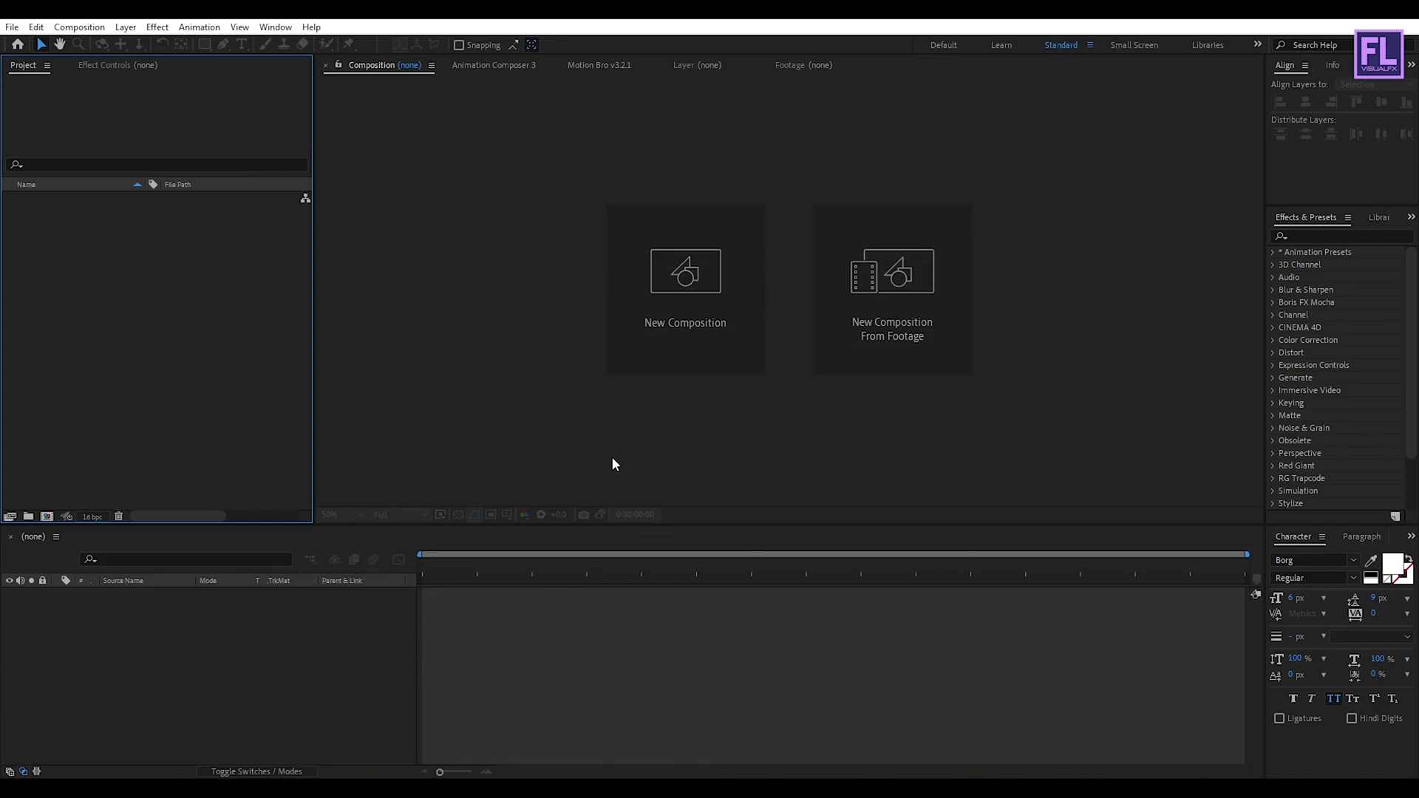
Create a 1920 x 1080 composition named Main at 24 fps with a 10-second duration
{"action": "left_click", "coordinate": [679, 286]}
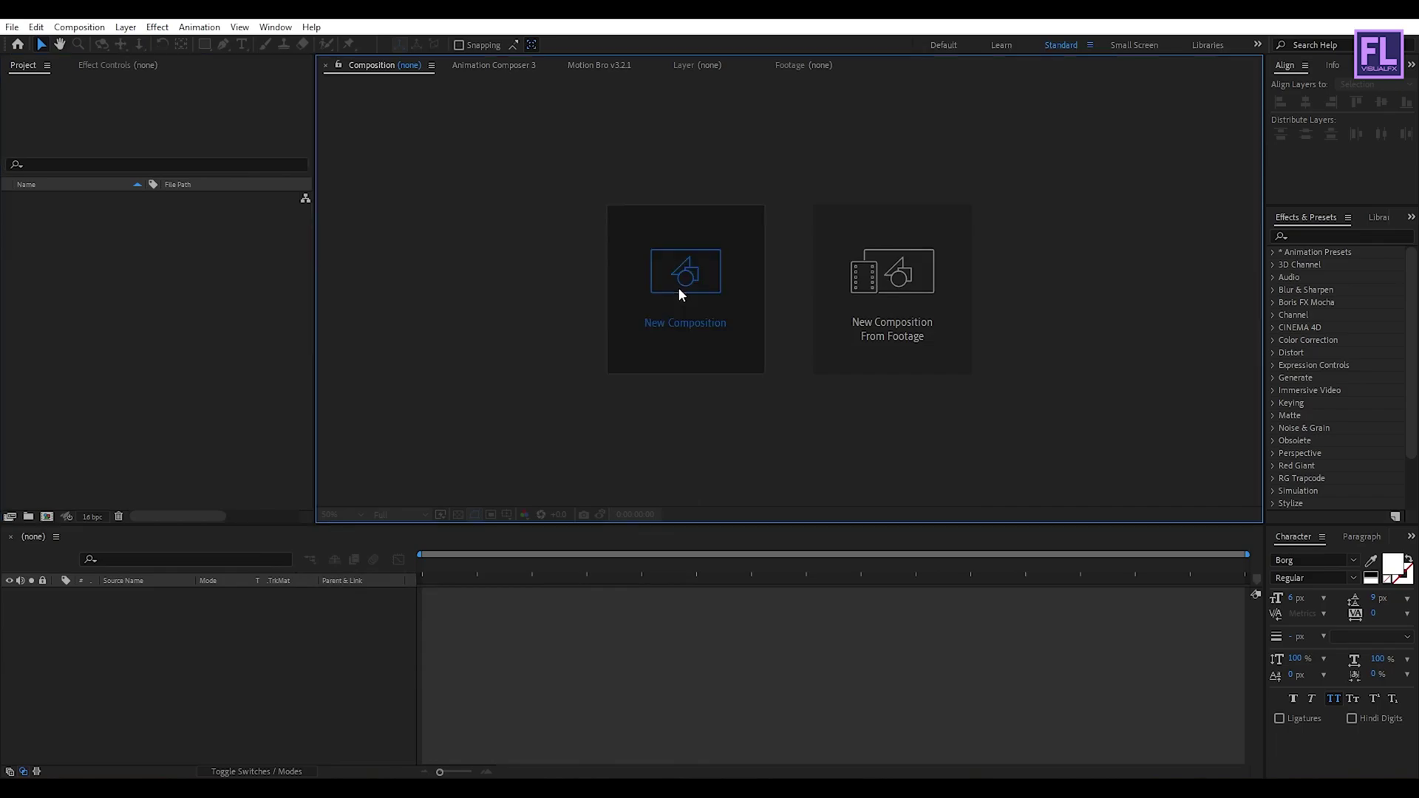
{"action": "left_click_drag", "start_coordinate": [562, 150], "coordinate": [590, 145]}
{"action": "type", "text": "Main"}
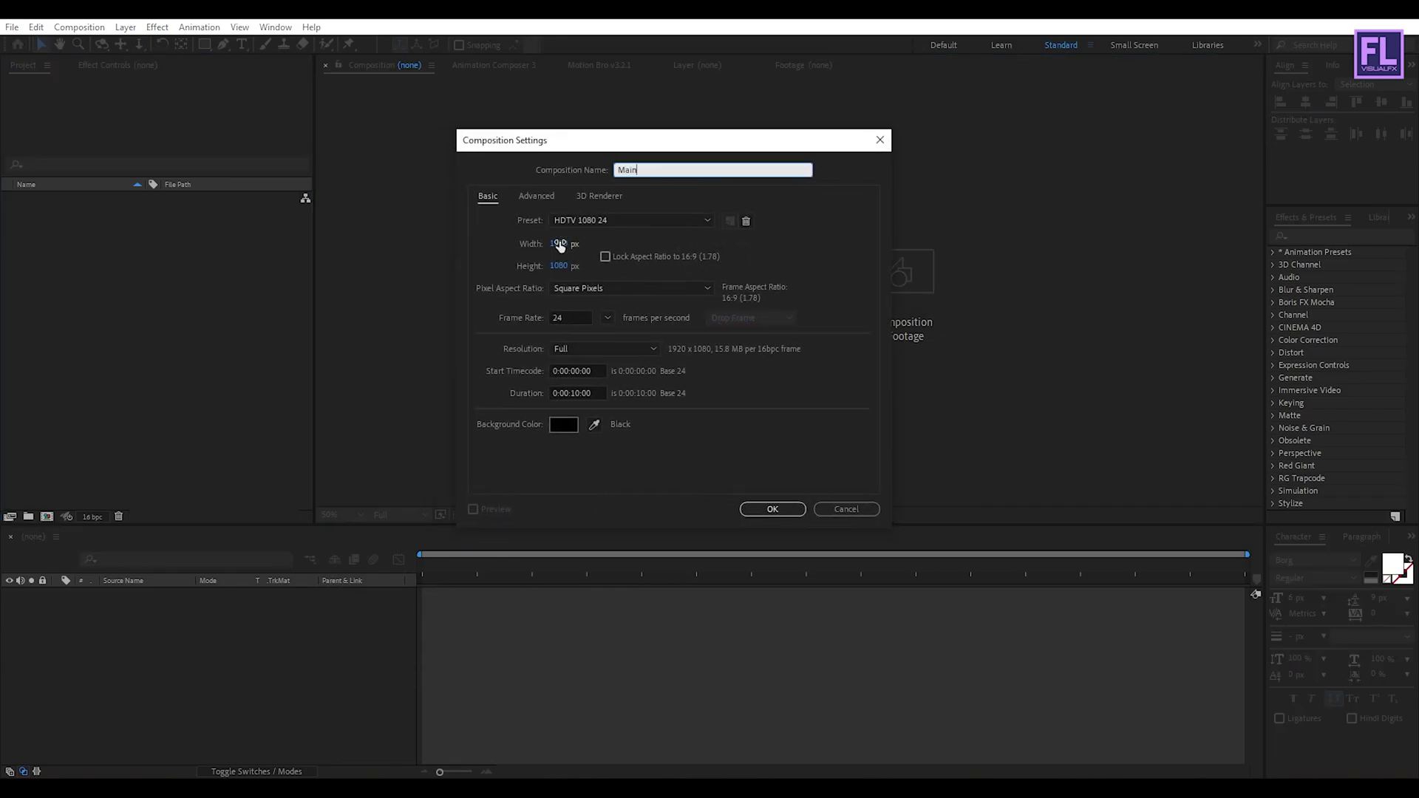
{"action": "left_click", "coordinate": [578, 317]}
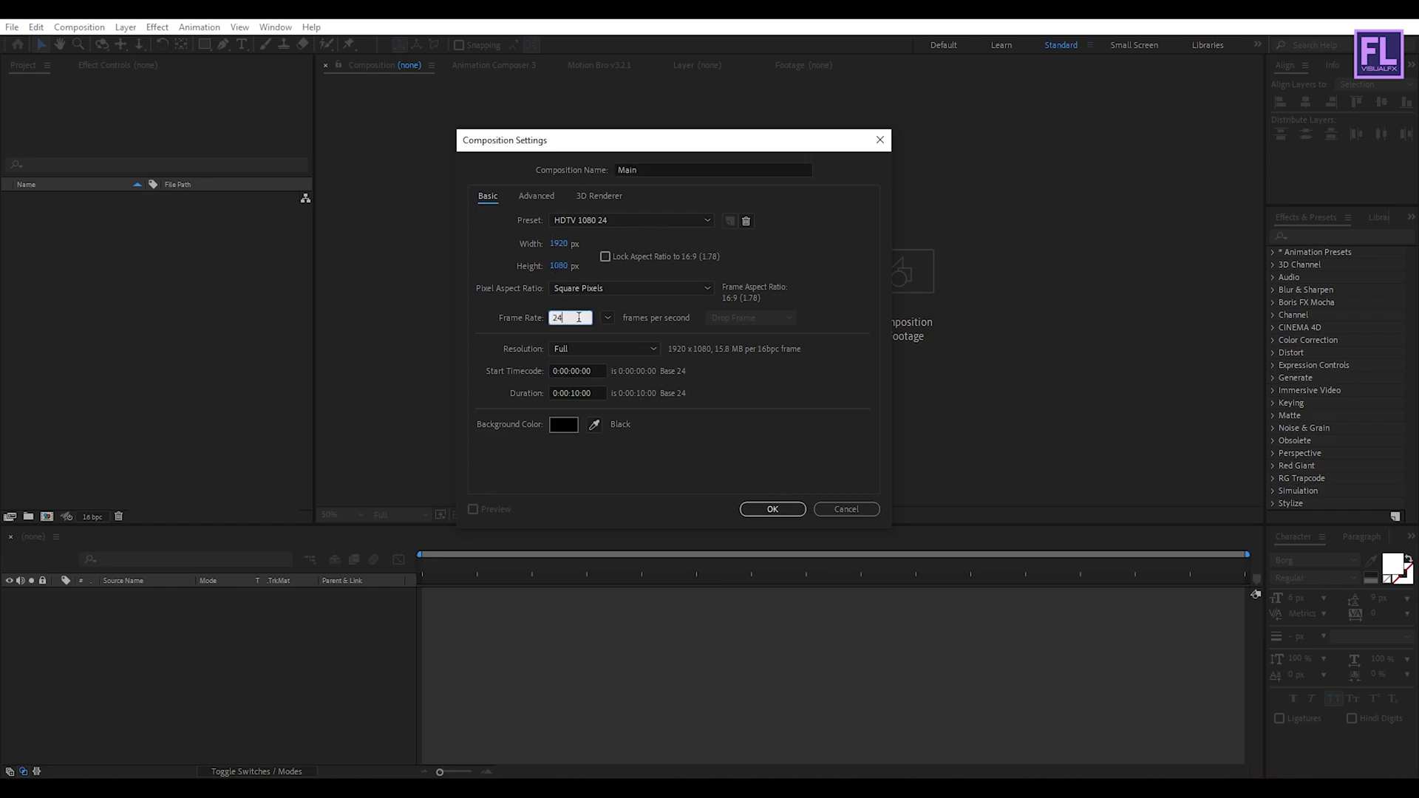
{"action": "left_click", "coordinate": [593, 392]}
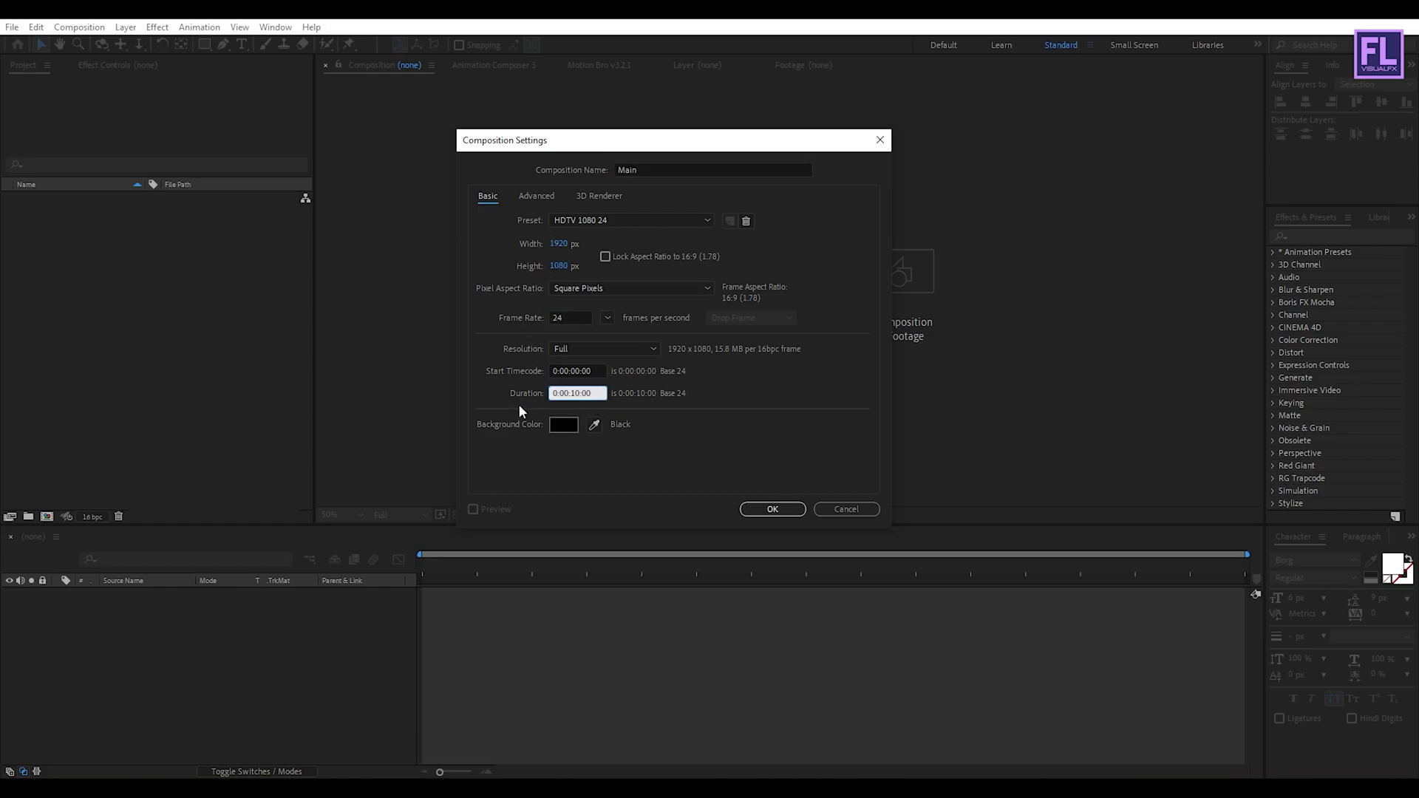
{"action": "left_click", "coordinate": [771, 510]}
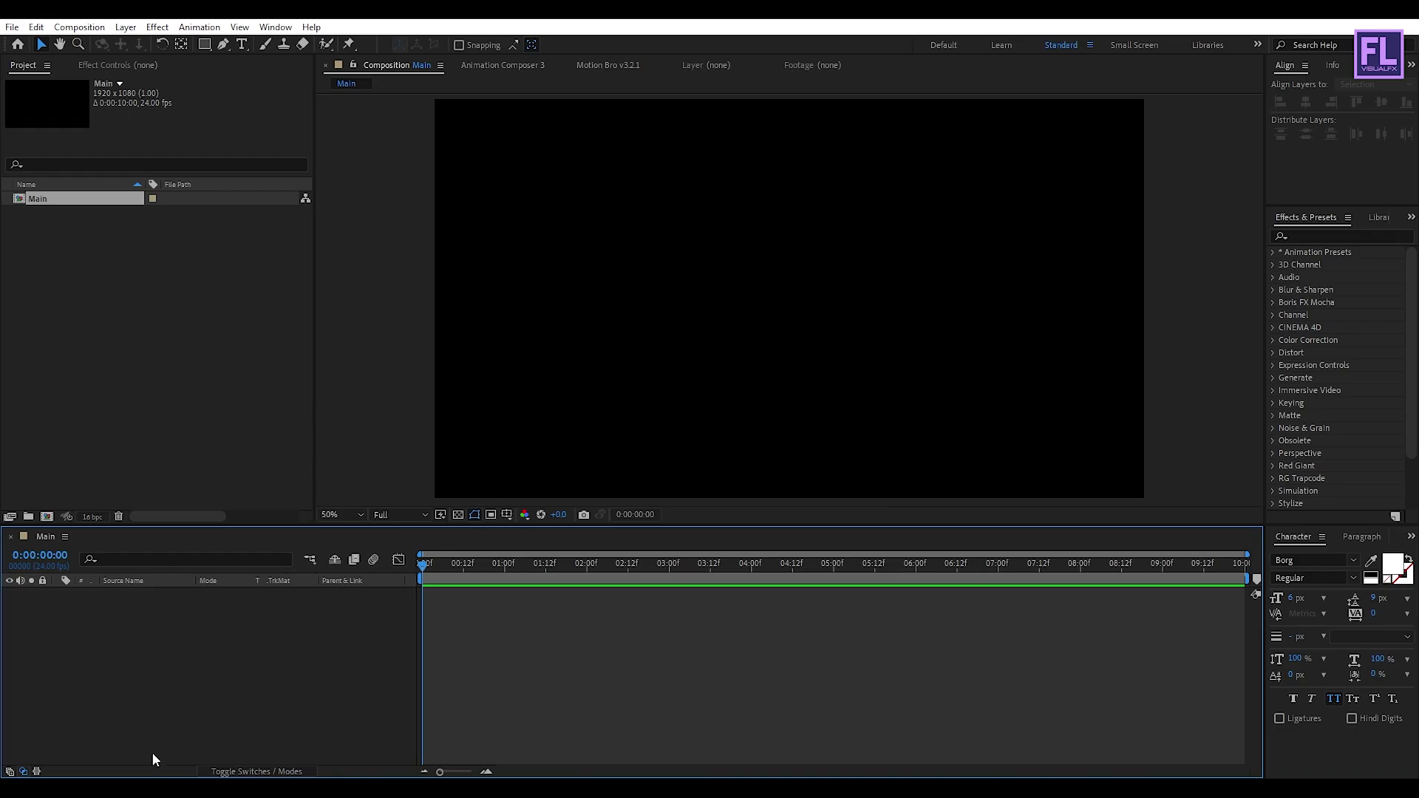
Import the Flying Leaves in the Wind, ink-drop and LOGO files from the Project file folder into the project
{"action": "key", "text": "alt+Tab"}
{"action": "left_click_drag", "start_coordinate": [917, 525], "coordinate": [294, 234]}
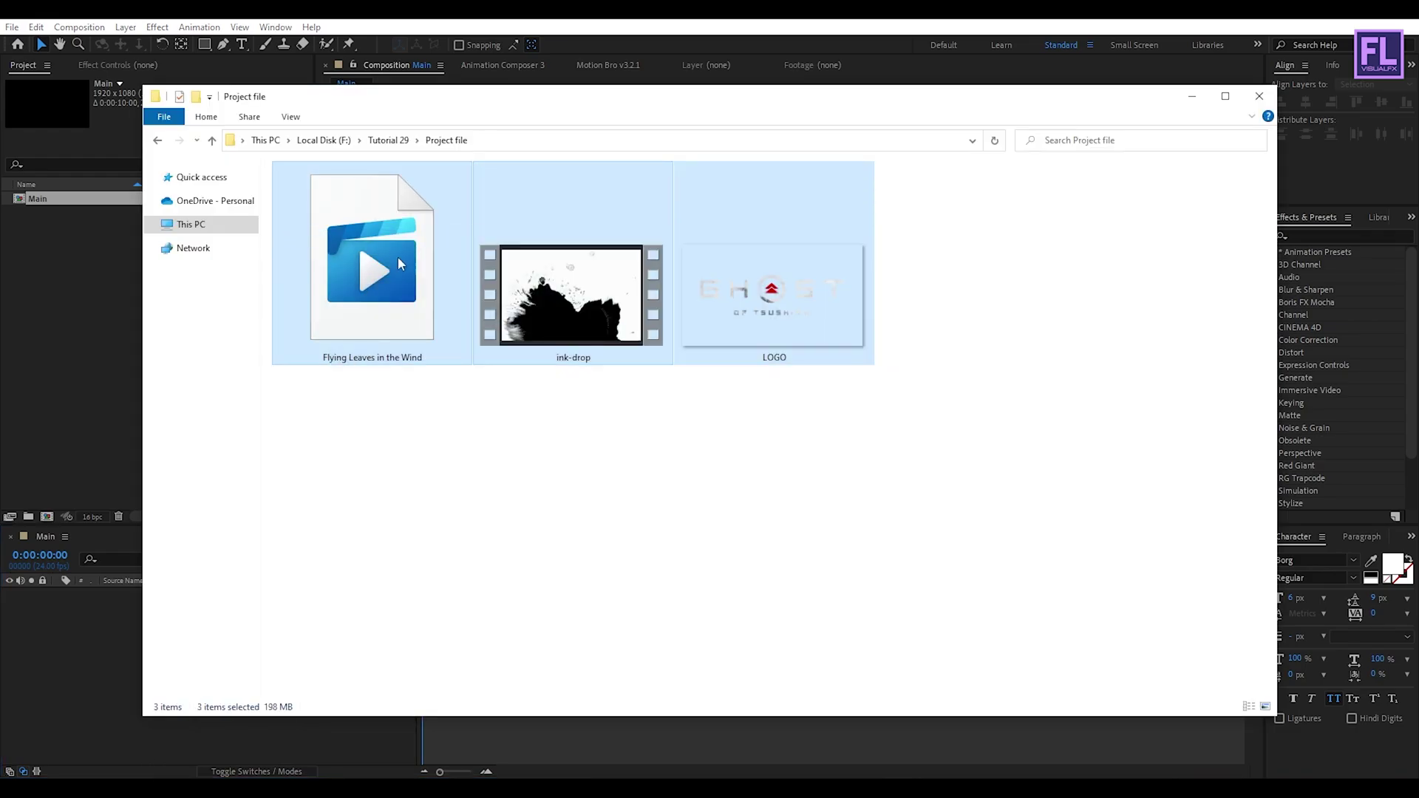
{"action": "left_click_drag", "start_coordinate": [296, 311], "coordinate": [67, 257]}
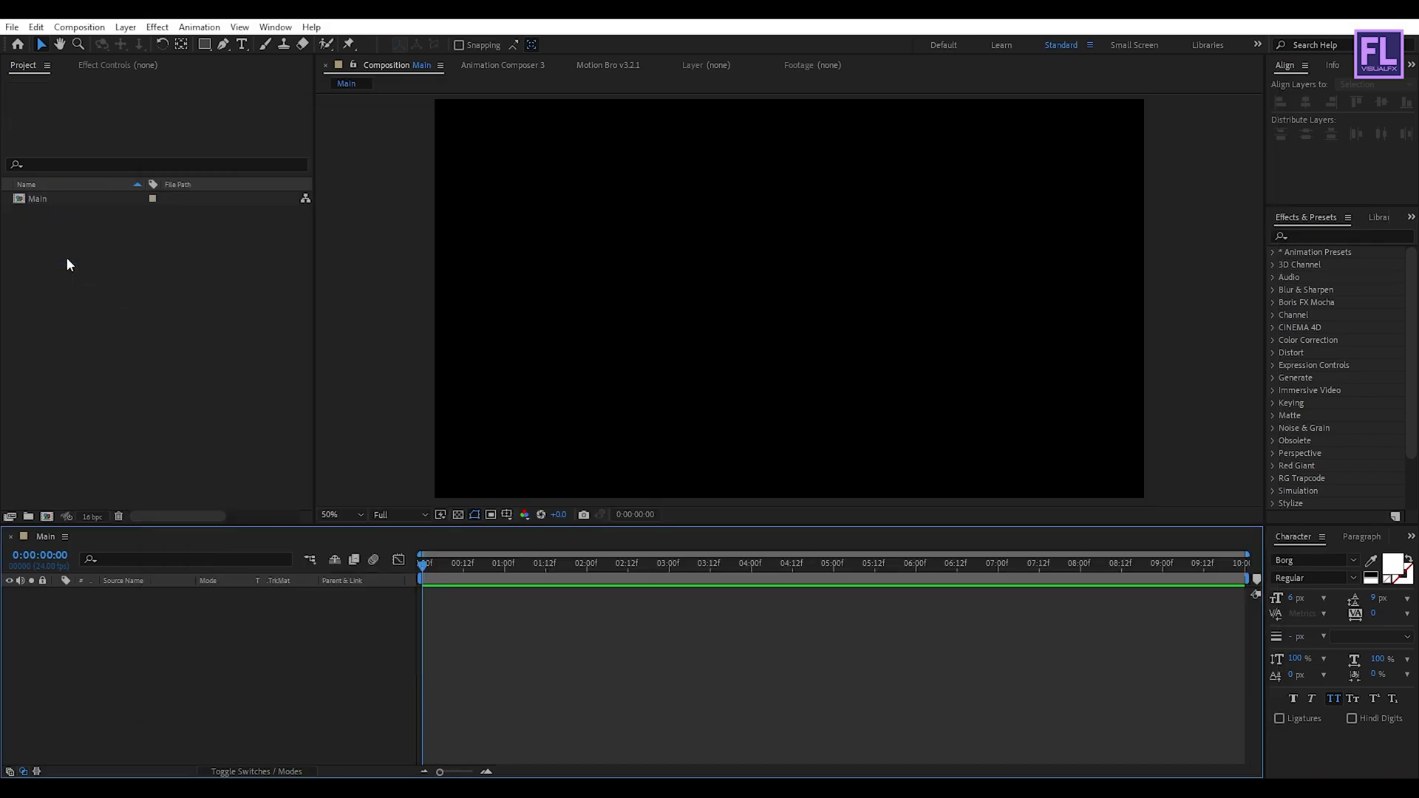
Add LOGO.png to the Main composition and scale it down proportionally to about two thirds of the frame width
{"action": "left_click", "coordinate": [34, 229]}
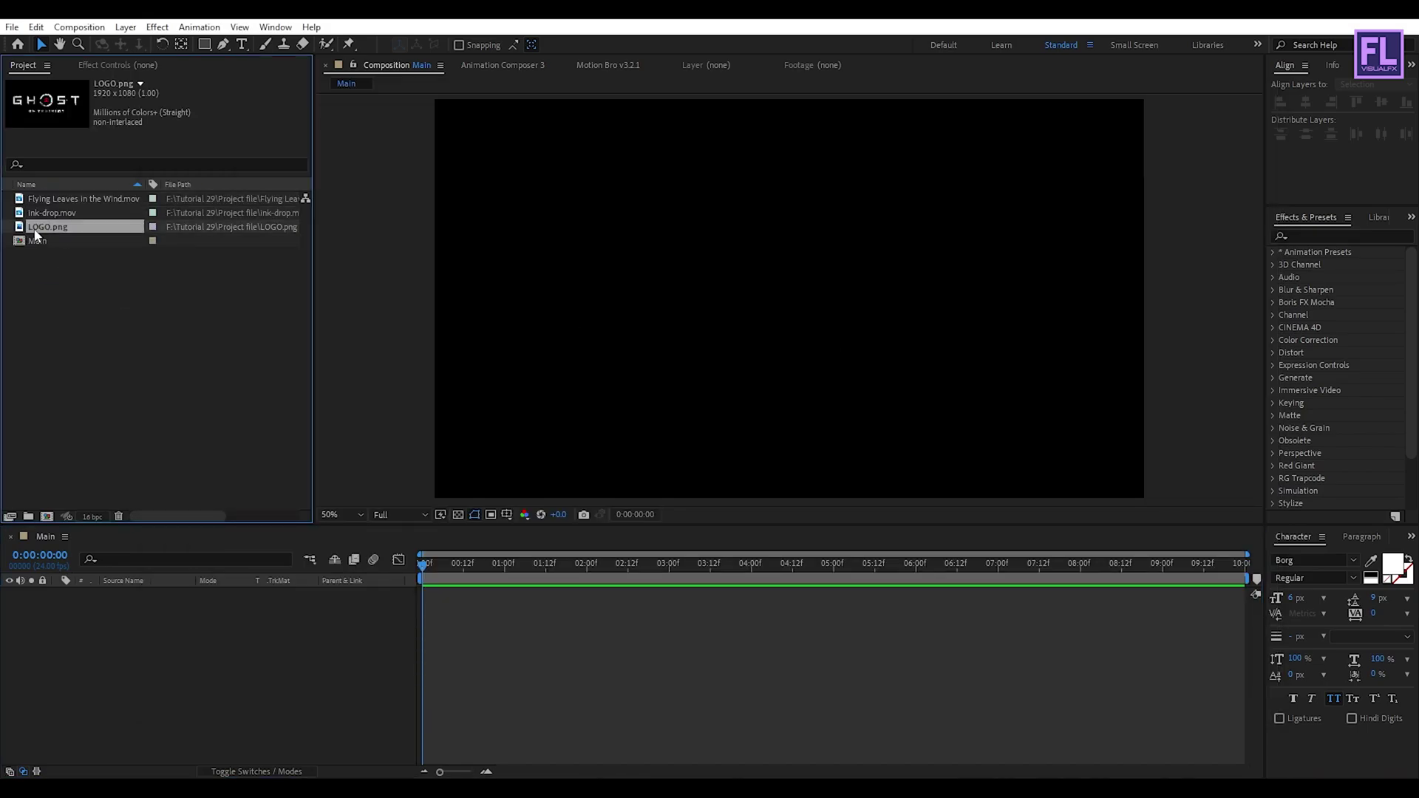
{"action": "left_click_drag", "start_coordinate": [46, 234], "coordinate": [137, 669]}
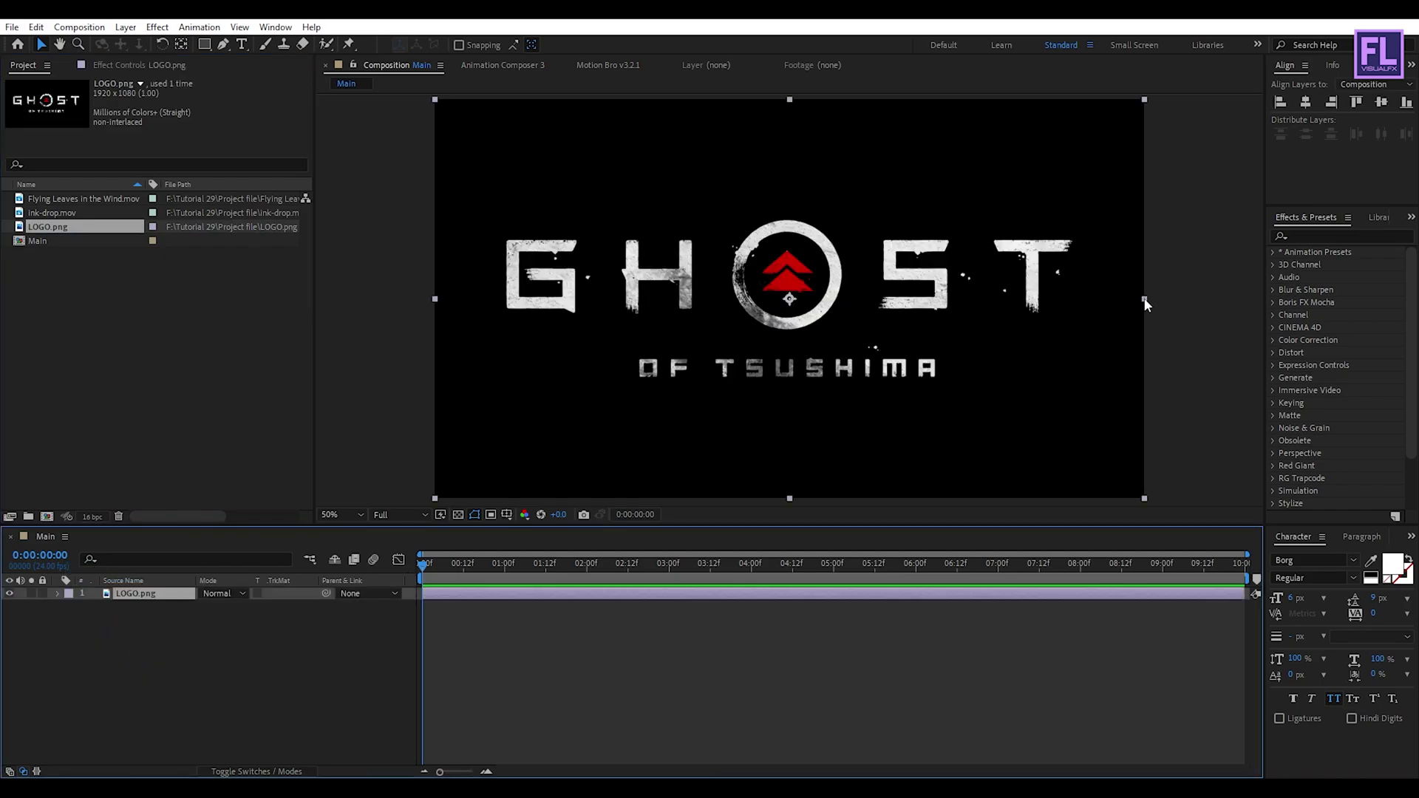
{"action": "left_click_drag", "start_coordinate": [1146, 303], "coordinate": [1030, 277]}
Pre-compose the LOGO.png layer as LOGO, moving all attributes into the new composition
{"action": "left_click", "coordinate": [162, 606]}
{"action": "left_click", "coordinate": [143, 599]}
{"action": "right_click", "coordinate": [121, 599]}
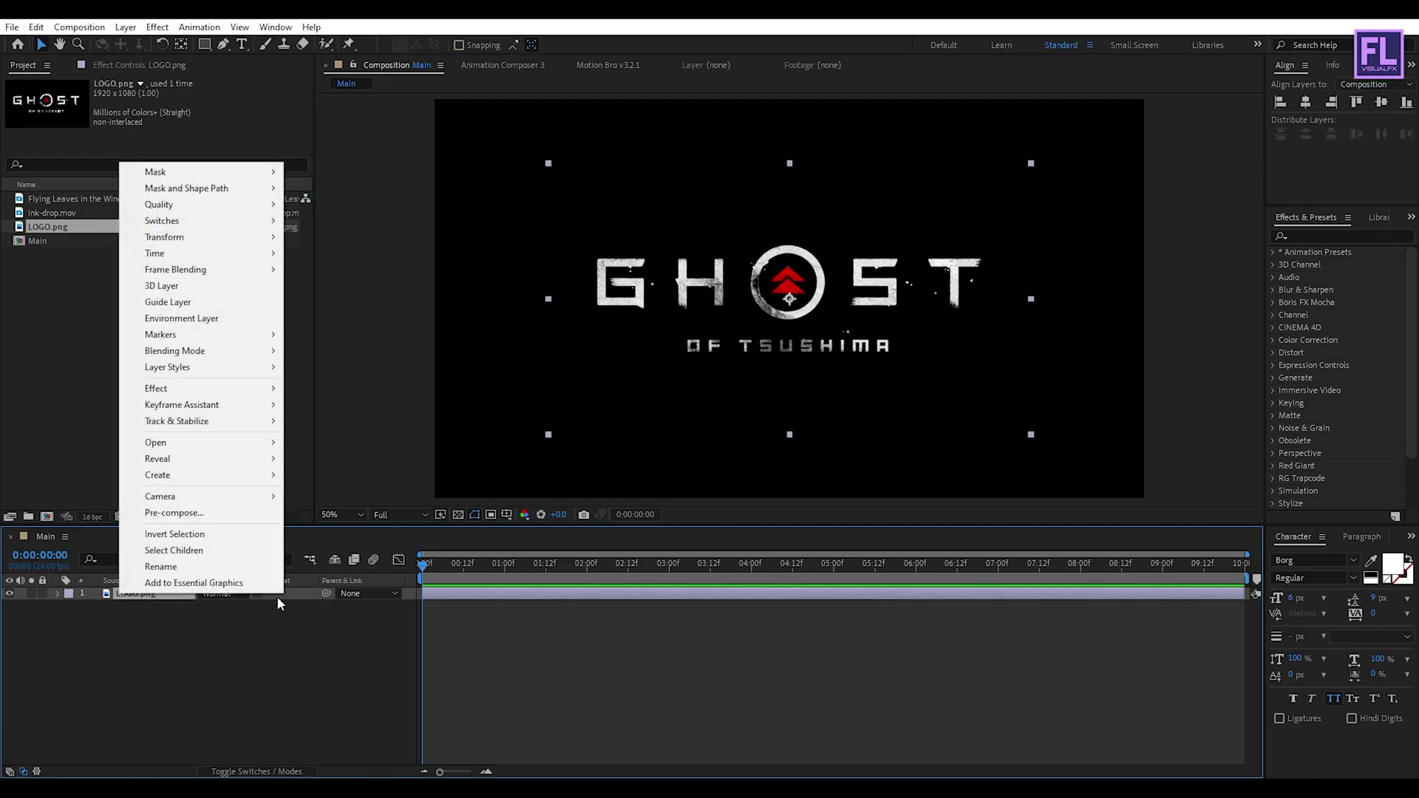
{"action": "left_click", "coordinate": [198, 512]}
{"action": "left_click", "coordinate": [178, 566]}
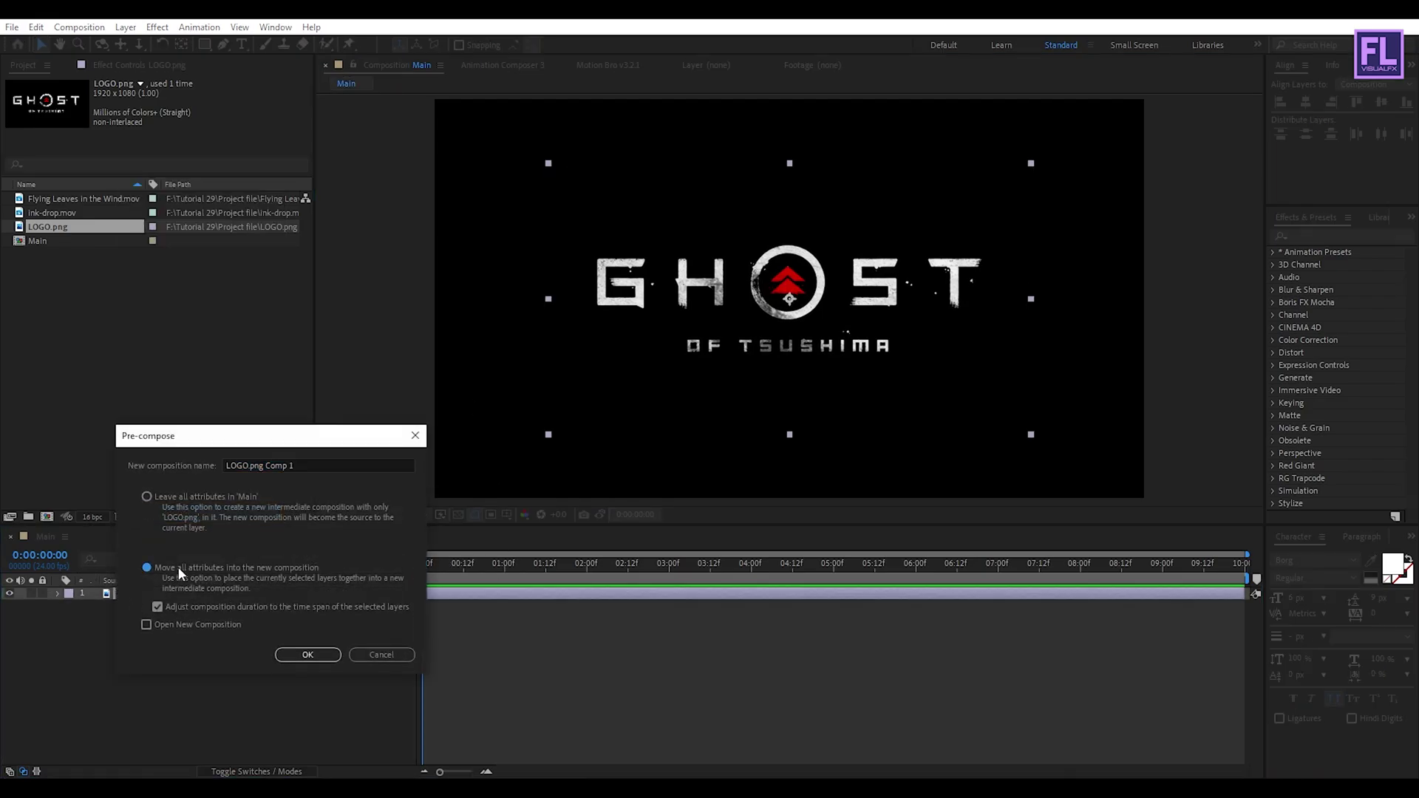
{"action": "left_click_drag", "start_coordinate": [303, 465], "coordinate": [259, 466]}
{"action": "key", "text": "BackSpace"}
{"action": "key", "text": "Return"}
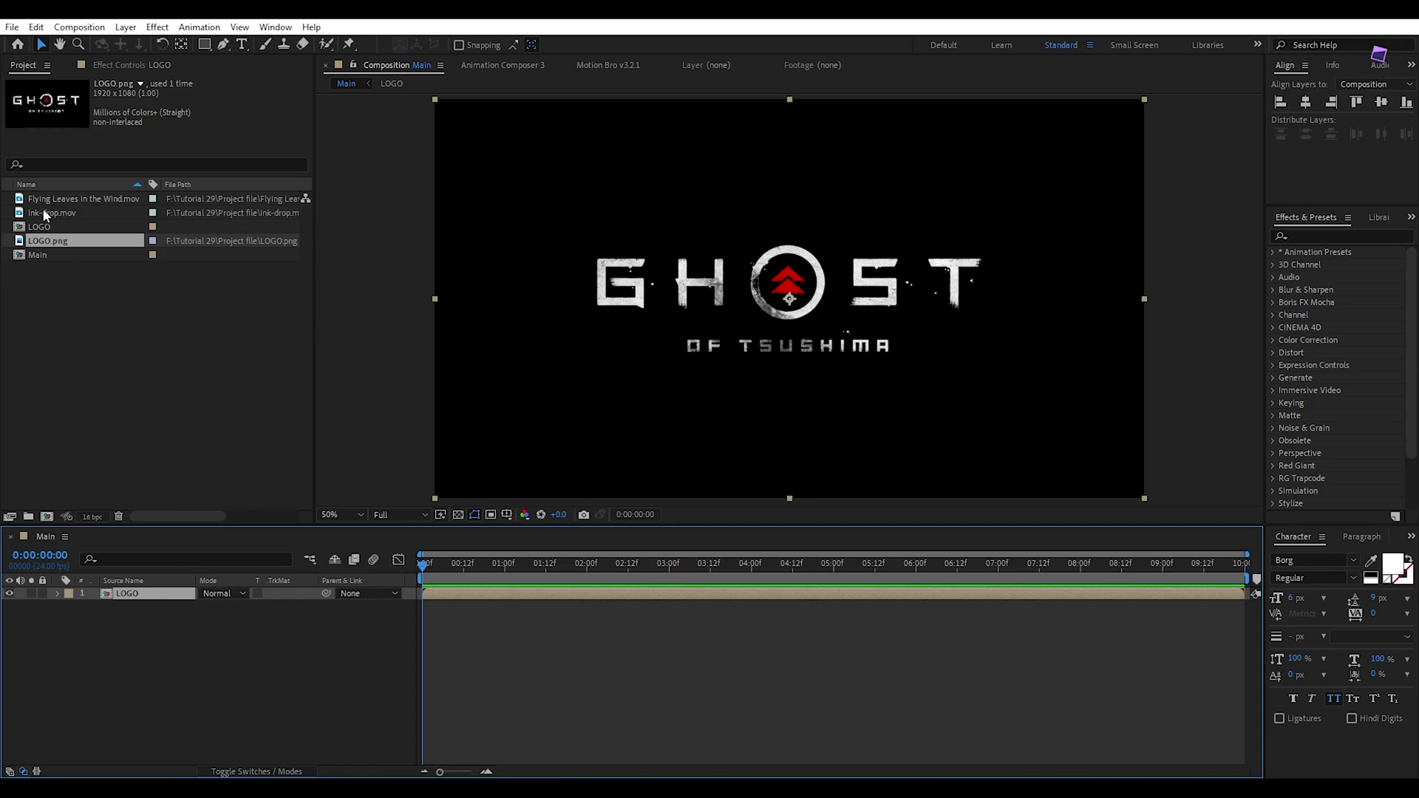
Add ink-drop.mov to the Main composition as a layer above LOGO
{"action": "left_click", "coordinate": [30, 66]}
{"action": "left_click", "coordinate": [94, 319]}
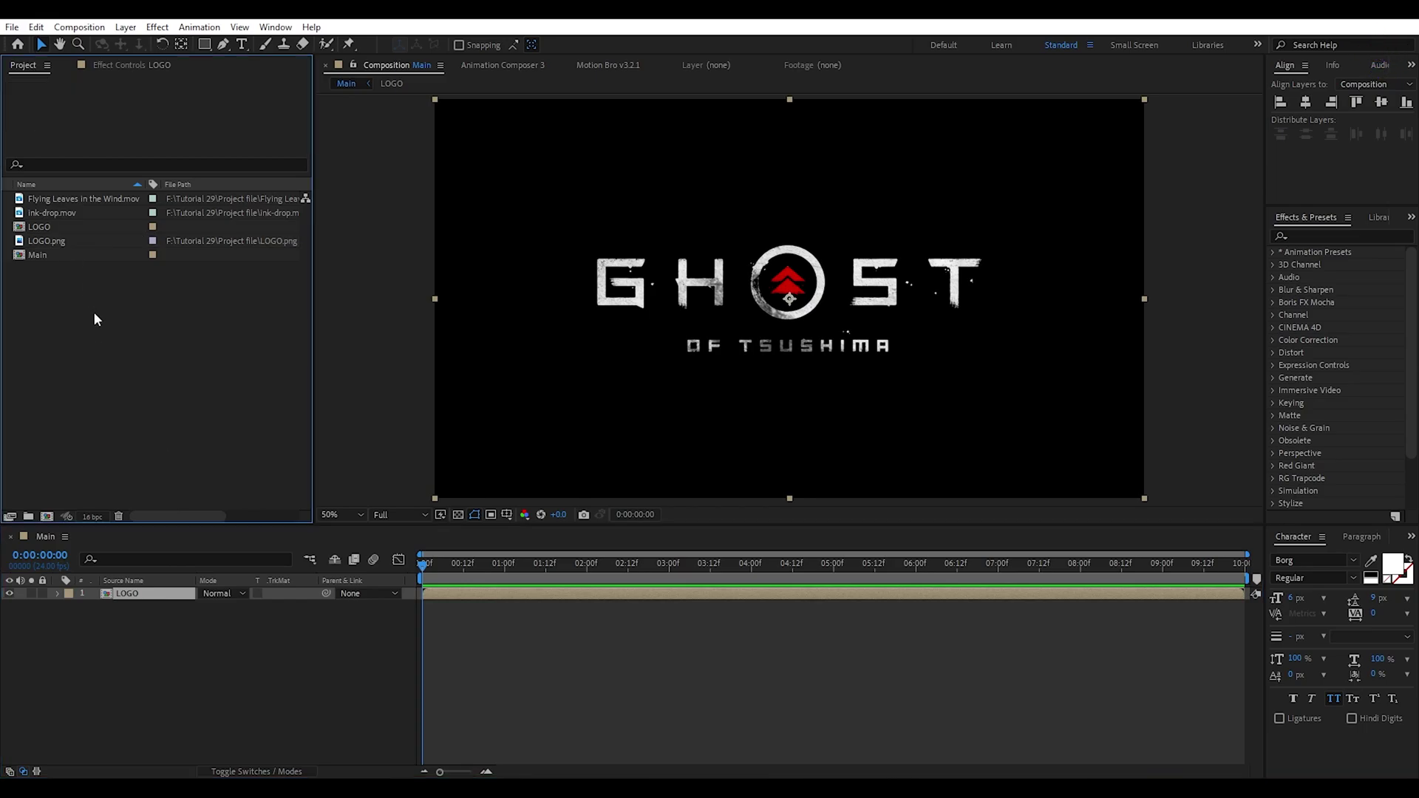
{"action": "left_click", "coordinate": [54, 215]}
{"action": "mouse_move", "coordinate": [53, 215]}
{"action": "left_mouse_down"}
{"action": "mouse_move", "coordinate": [140, 517]}
{"action": "mouse_move", "coordinate": [115, 591]}
{"action": "left_mouse_up"}
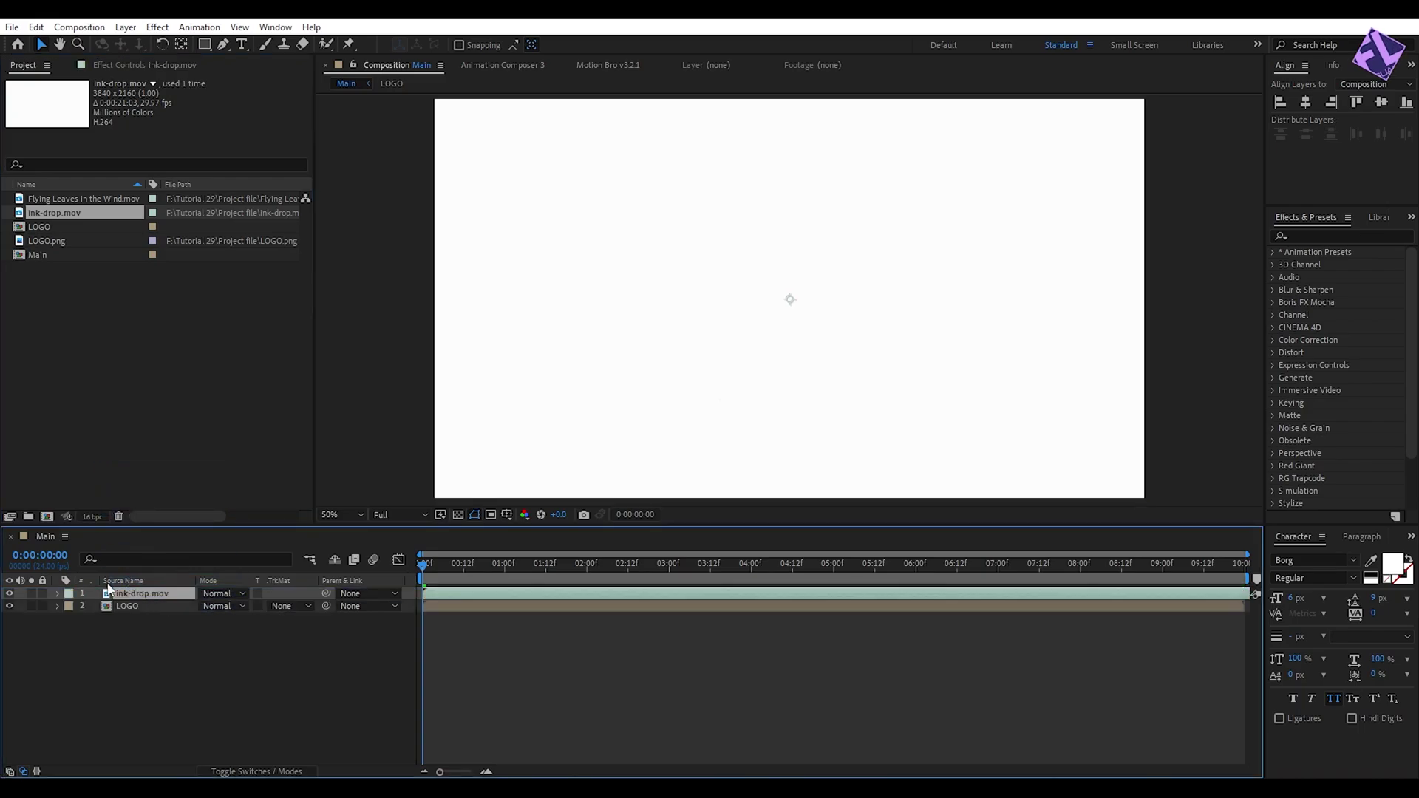
Scale the ink-drop.mov layer down around its centre until it only slightly overfills the composition frame
{"action": "left_click_drag", "start_coordinate": [483, 564], "coordinate": [765, 565]}
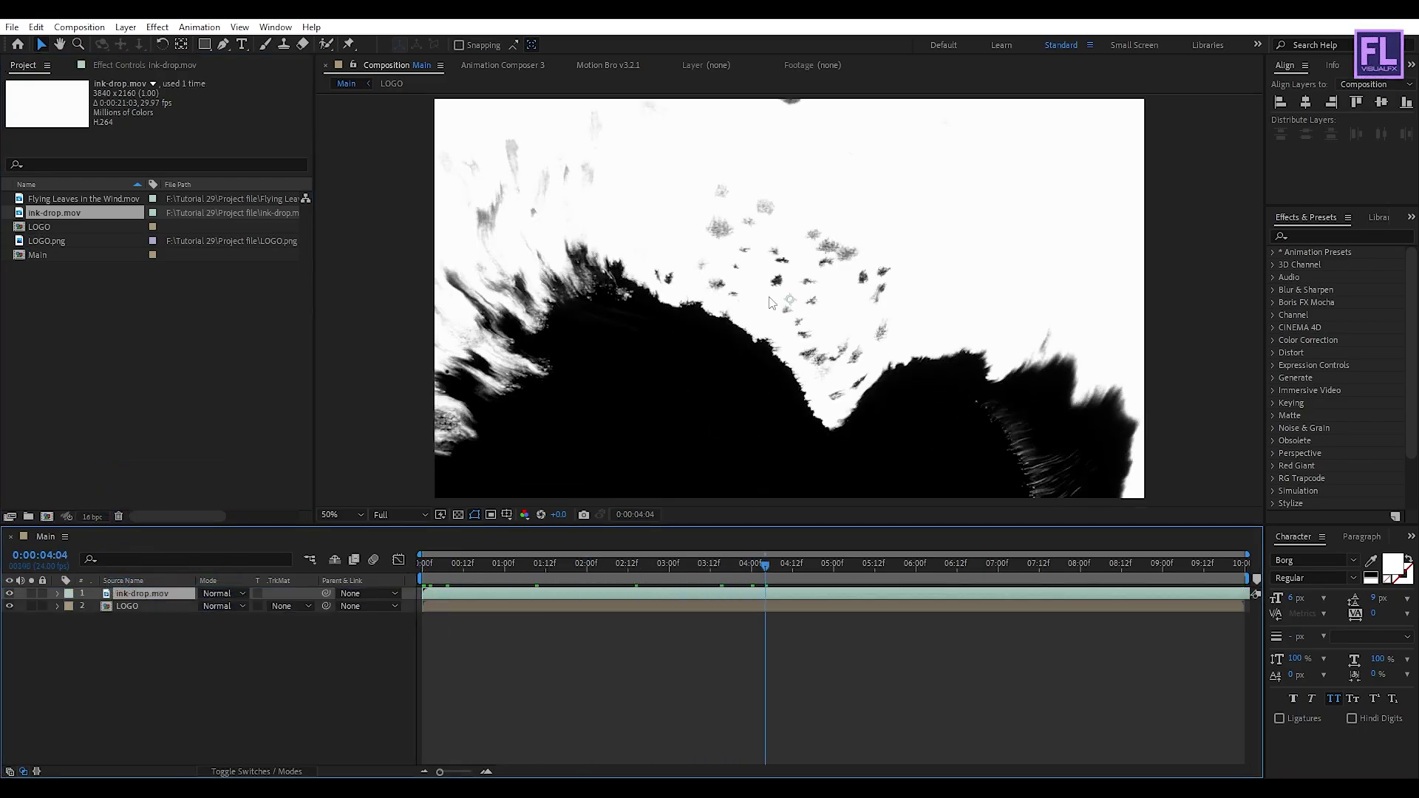
{"action": "key", "text": "comma"}
{"action": "key", "text": "comma"}
{"action": "left_click_drag", "start_coordinate": [967, 301], "coordinate": [884, 300]}
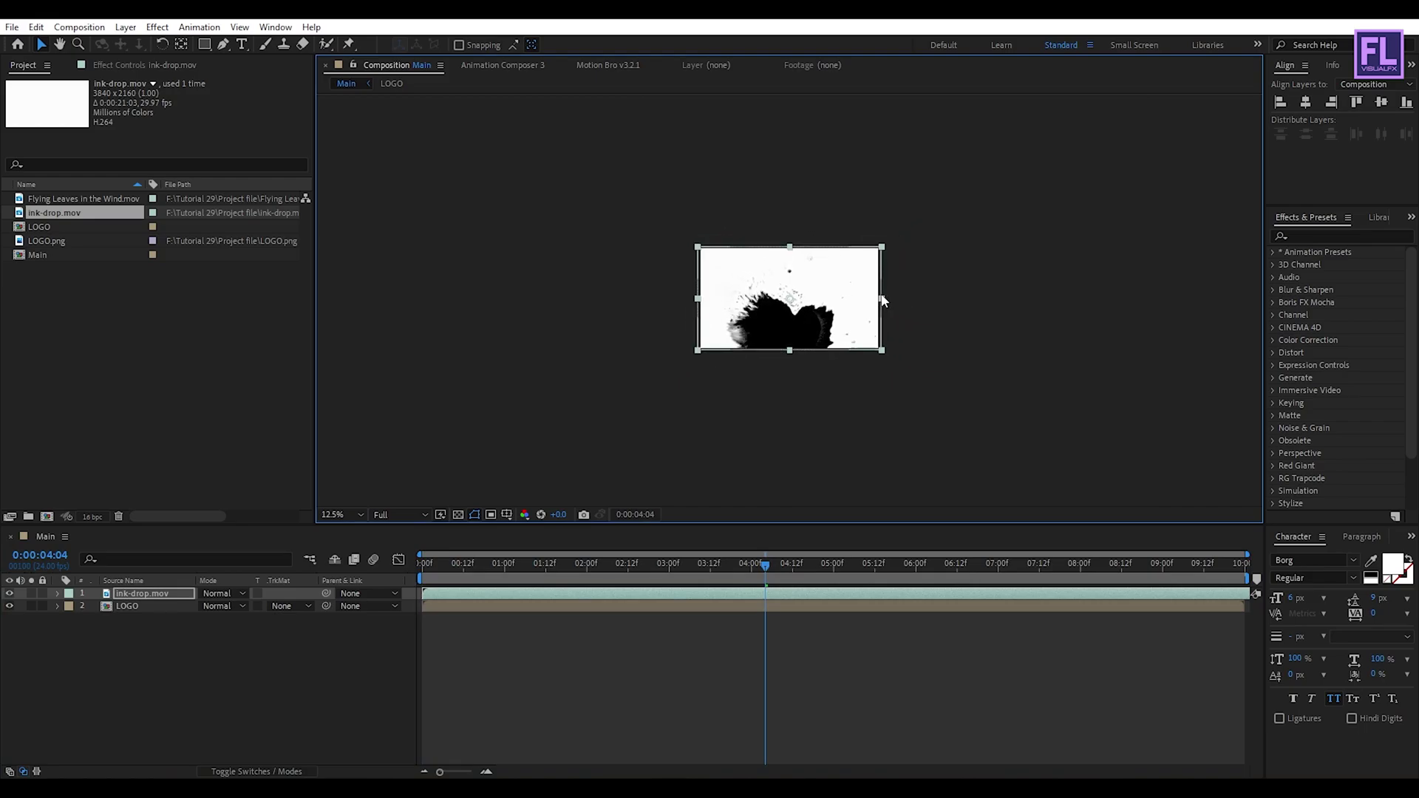
{"action": "key", "text": "period"}
{"action": "key", "text": "period"}
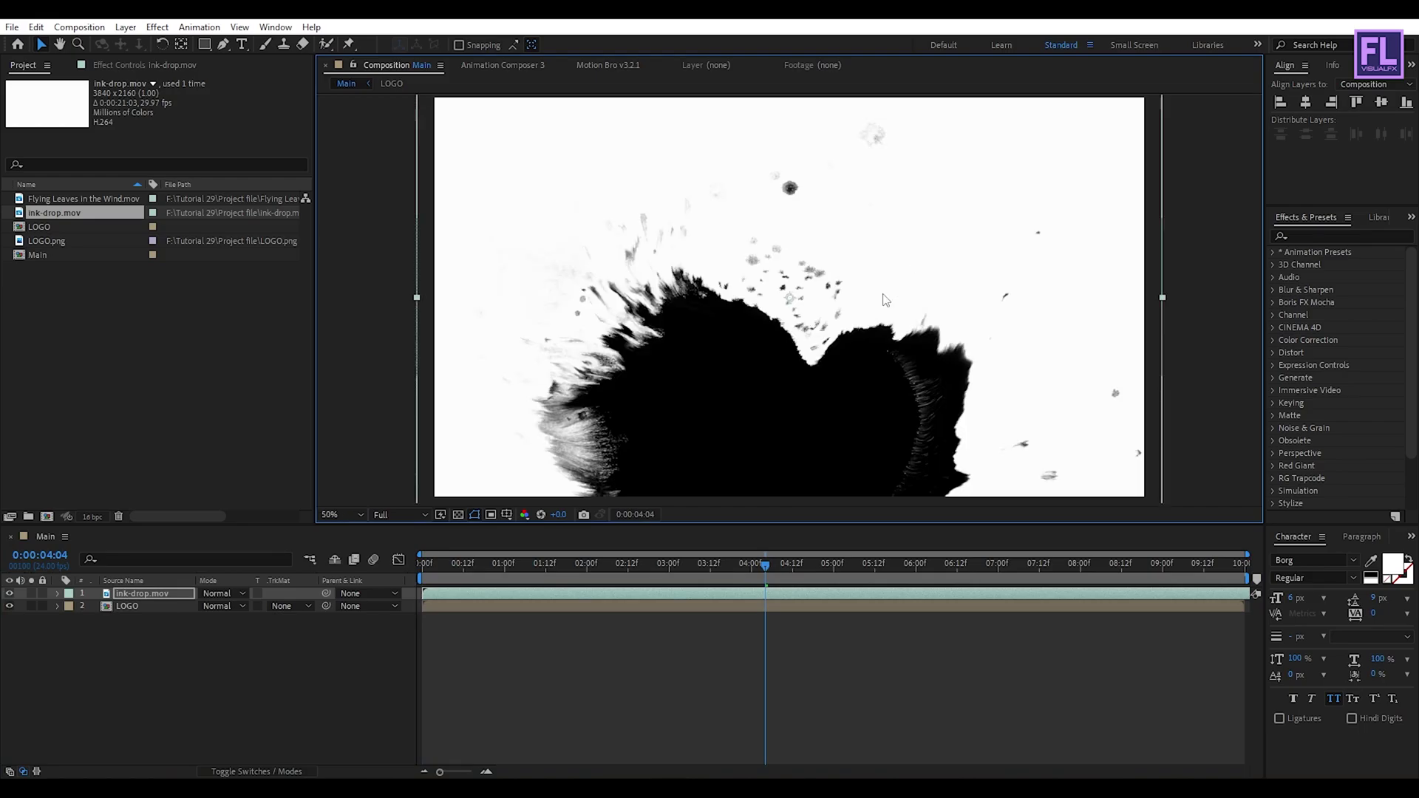
Flip the ink-drop.mov layer vertically and check the ink spread further along the timeline
{"action": "left_click_drag", "start_coordinate": [761, 571], "coordinate": [789, 566]}
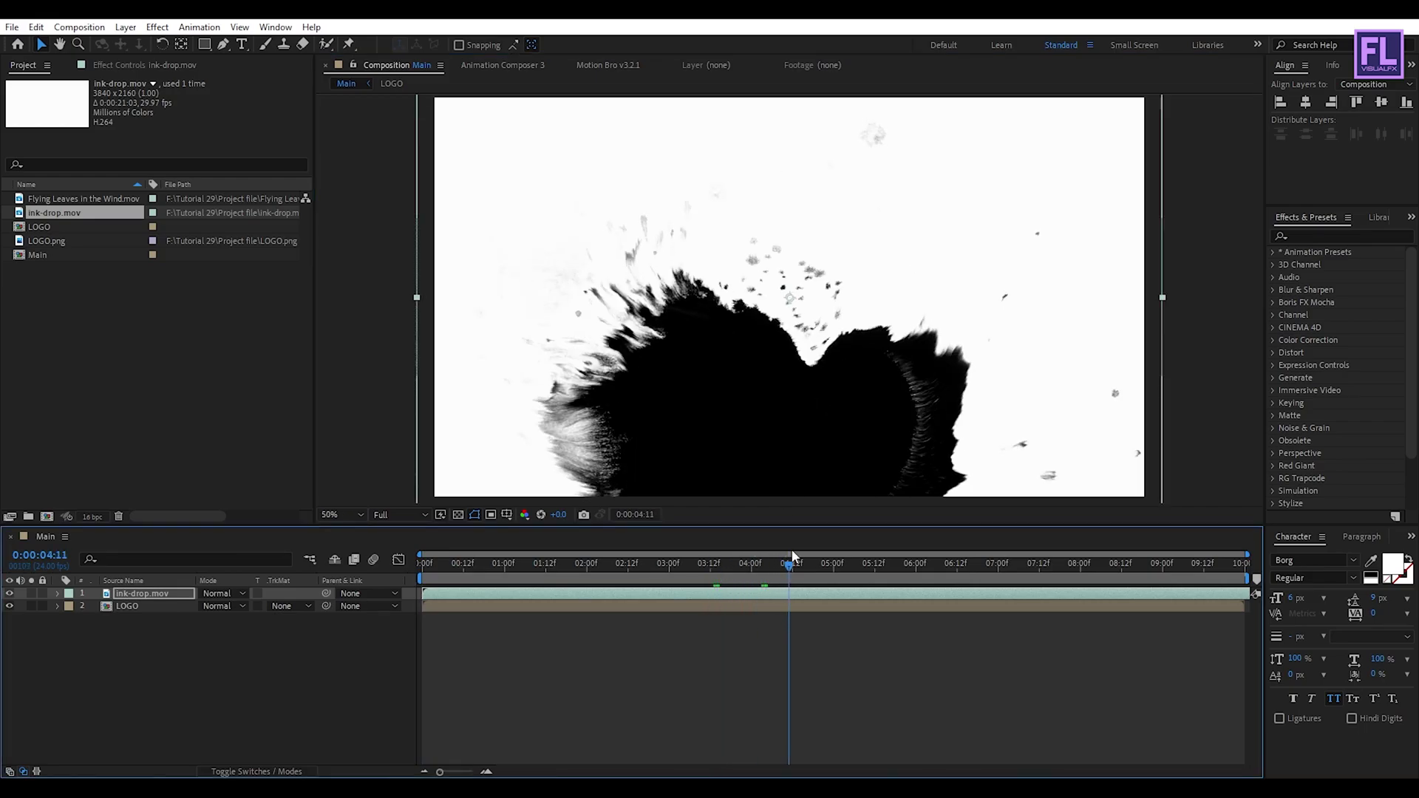
{"action": "right_click", "coordinate": [759, 301]}
{"action": "mouse_move", "coordinate": [821, 374]}
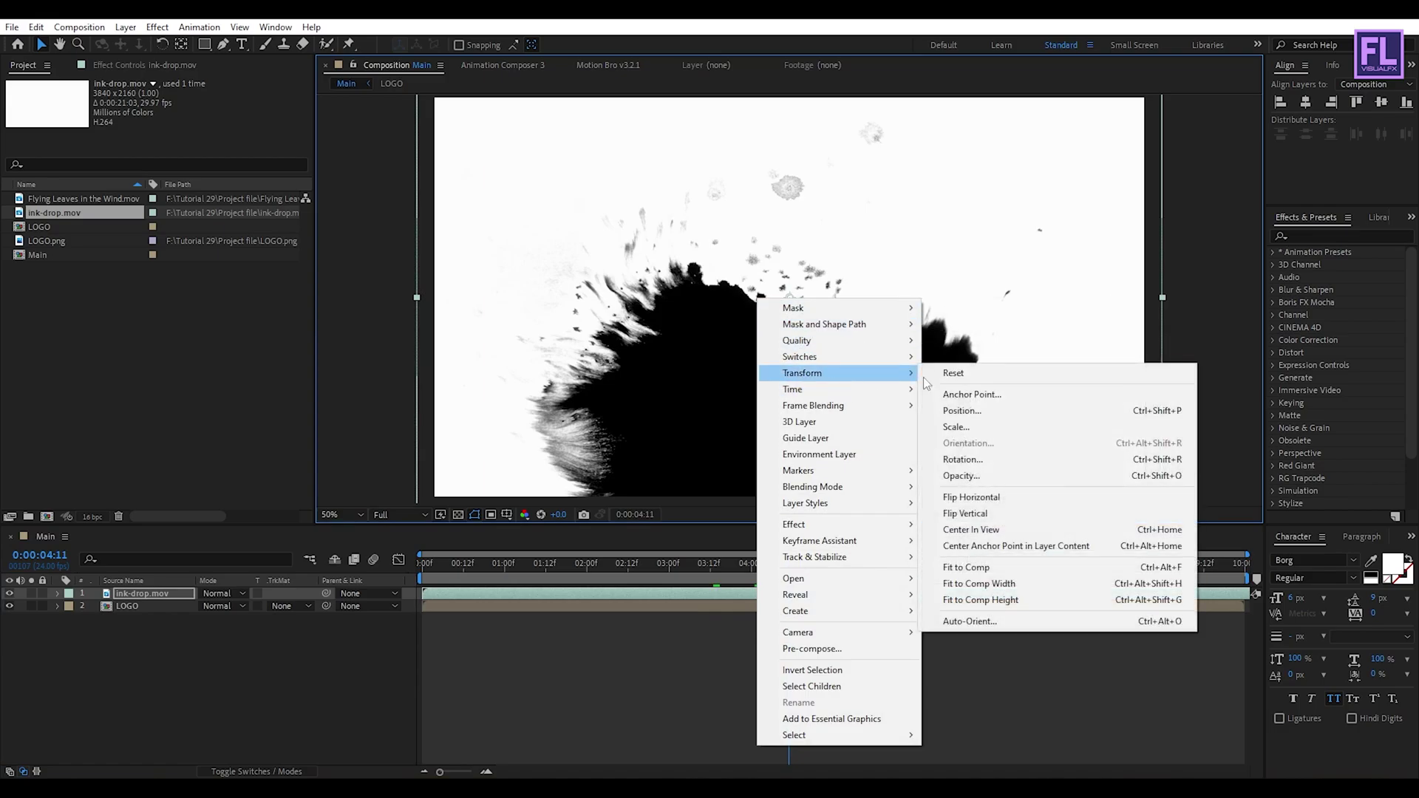
{"action": "left_click", "coordinate": [970, 514]}
{"action": "left_click", "coordinate": [916, 566]}
{"action": "mouse_move", "coordinate": [899, 576]}
{"action": "left_mouse_down"}
{"action": "mouse_move", "coordinate": [533, 536]}
{"action": "mouse_move", "coordinate": [691, 534]}
{"action": "mouse_move", "coordinate": [459, 534]}
{"action": "mouse_move", "coordinate": [896, 494]}
{"action": "left_mouse_up"}
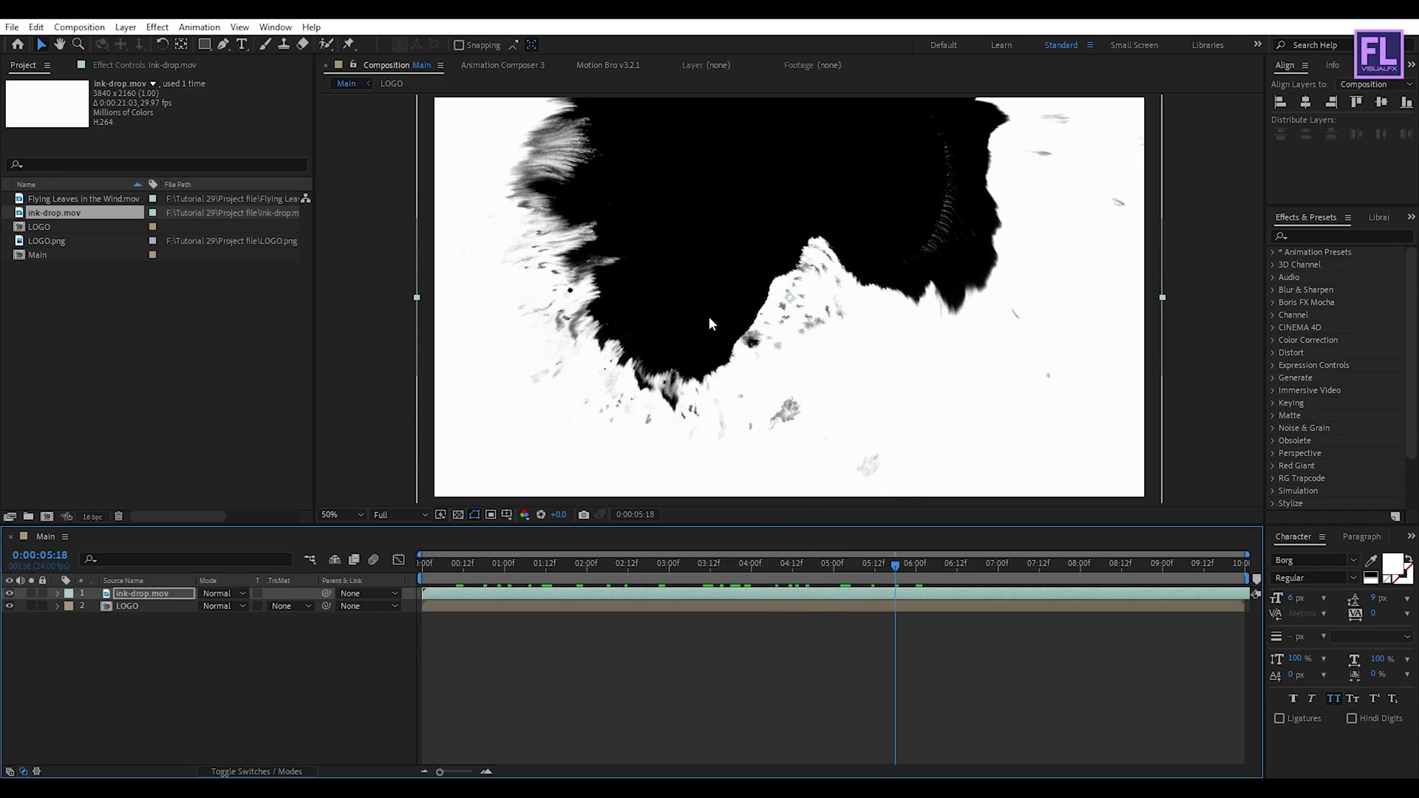
Enable time remapping on ink-drop.mov and set a Time Remap keyframe of 0:00:10:06 at 0:00:04:00
{"action": "left_click_drag", "start_coordinate": [579, 566], "coordinate": [782, 563]}
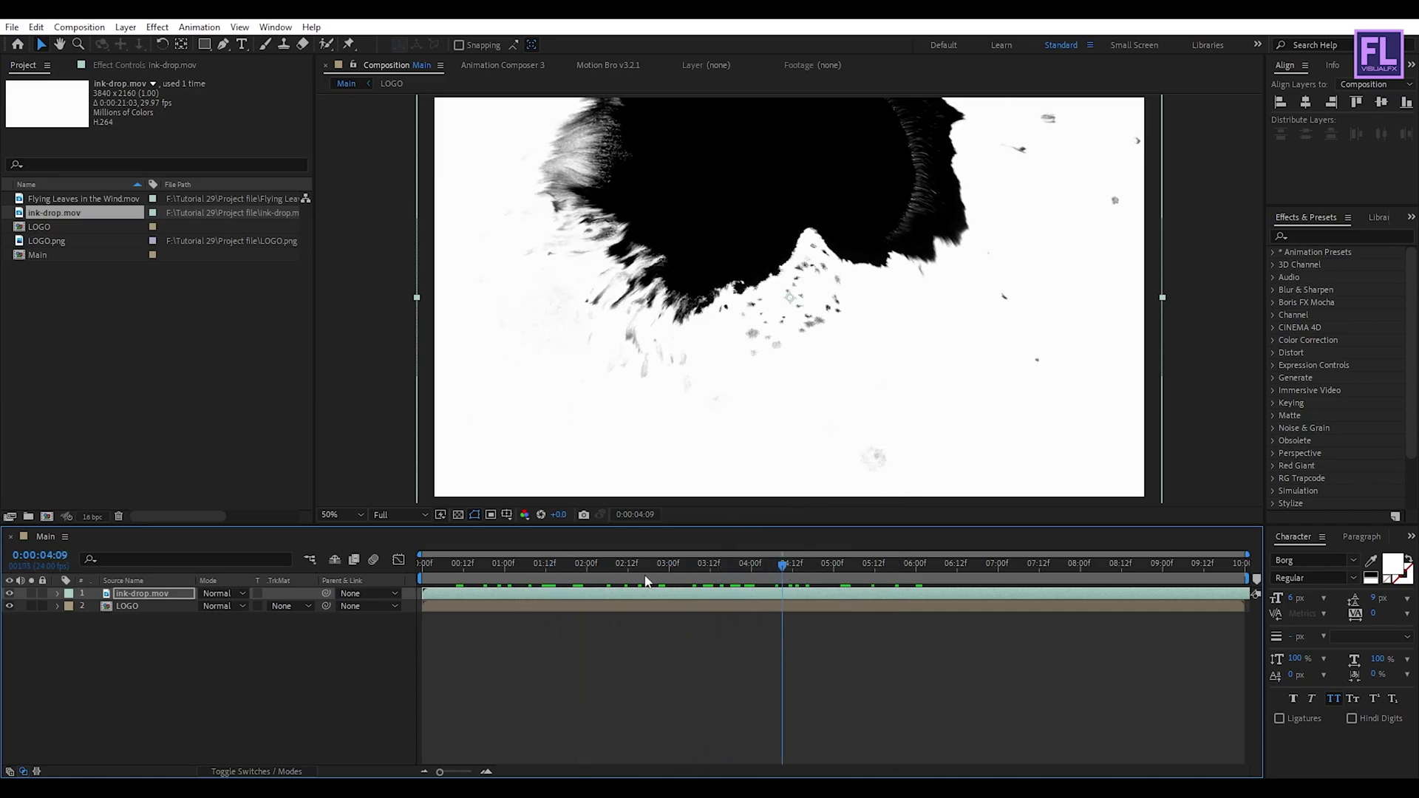
{"action": "right_click", "coordinate": [146, 599]}
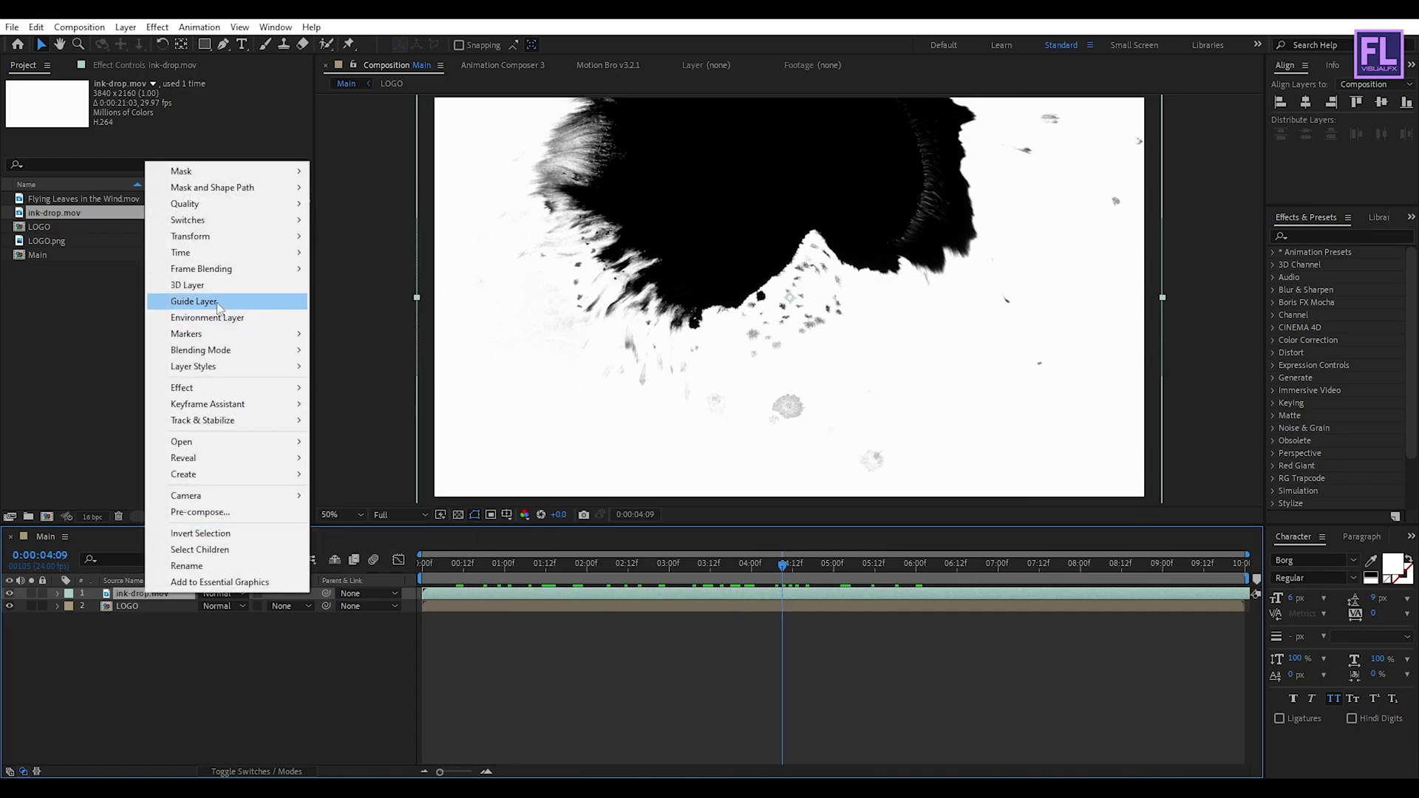
{"action": "mouse_move", "coordinate": [195, 255]}
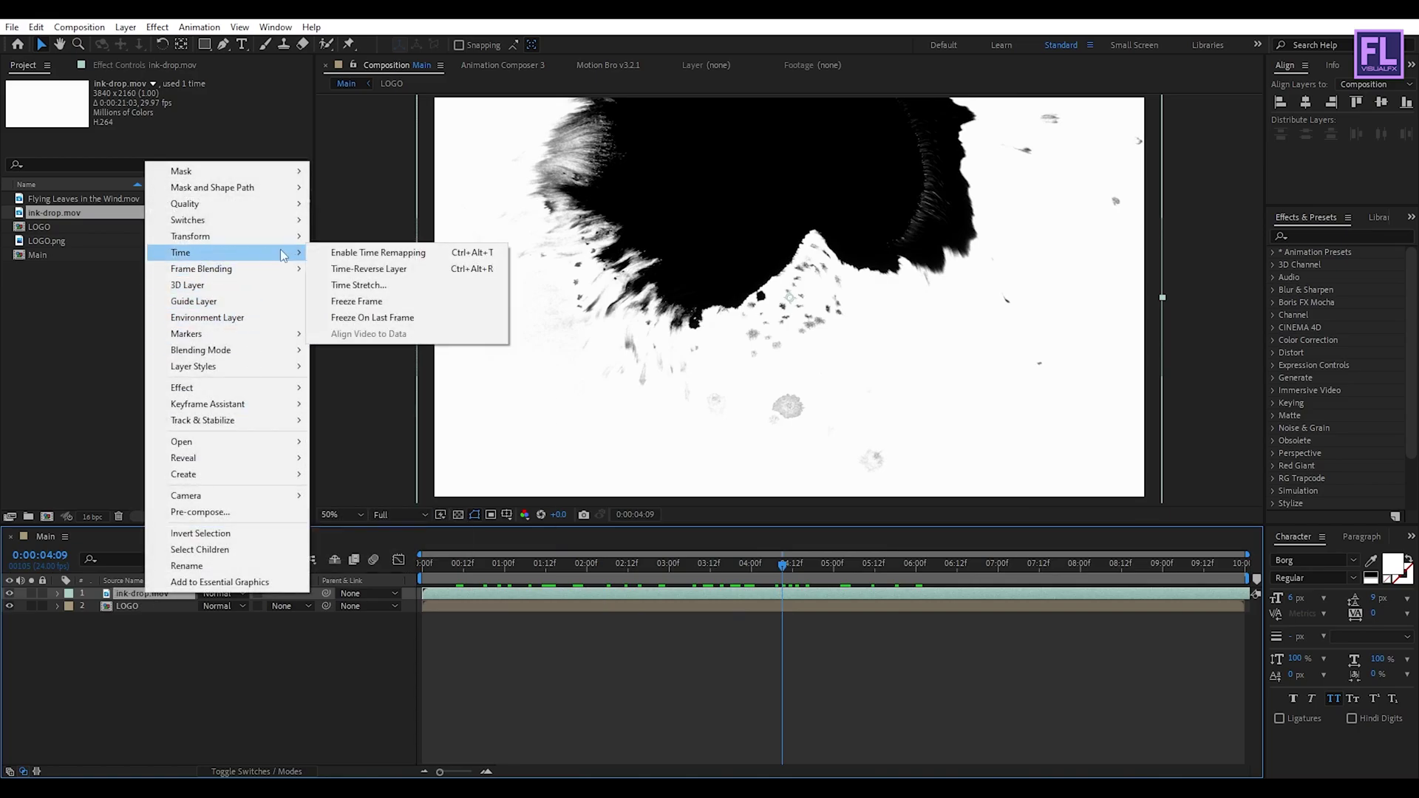
{"action": "left_click", "coordinate": [397, 255]}
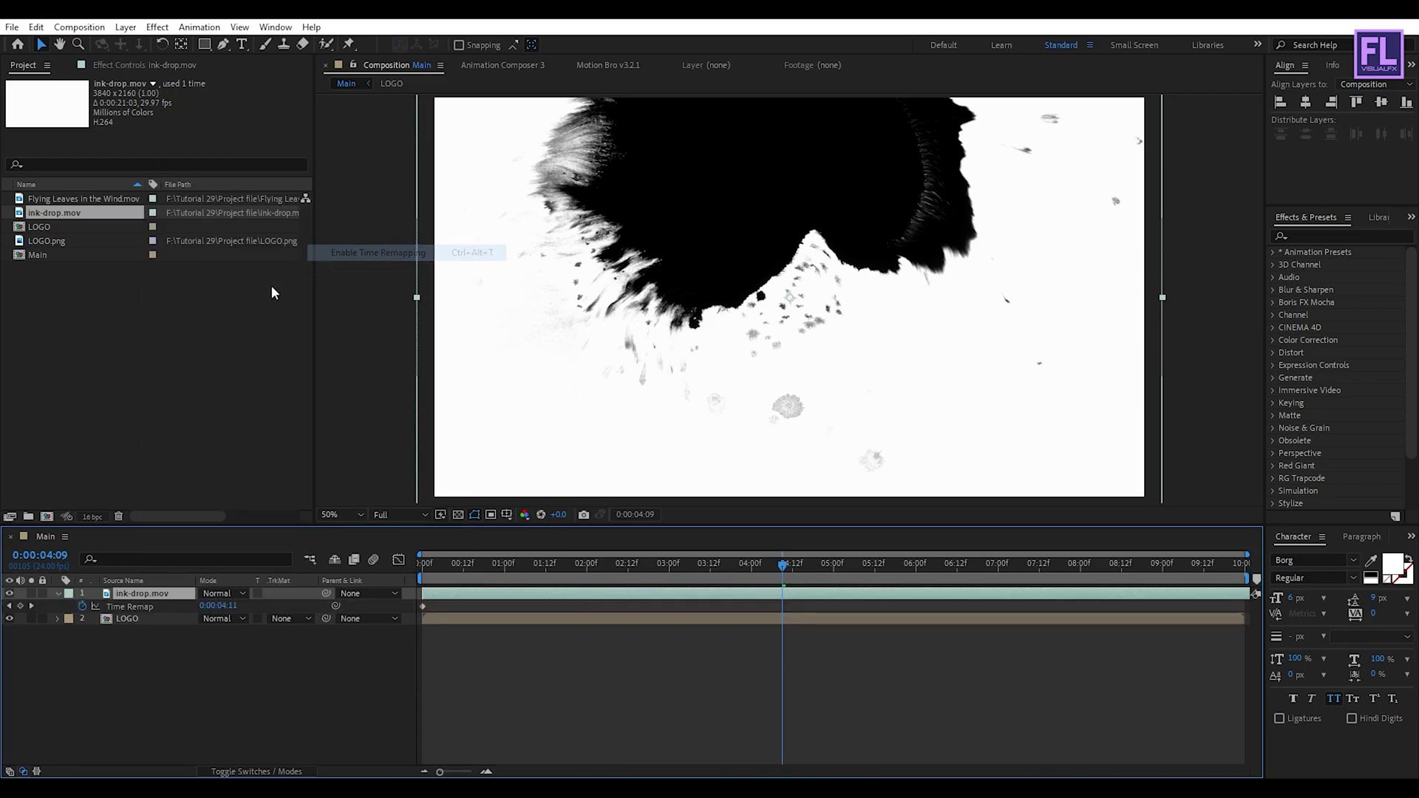
{"action": "left_click_drag", "start_coordinate": [591, 568], "coordinate": [752, 568]}
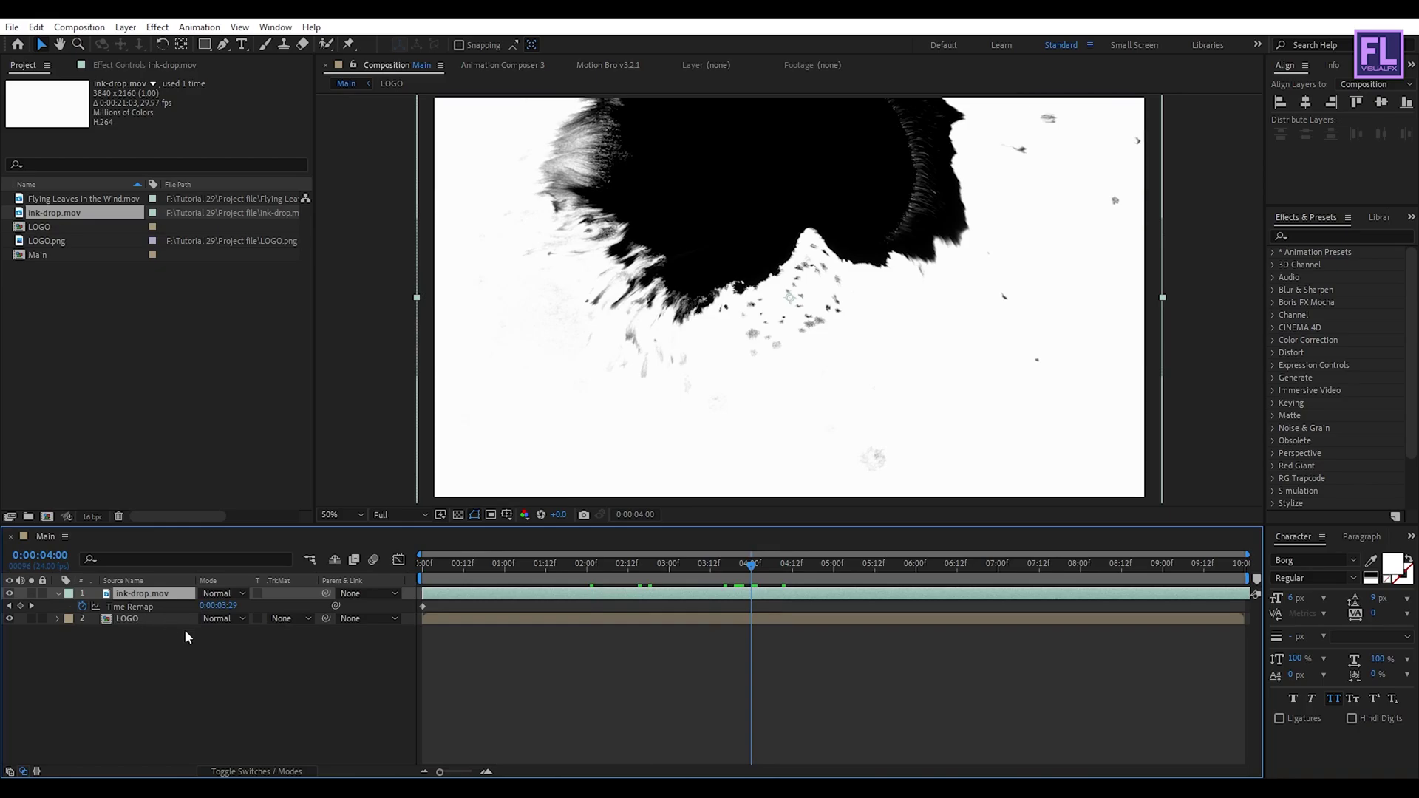
{"action": "left_click_drag", "start_coordinate": [228, 610], "coordinate": [368, 610]}
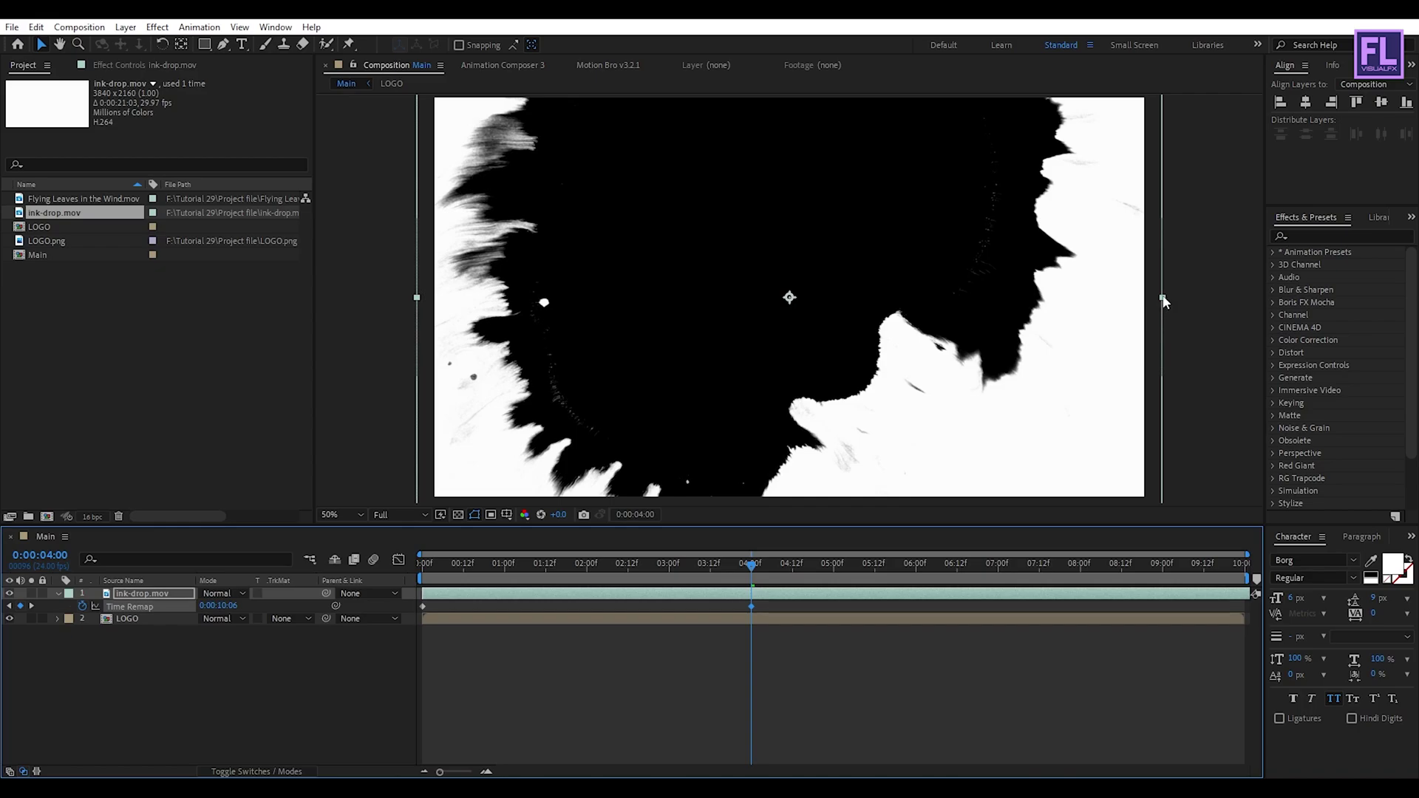
Enlarge the ink-drop.mov layer slightly and move it down until its upper edge meets the frame's upper edge
{"action": "mouse_move", "coordinate": [1161, 297]}
{"action": "left_mouse_down"}
{"action": "mouse_move", "coordinate": [1201, 296]}
{"action": "mouse_move", "coordinate": [1189, 297]}
{"action": "left_mouse_up"}
{"action": "mouse_move", "coordinate": [950, 250]}
{"action": "left_mouse_down"}
{"action": "mouse_move", "coordinate": [951, 317]}
{"action": "mouse_move", "coordinate": [947, 272]}
{"action": "left_mouse_up"}
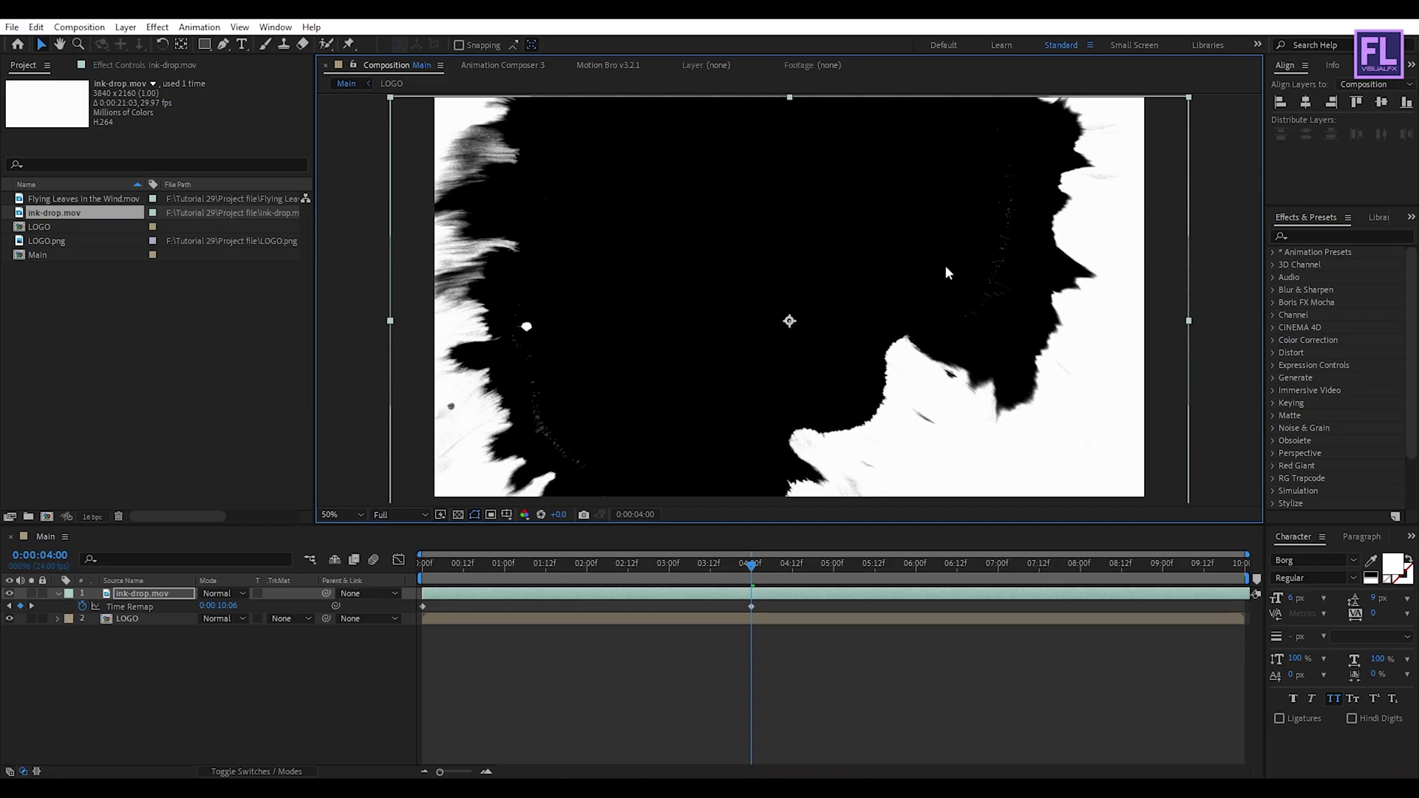
{"action": "left_click", "coordinate": [87, 635]}
{"action": "left_click", "coordinate": [58, 593]}
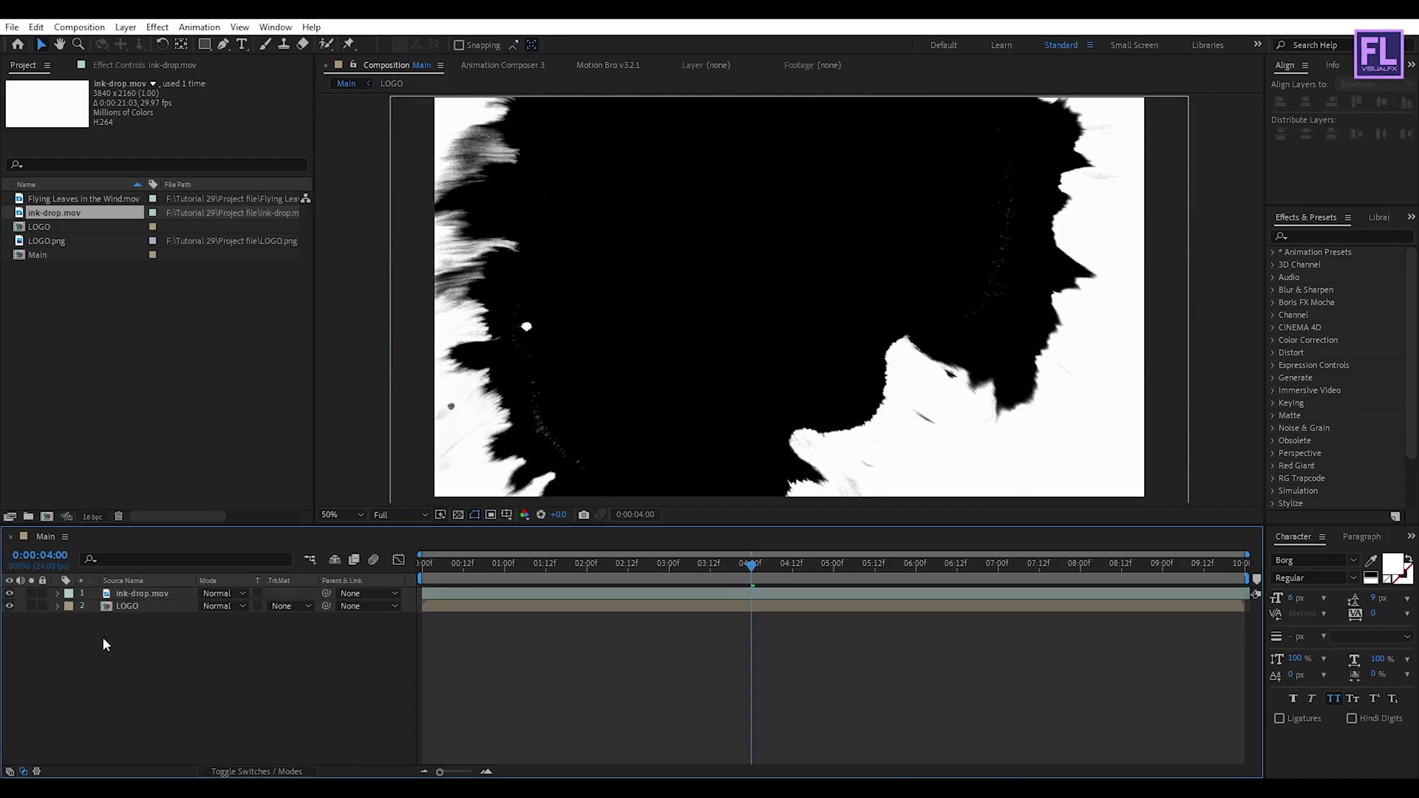
Set the LOGO layer's track matte to Luma Inverted Matte using ink-drop.mov
{"action": "left_click", "coordinate": [127, 608]}
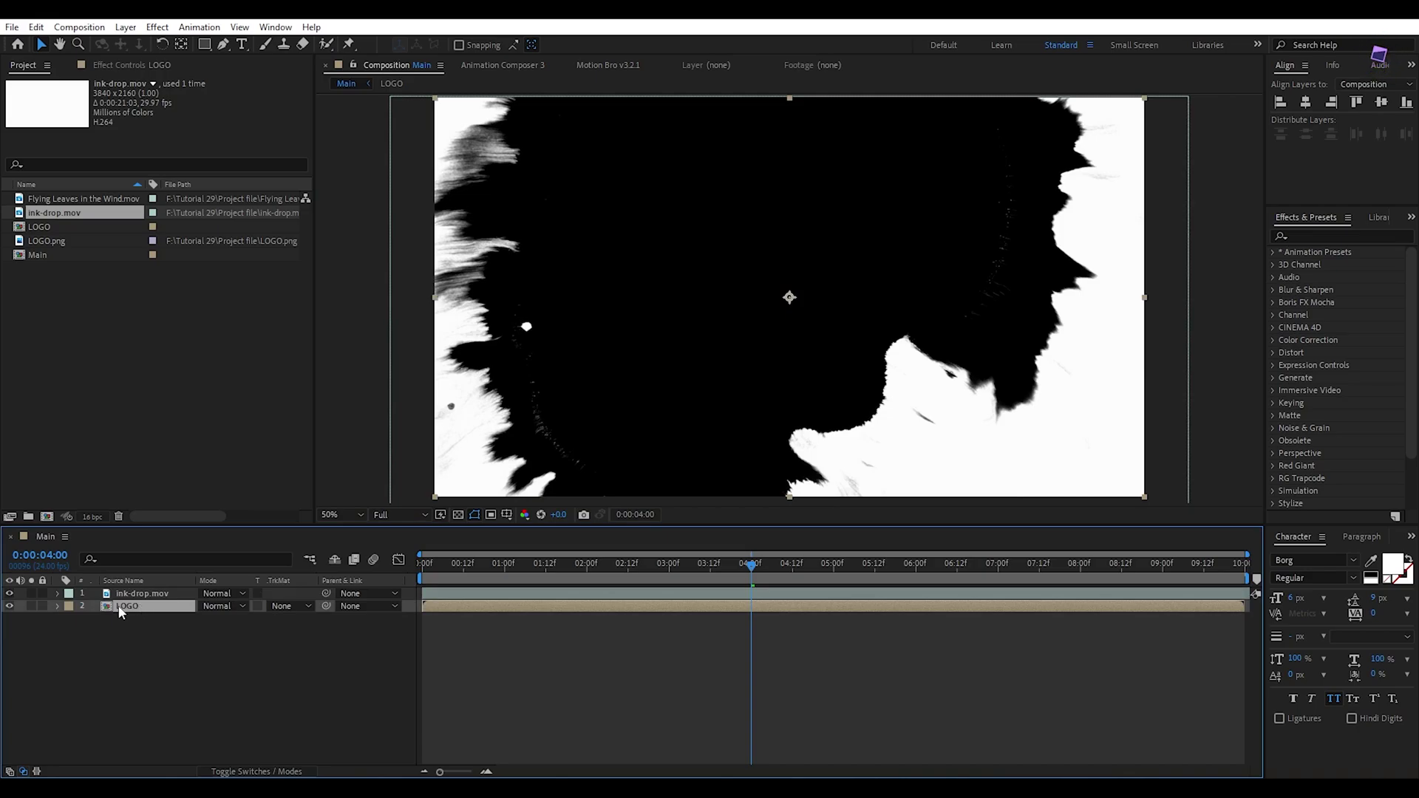
{"action": "left_click", "coordinate": [299, 606]}
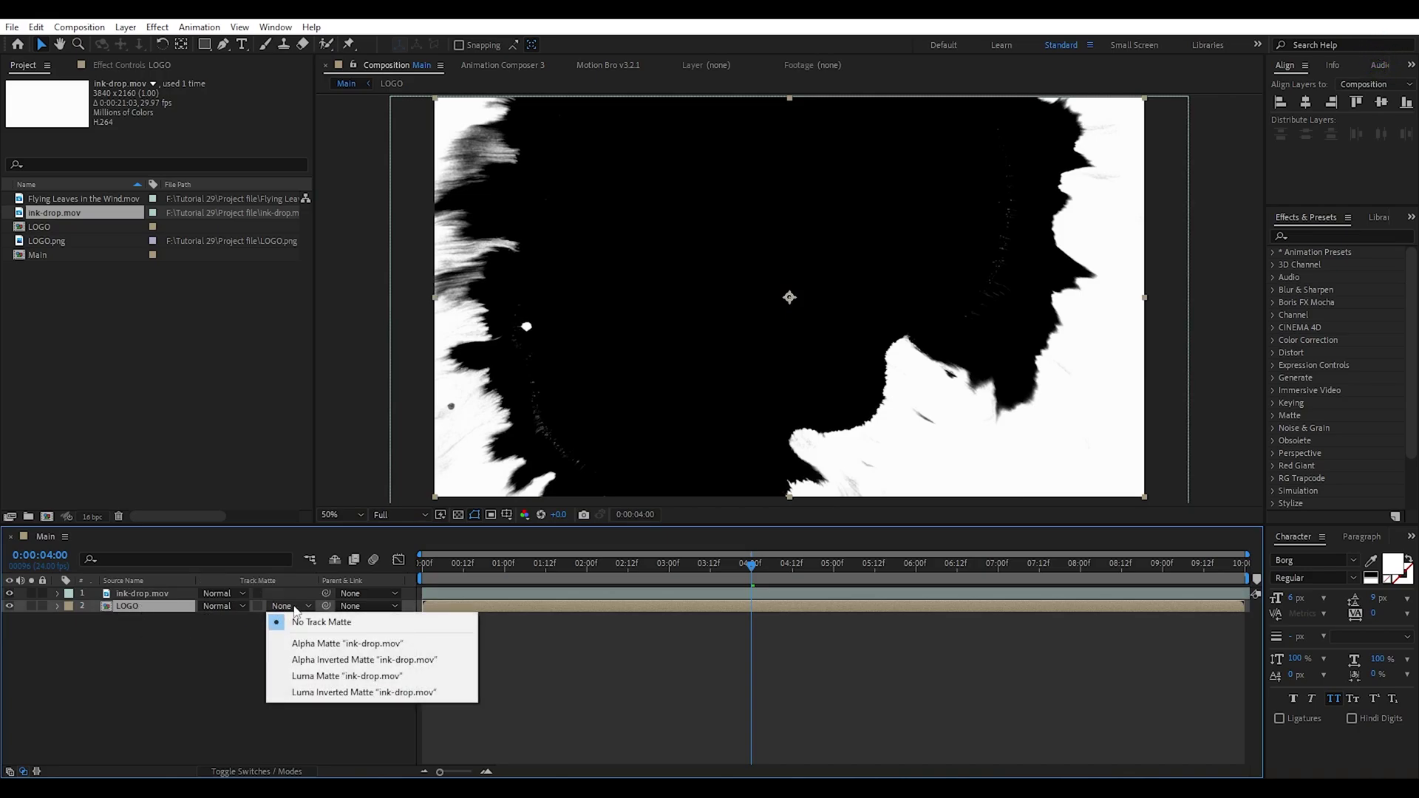
{"action": "left_click", "coordinate": [334, 677]}
{"action": "left_click", "coordinate": [295, 608]}
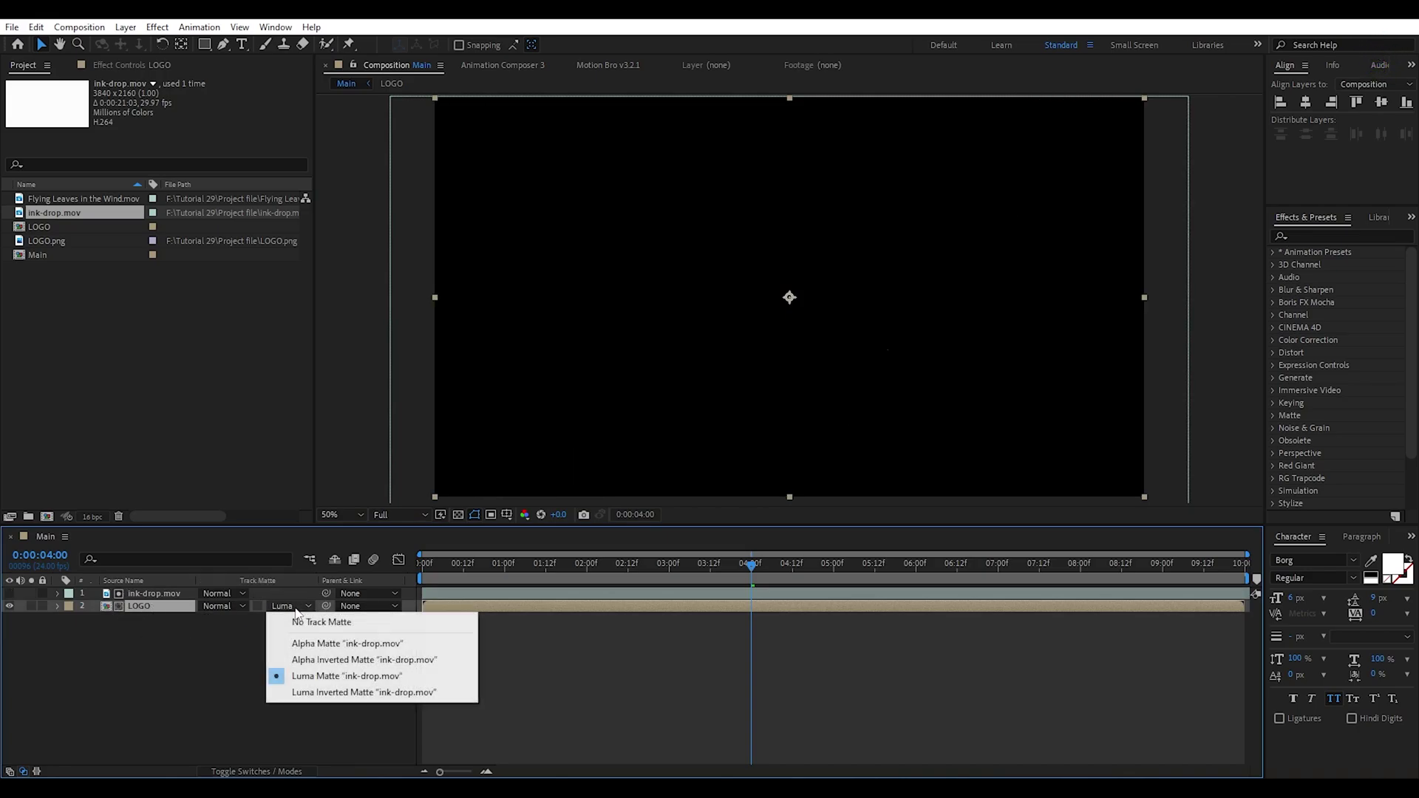
{"action": "left_click", "coordinate": [319, 693]}
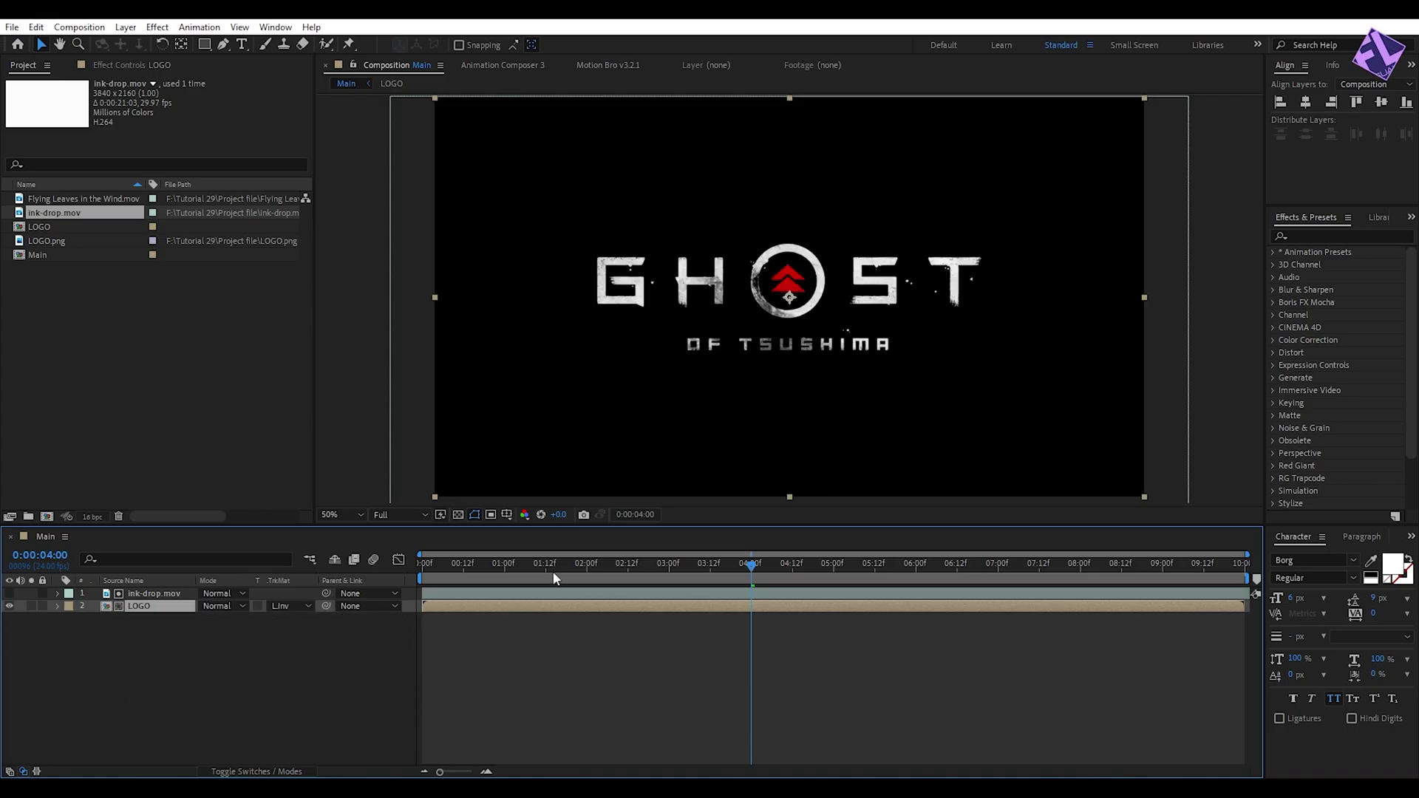
Play the logo's ink reveal from the start of the composition in a maximized viewer at 100% zoom
{"action": "left_click_drag", "start_coordinate": [769, 568], "coordinate": [416, 544]}
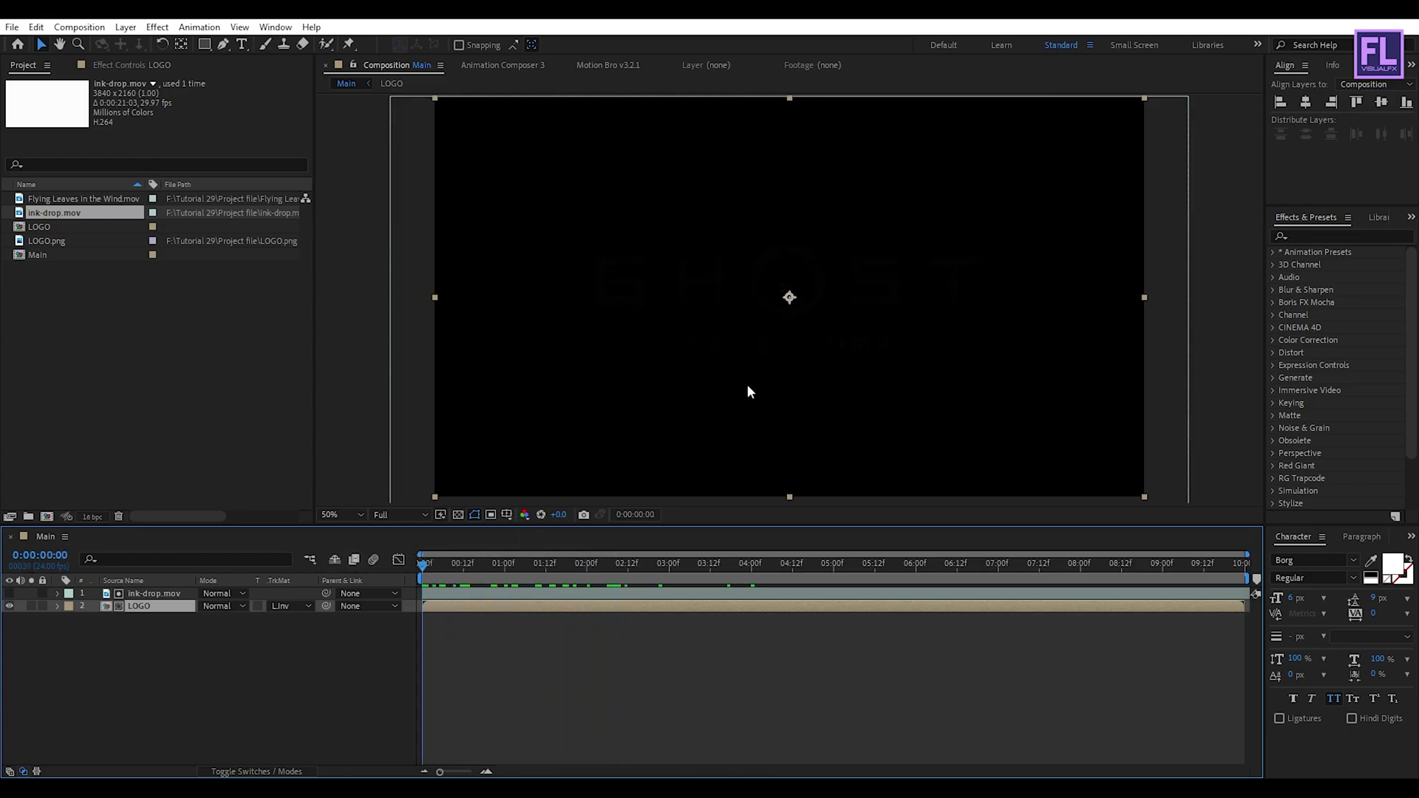
{"action": "key", "text": "space"}
{"action": "key", "text": "grave"}
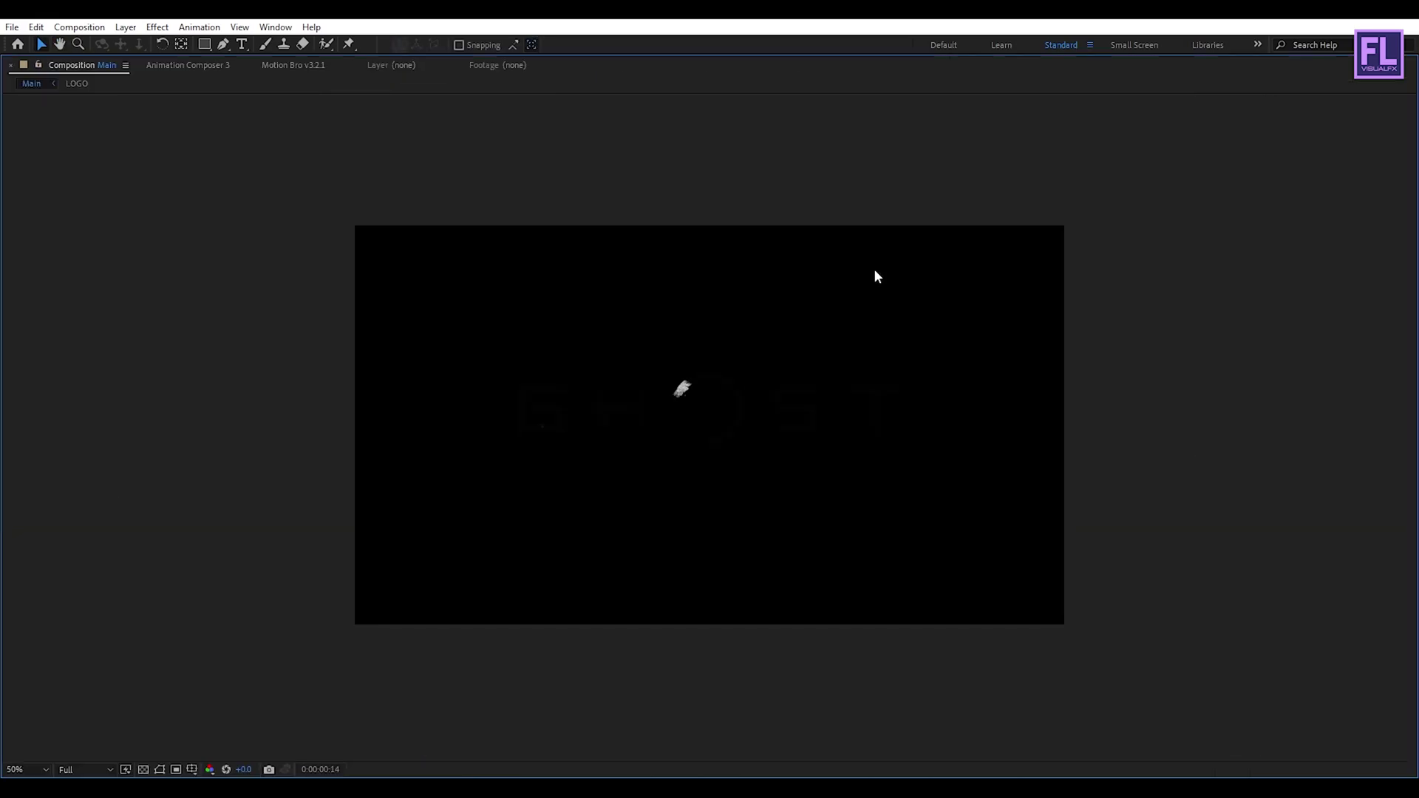
{"action": "key", "text": "slash"}
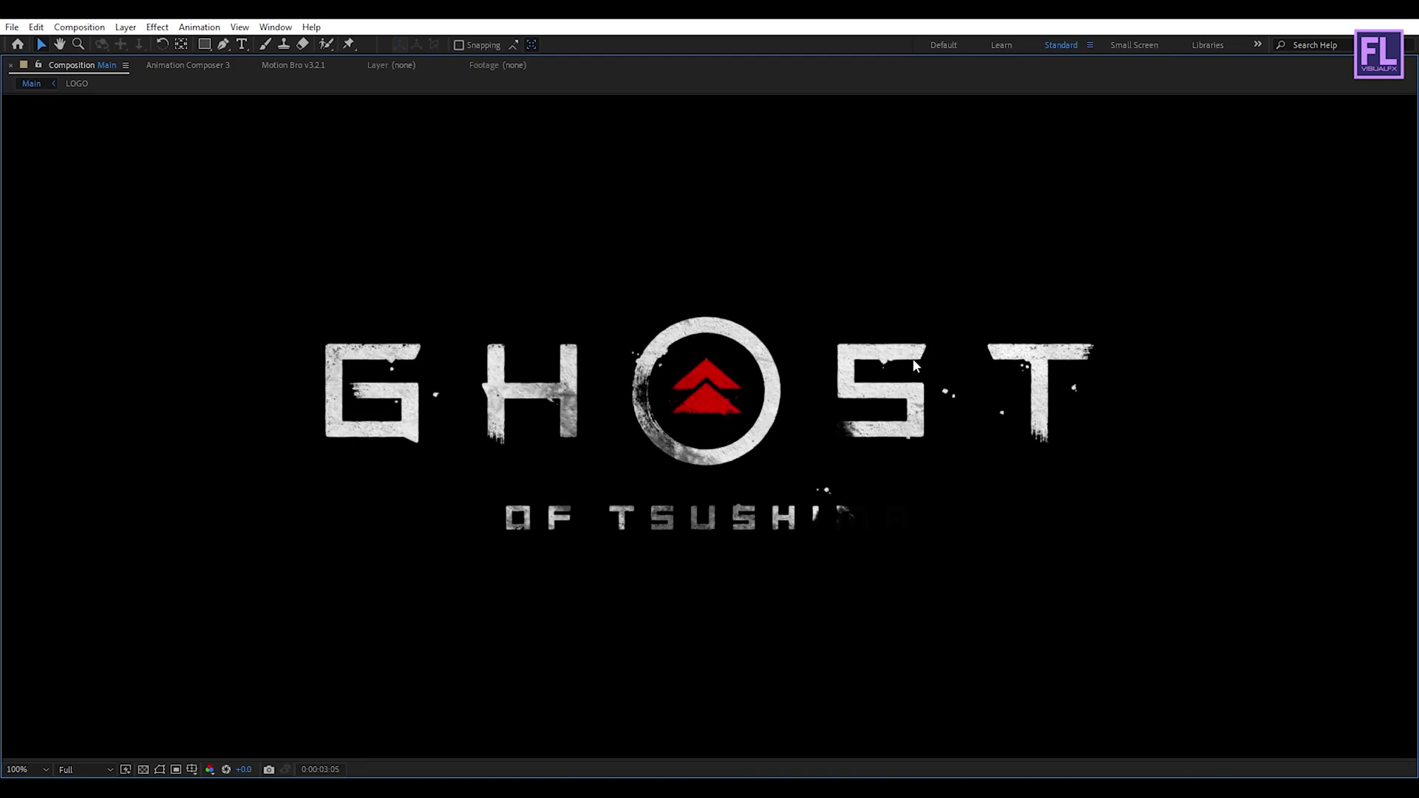
Restore the full workspace and replay the logo's ink reveal from the start, including at 50% zoom
{"action": "key", "text": "grave"}
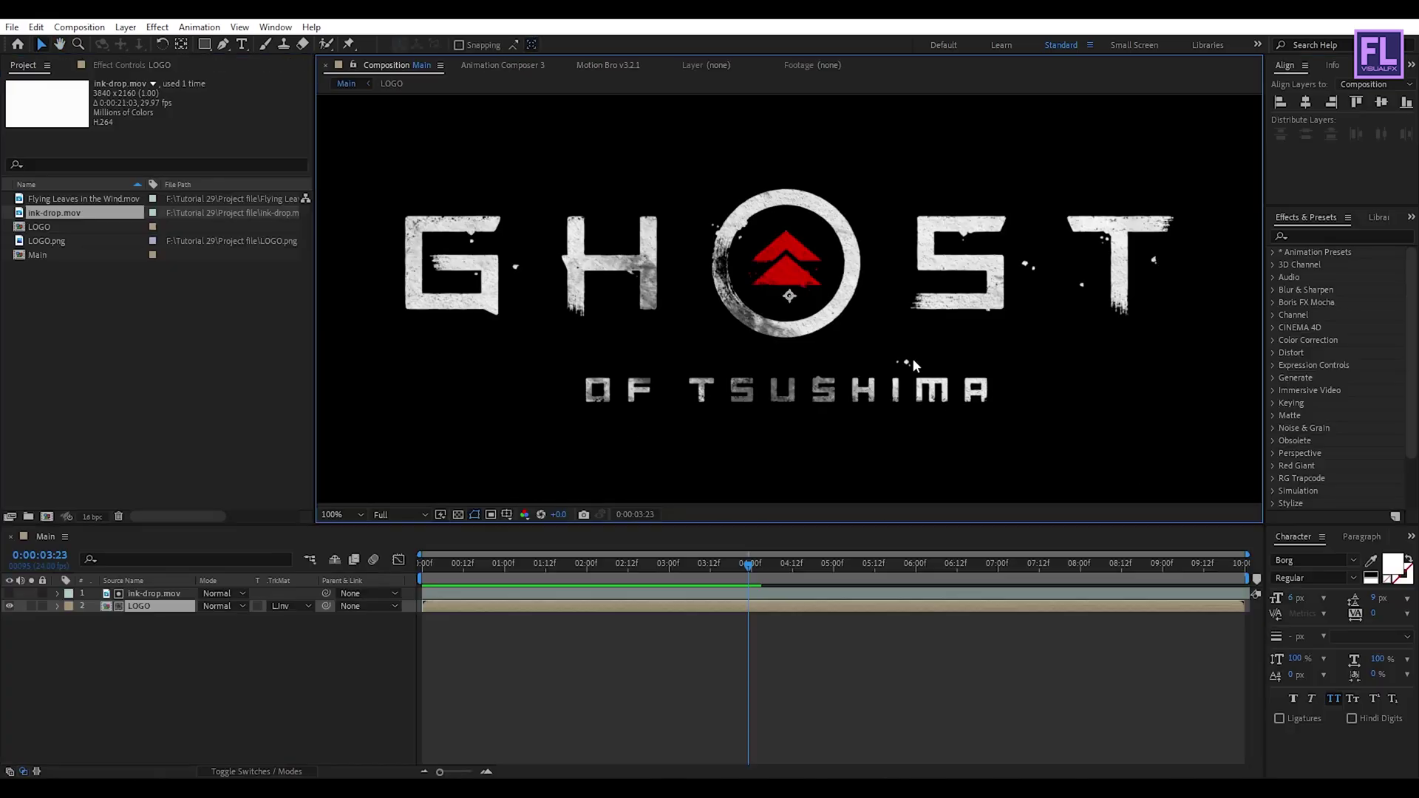
{"action": "left_click_drag", "start_coordinate": [750, 564], "coordinate": [383, 566]}
{"action": "key", "text": "space"}
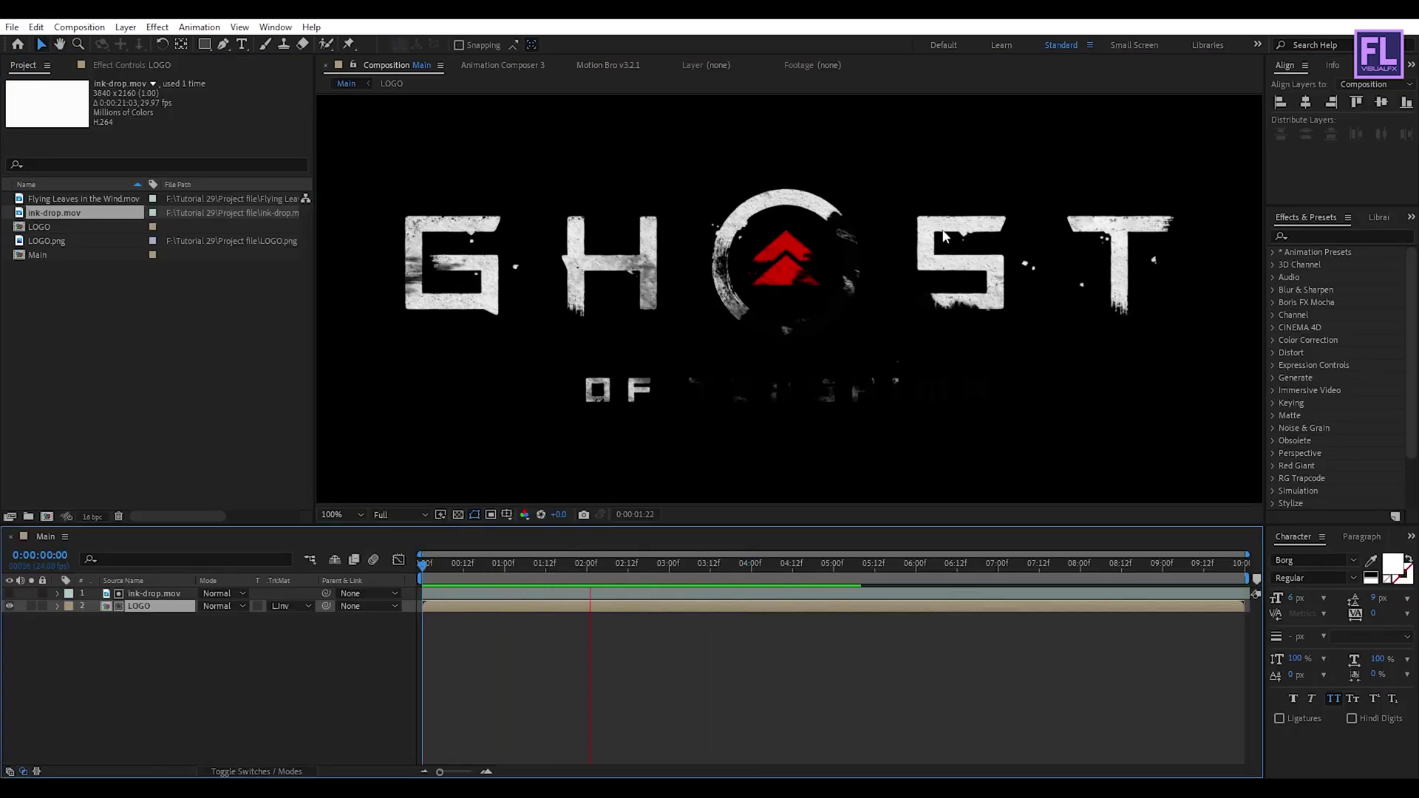
{"action": "left_click_drag", "start_coordinate": [651, 565], "coordinate": [422, 577]}
{"action": "scroll", "coordinate": [735, 369], "scroll_direction": "down", "scroll_amount": 2}
{"action": "key", "text": "space"}
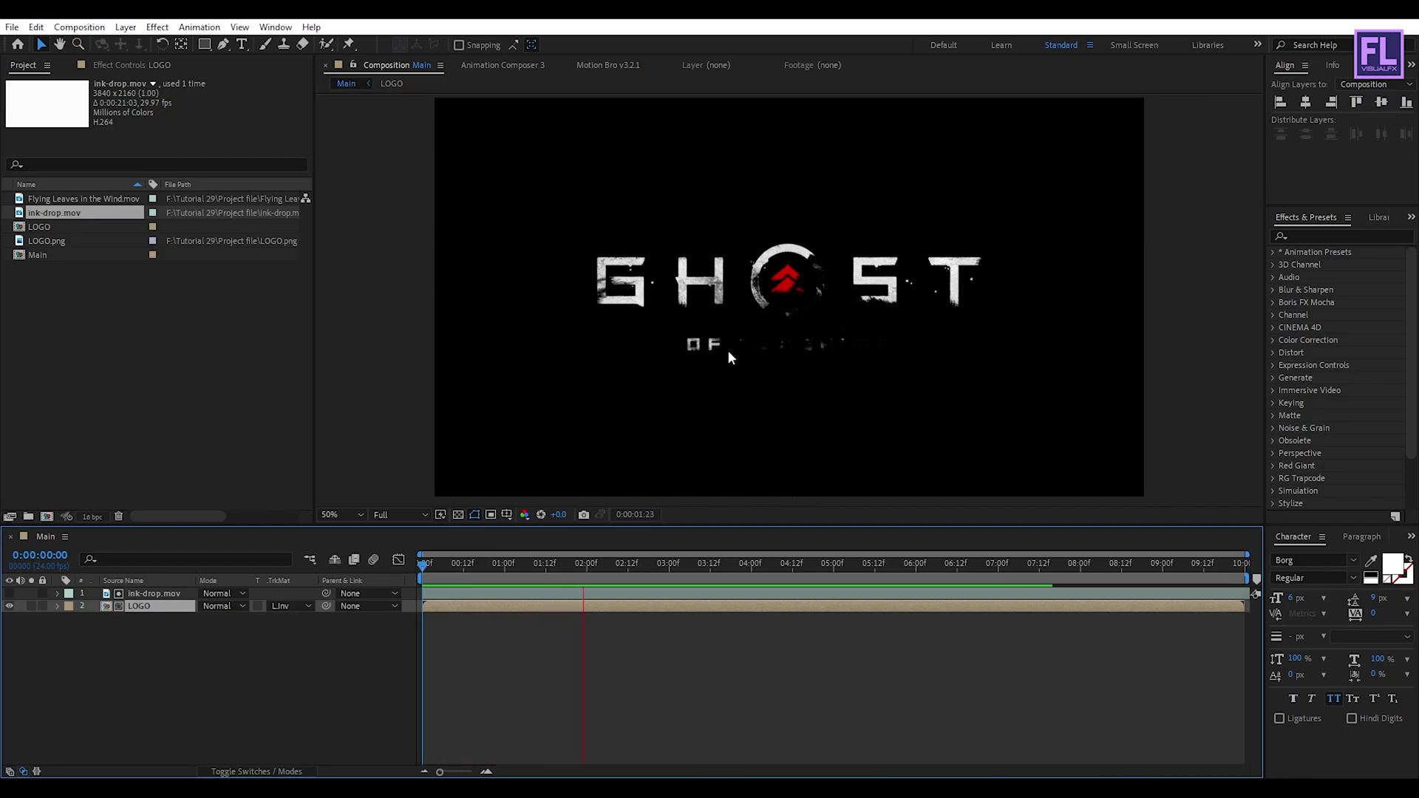
{"action": "key", "text": "space"}
{"action": "left_click_drag", "start_coordinate": [831, 375], "coordinate": [799, 368]}
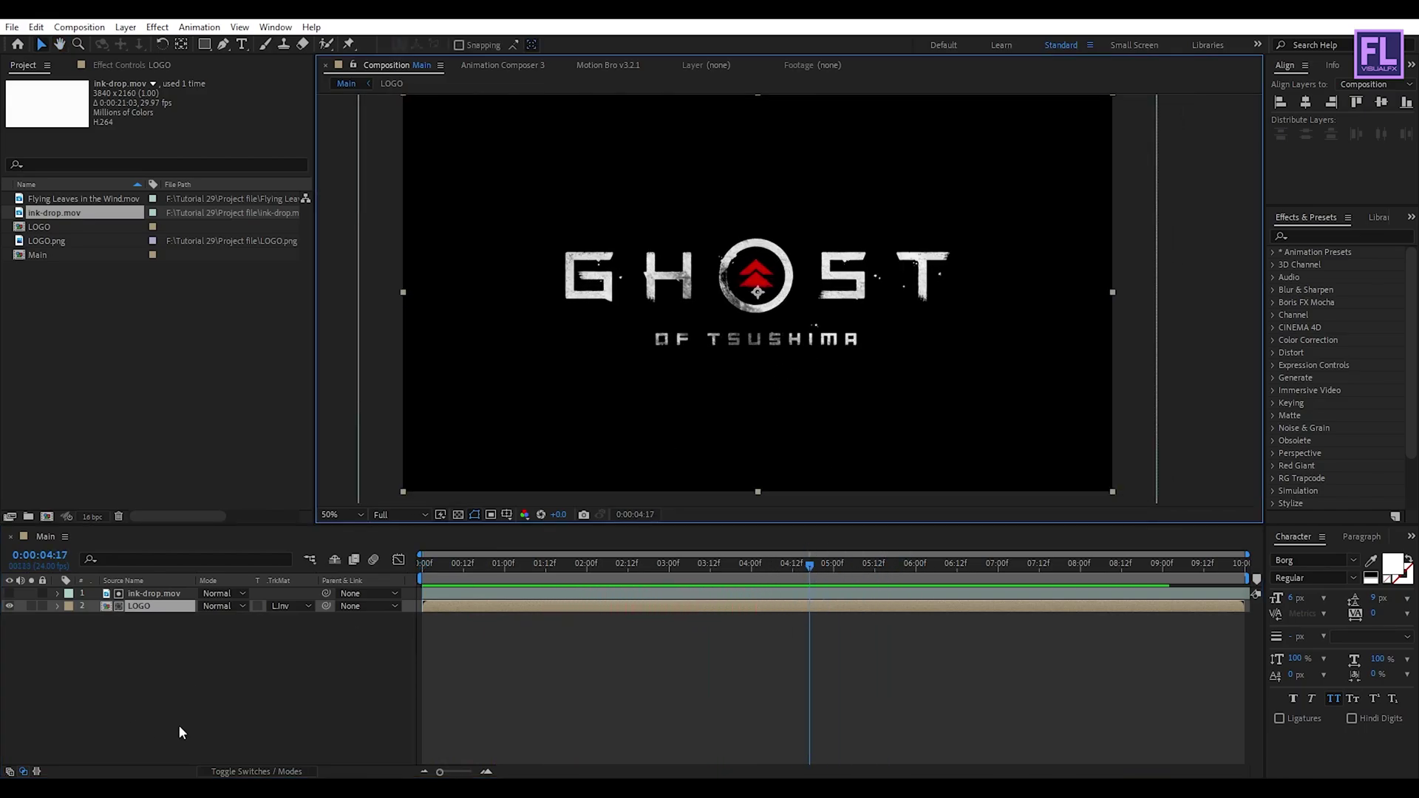
{"action": "left_click_drag", "start_coordinate": [602, 365], "coordinate": [595, 375]}
Pre-compose the ink-drop.mov and LOGO layers into a composition named "logo reveal", moving all attributes into it
{"action": "left_click_drag", "start_coordinate": [809, 566], "coordinate": [834, 566]}
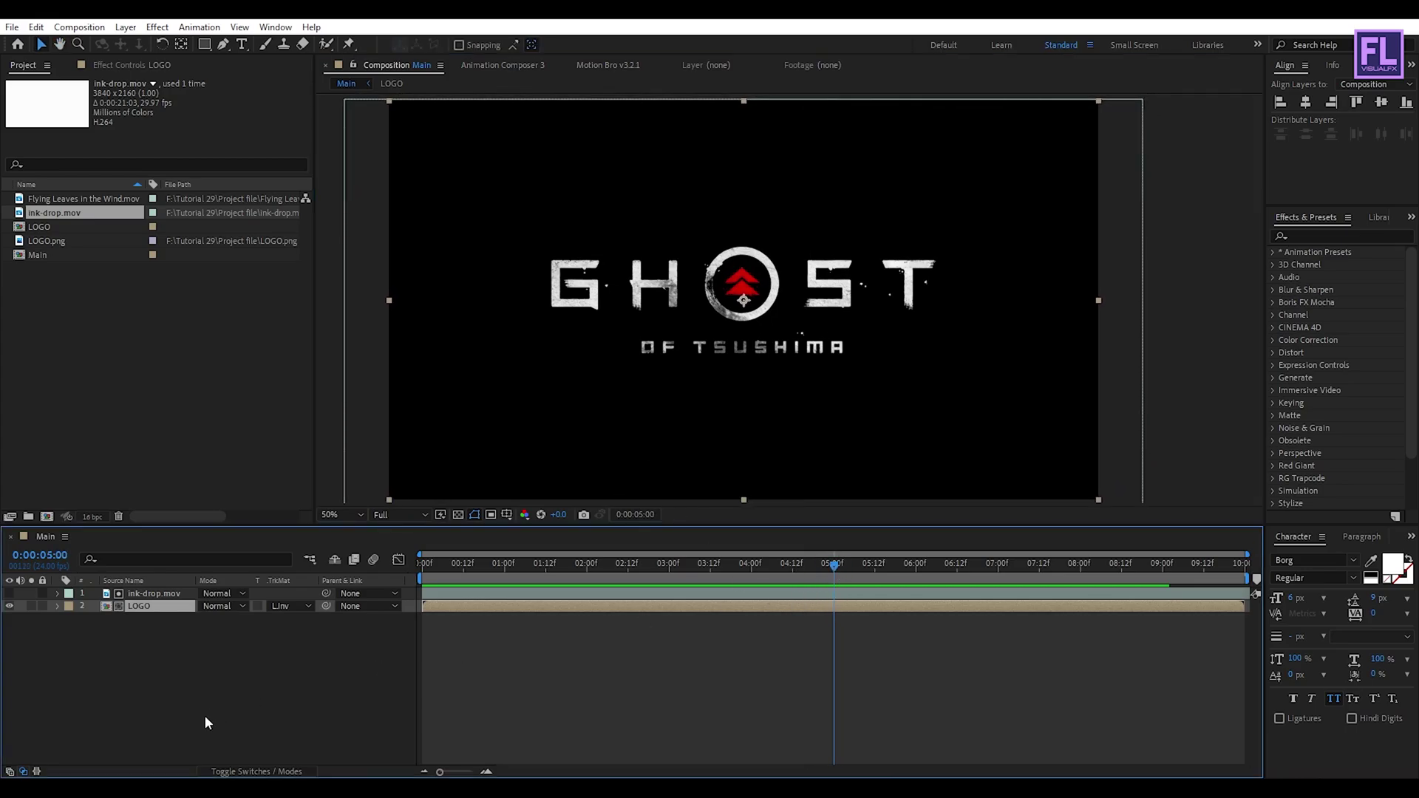
{"action": "left_click", "coordinate": [153, 593], "text": "shift"}
{"action": "right_click", "coordinate": [153, 593]}
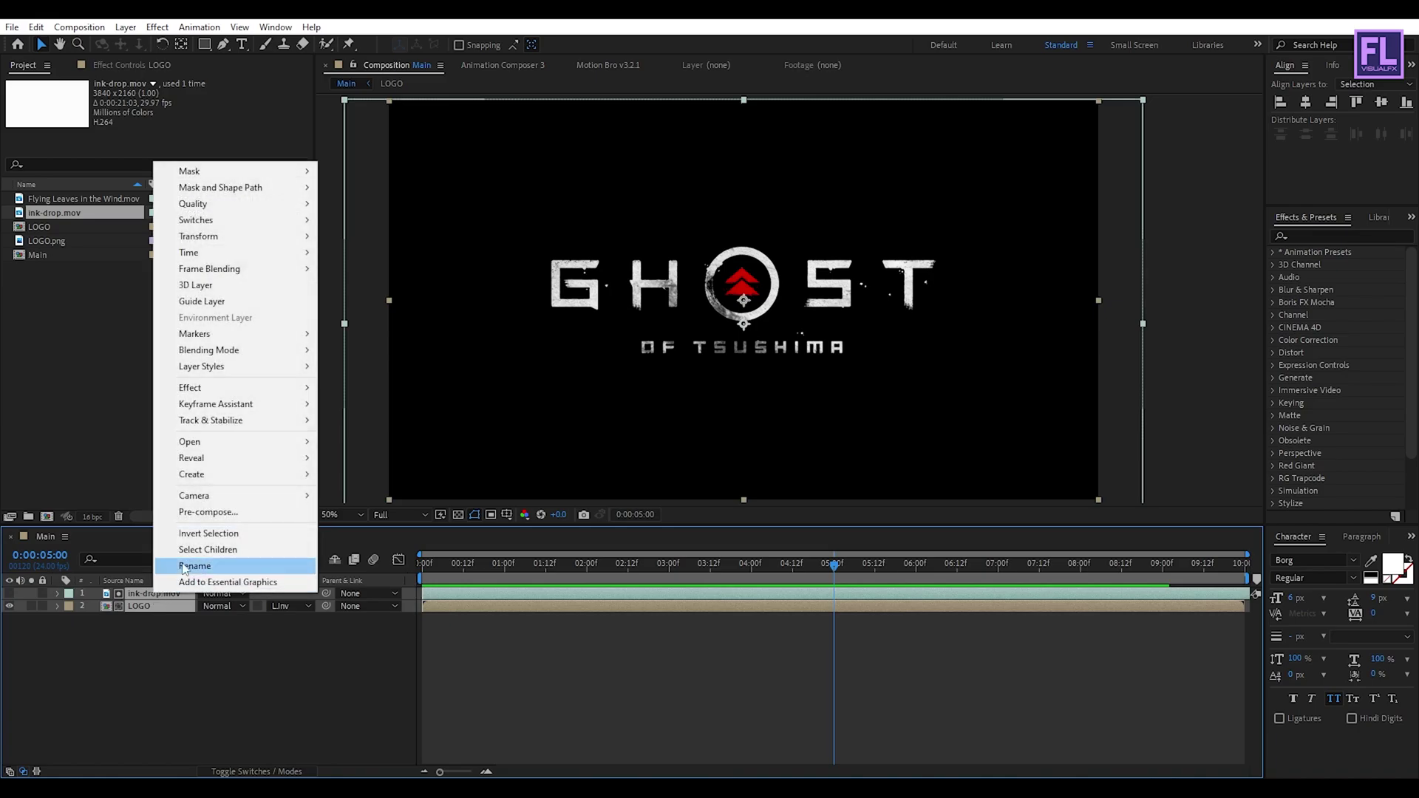
{"action": "left_click", "coordinate": [207, 511]}
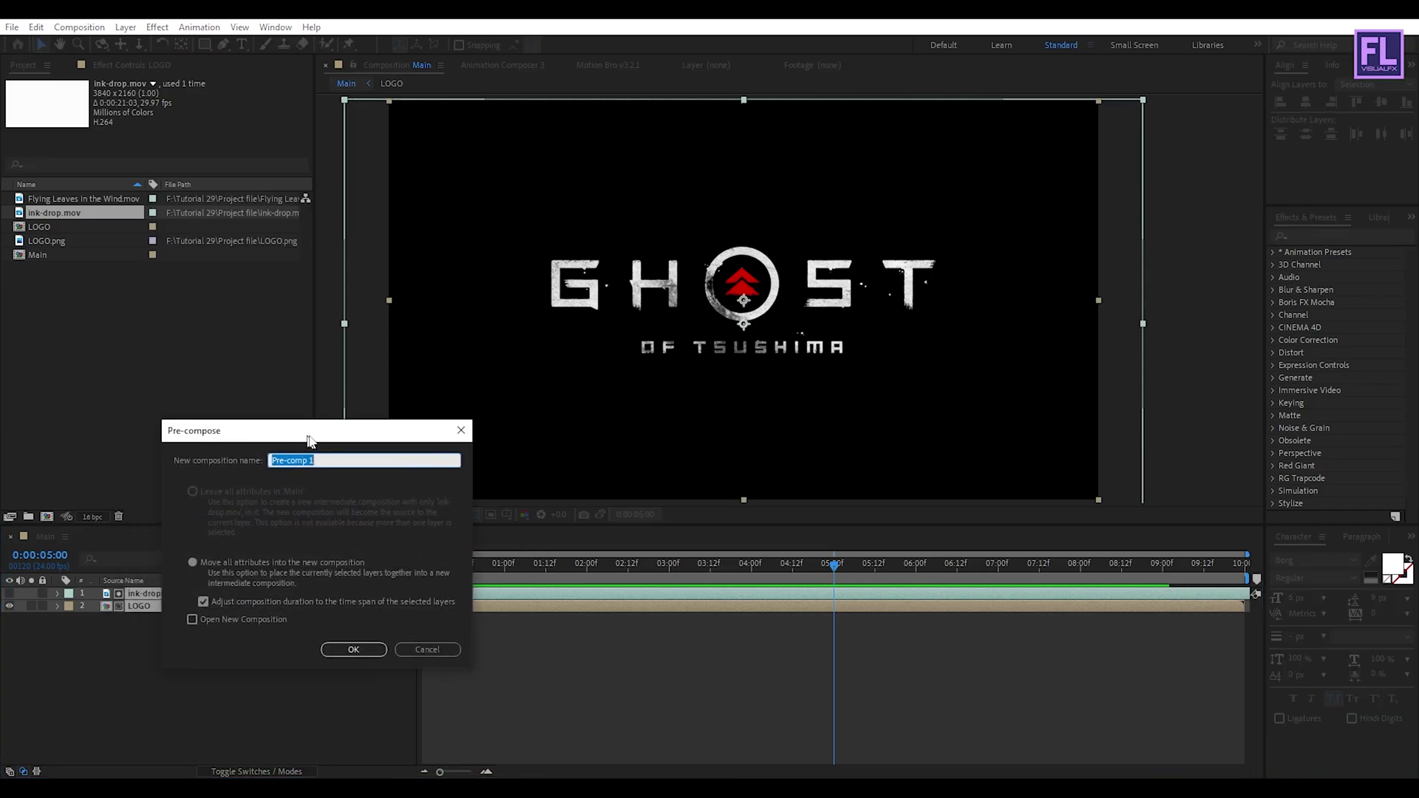
{"action": "left_click", "coordinate": [232, 560]}
{"action": "left_click_drag", "start_coordinate": [318, 432], "coordinate": [156, 454]}
{"action": "type", "text": "logo reveal"}
{"action": "left_click_drag", "start_coordinate": [277, 431], "coordinate": [298, 417]}
{"action": "left_click", "coordinate": [330, 618]}
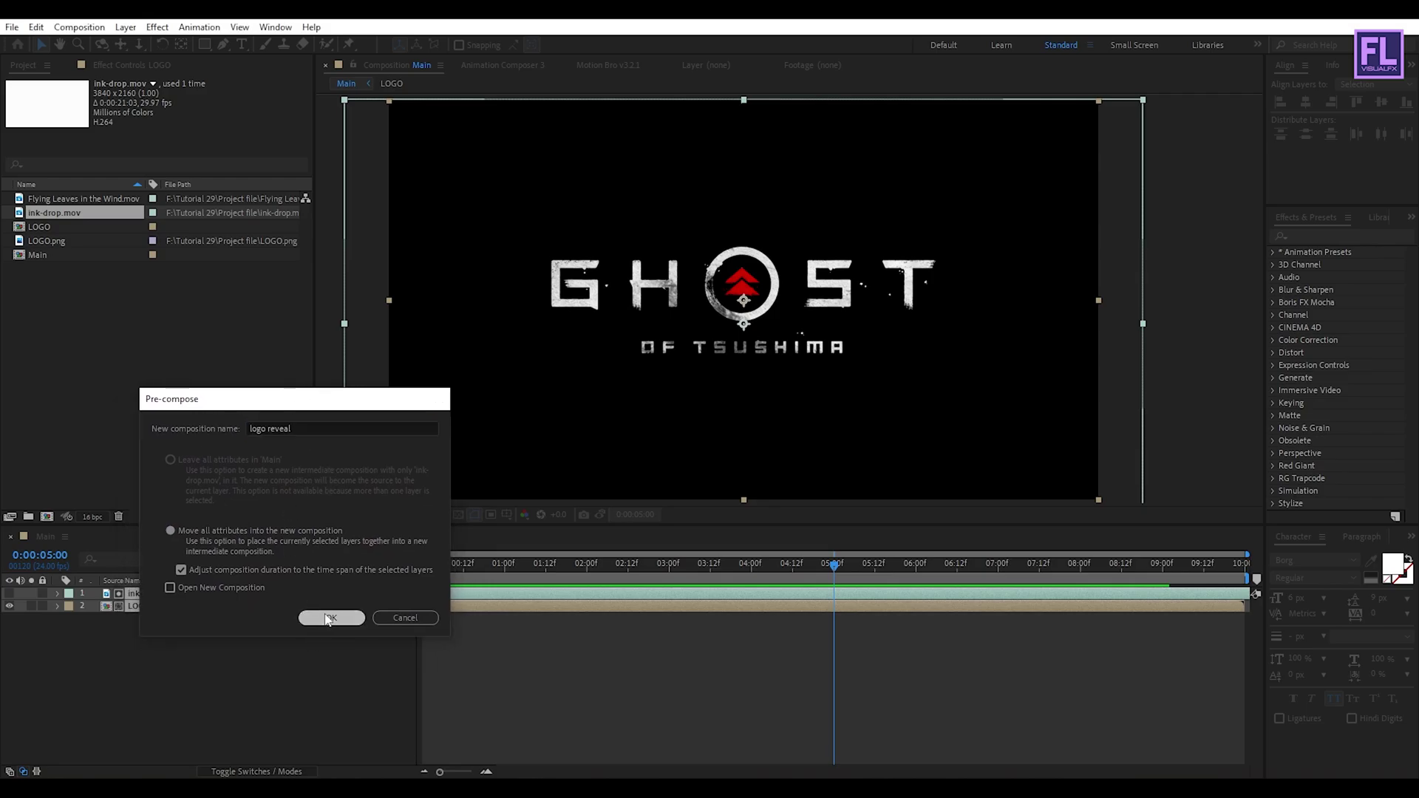
Check the logo reveal precomp around 0:00:05:10 and hide its layer in the Main composition
{"action": "left_click_drag", "start_coordinate": [810, 565], "coordinate": [869, 563]}
{"action": "mouse_move", "coordinate": [747, 403]}
{"action": "left_mouse_down"}
{"action": "mouse_move", "coordinate": [770, 374]}
{"action": "mouse_move", "coordinate": [770, 398]}
{"action": "left_mouse_up"}
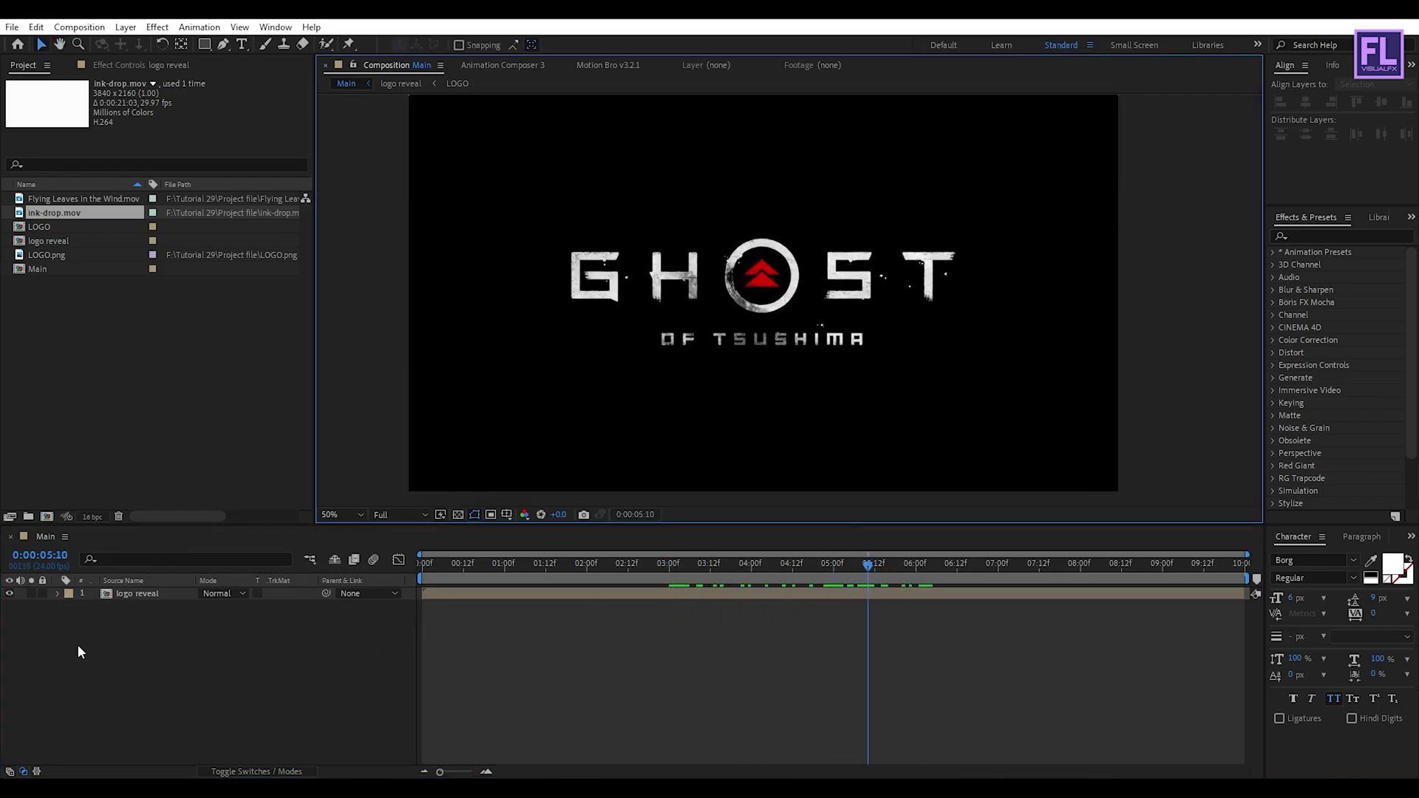
{"action": "left_click", "coordinate": [10, 594]}
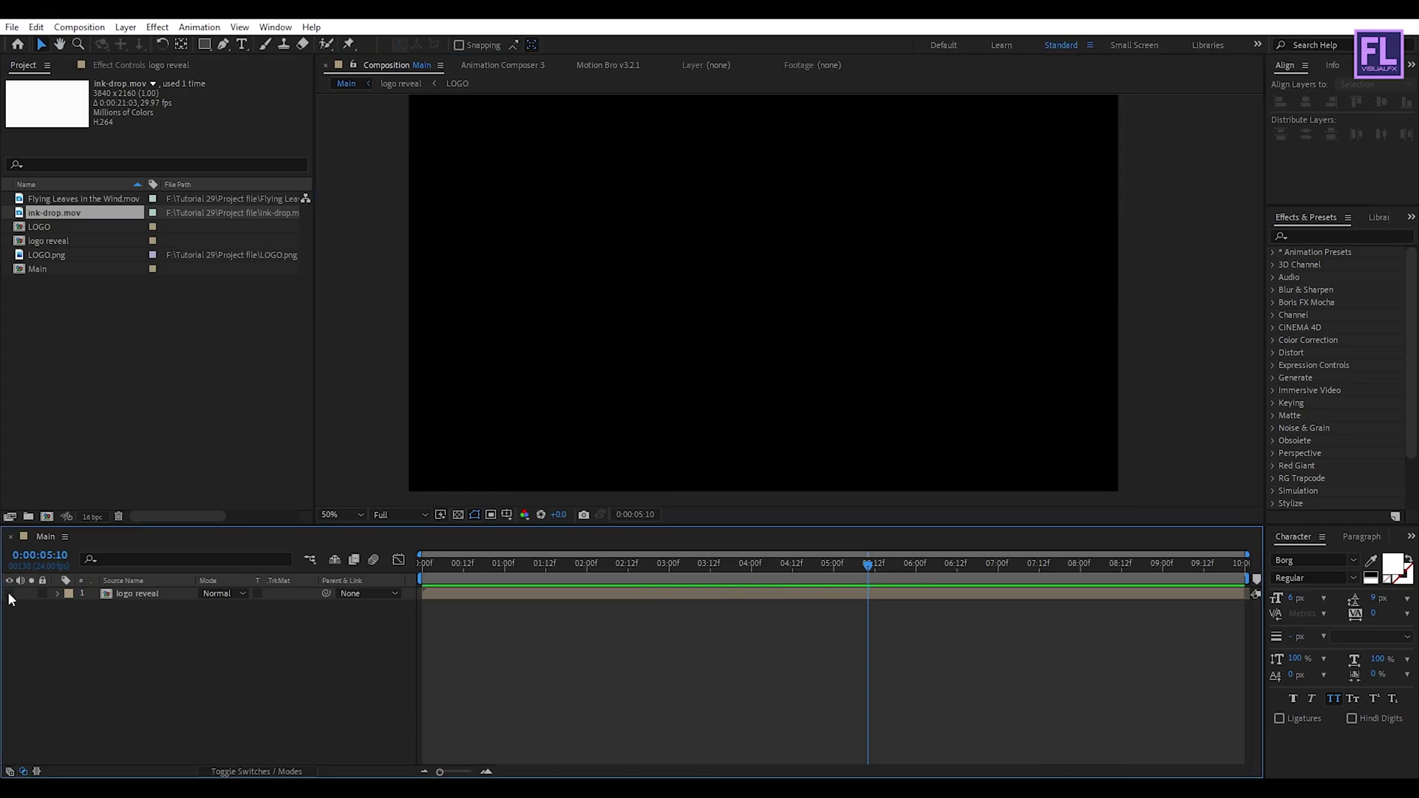
Create a 10-second 1920 x 1080 composition at 24 fps named Emmiter and add the LOGO composition to it
{"action": "left_click", "coordinate": [47, 517]}
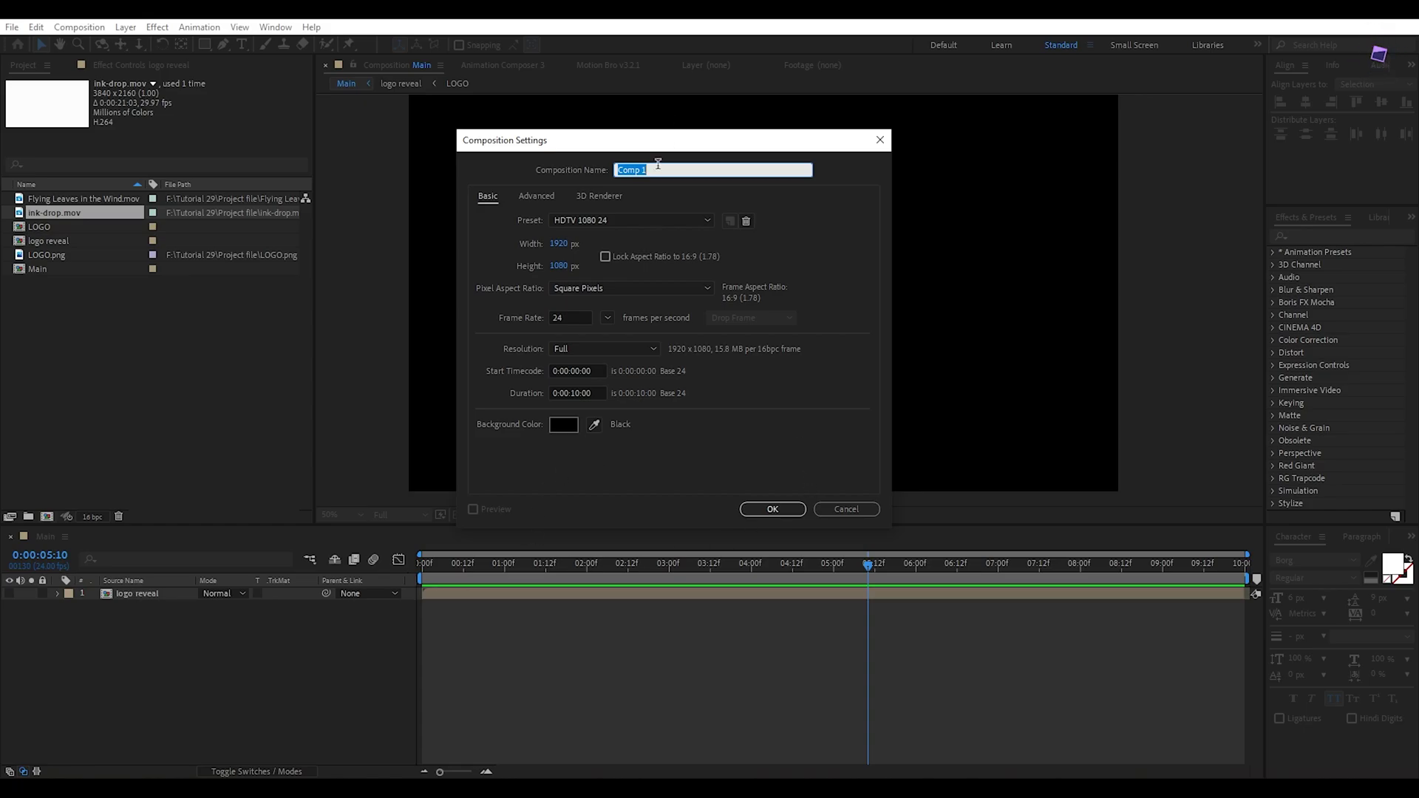
{"action": "type", "text": "Emmi"}
{"action": "left_click", "coordinate": [773, 510]}
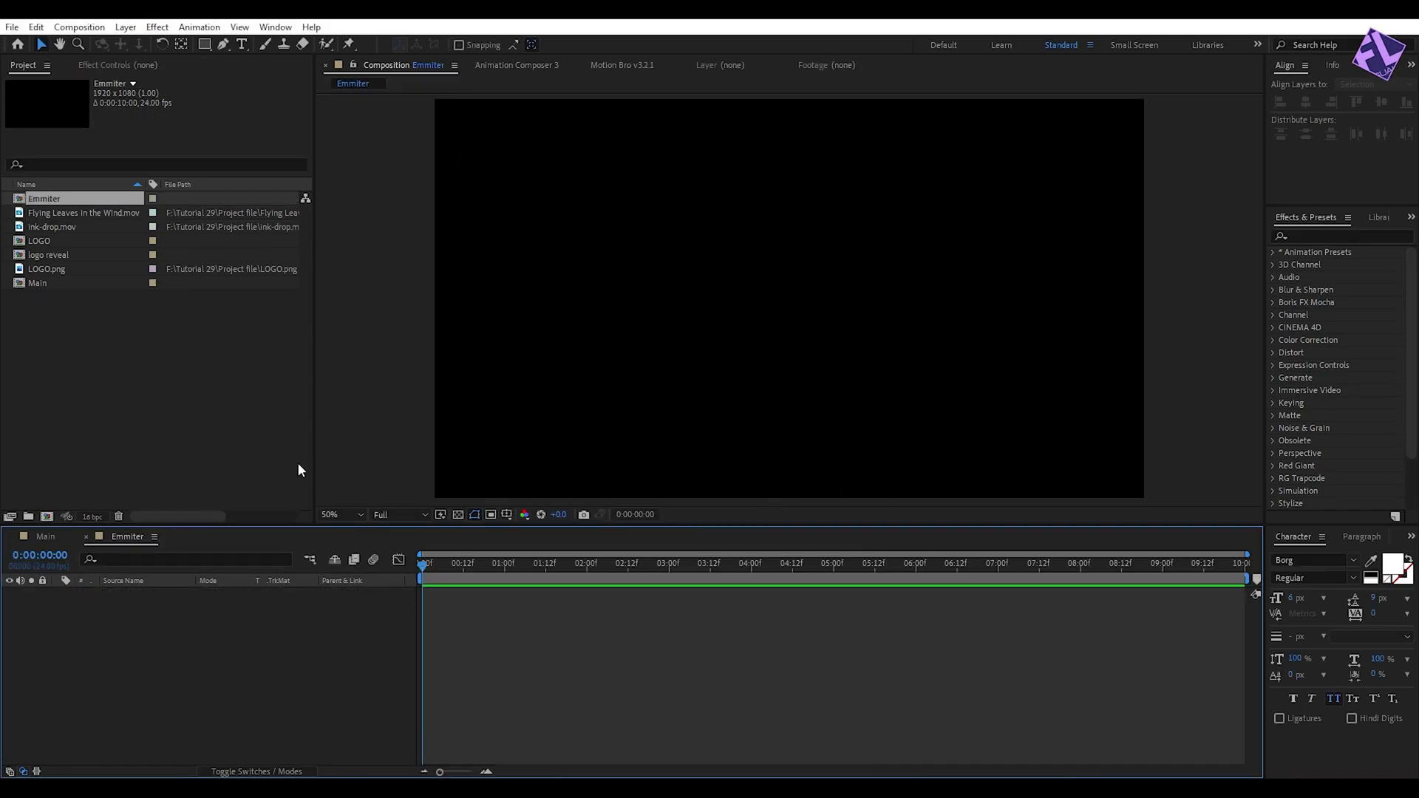
{"action": "left_click", "coordinate": [44, 255]}
{"action": "left_click", "coordinate": [34, 243]}
{"action": "left_click_drag", "start_coordinate": [39, 245], "coordinate": [131, 634]}
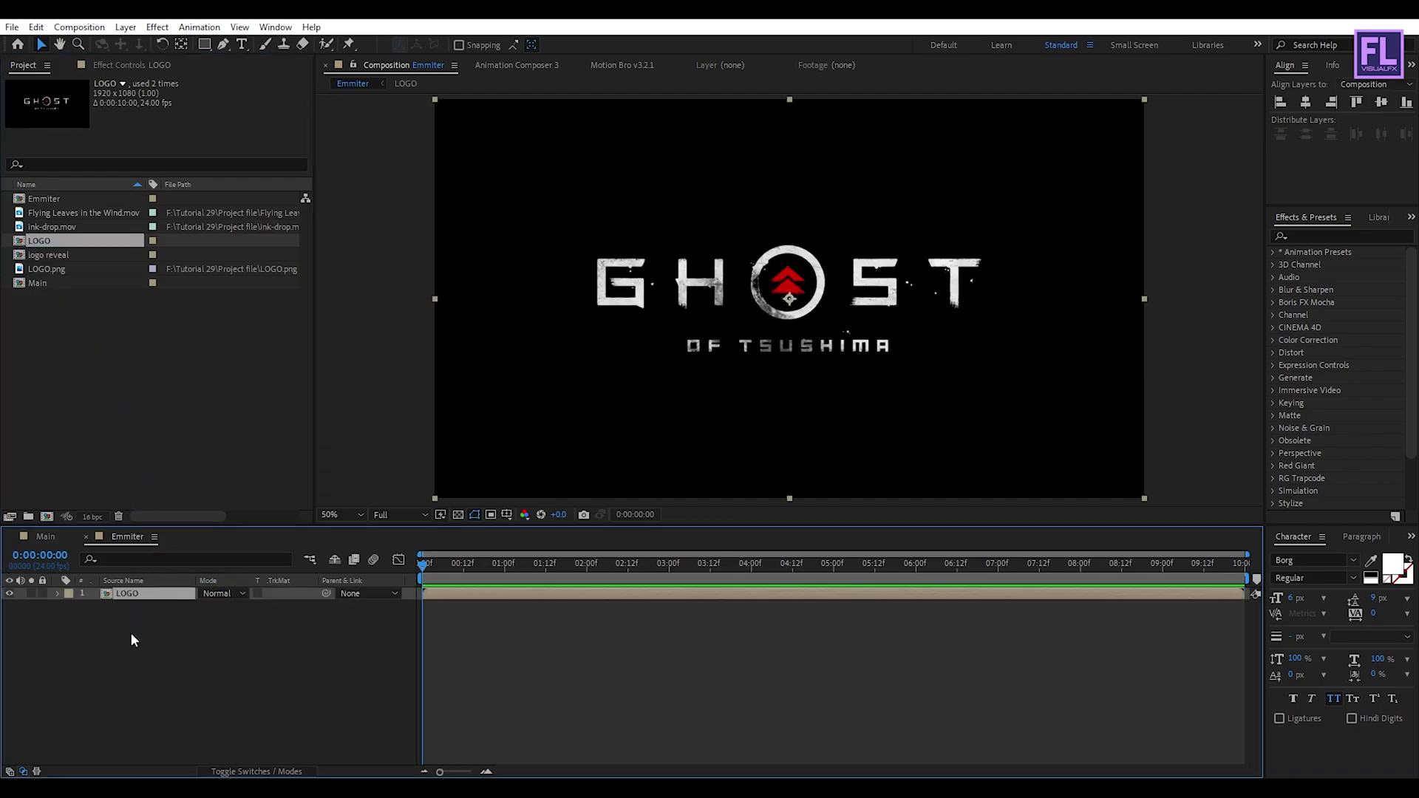
Draw a tall, narrow rectangular mask on the LOGO layer beyond the logo's T with the time at 0:00:04:12
{"action": "left_click_drag", "start_coordinate": [426, 573], "coordinate": [798, 584]}
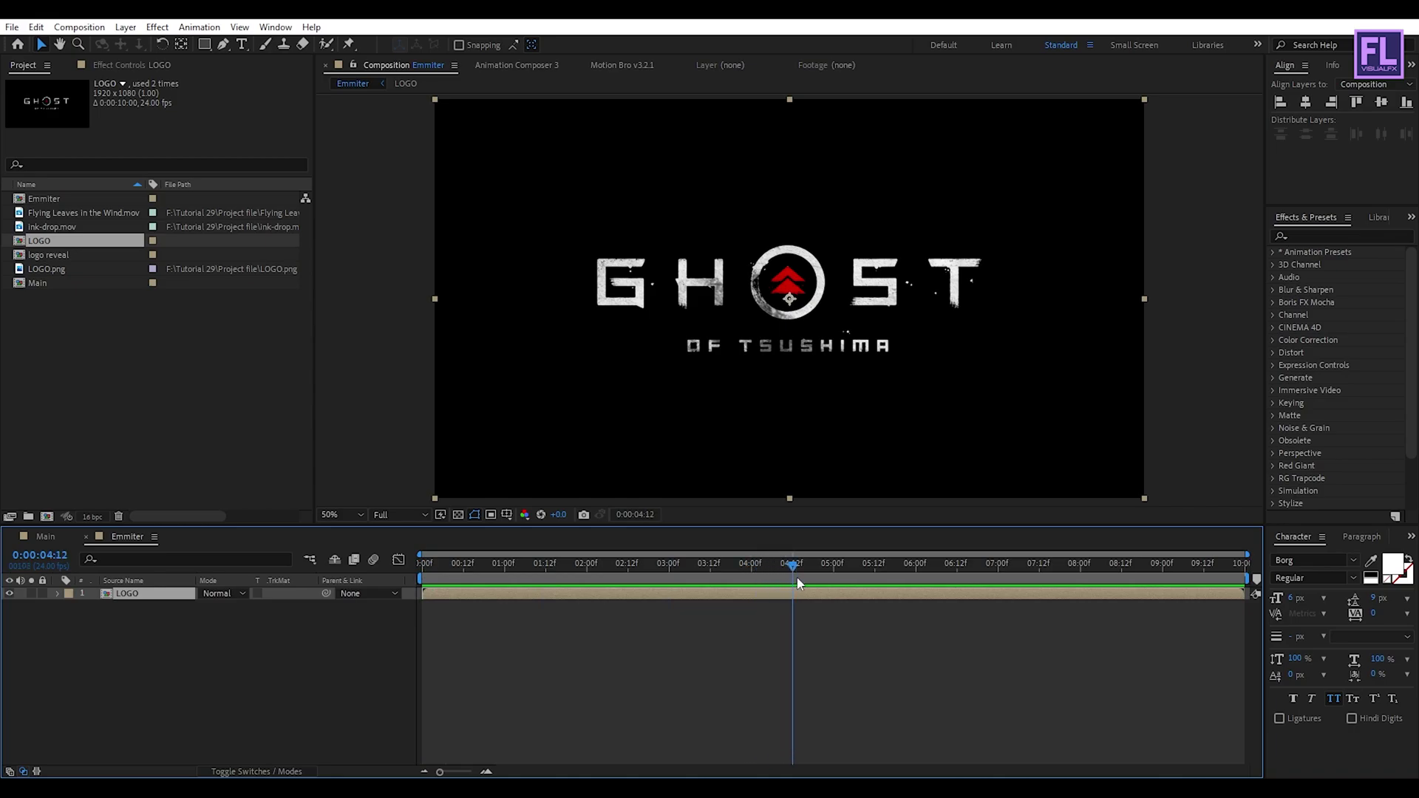
{"action": "left_click", "coordinate": [184, 646]}
{"action": "left_click", "coordinate": [142, 593]}
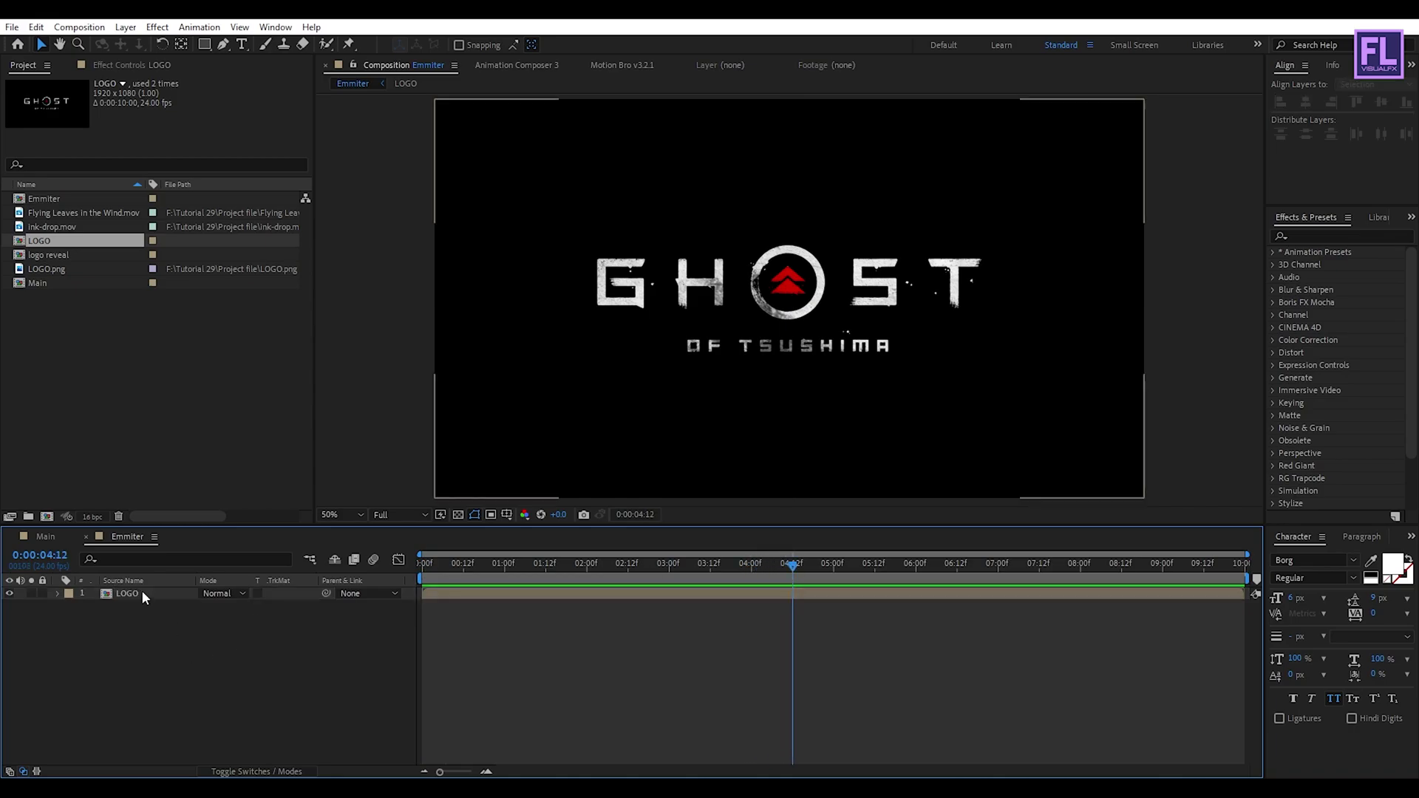
{"action": "left_click", "coordinate": [205, 44]}
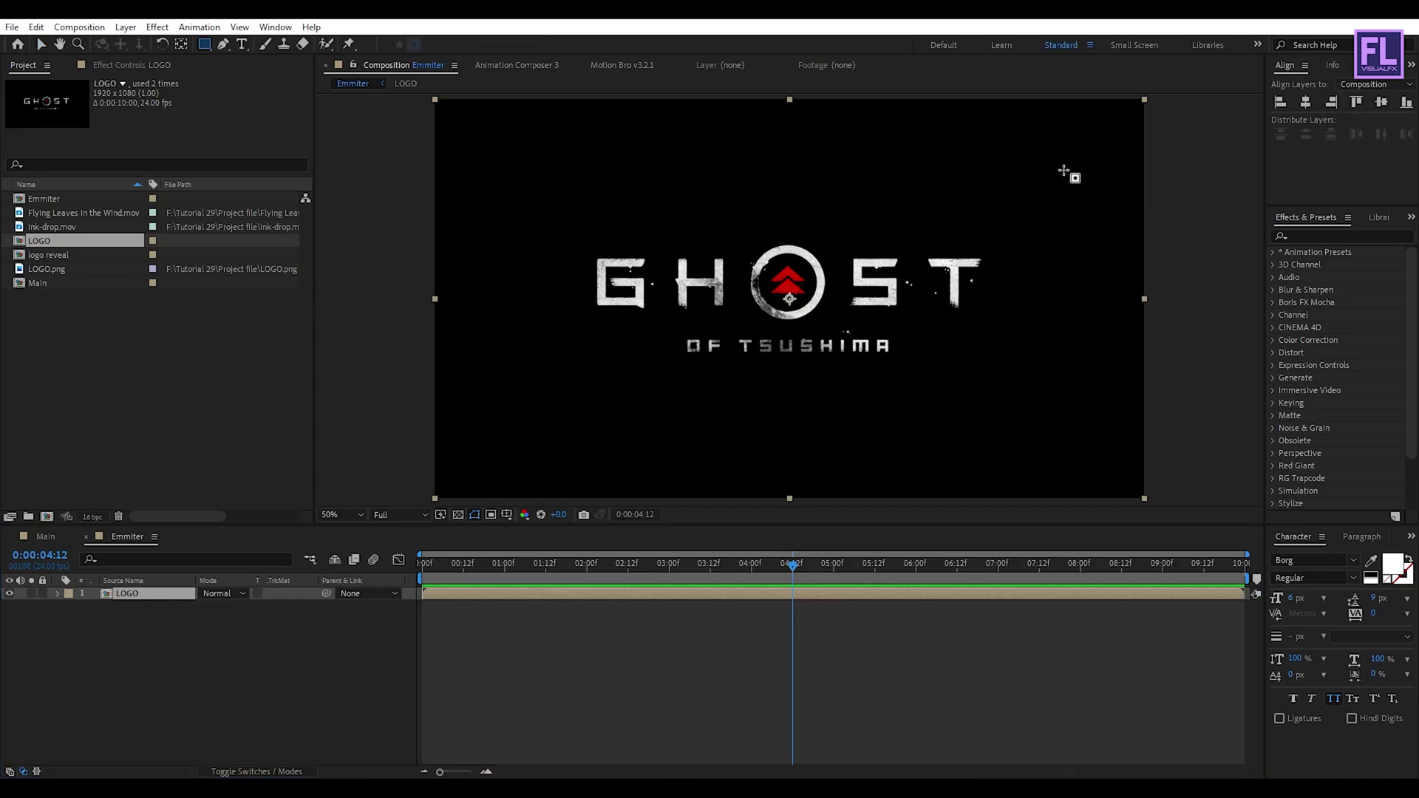
{"action": "mouse_move", "coordinate": [1067, 146]}
{"action": "left_mouse_down"}
{"action": "mouse_move", "coordinate": [1092, 385]}
{"action": "mouse_move", "coordinate": [1085, 452]}
{"action": "left_mouse_up"}
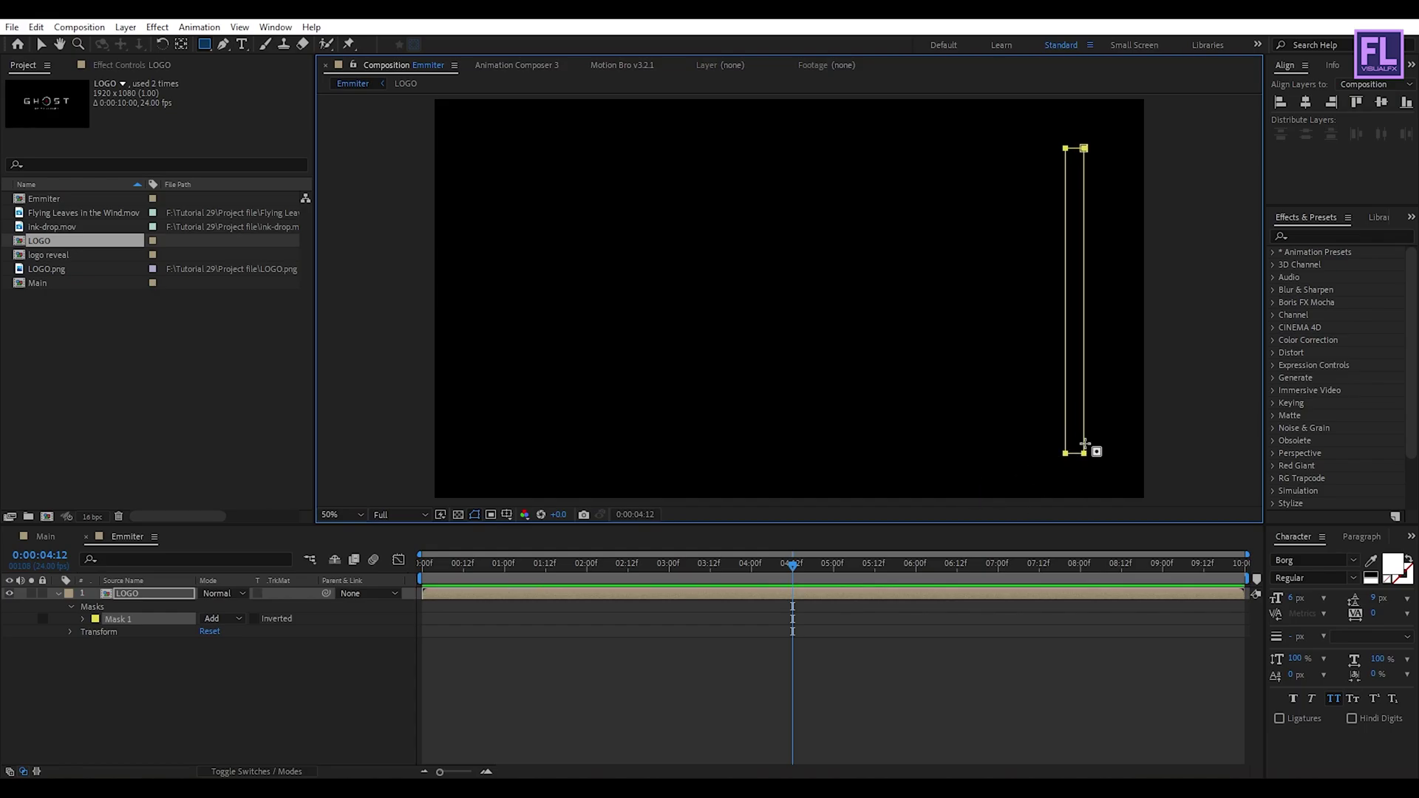
{"action": "key", "text": "v"}
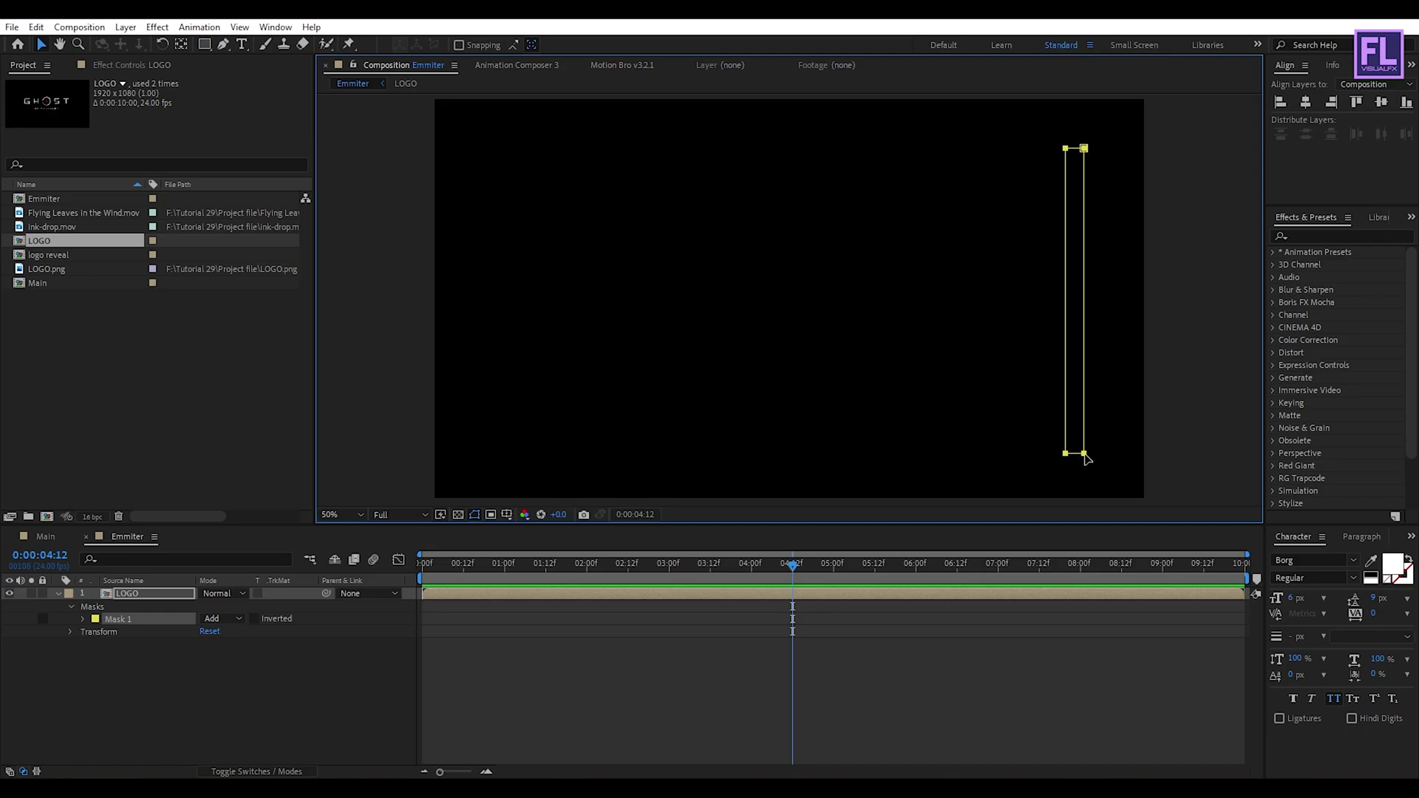
Tilt the rectangular mask about 30 degrees counterclockwise and position it diagonally just past the logo's final T
{"action": "double_click", "coordinate": [1087, 457]}
{"action": "left_click_drag", "start_coordinate": [1093, 472], "coordinate": [1185, 443]}
{"action": "left_click_drag", "start_coordinate": [1128, 392], "coordinate": [1093, 347]}
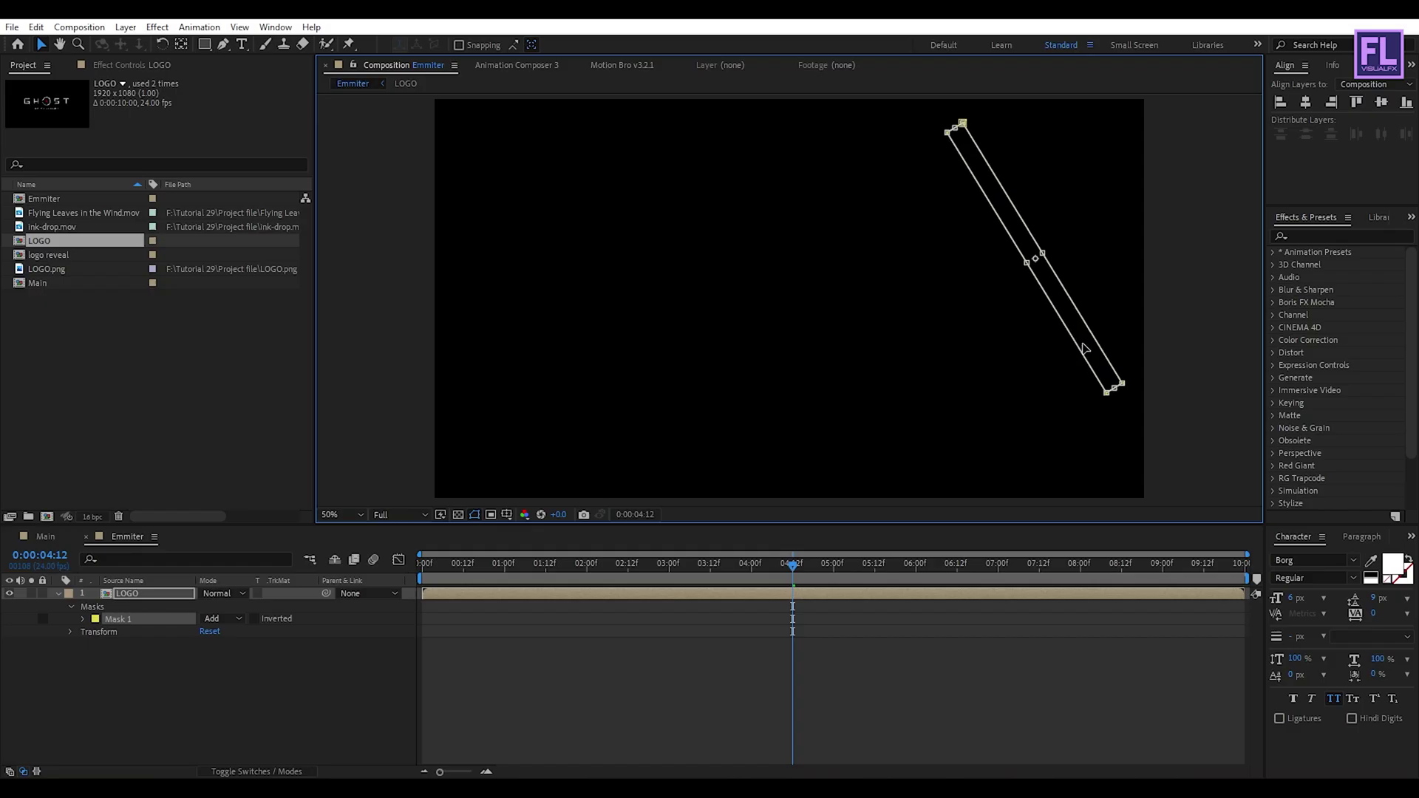
{"action": "mouse_move", "coordinate": [1085, 349]}
{"action": "left_mouse_down"}
{"action": "mouse_move", "coordinate": [967, 372]}
{"action": "mouse_move", "coordinate": [1075, 347]}
{"action": "left_mouse_up"}
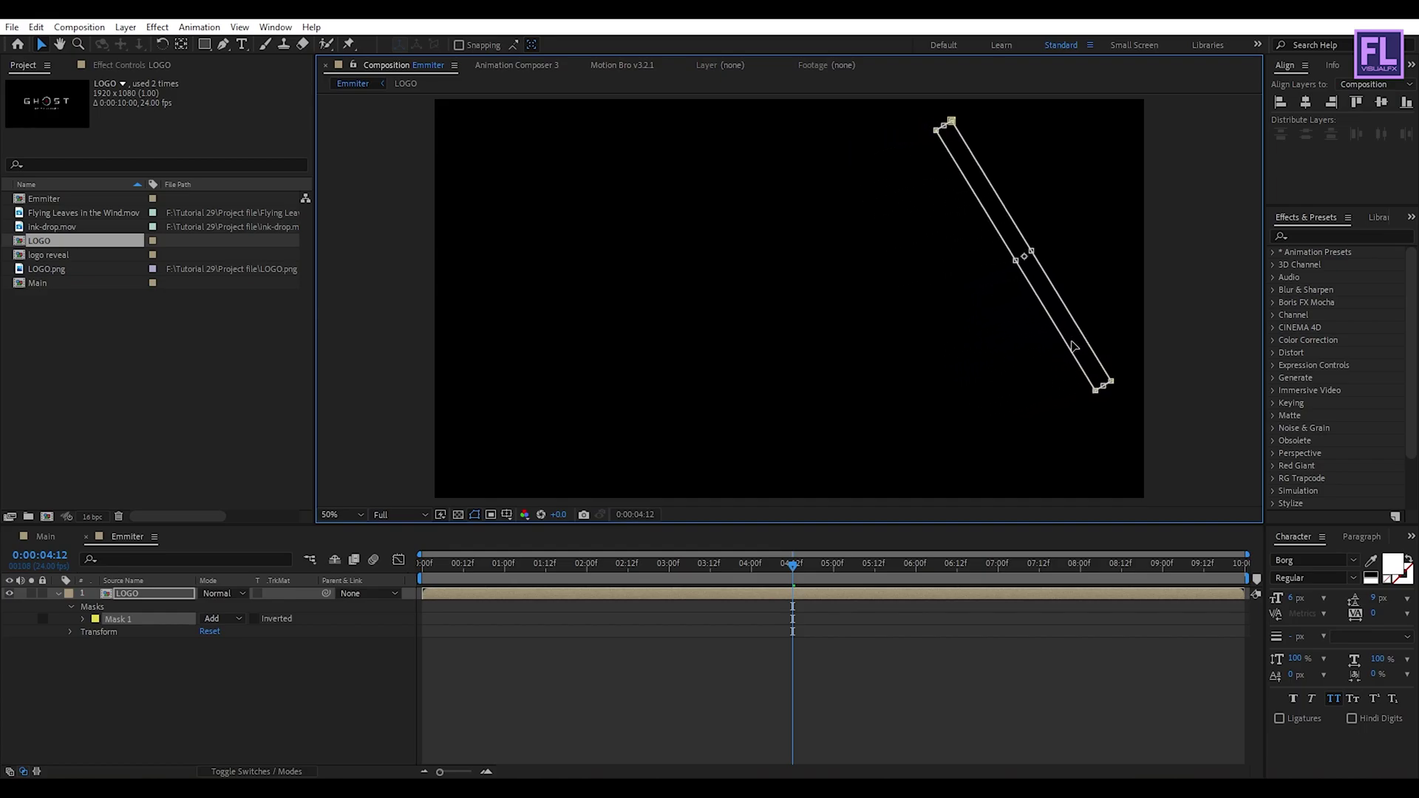
Animate Mask 1's path with a keyframe at 0:00:04:12 and a second at 0:00:07:12, moved across to just before the G
{"action": "left_click", "coordinate": [83, 620]}
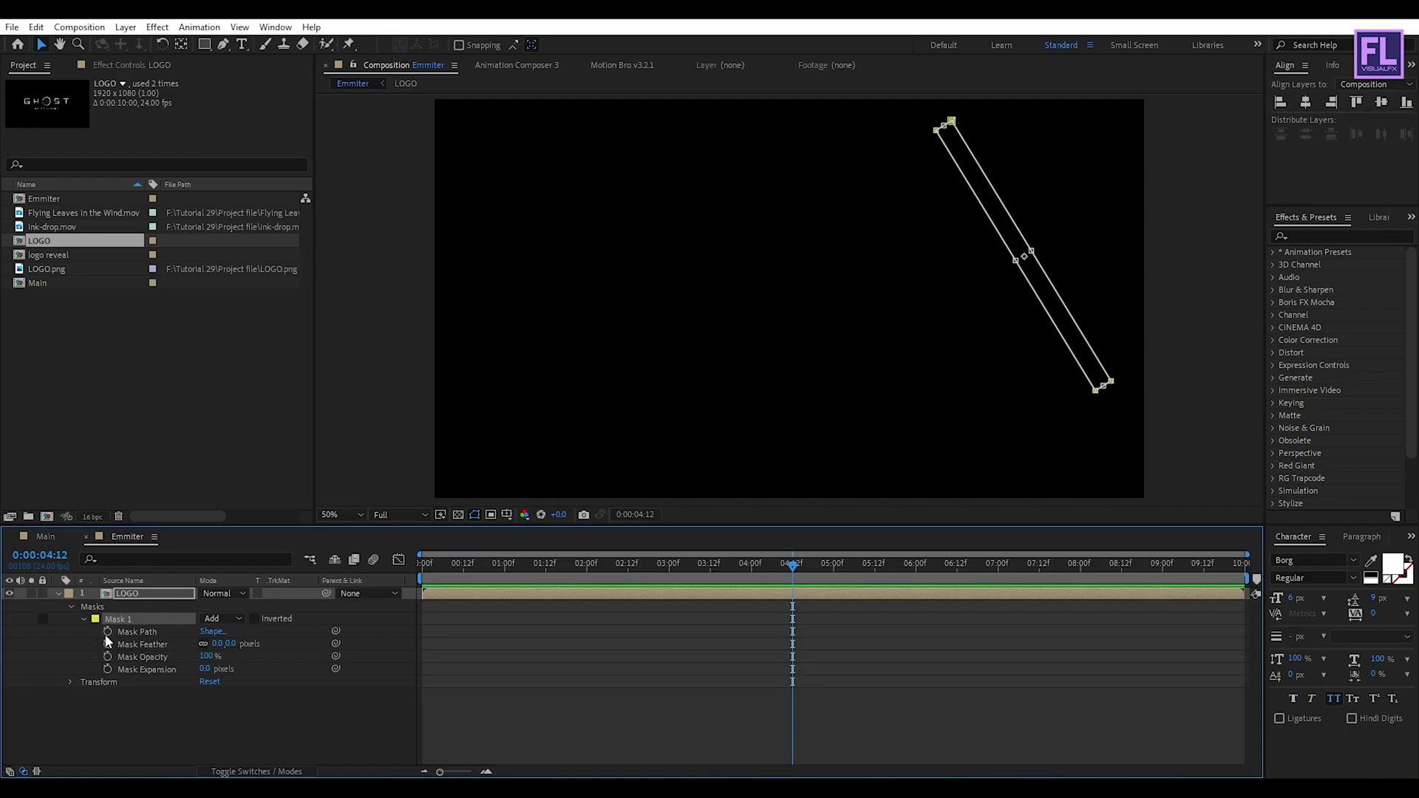
{"action": "left_click", "coordinate": [107, 632]}
{"action": "left_click_drag", "start_coordinate": [792, 564], "coordinate": [1041, 576]}
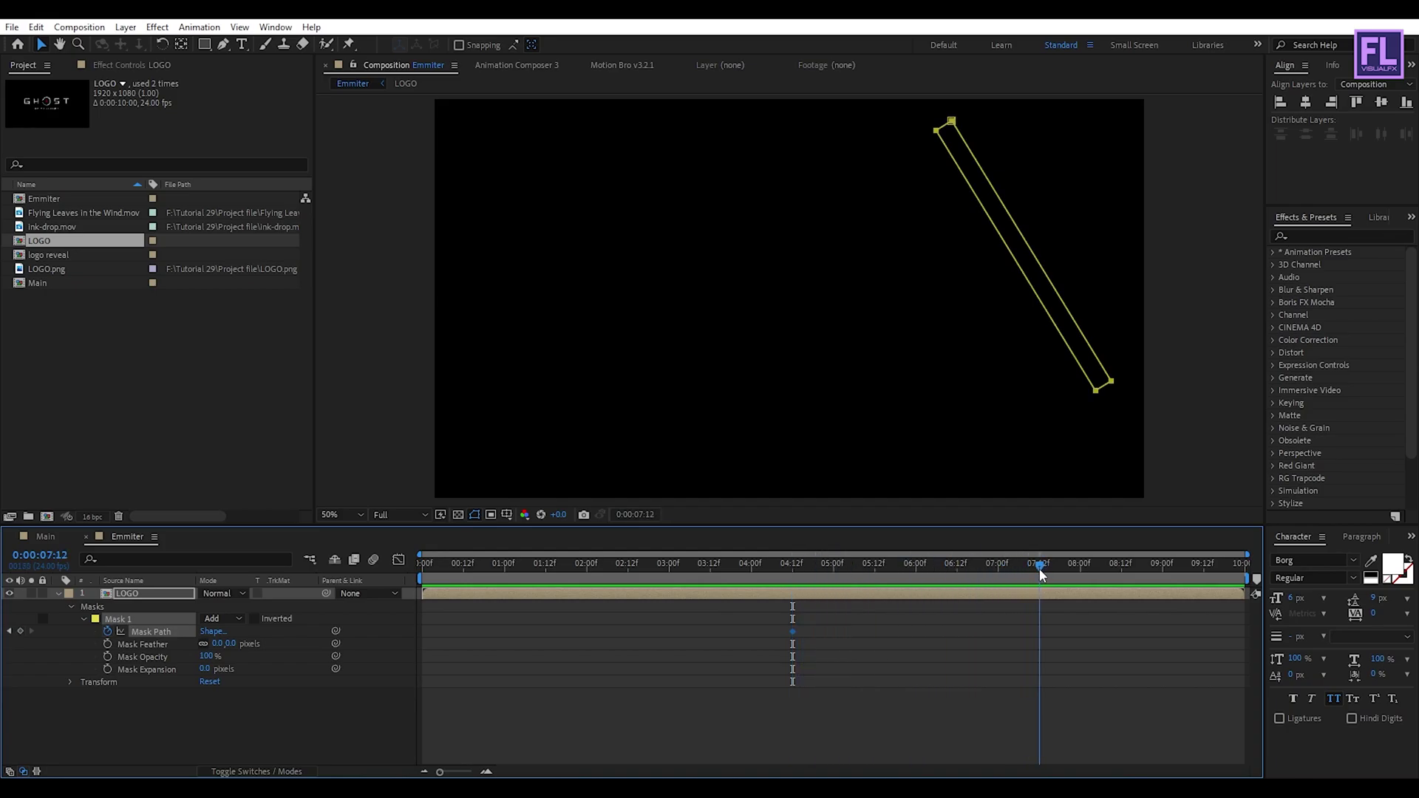
{"action": "double_click", "coordinate": [1096, 393]}
{"action": "left_click_drag", "start_coordinate": [1092, 357], "coordinate": [645, 435]}
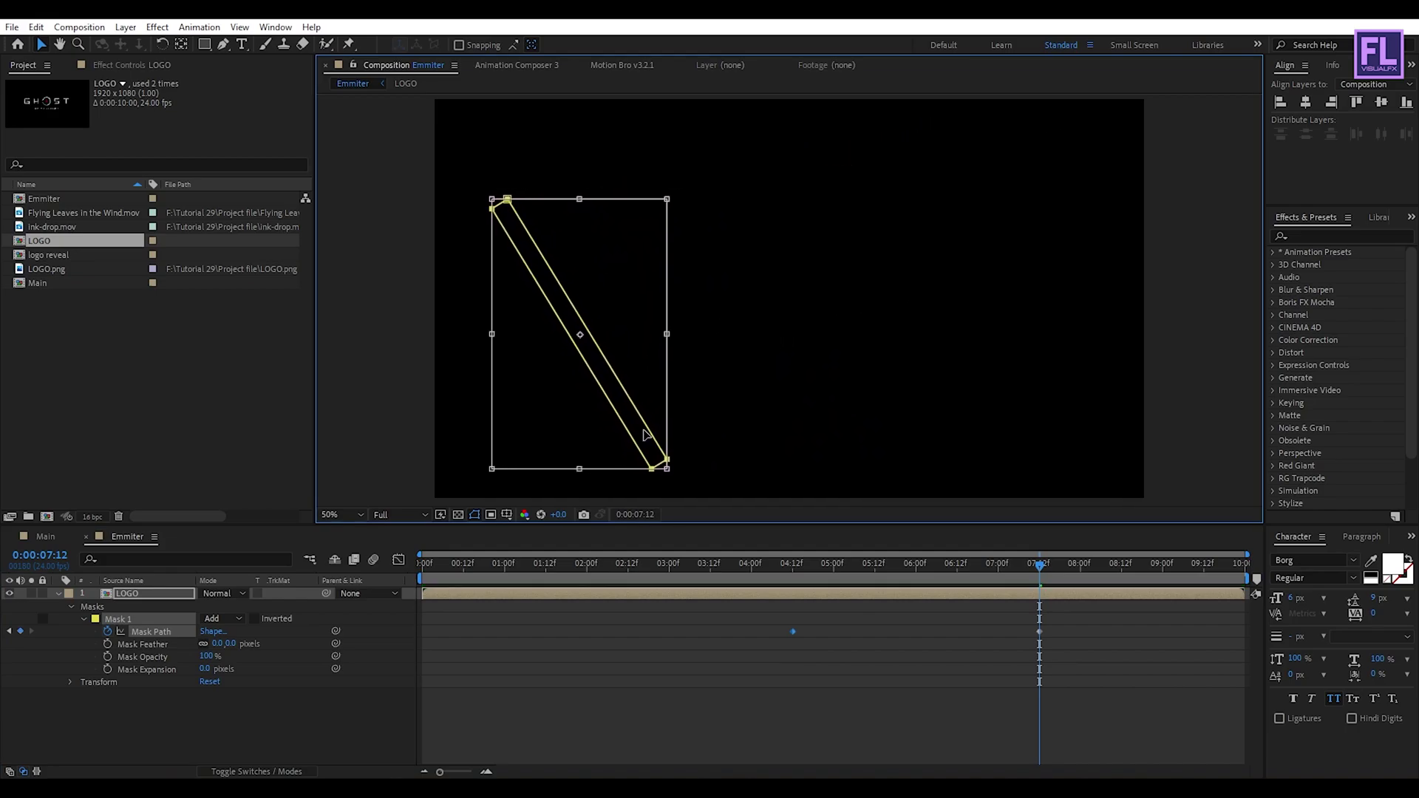
Set Mask 1's feather to 37 pixels and scrub through the mask sweep to check the softened edges
{"action": "left_click_drag", "start_coordinate": [1040, 566], "coordinate": [912, 580]}
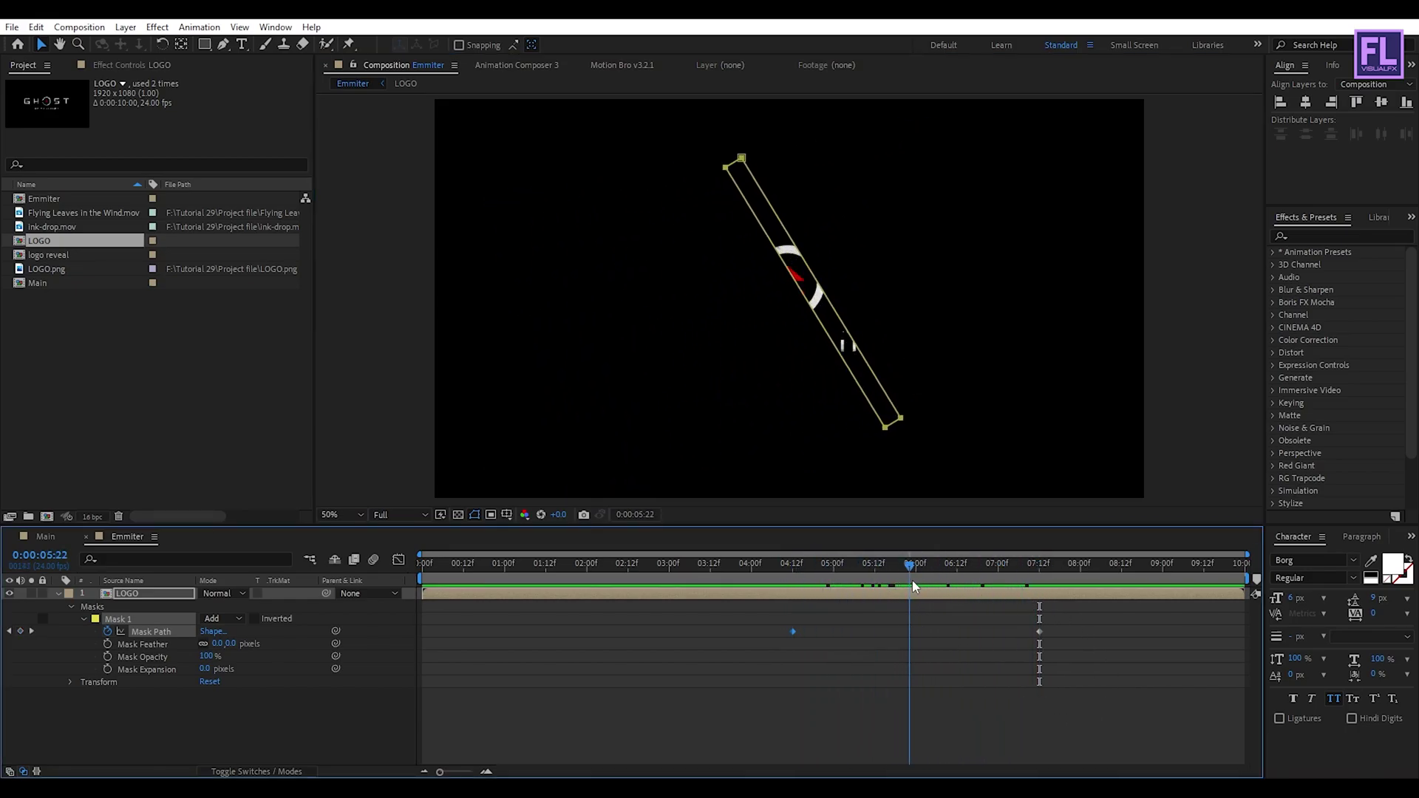
{"action": "left_click", "coordinate": [143, 644]}
{"action": "left_click_drag", "start_coordinate": [219, 644], "coordinate": [256, 657]}
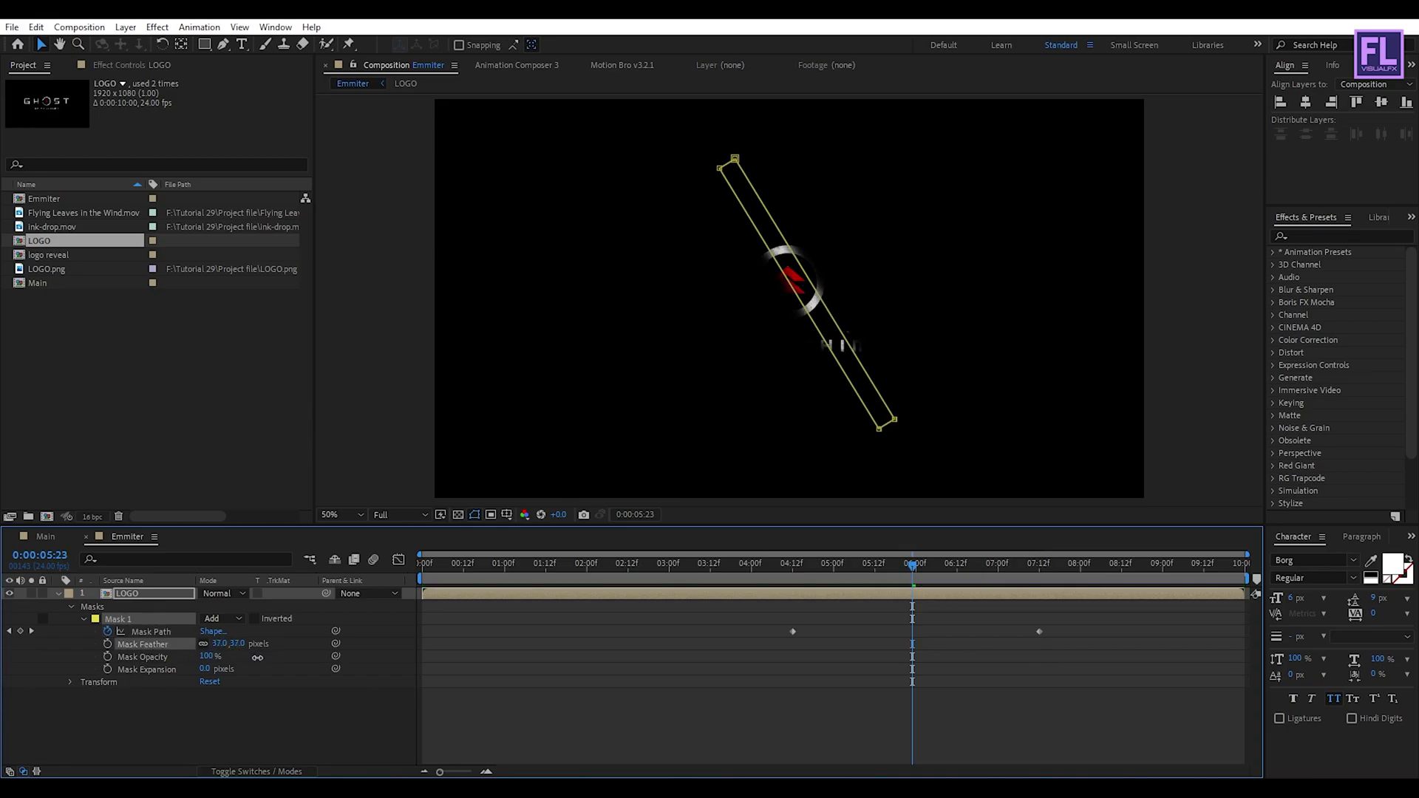
{"action": "left_click_drag", "start_coordinate": [914, 579], "coordinate": [964, 579]}
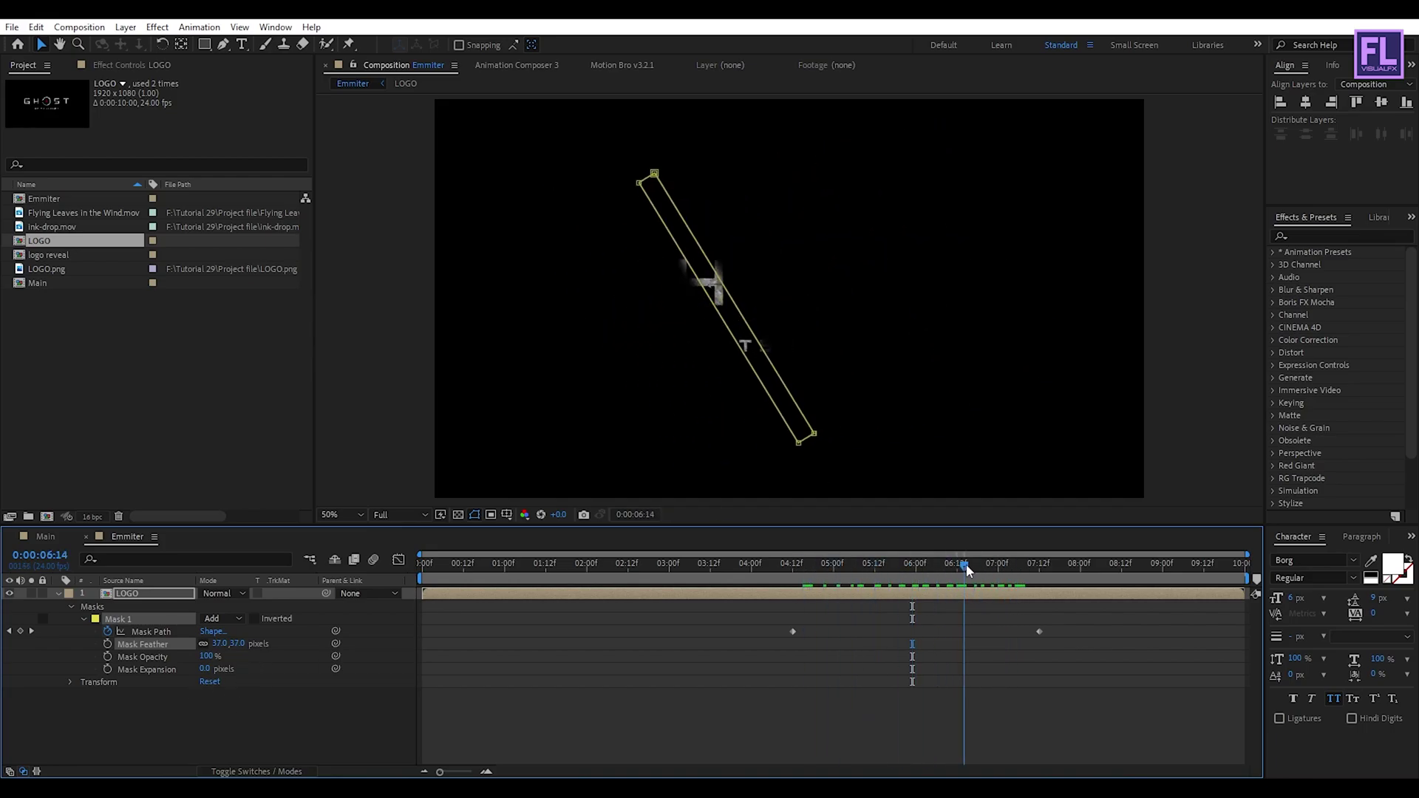
Return to the Main composition and add the Emmiter composition above the logo reveal layer
{"action": "left_click", "coordinate": [58, 594]}
{"action": "left_click", "coordinate": [281, 720]}
{"action": "left_click", "coordinate": [50, 538]}
{"action": "left_click_drag", "start_coordinate": [803, 567], "coordinate": [642, 549]}
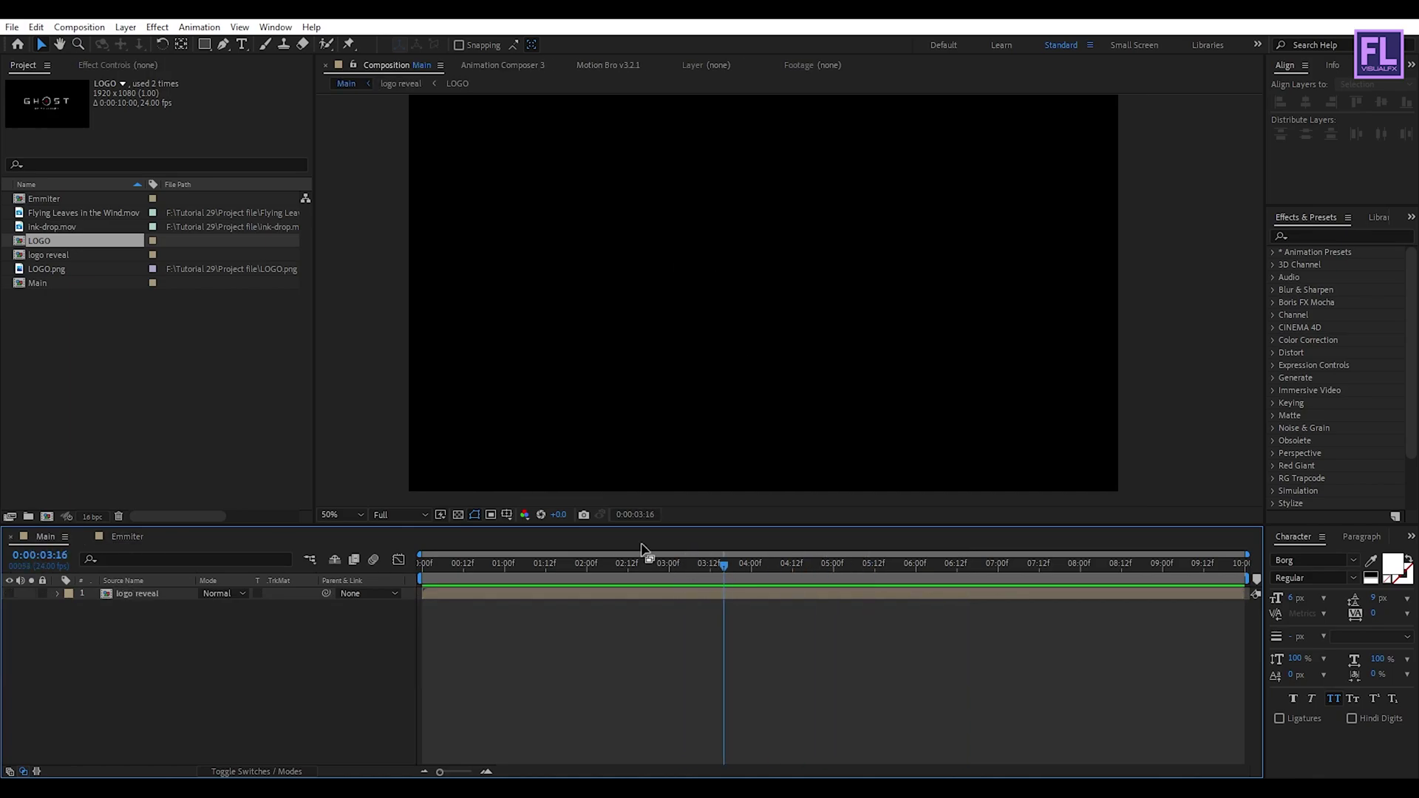
{"action": "left_click", "coordinate": [44, 199]}
{"action": "left_click_drag", "start_coordinate": [51, 207], "coordinate": [152, 593]}
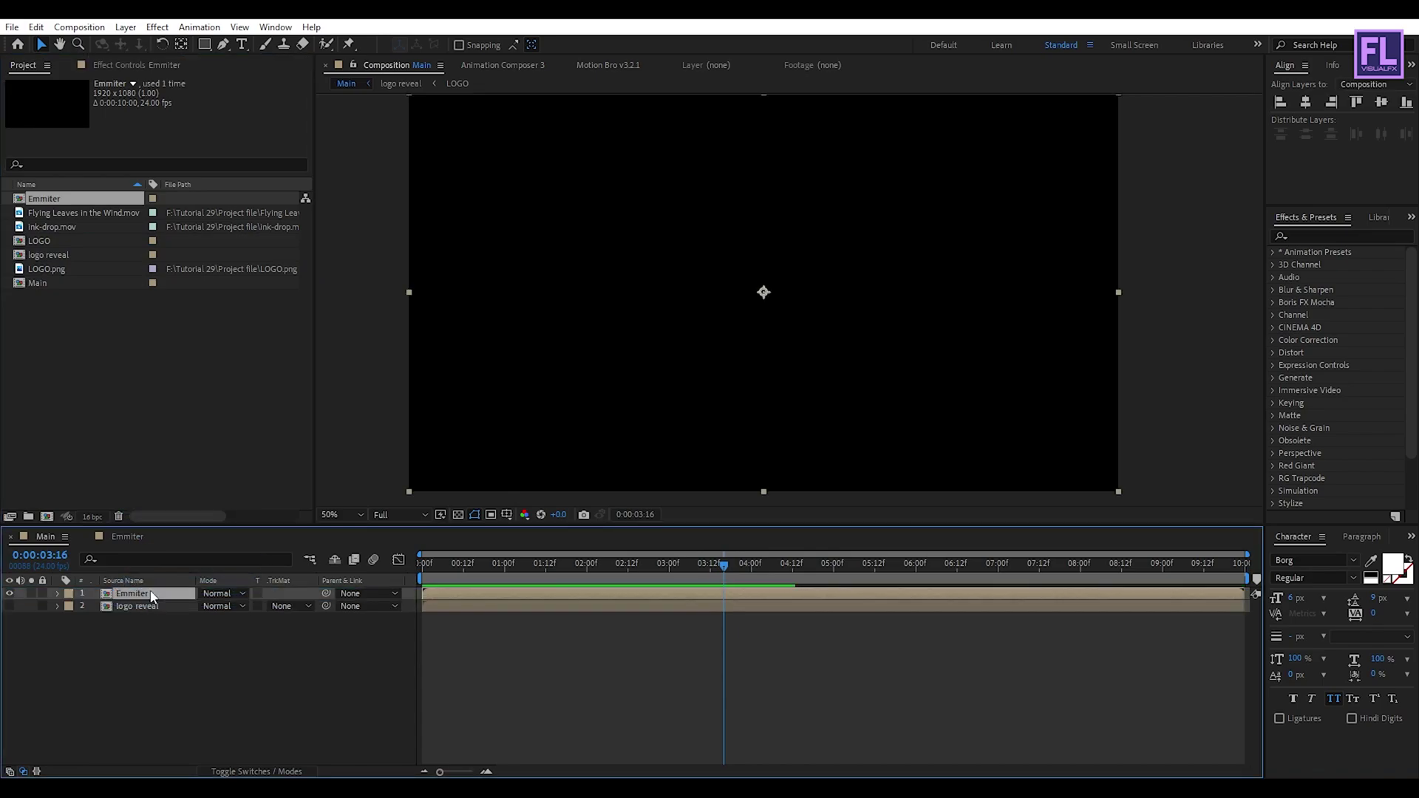
Hide the Emmiter layer in the Main composition and make it a 3D layer
{"action": "left_click", "coordinate": [10, 594]}
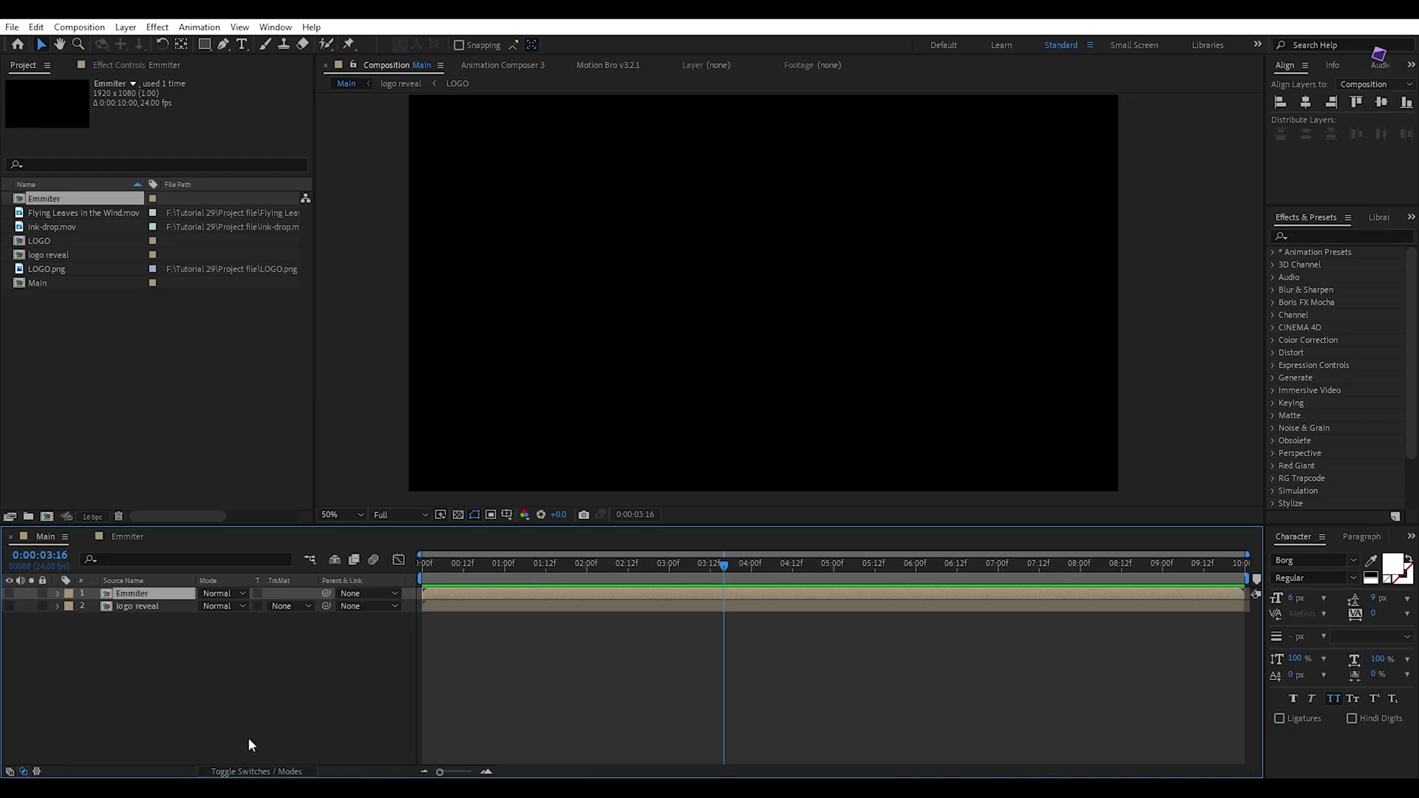
{"action": "left_click", "coordinate": [274, 771]}
{"action": "left_click", "coordinate": [282, 593]}
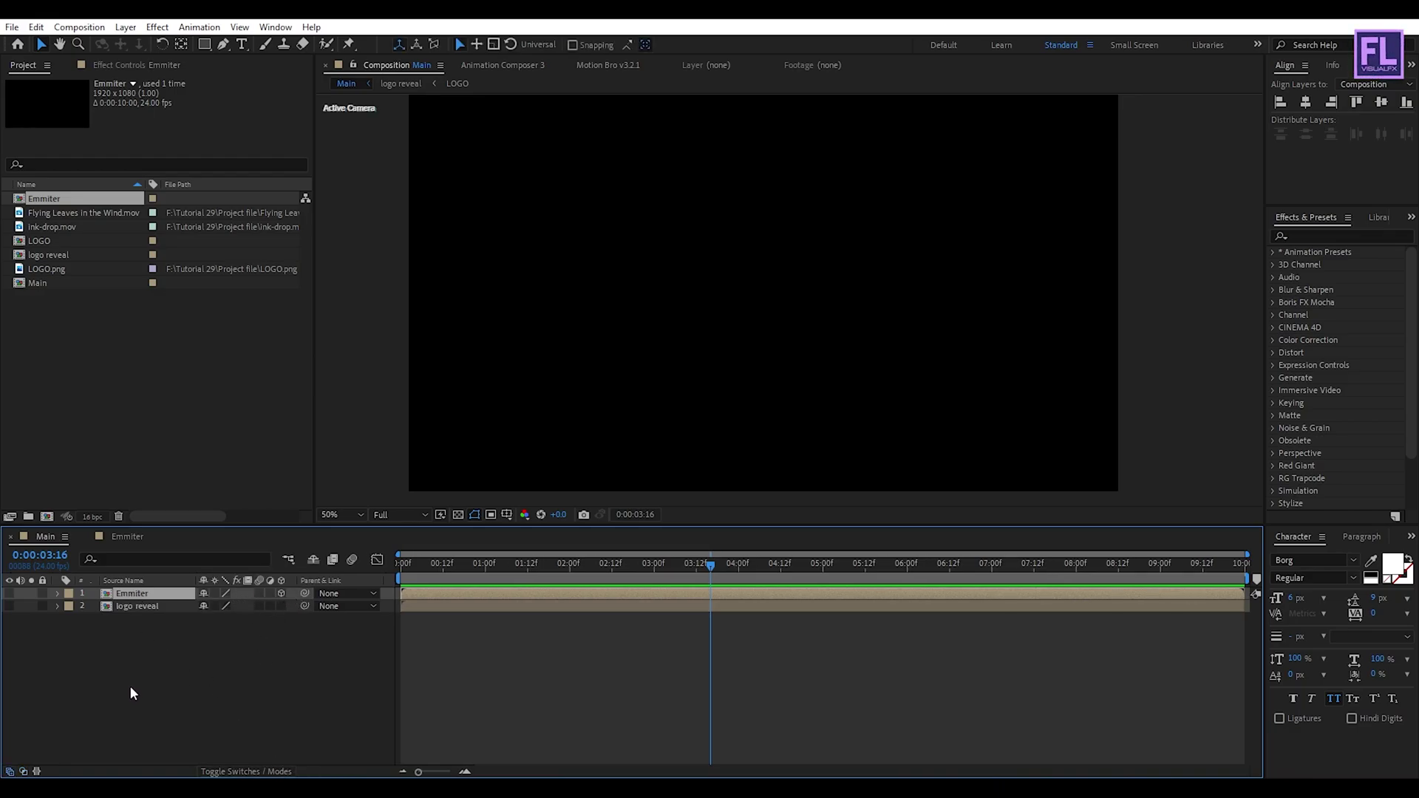
Create a black 1920 x 1080 solid named Particuler in the Main composition
{"action": "right_click", "coordinate": [116, 679]}
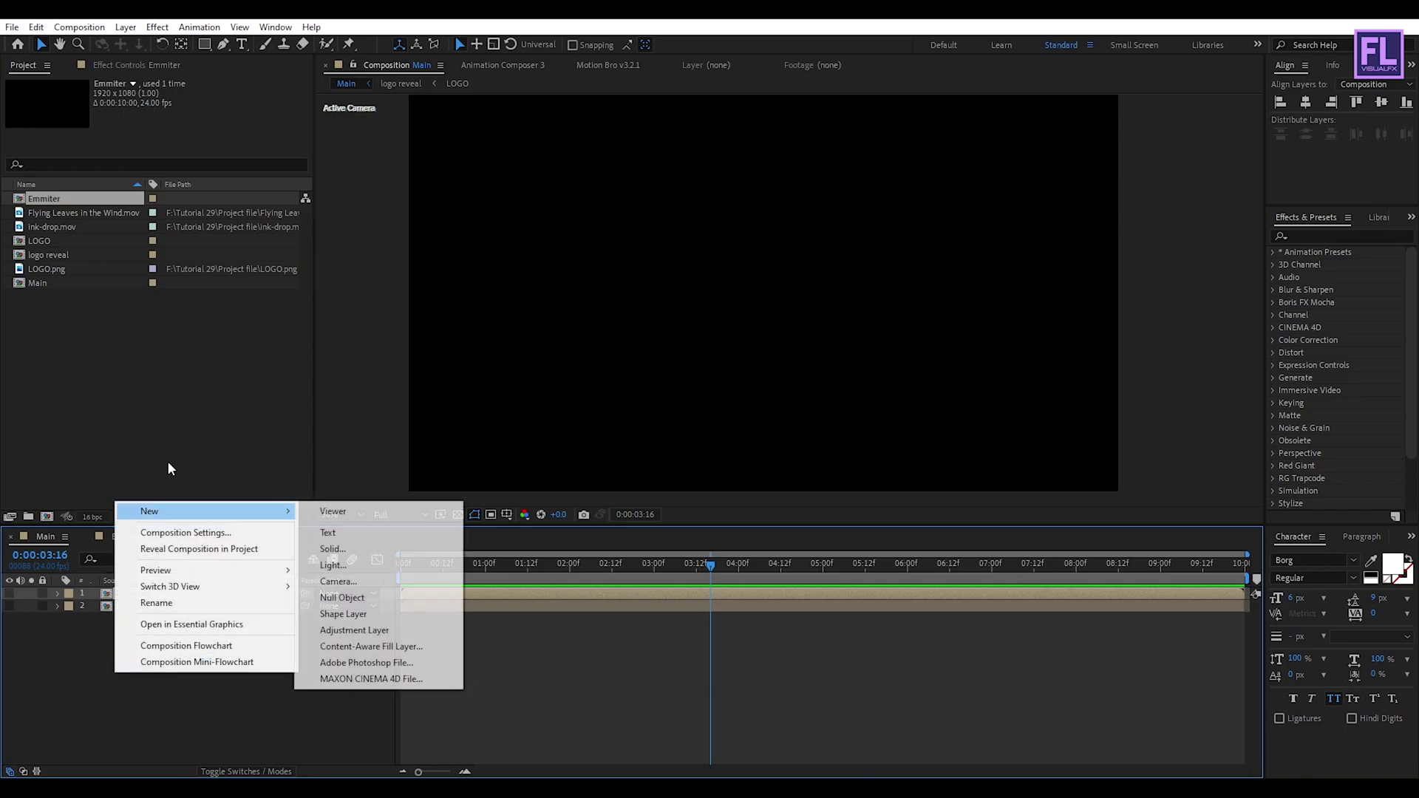
{"action": "mouse_move", "coordinate": [255, 511]}
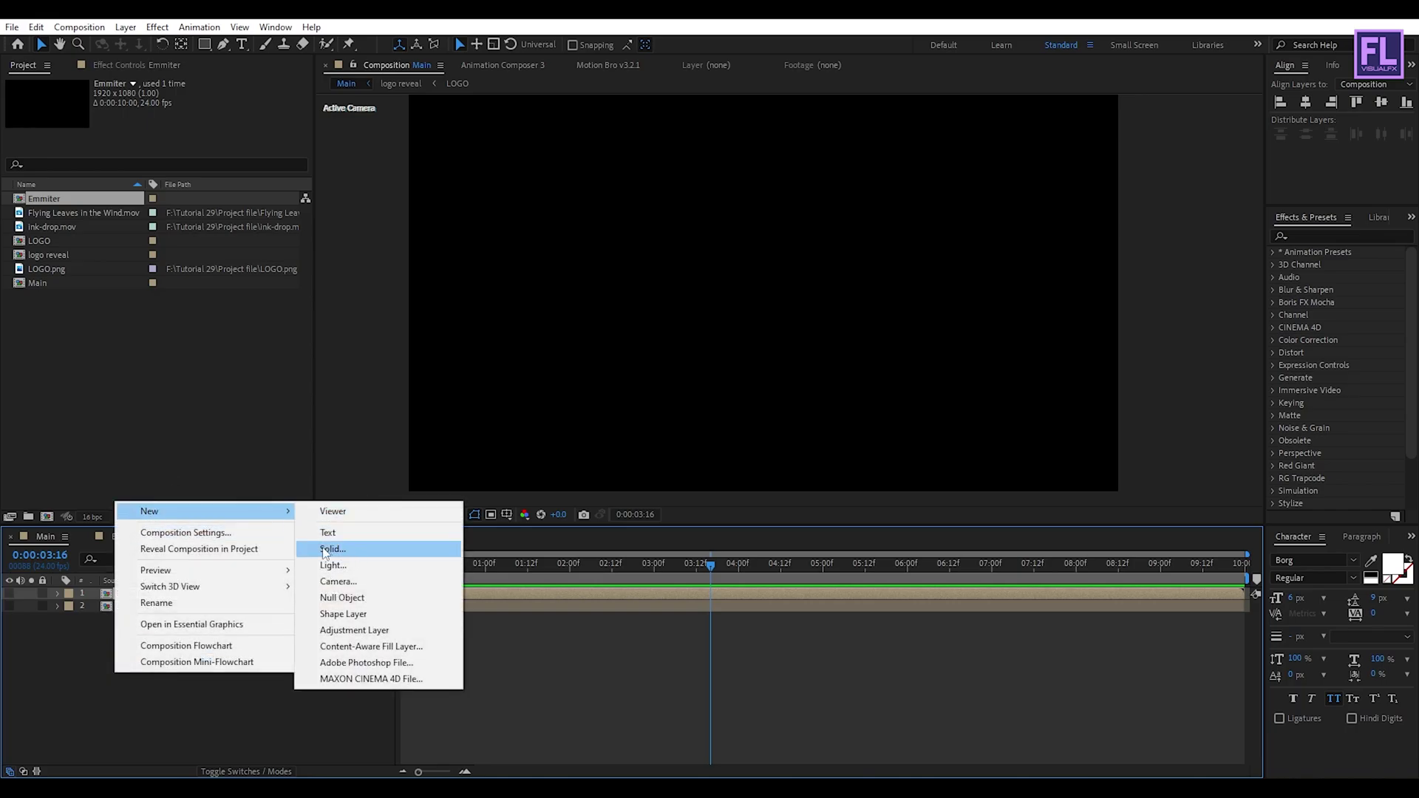
{"action": "left_click", "coordinate": [330, 549]}
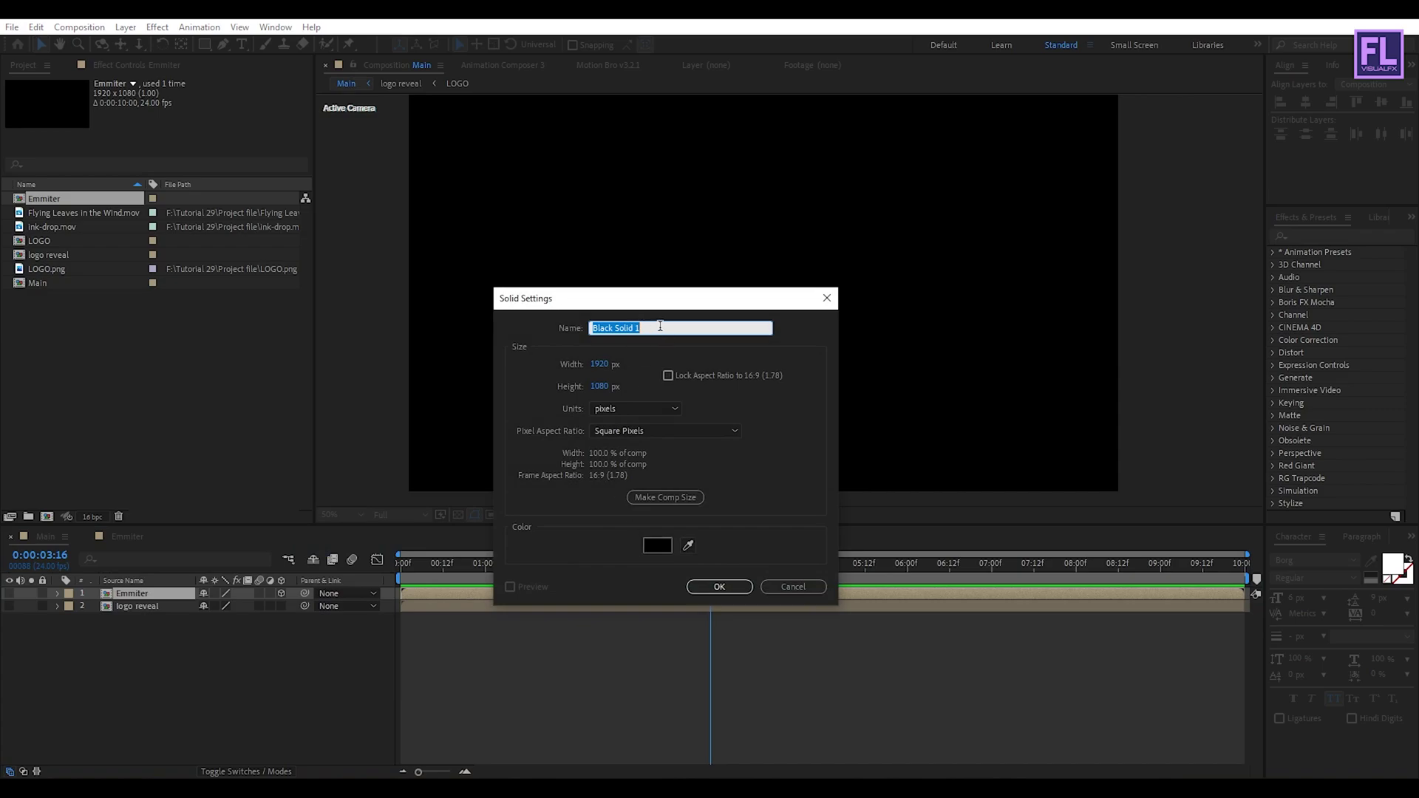
{"action": "type", "text": "Particuler"}
{"action": "left_click", "coordinate": [720, 586]}
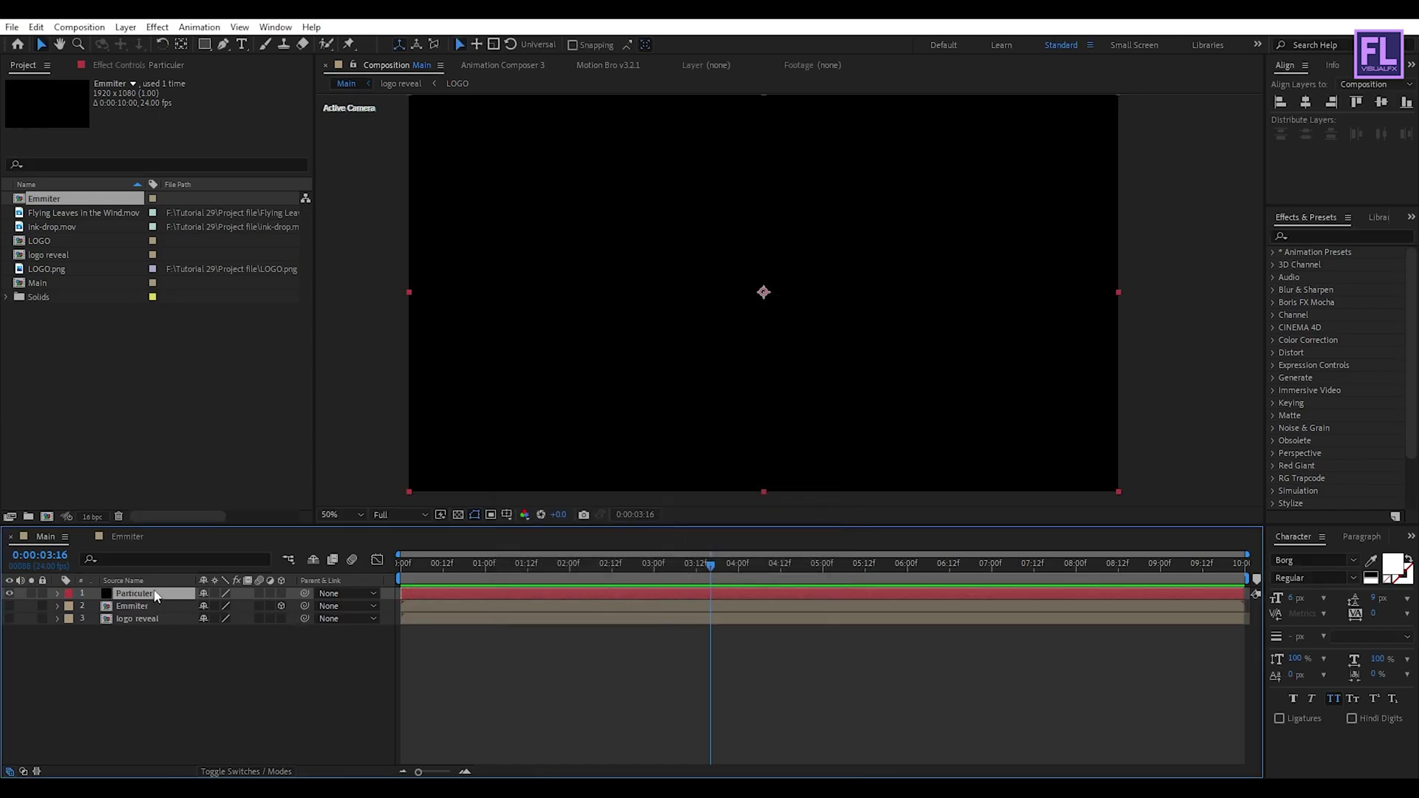
Find the RG Trapcode Particular effect and apply it to the Particuler solid
{"action": "left_click", "coordinate": [1314, 235]}
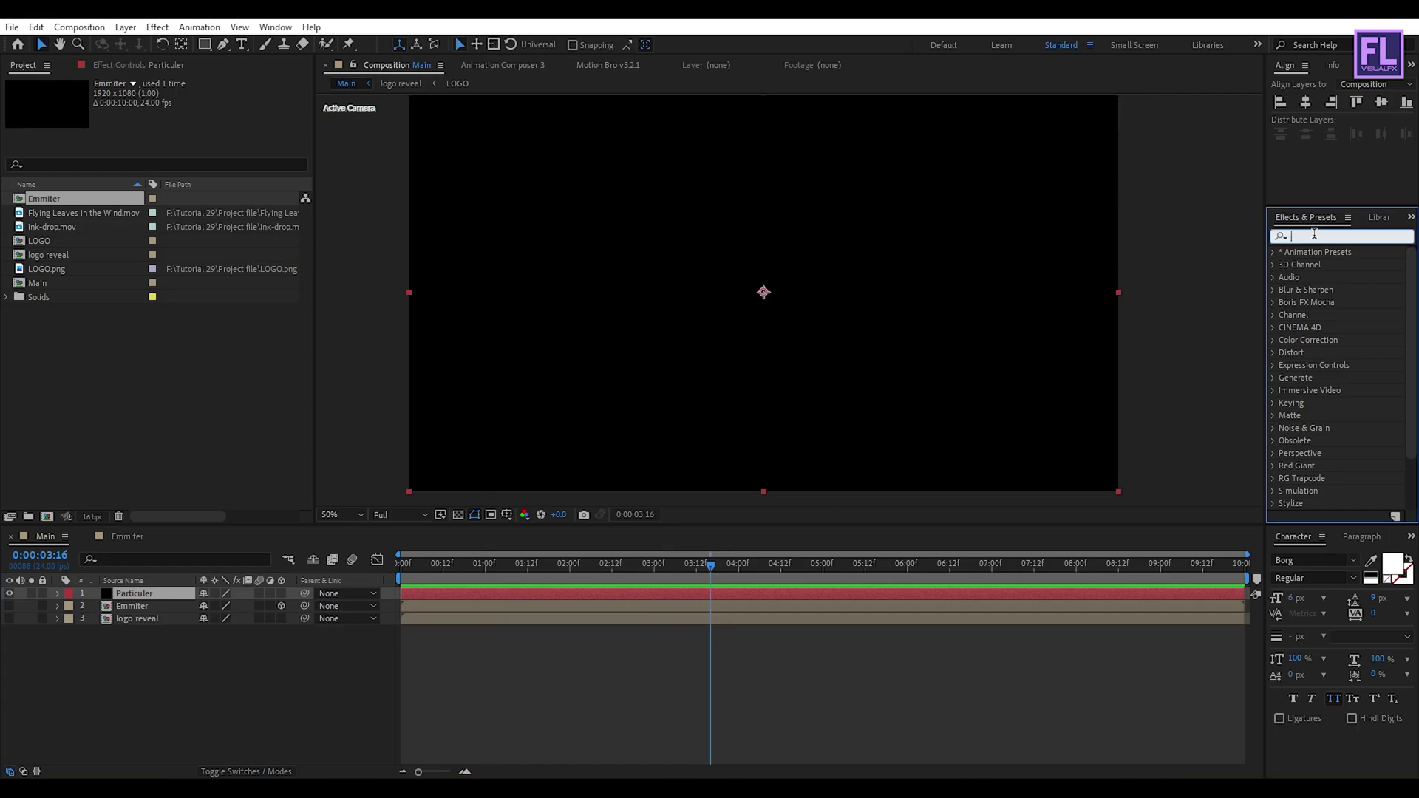
{"action": "type", "text": "partiv"}
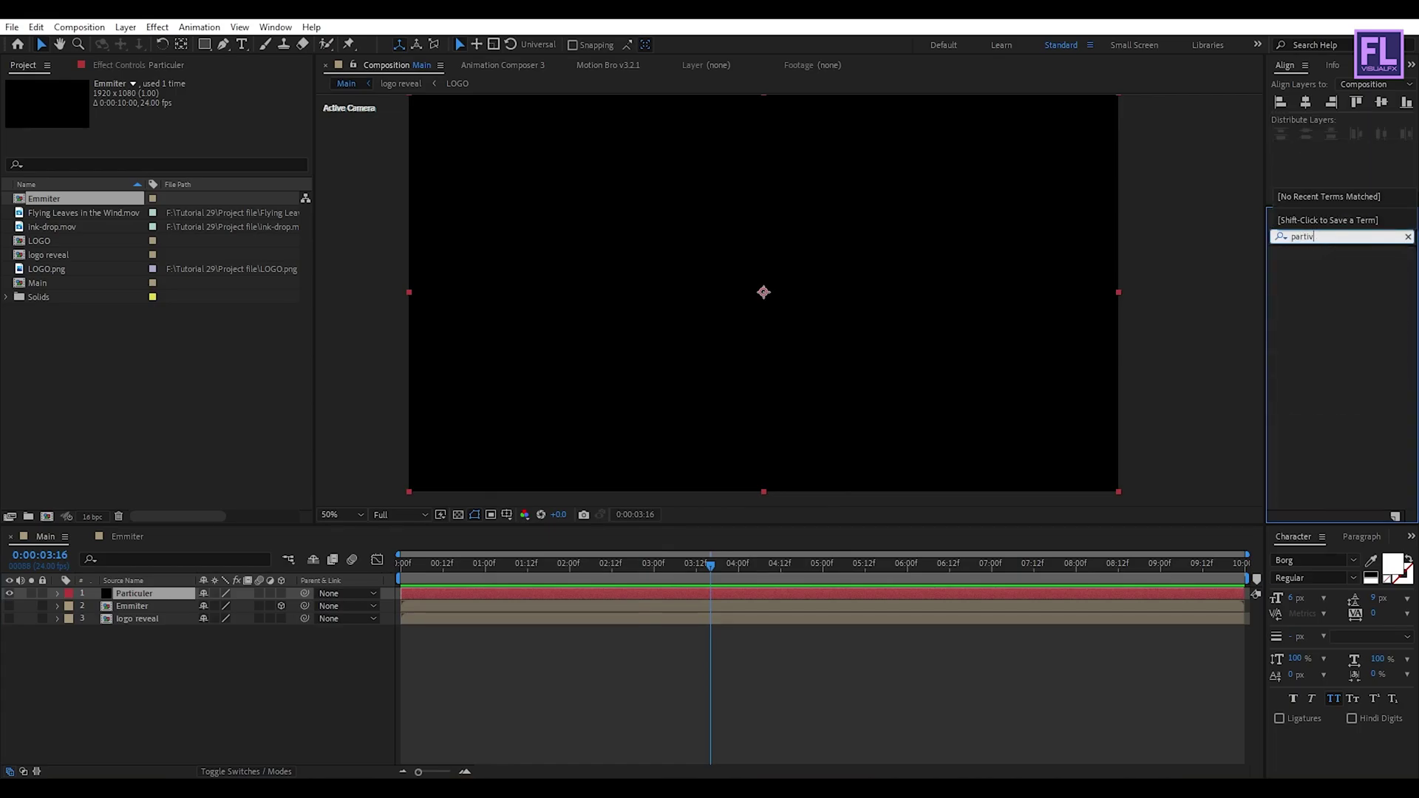
{"action": "key", "text": "BackSpace"}
{"action": "type", "text": "c"}
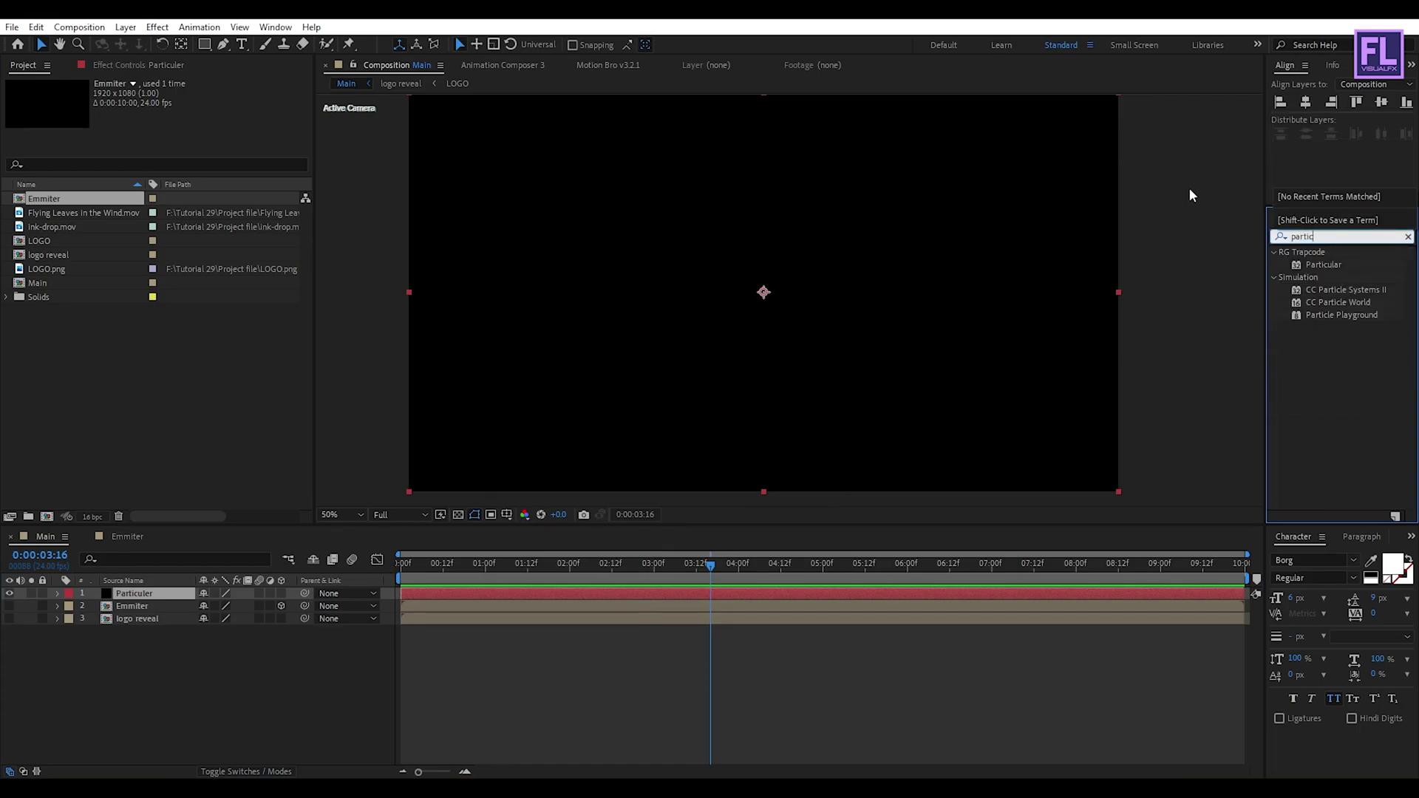
{"action": "left_click", "coordinate": [1303, 265]}
{"action": "left_click_drag", "start_coordinate": [1327, 270], "coordinate": [185, 605]}
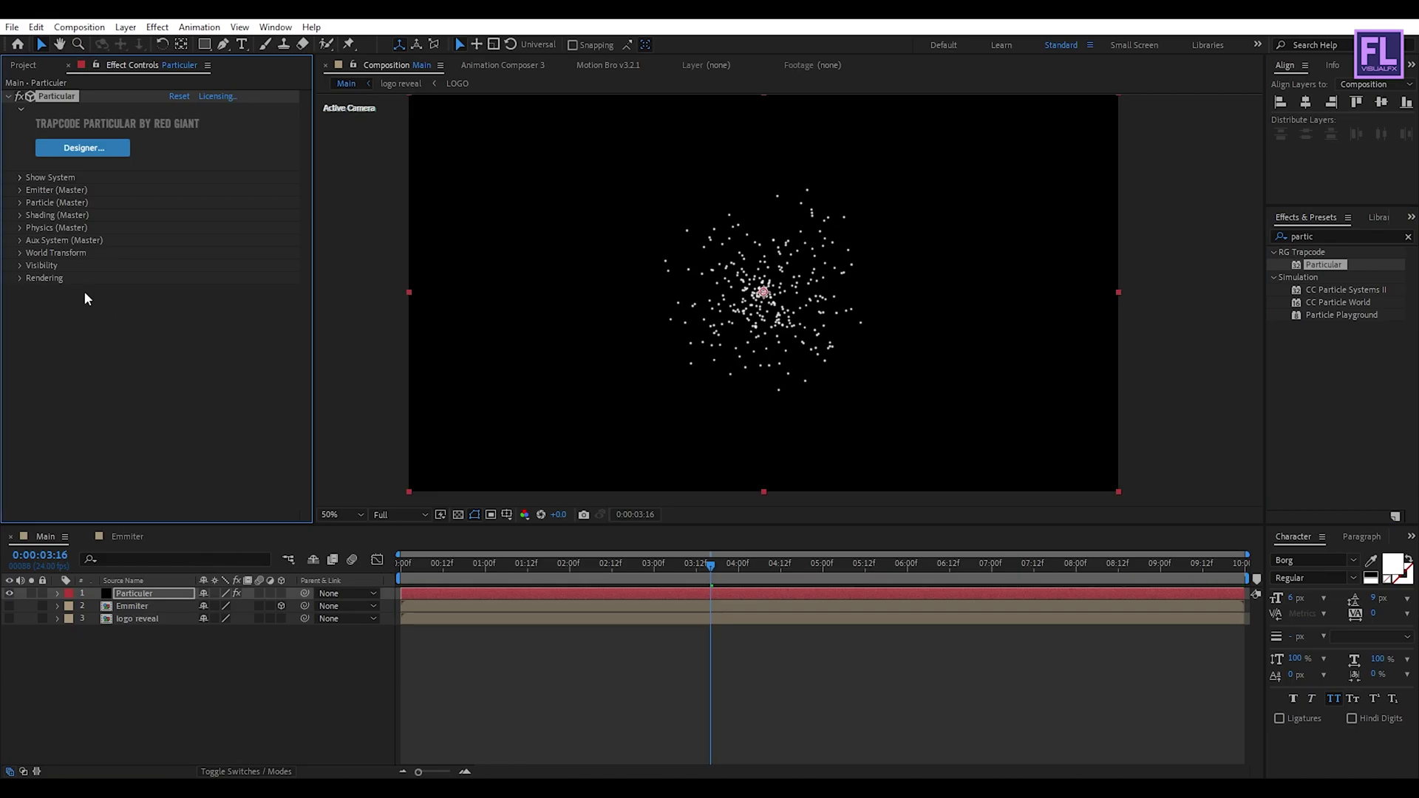
Set Particular's master emitter to 1000000 particles per second and its emitter type to Light(s)
{"action": "left_click", "coordinate": [20, 190]}
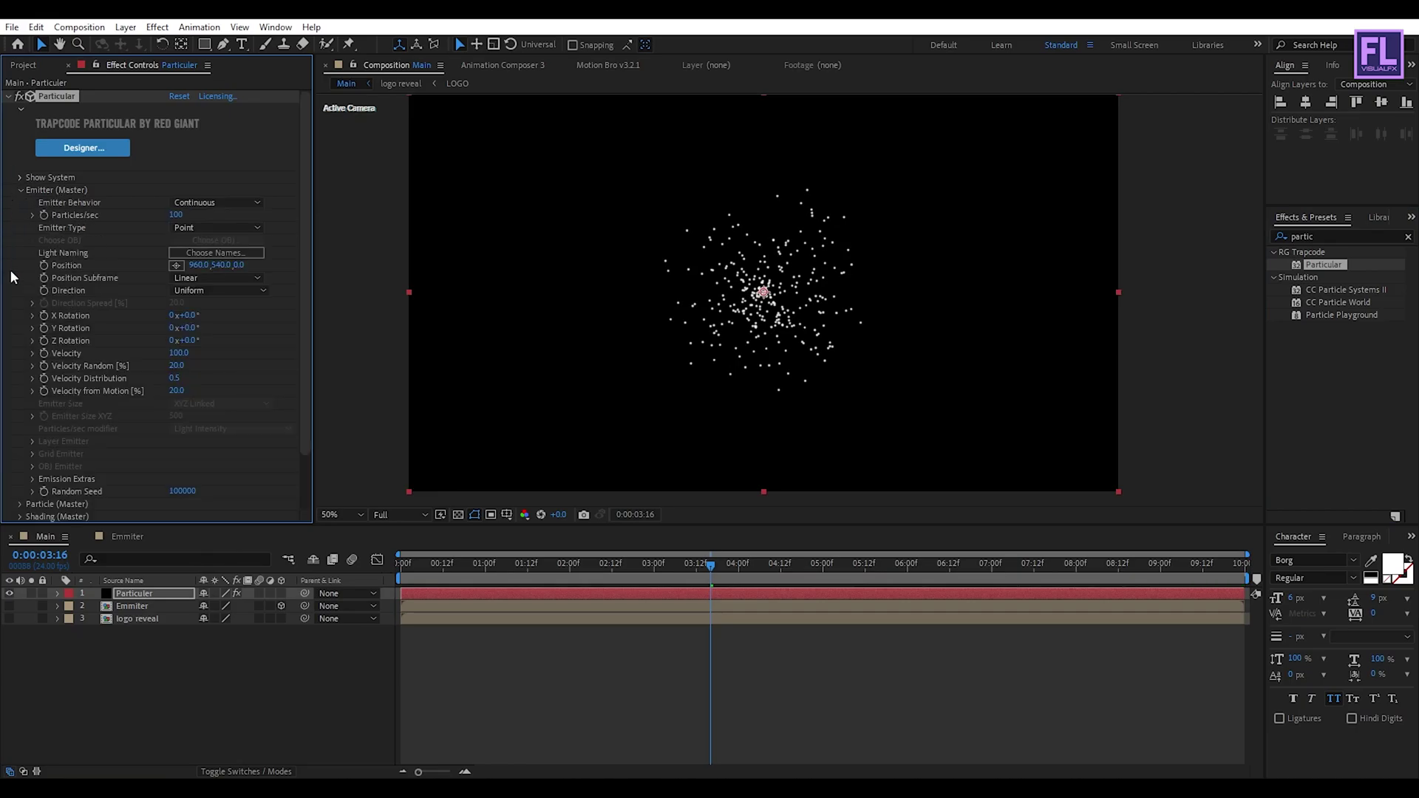
{"action": "left_click", "coordinate": [177, 214]}
{"action": "type", "text": "1000000"}
{"action": "key", "text": "Return"}
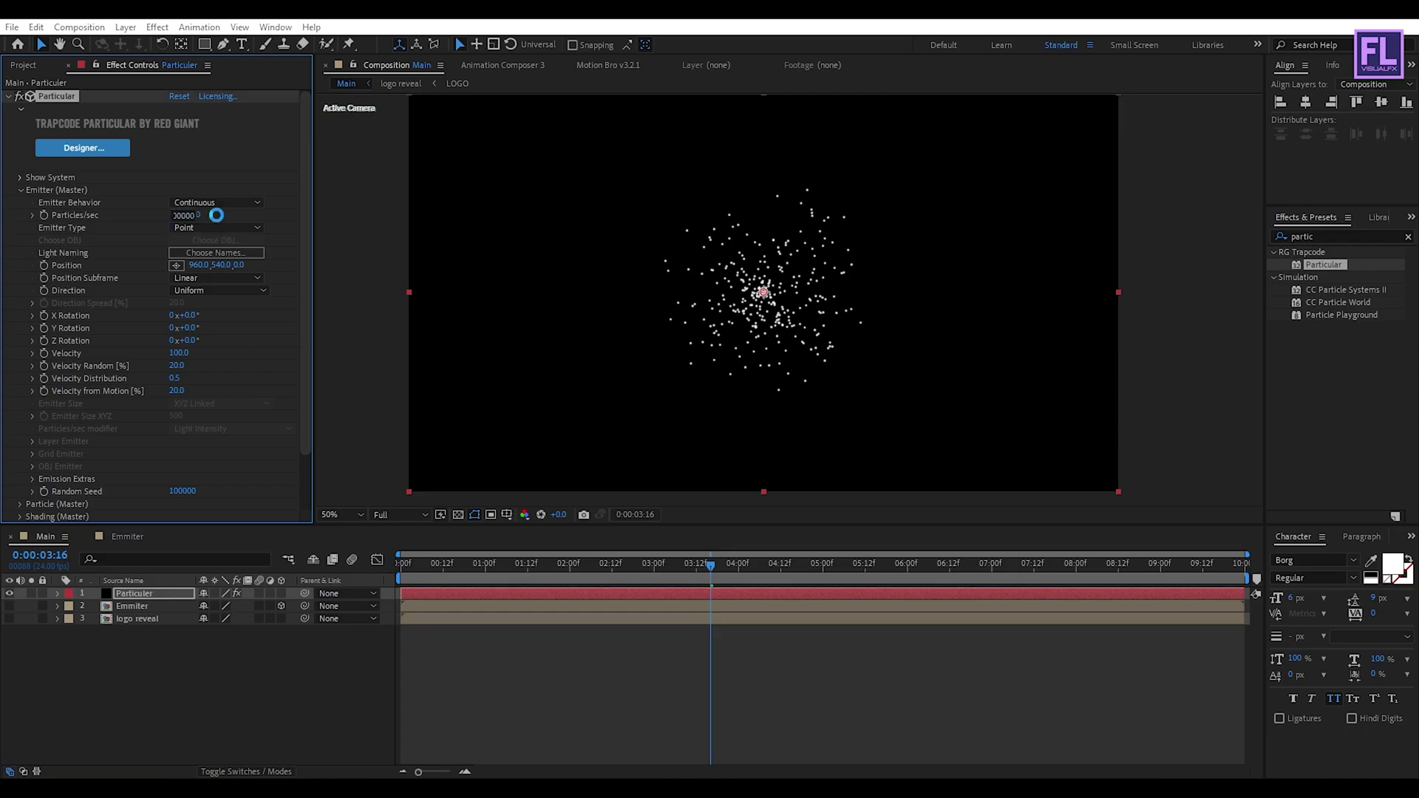
{"action": "left_click", "coordinate": [839, 453]}
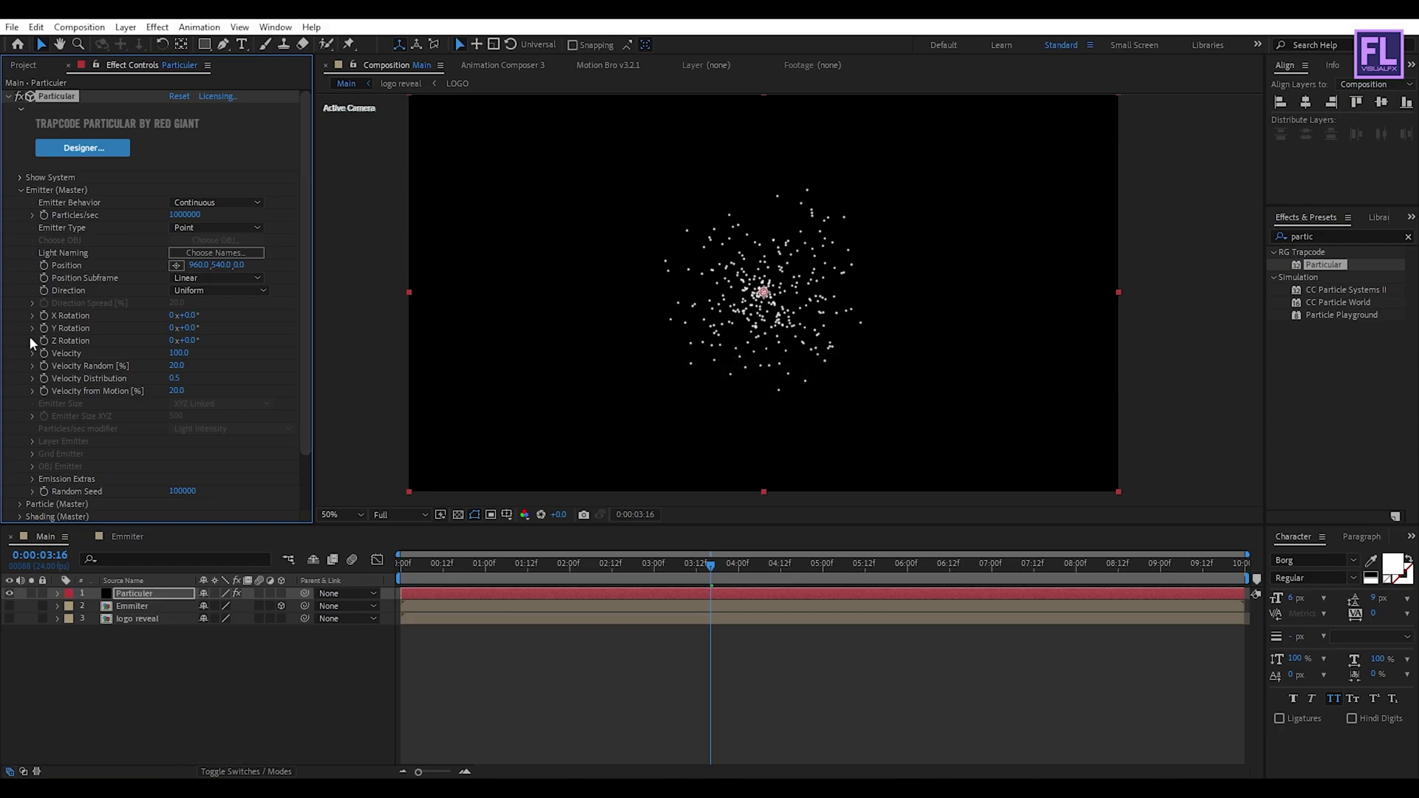
{"action": "left_click", "coordinate": [216, 227]}
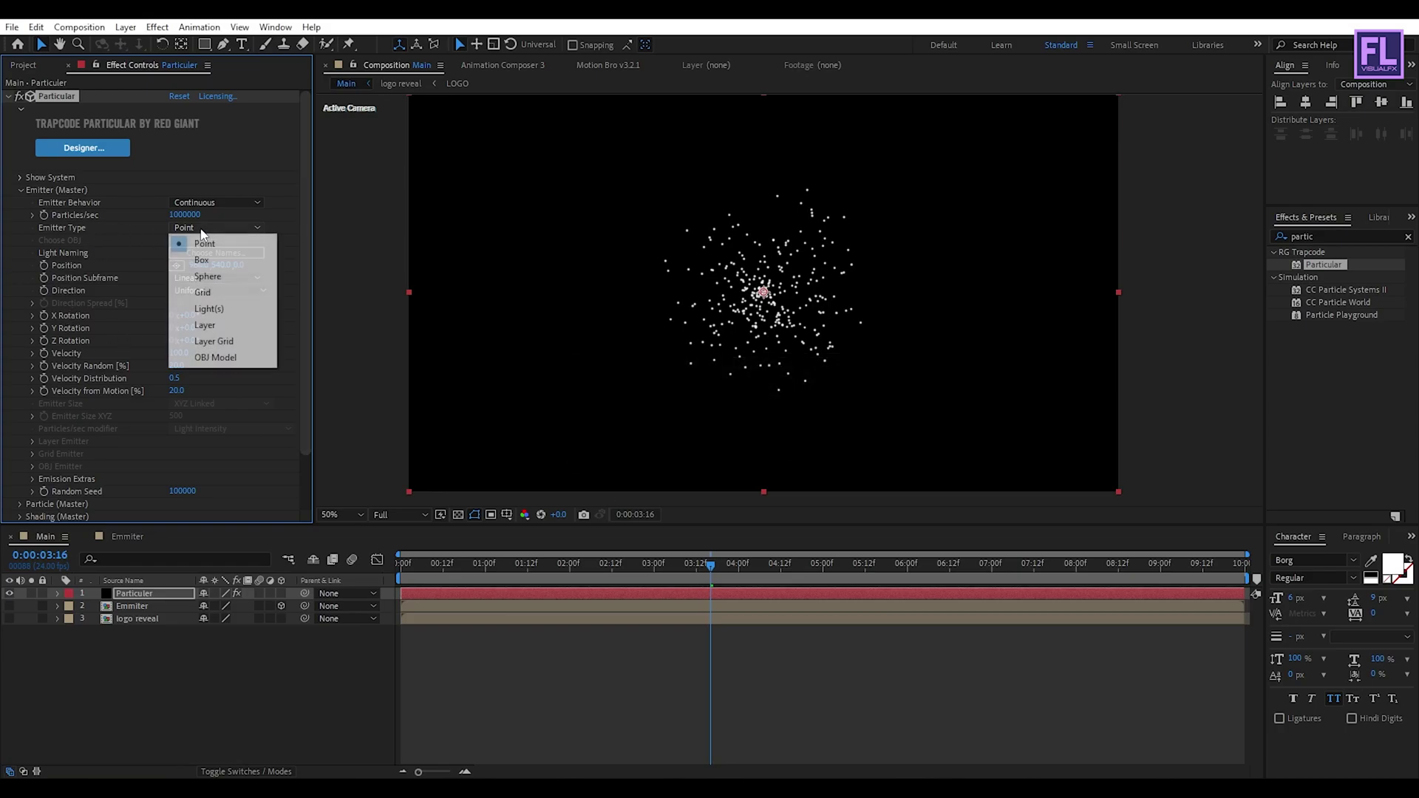
{"action": "left_click", "coordinate": [242, 317]}
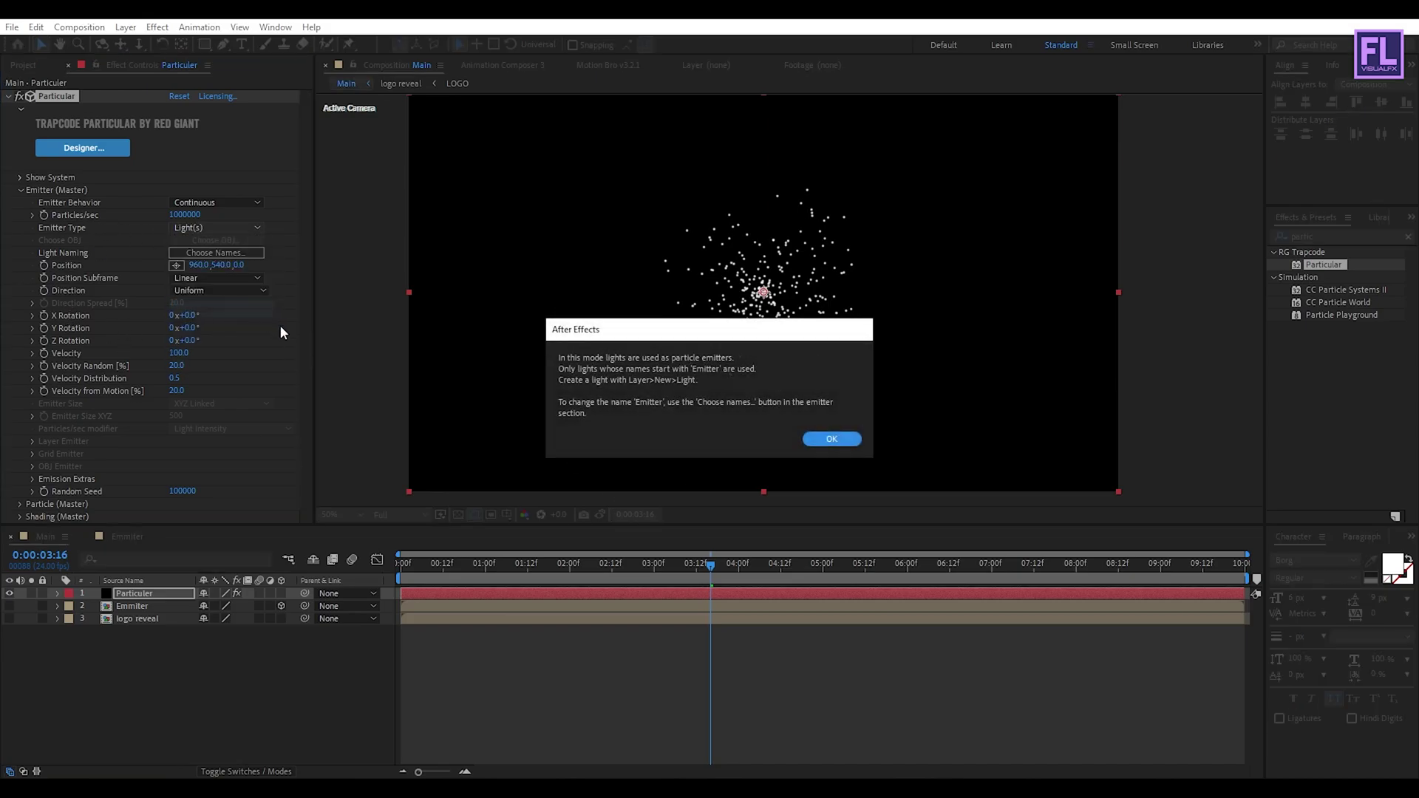
{"action": "left_click", "coordinate": [832, 439]}
Set the emitter's Velocity, Velocity Random, Velocity Distribution and Velocity from Motion all to 0
{"action": "left_click", "coordinate": [179, 353]}
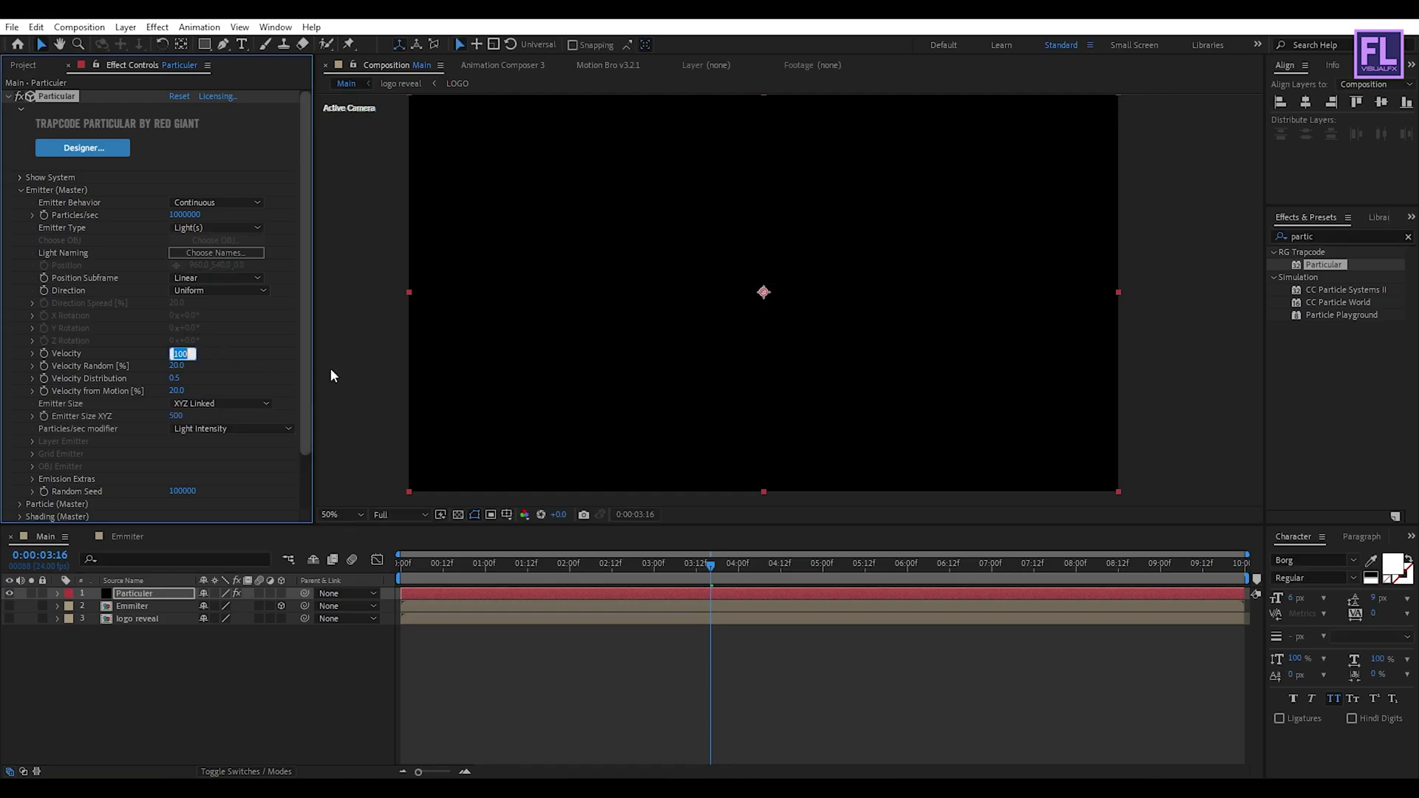
{"action": "type", "text": "0"}
{"action": "key", "text": "Tab"}
{"action": "type", "text": "0"}
{"action": "key", "text": "Tab"}
{"action": "type", "text": "0"}
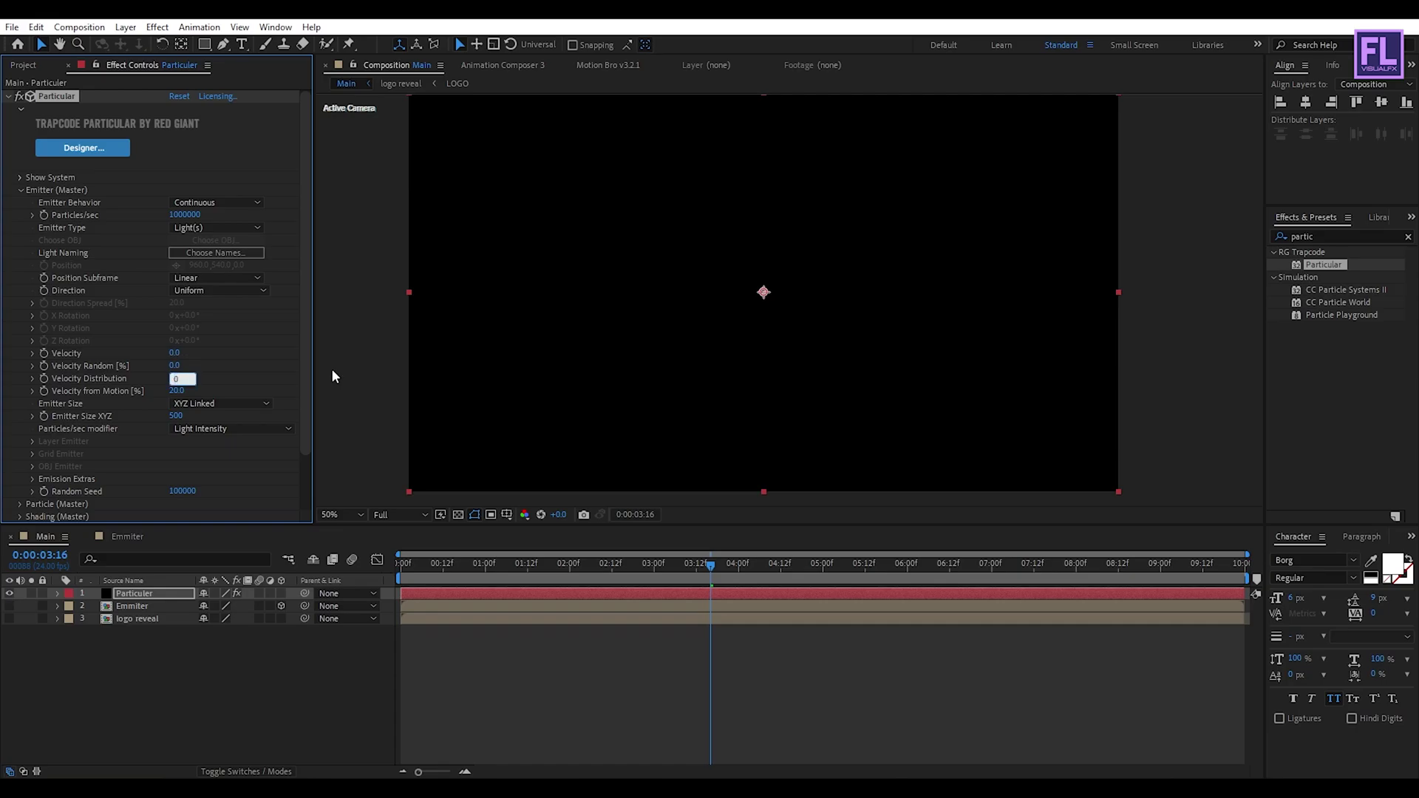
{"action": "key", "text": "Tab"}
{"action": "type", "text": "0"}
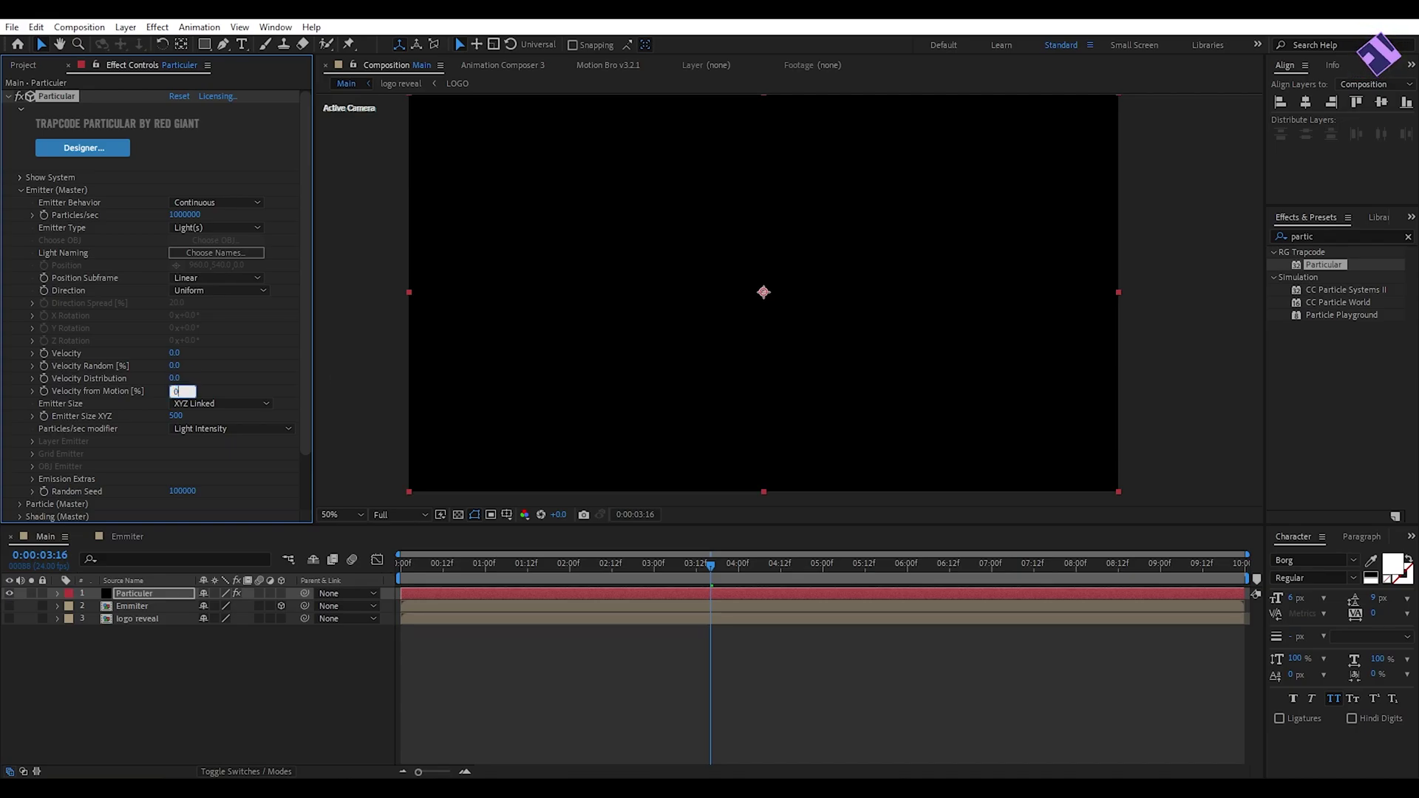
Switch the emitter size to XYZ Individual and set X to 0, Y to 0 and Z to 50
{"action": "left_click", "coordinate": [226, 405]}
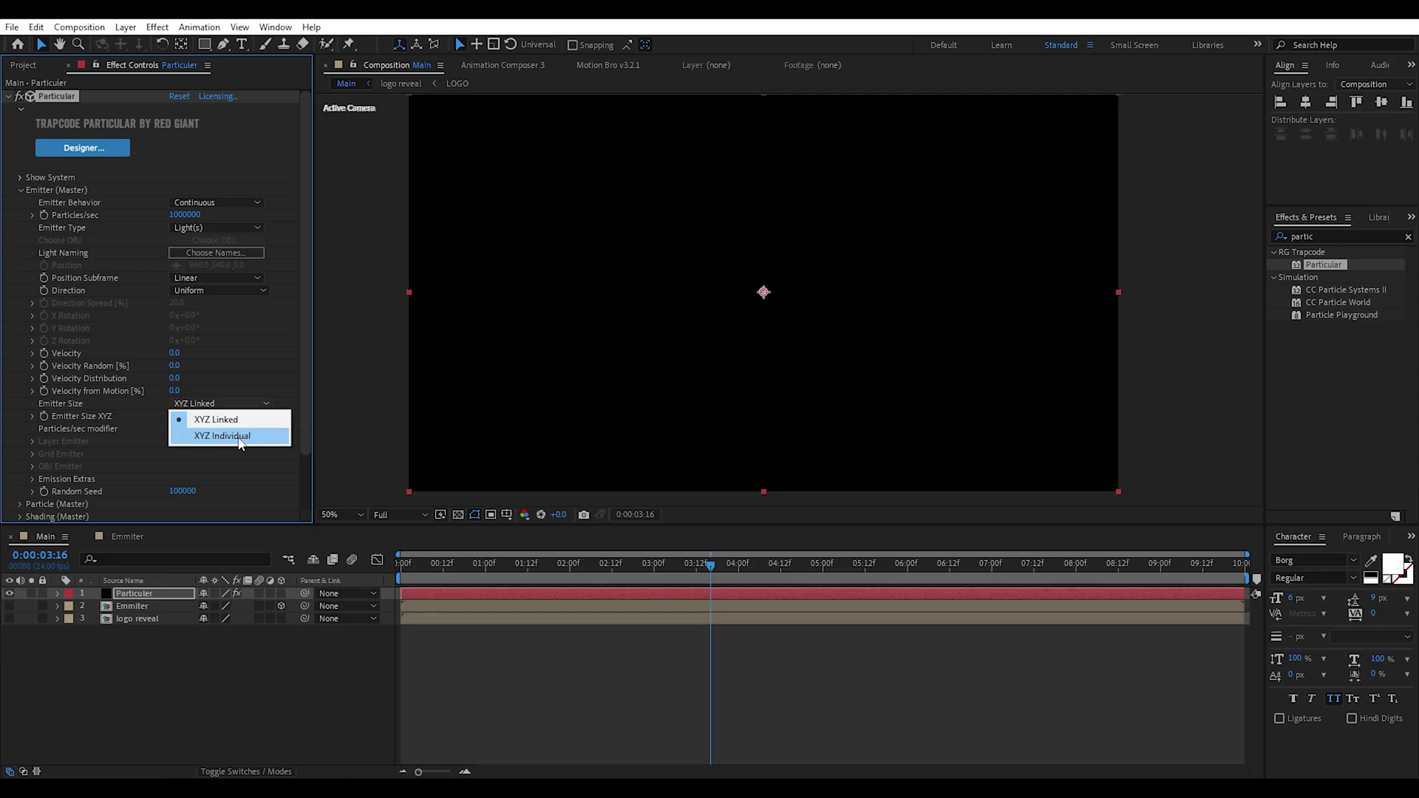
{"action": "left_click", "coordinate": [239, 436]}
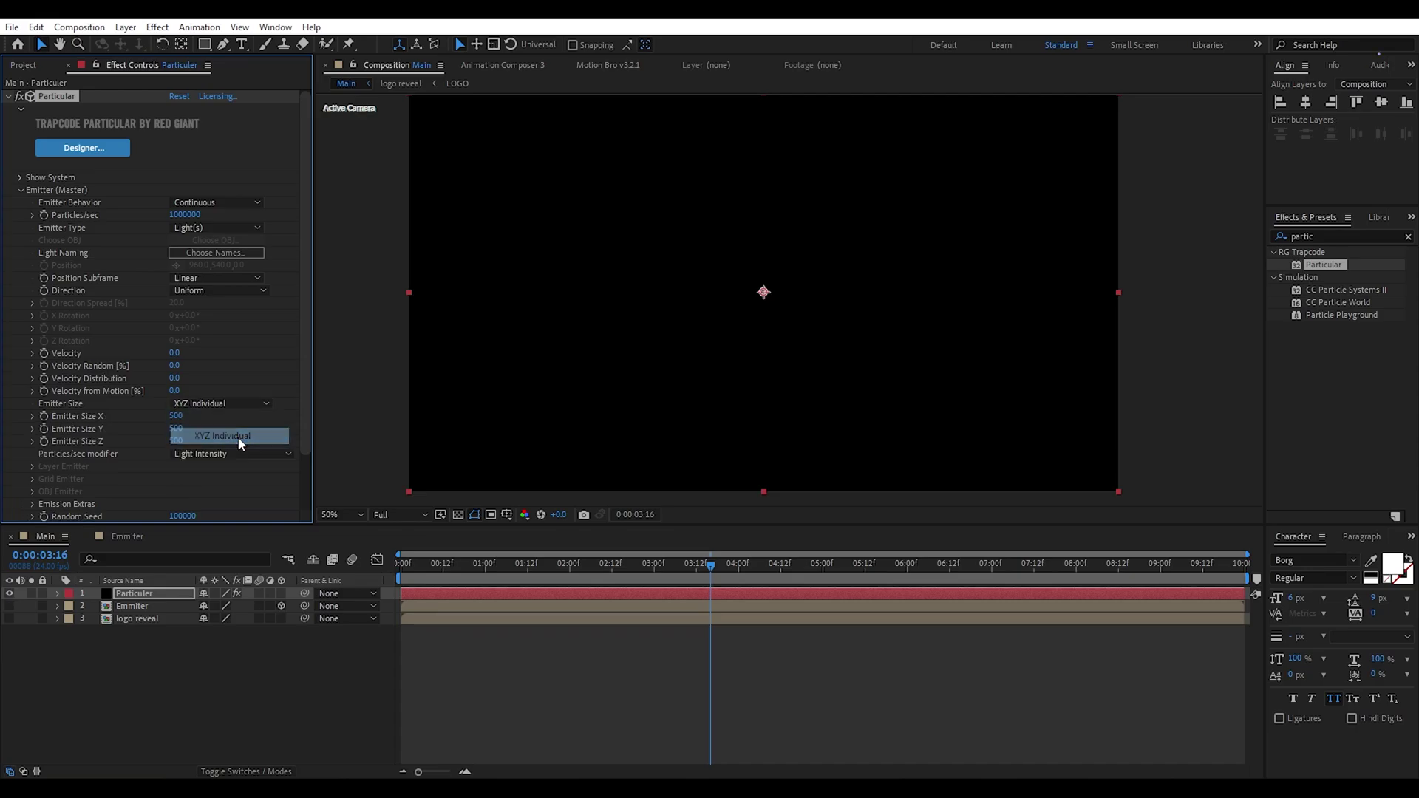
{"action": "left_click", "coordinate": [178, 416]}
{"action": "type", "text": "0"}
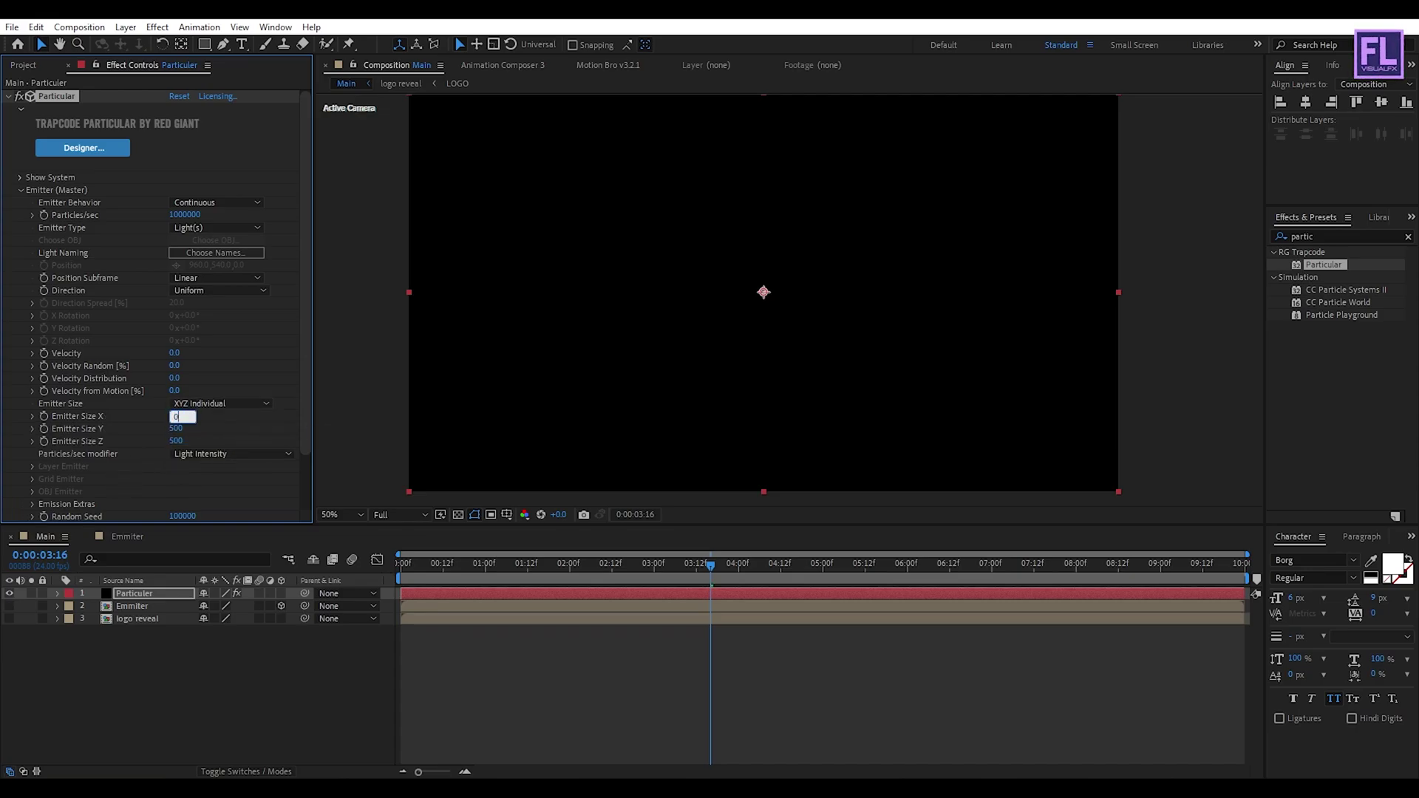
{"action": "key", "text": "Tab"}
{"action": "key", "text": "Tab"}
{"action": "key", "text": "Return"}
Change the emitter type to Layer and choose the Emmiter layer as the layer emitter
{"action": "left_click", "coordinate": [230, 229]}
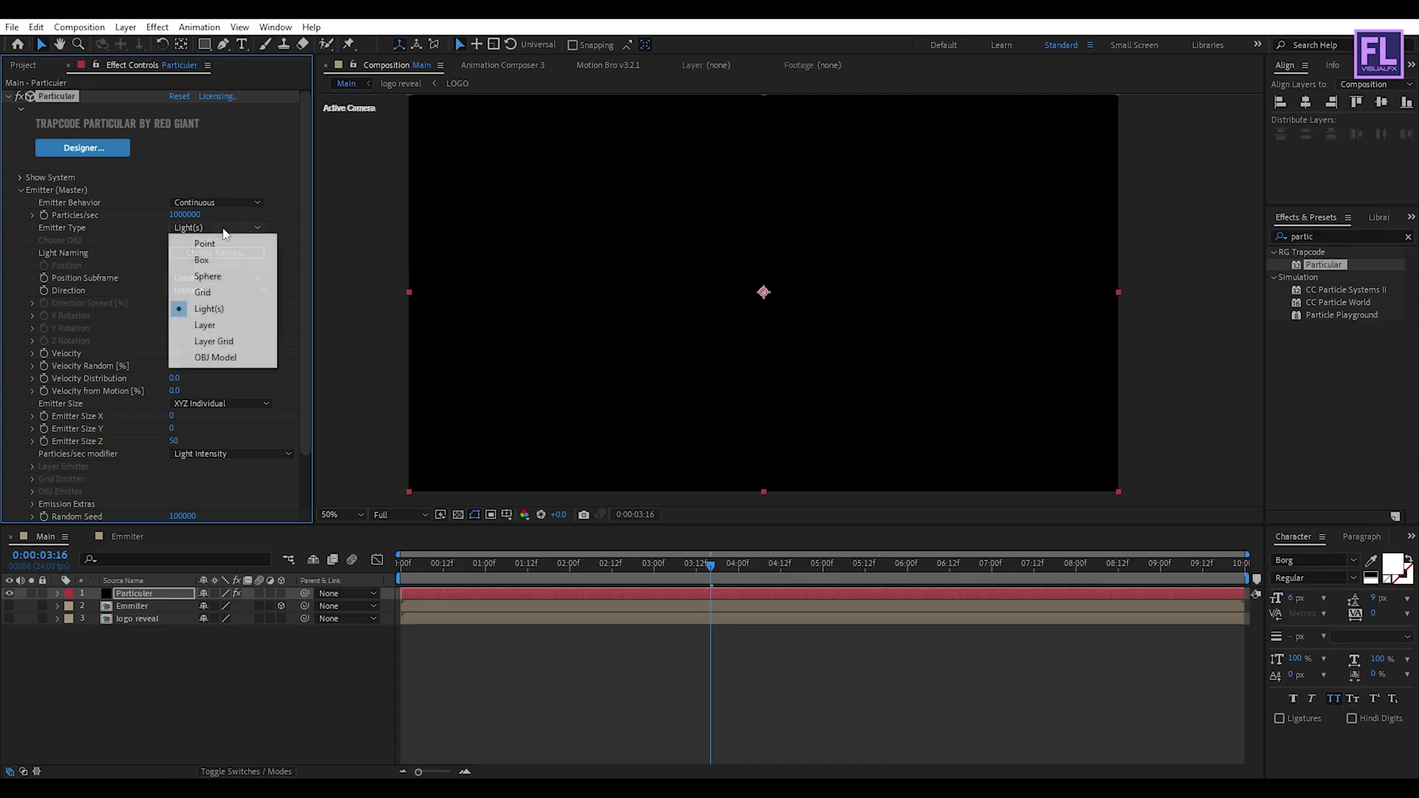
{"action": "left_click", "coordinate": [222, 325]}
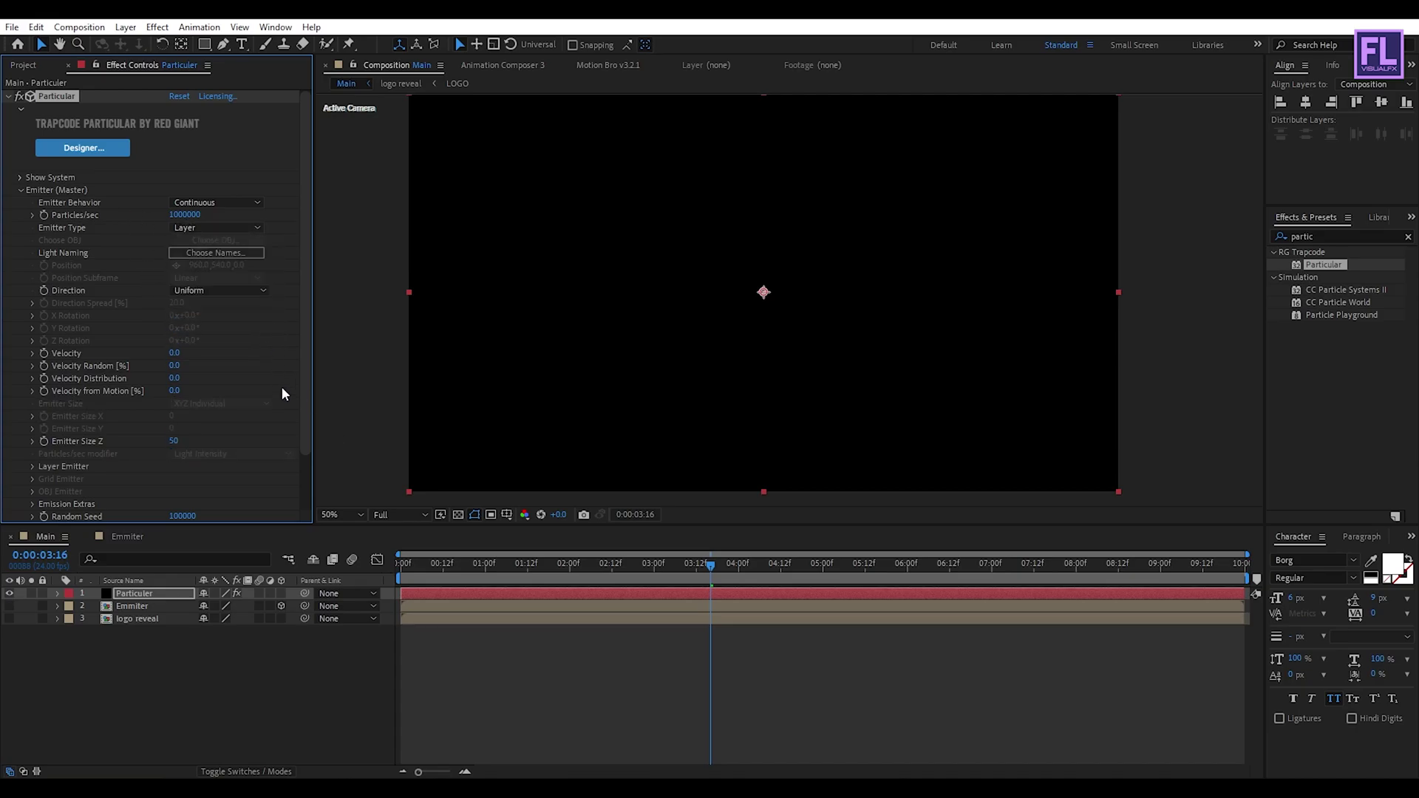
{"action": "scroll", "coordinate": [215, 377], "scroll_direction": "down", "scroll_amount": 1}
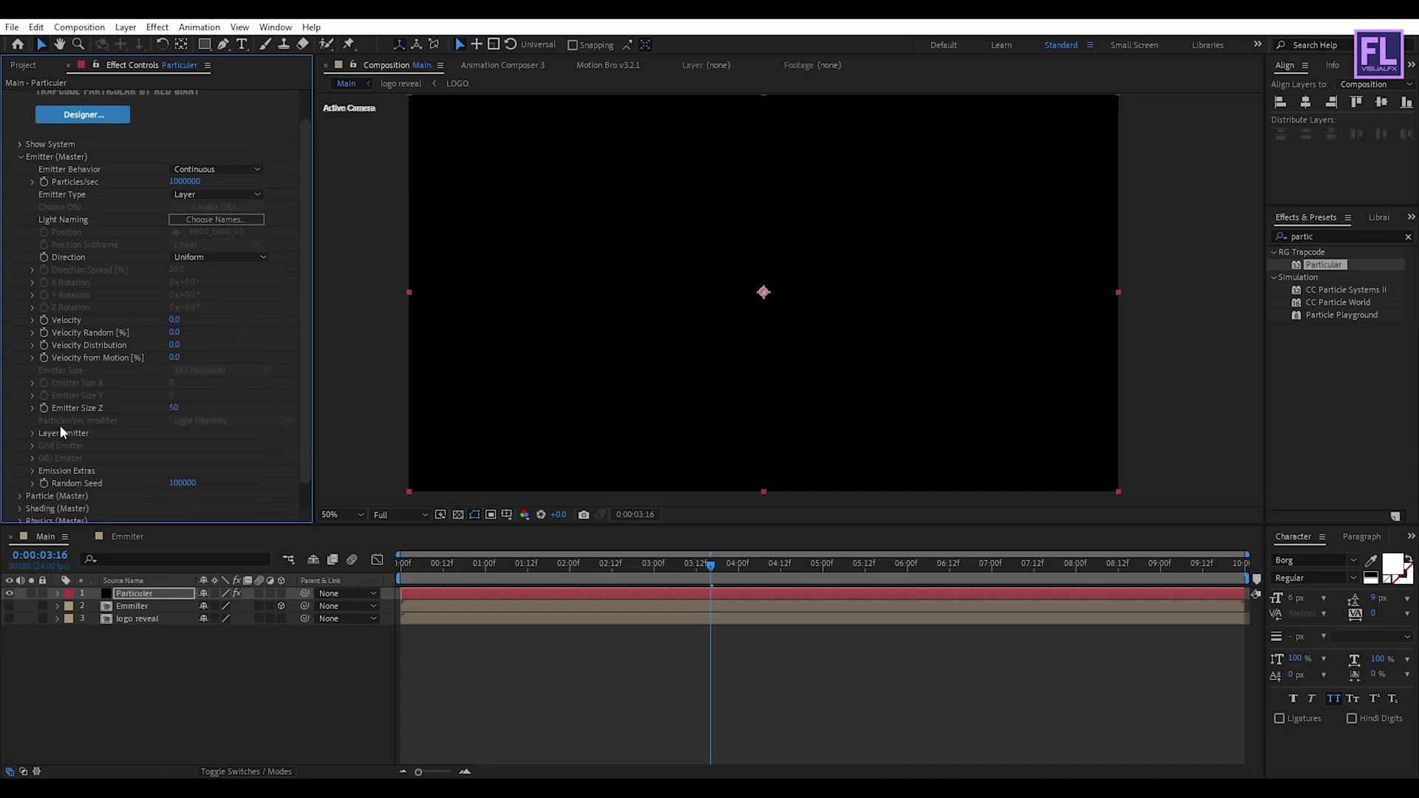
{"action": "left_click", "coordinate": [33, 434]}
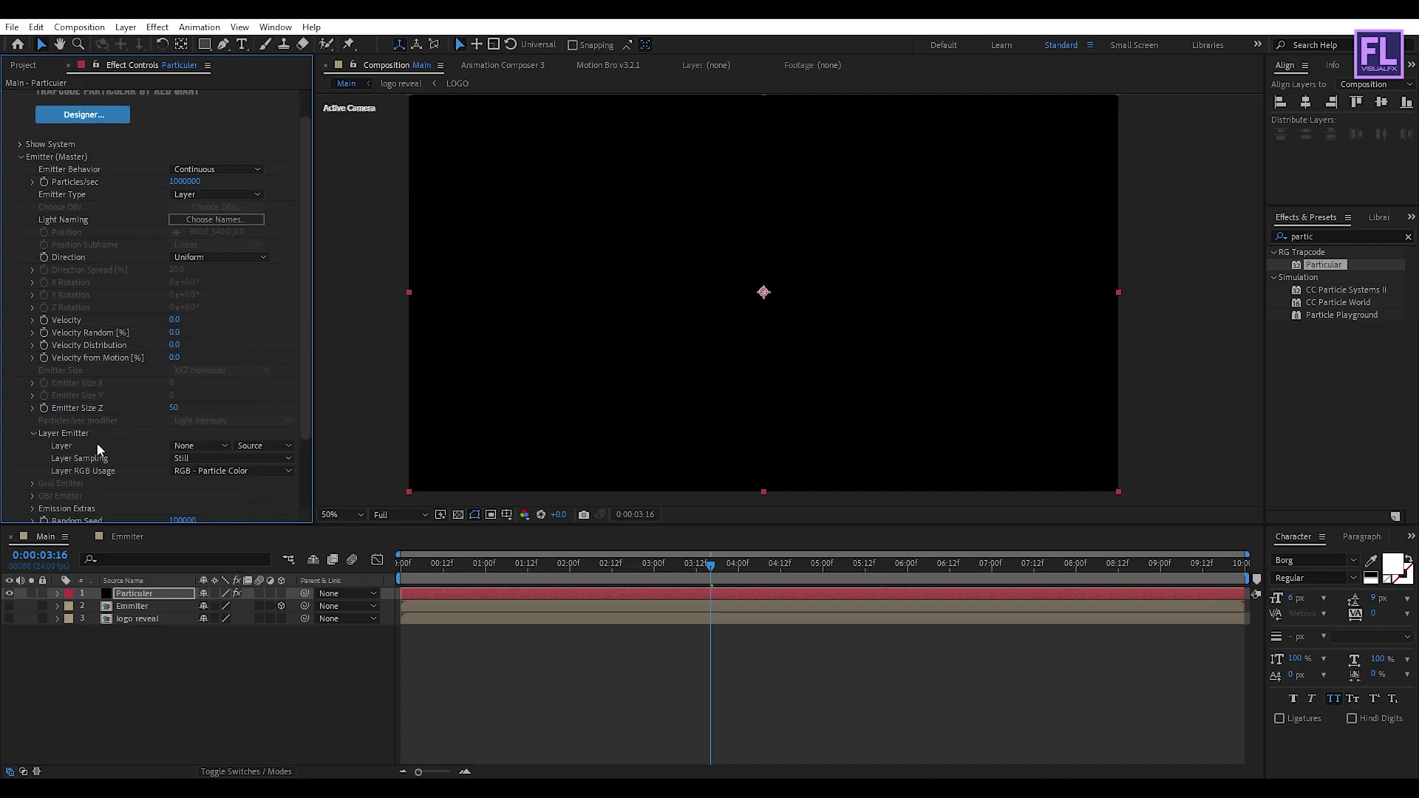
{"action": "left_click", "coordinate": [185, 446]}
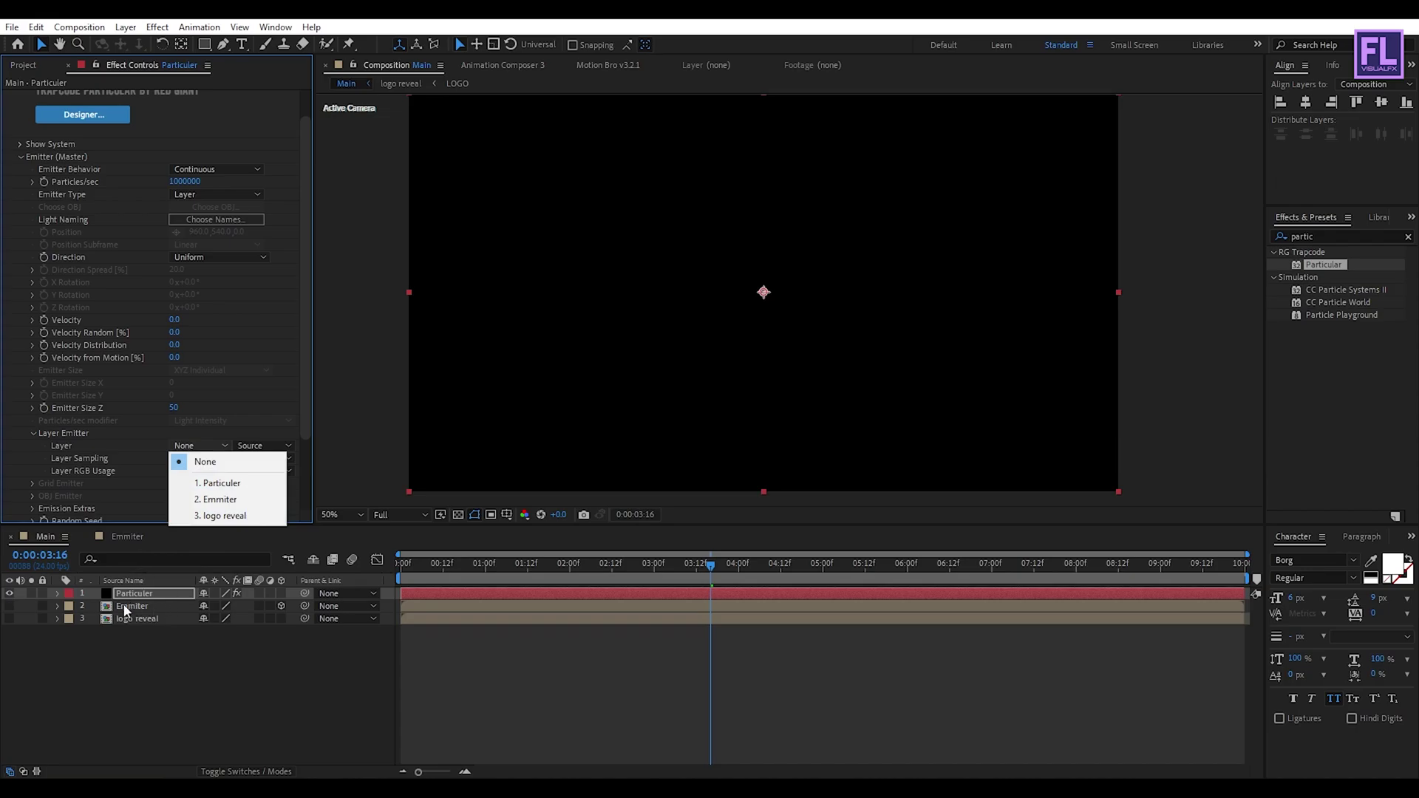
{"action": "left_click", "coordinate": [216, 499]}
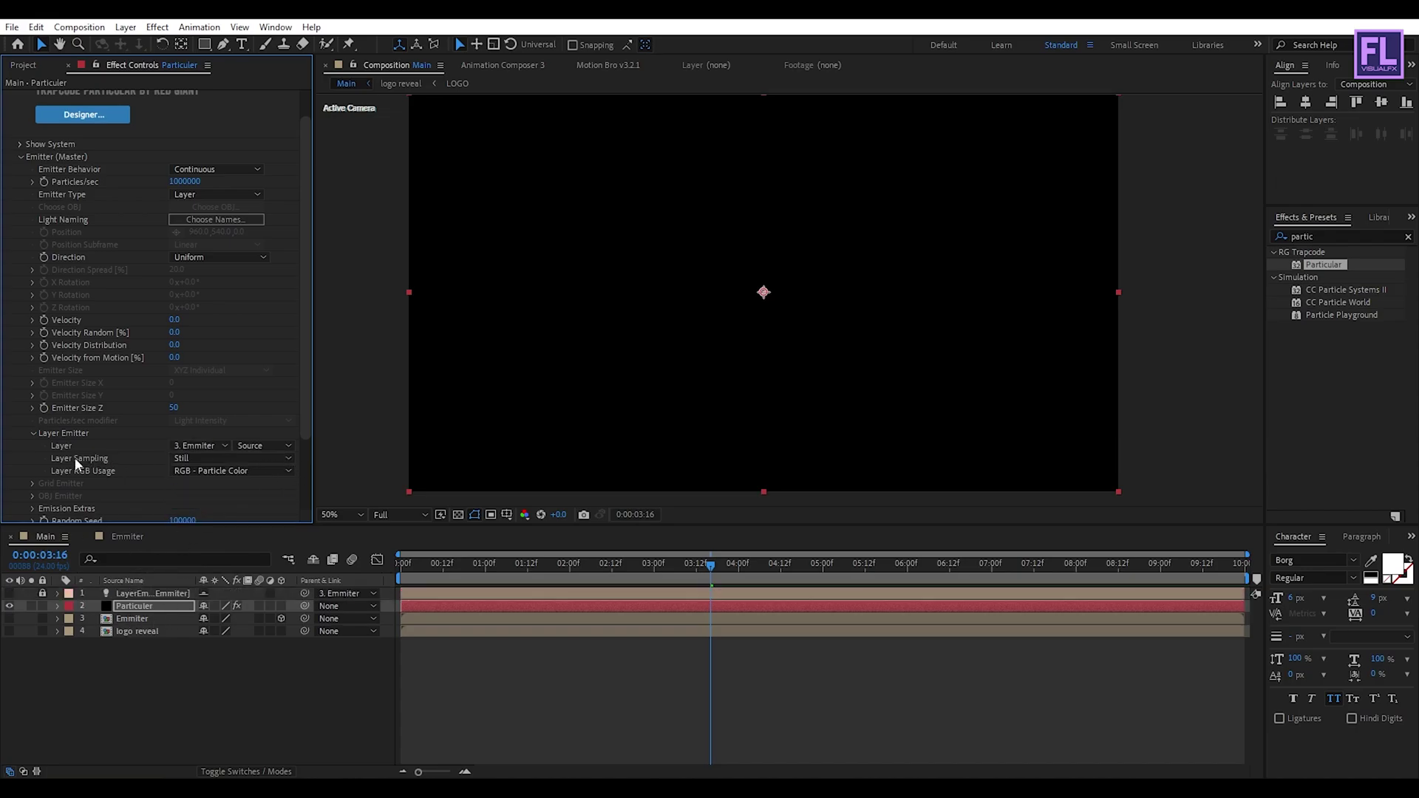
Set the layer sampling to Particle Birth Time and scrub the timeline to preview the logo particles
{"action": "left_click", "coordinate": [222, 459]}
{"action": "left_click", "coordinate": [250, 491]}
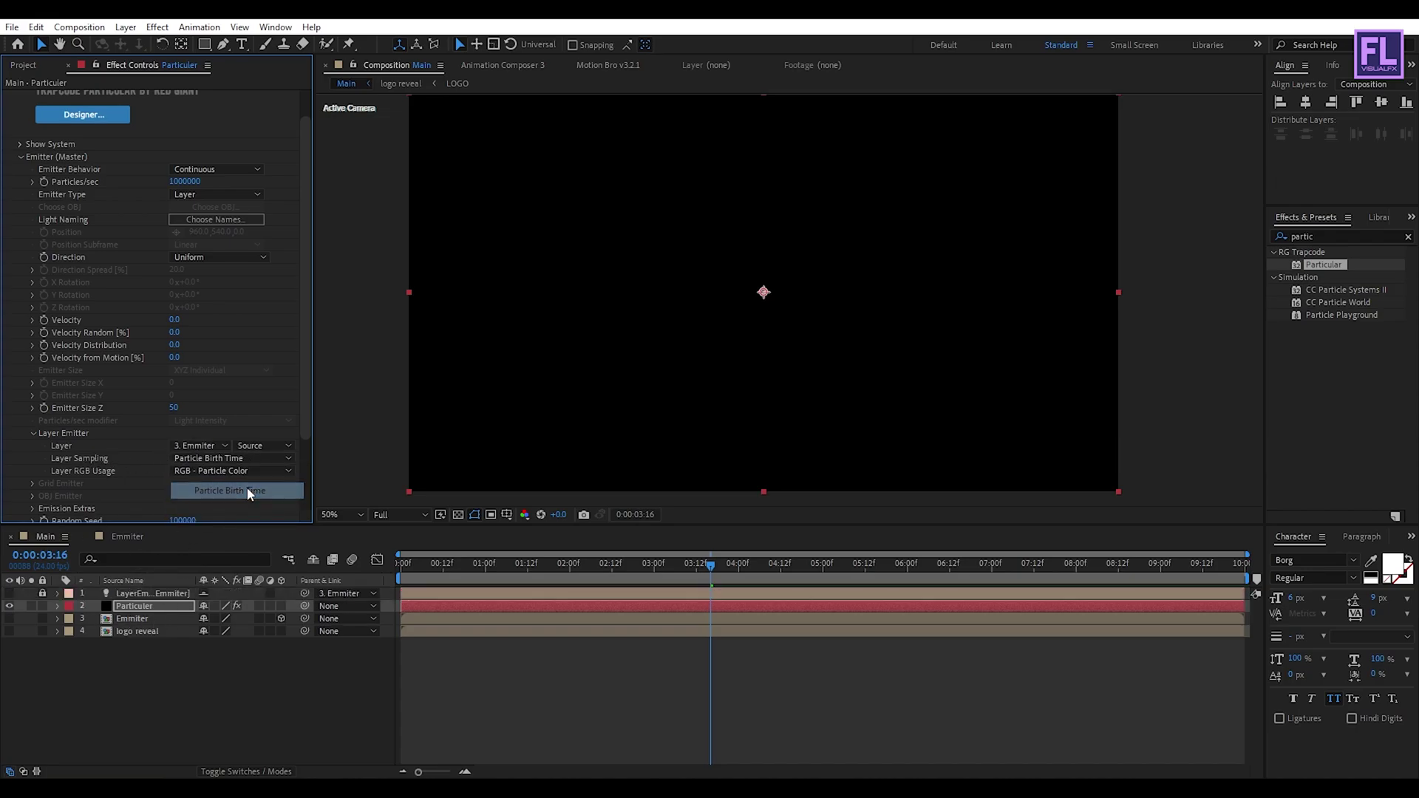
{"action": "left_click_drag", "start_coordinate": [660, 567], "coordinate": [937, 574]}
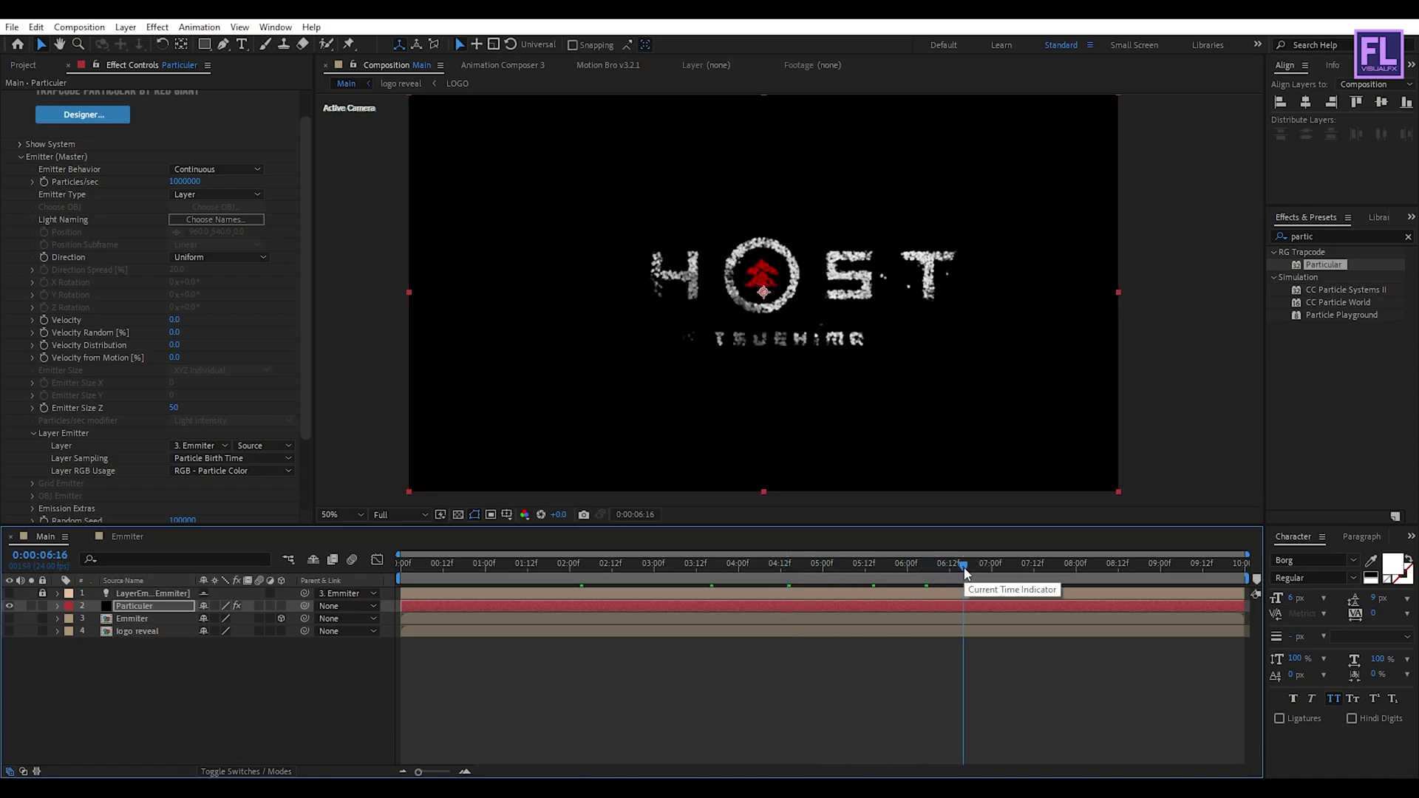
Set the master particle's life to 2.3 seconds and its particle type to Cloudlet
{"action": "scroll", "coordinate": [105, 453], "scroll_direction": "up", "scroll_amount": 2}
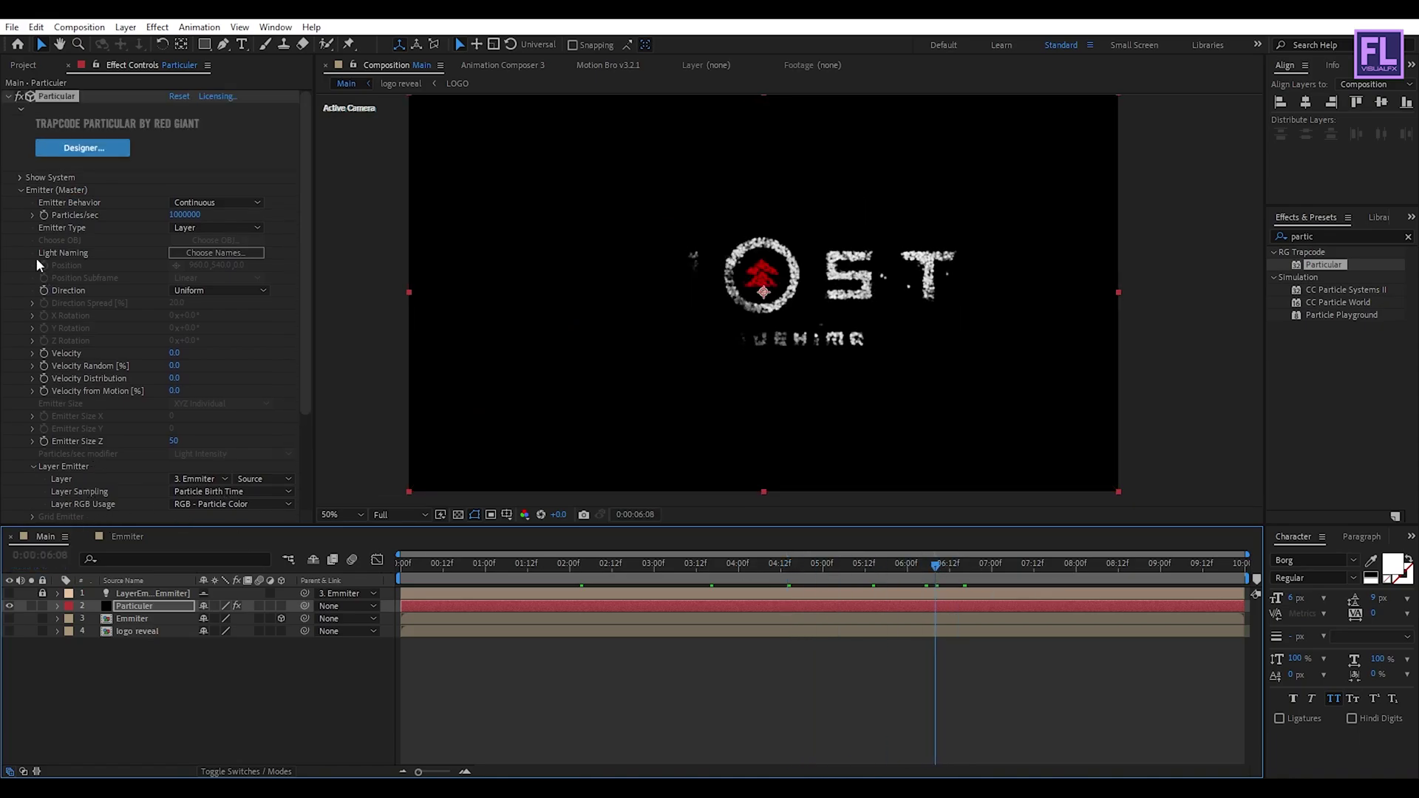
{"action": "scroll", "coordinate": [44, 310], "scroll_direction": "down", "scroll_amount": 4}
{"action": "scroll", "coordinate": [72, 408], "scroll_direction": "up", "scroll_amount": 4}
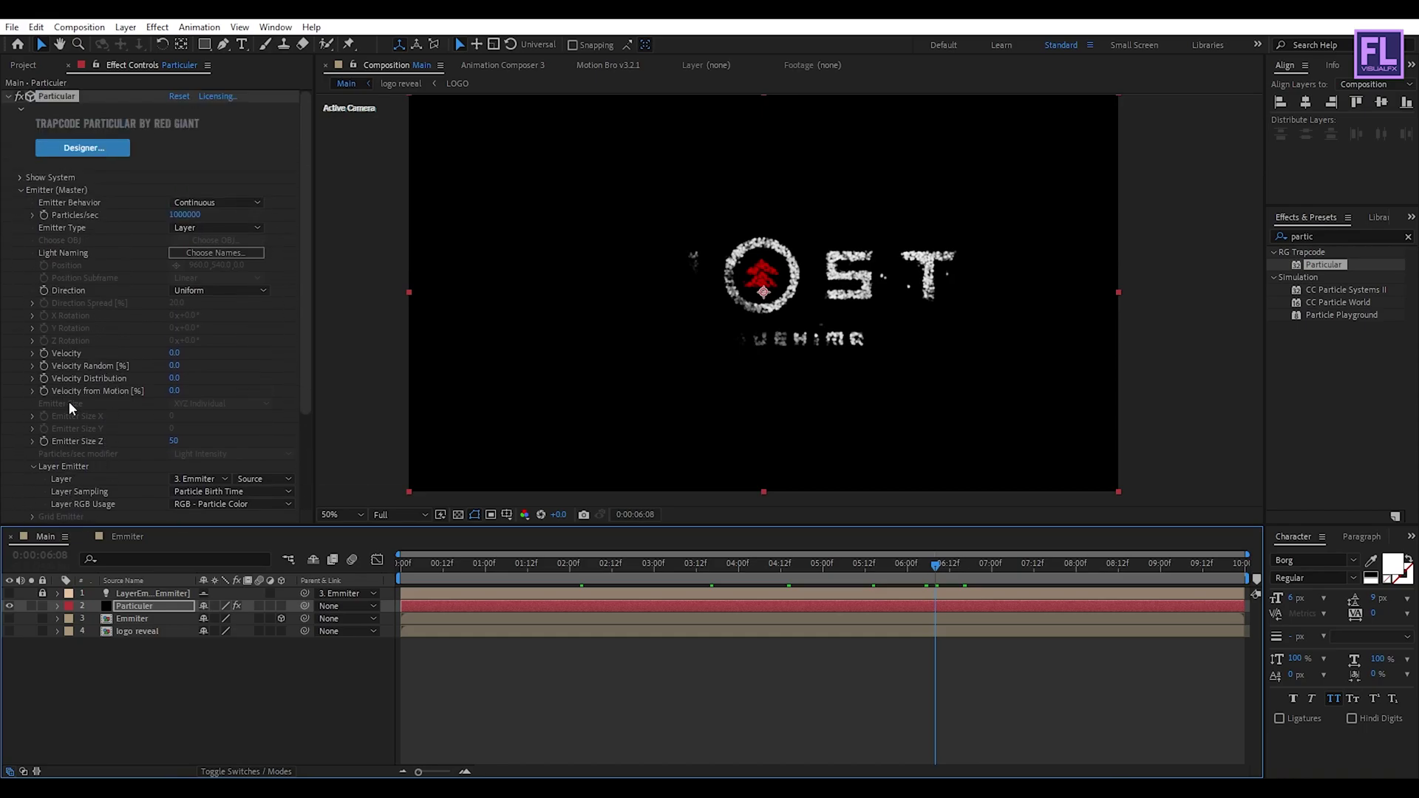
{"action": "left_click", "coordinate": [21, 190]}
{"action": "left_click", "coordinate": [20, 203]}
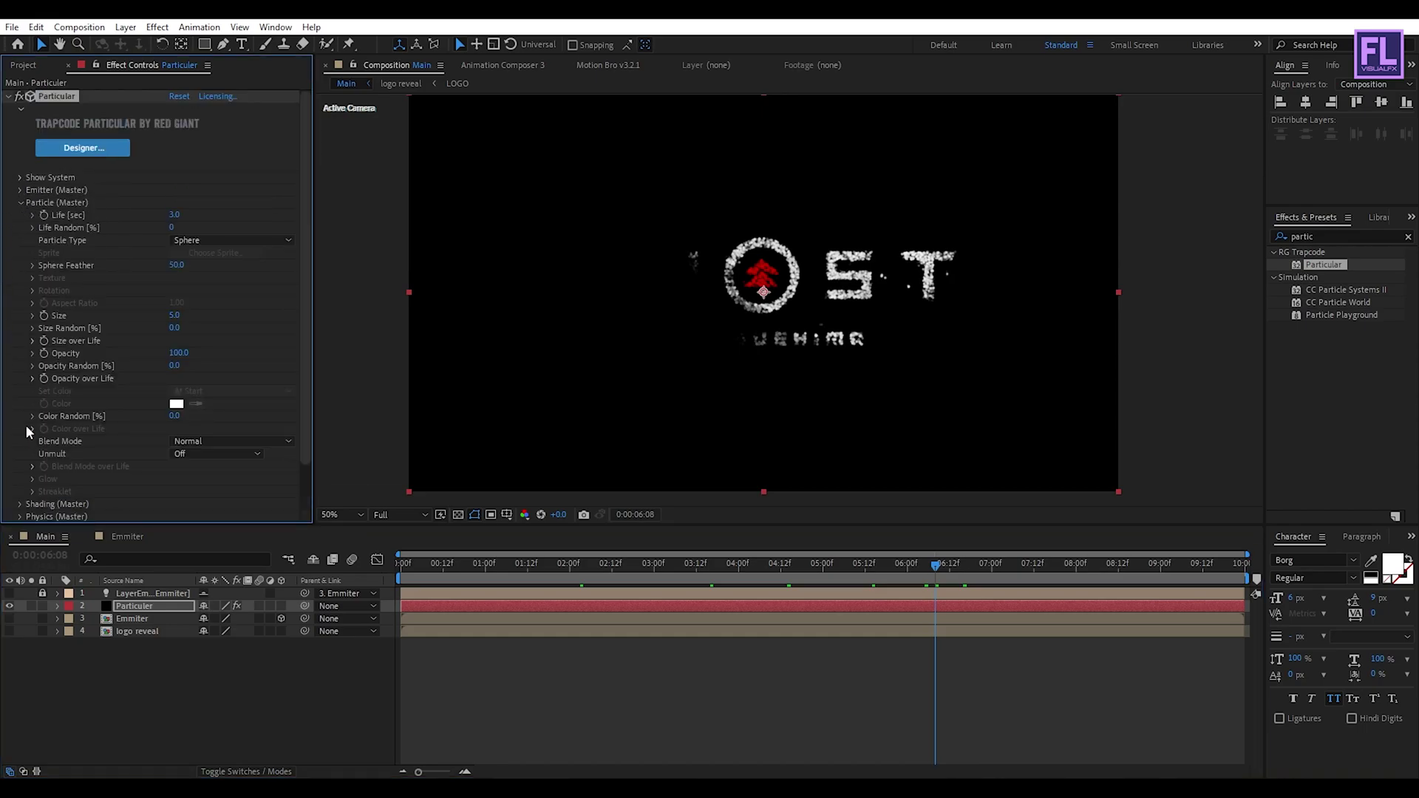
{"action": "left_click", "coordinate": [173, 215]}
{"action": "type", "text": "2.9"}
{"action": "key", "text": "Return"}
{"action": "left_click_drag", "start_coordinate": [154, 223], "coordinate": [130, 223]}
{"action": "left_click_drag", "start_coordinate": [179, 269], "coordinate": [30, 270]}
{"action": "left_click", "coordinate": [208, 242]}
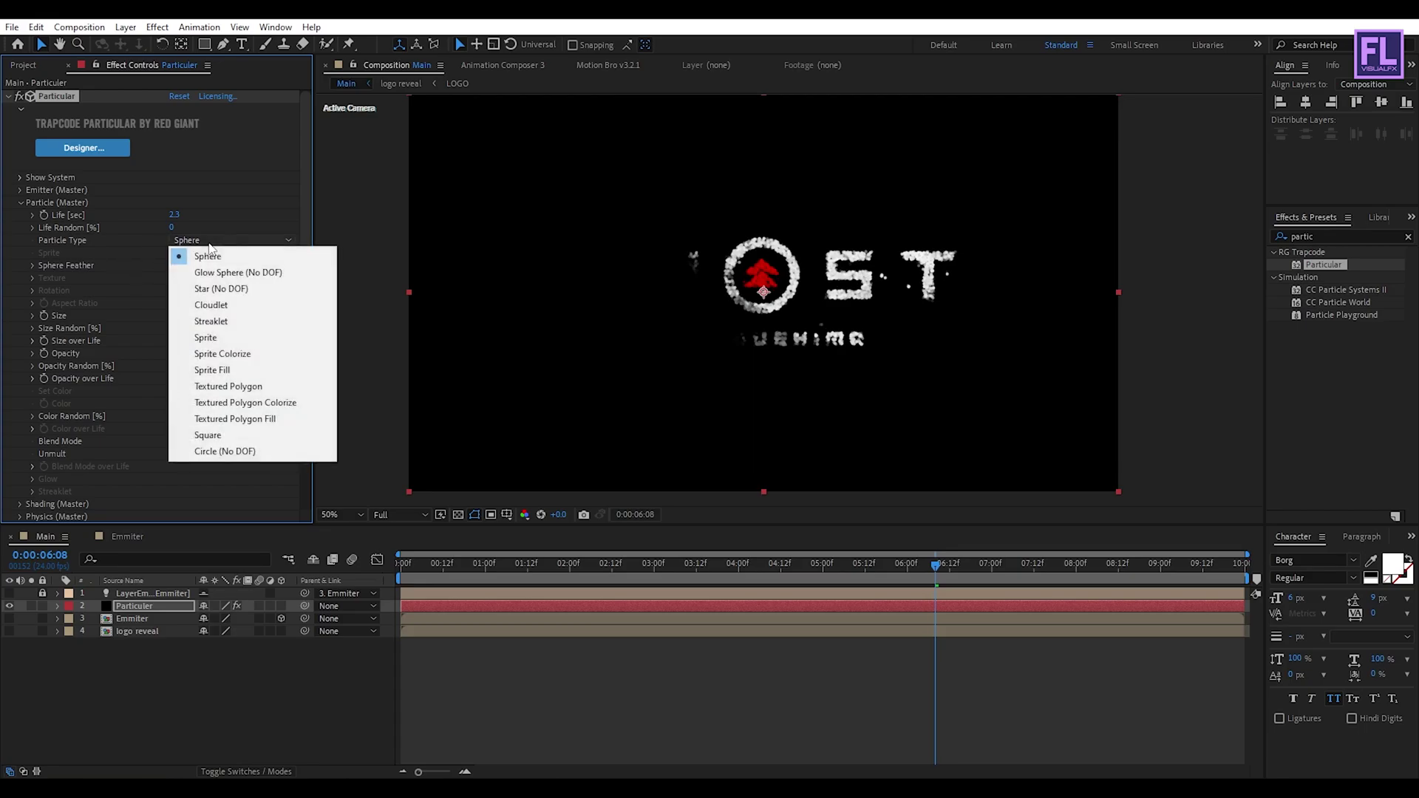
{"action": "left_click", "coordinate": [232, 306]}
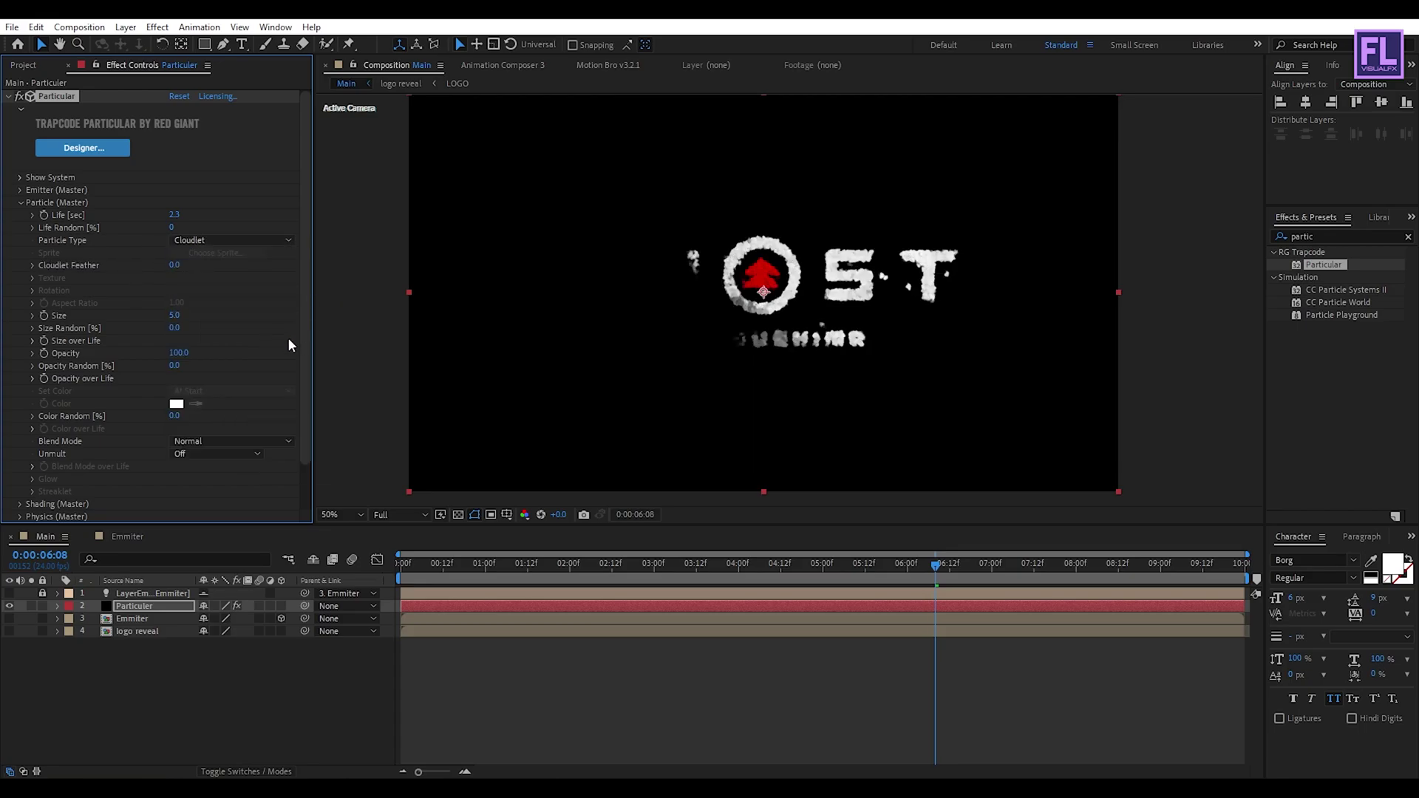
Set the particle size to 2 and the size randomness to 90%
{"action": "left_click", "coordinate": [175, 315]}
{"action": "type", "text": "50"}
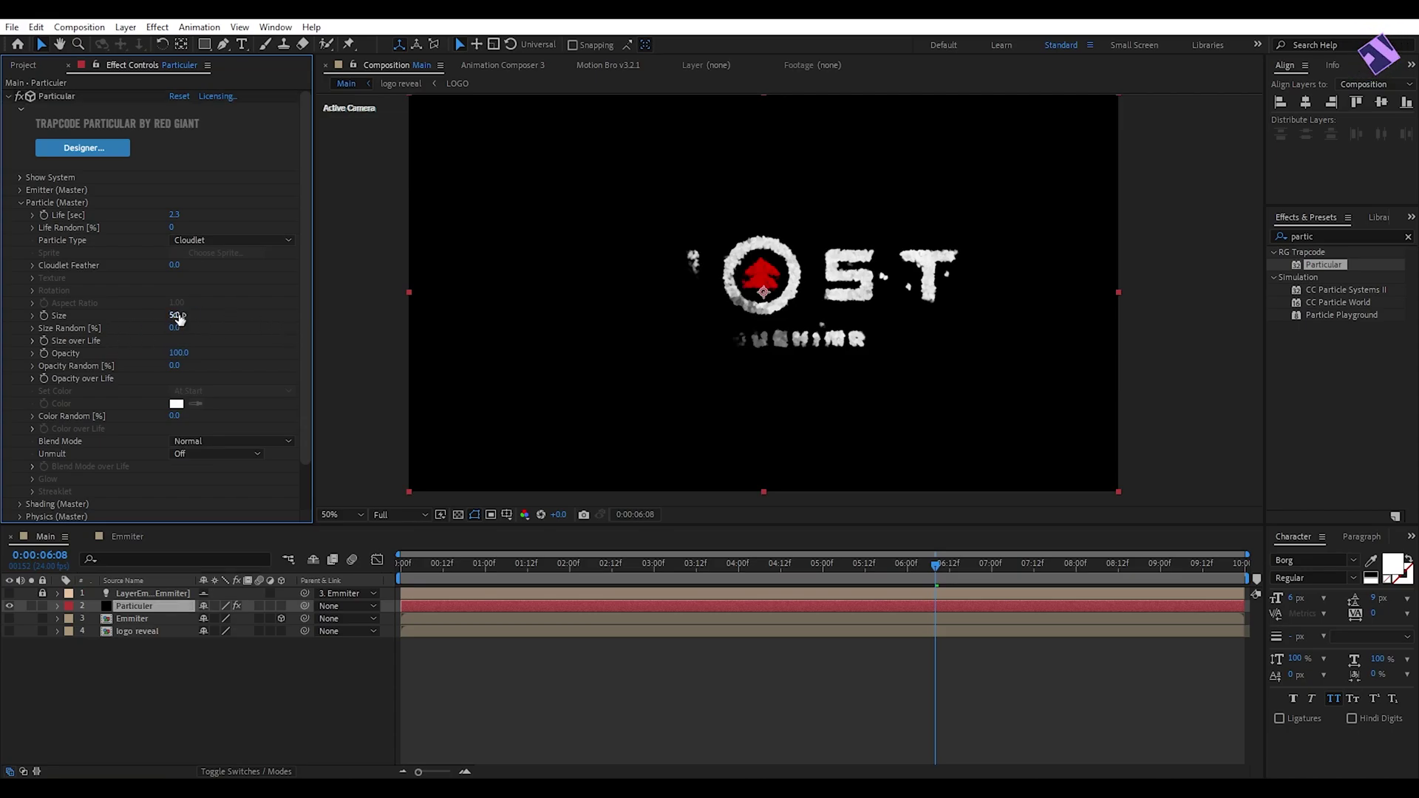
{"action": "key", "text": "BackSpace"}
{"action": "key", "text": "BackSpace"}
{"action": "type", "text": "2"}
{"action": "left_click", "coordinate": [173, 329]}
{"action": "type", "text": "90"}
{"action": "key", "text": "Return"}
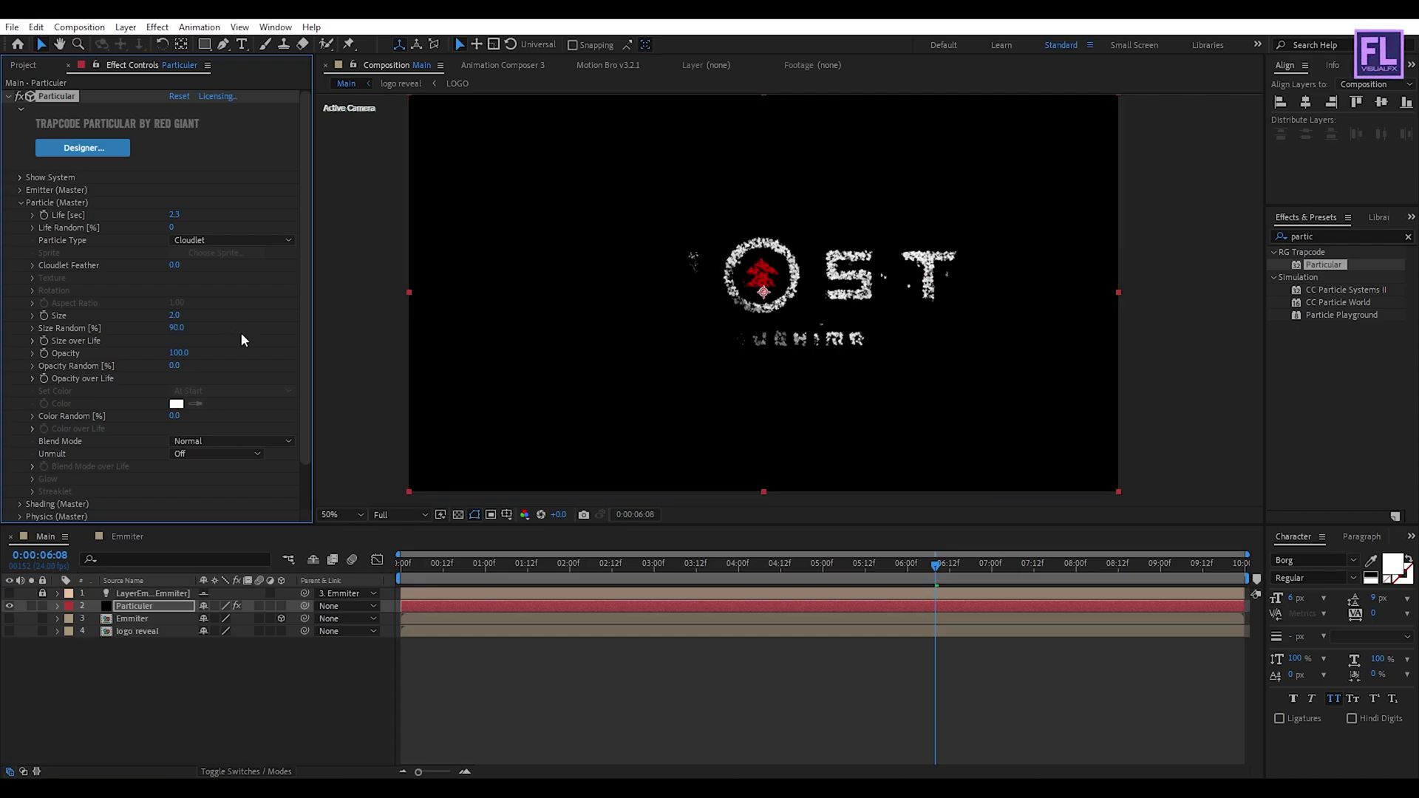
Apply the linearly decreasing preset curve to the particles' Size over Life
{"action": "left_click", "coordinate": [31, 341]}
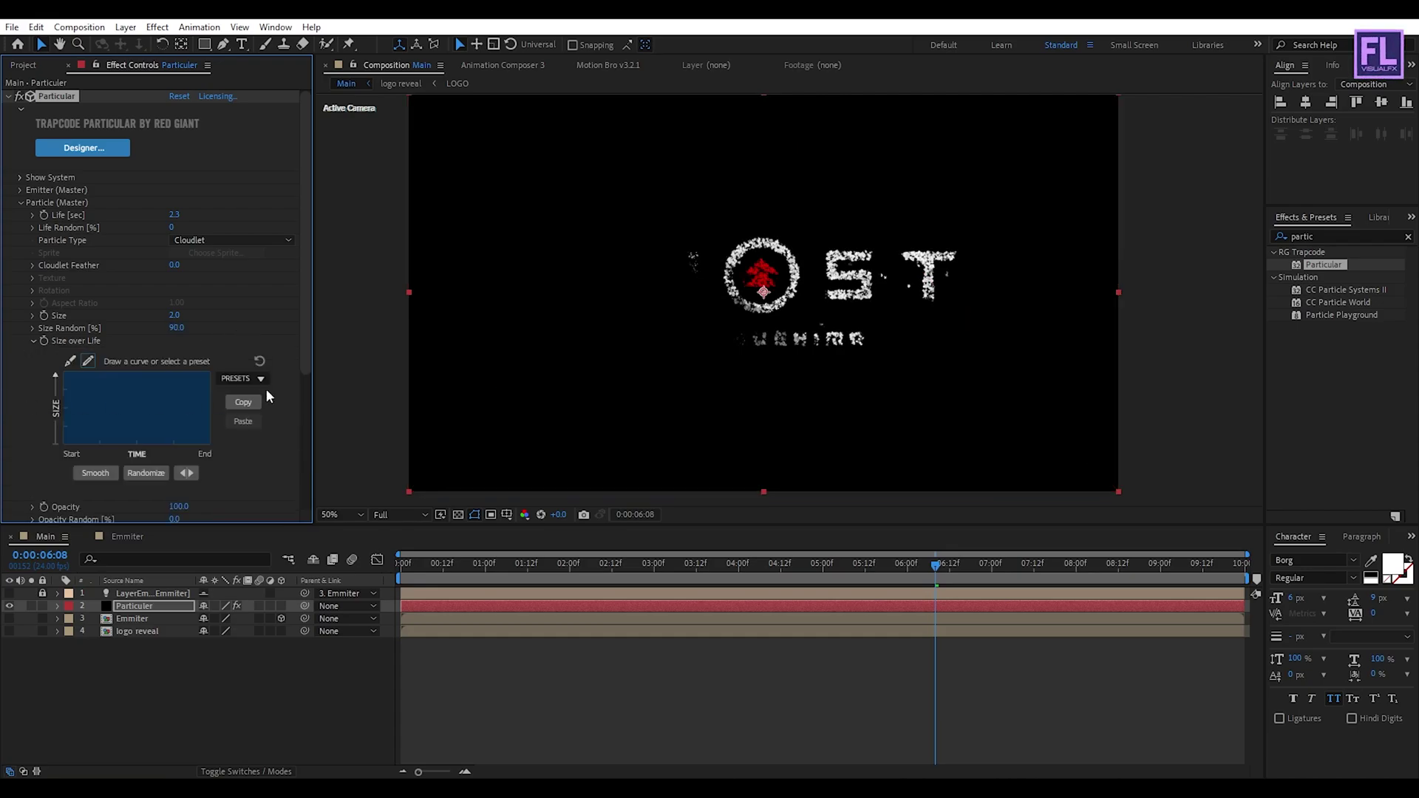
{"action": "left_click", "coordinate": [246, 378]}
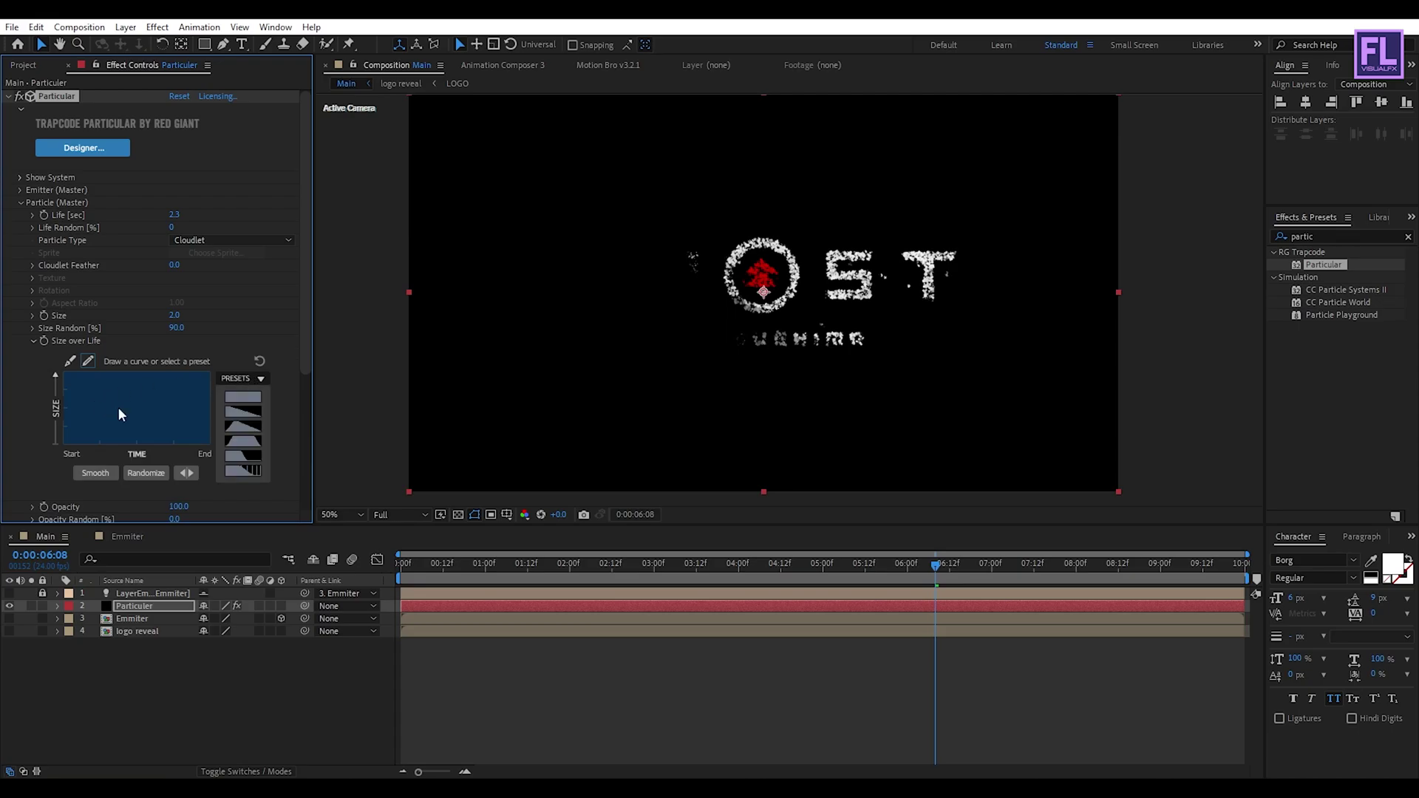
{"action": "left_click", "coordinate": [244, 411]}
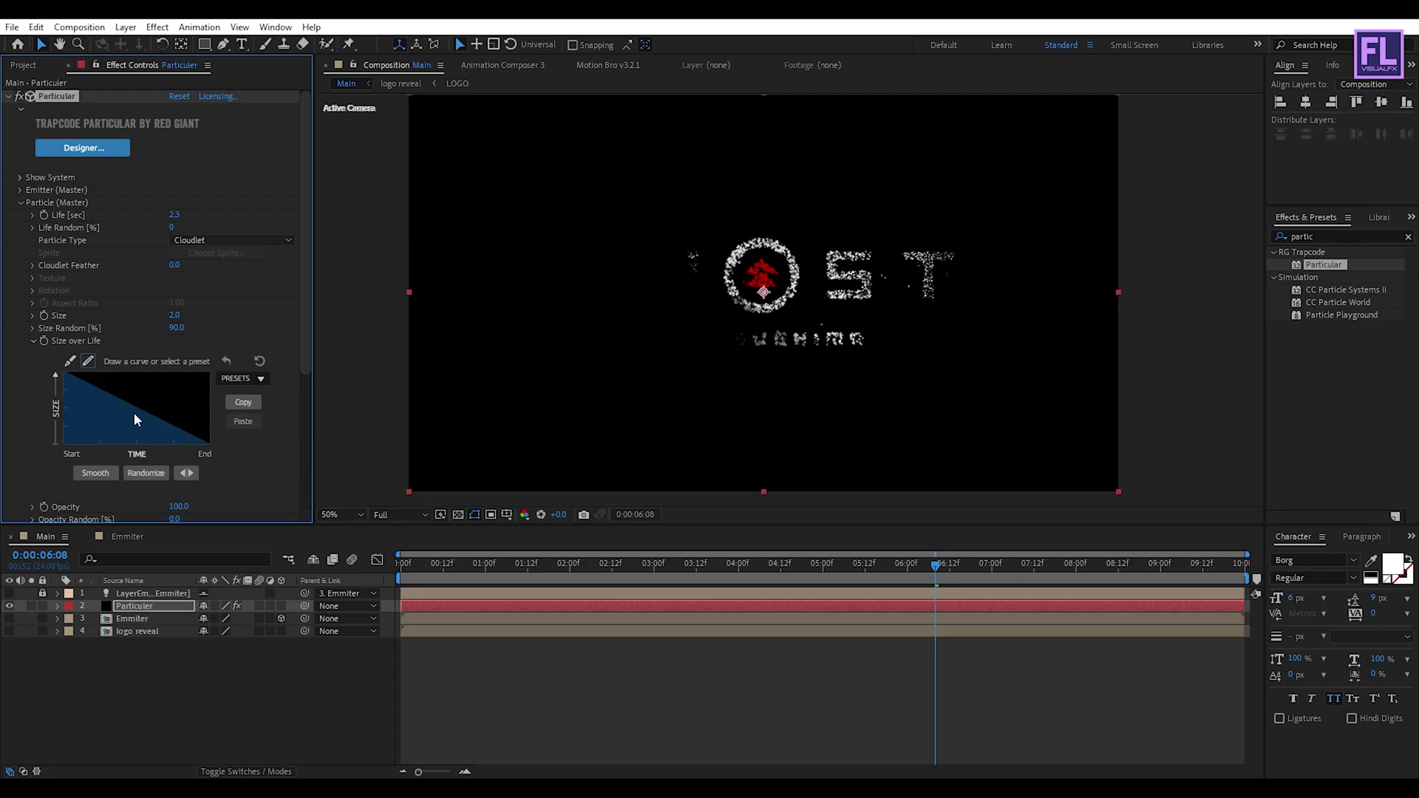
{"action": "left_click", "coordinate": [31, 340]}
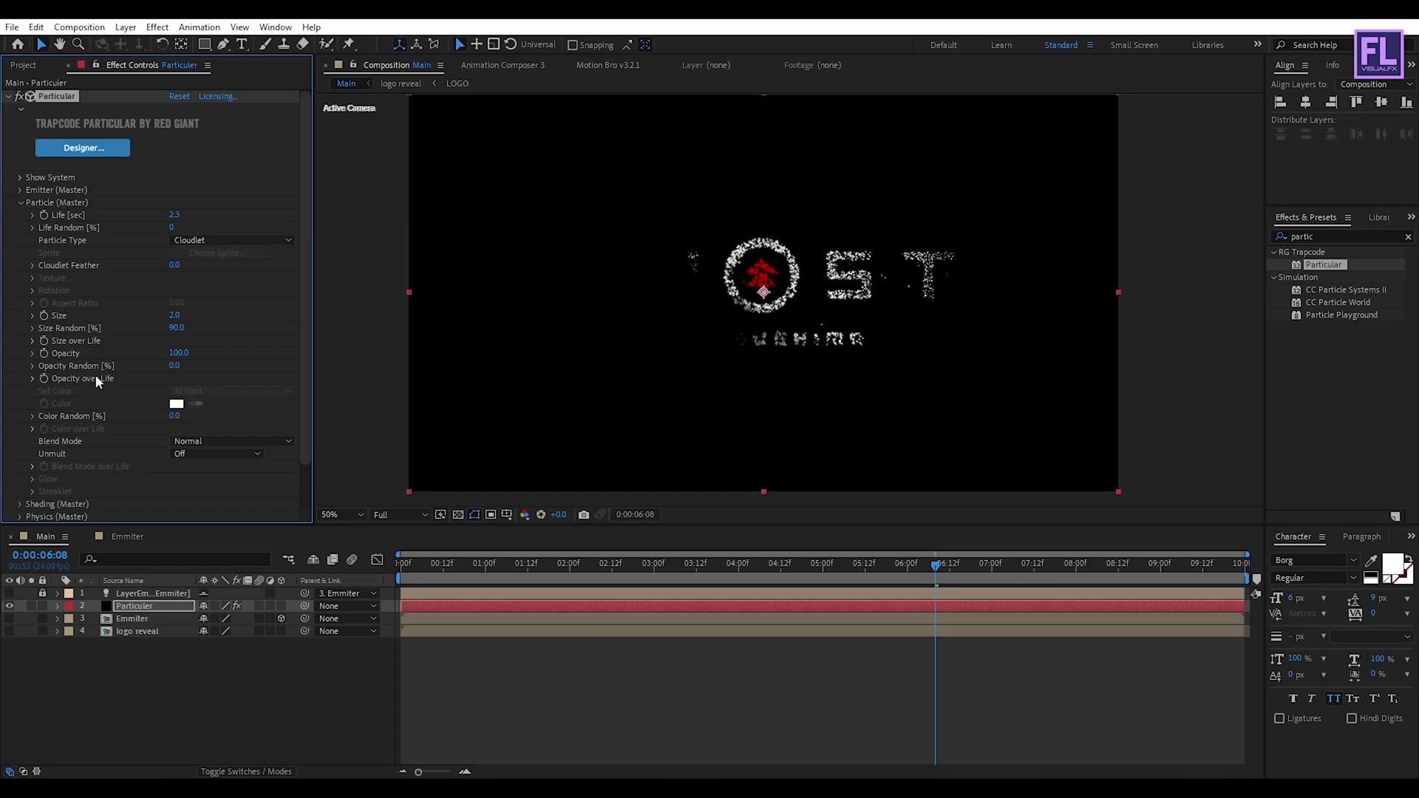
Apply a preset curve to the particles' Opacity over Life
{"action": "left_click", "coordinate": [32, 379]}
{"action": "left_click", "coordinate": [247, 406]}
{"action": "left_click", "coordinate": [249, 439]}
{"action": "left_click", "coordinate": [32, 363]}
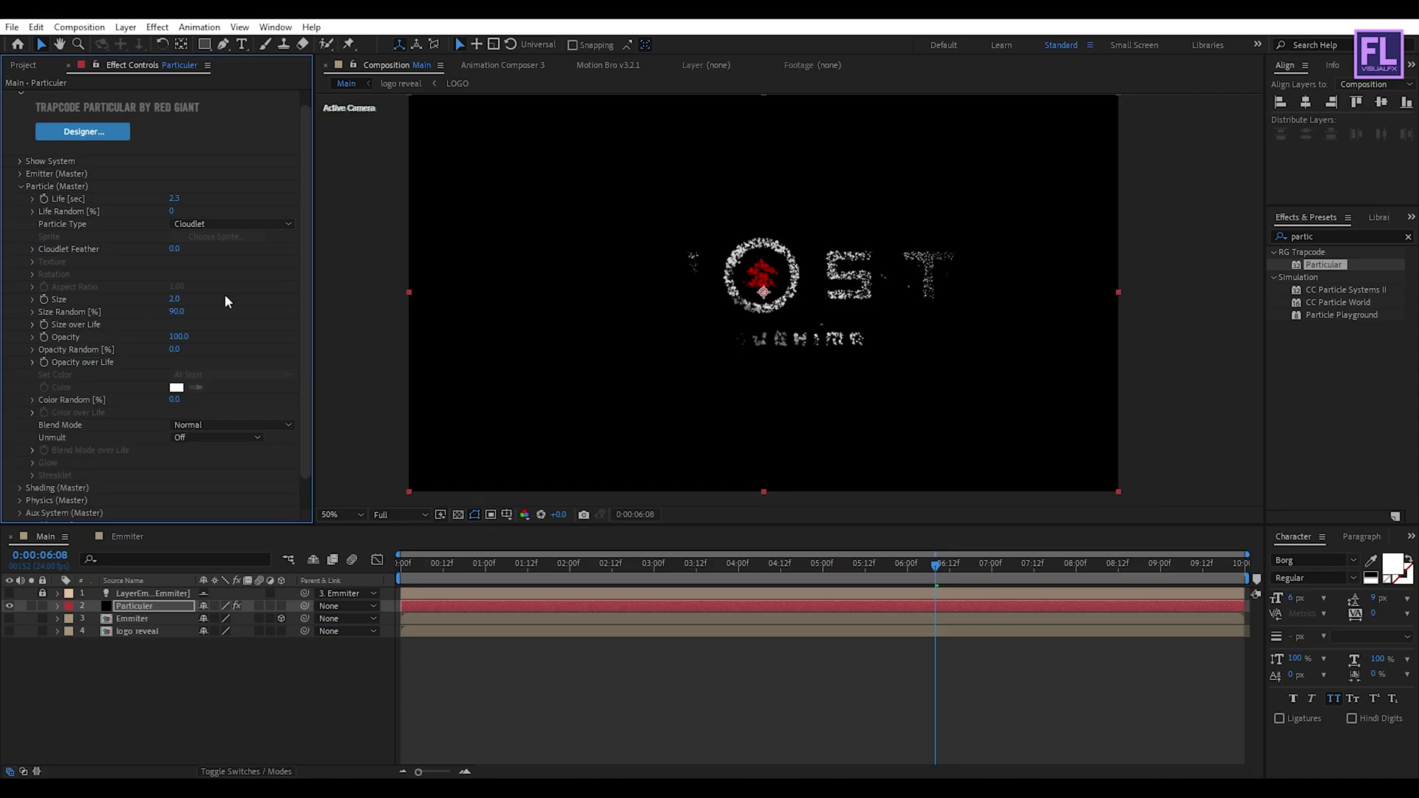
Set Wind X to 200 and Wind Y to -58 in Particular's master Air physics
{"action": "scroll", "coordinate": [164, 346], "scroll_direction": "up", "scroll_amount": 1}
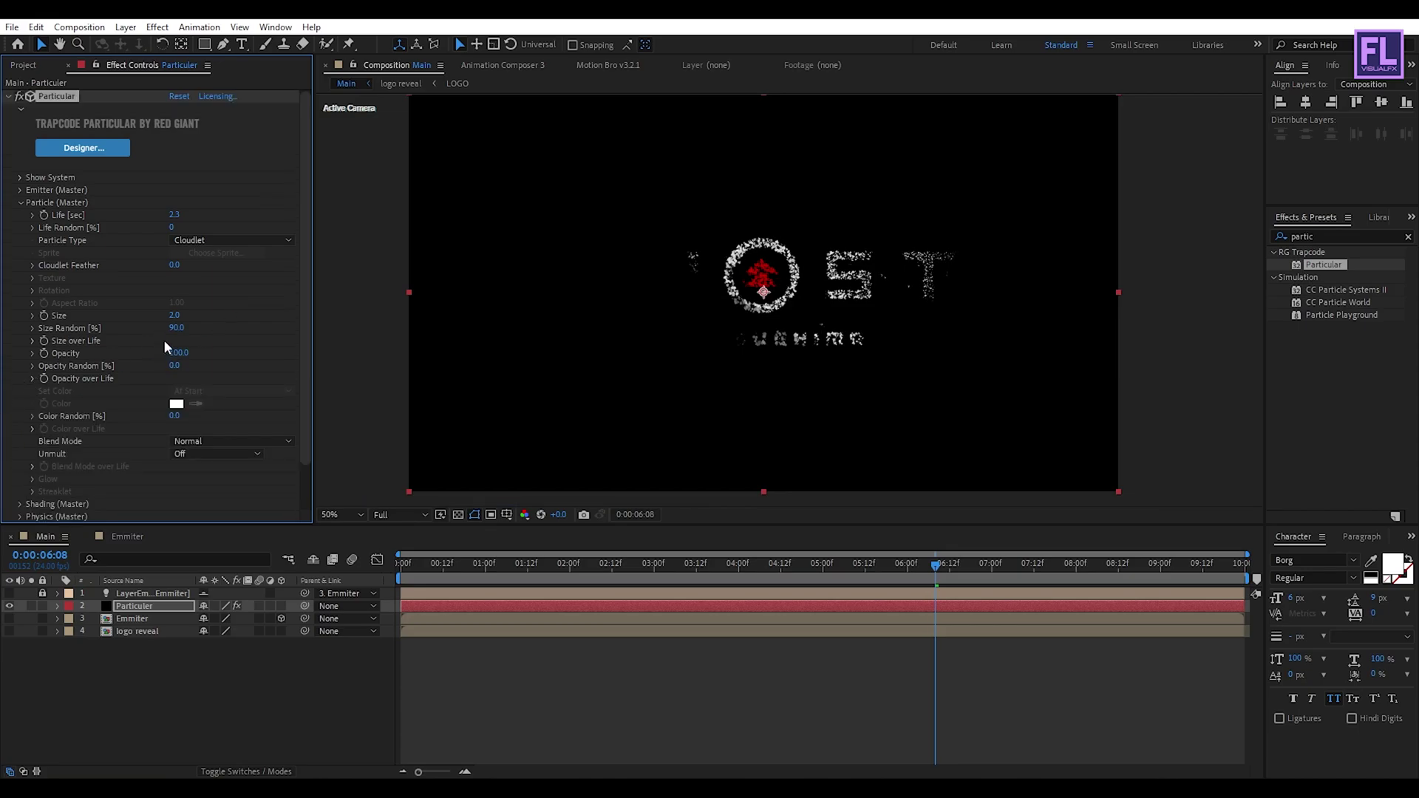
{"action": "left_click", "coordinate": [20, 203]}
{"action": "left_click", "coordinate": [20, 228]}
{"action": "left_click", "coordinate": [33, 278]}
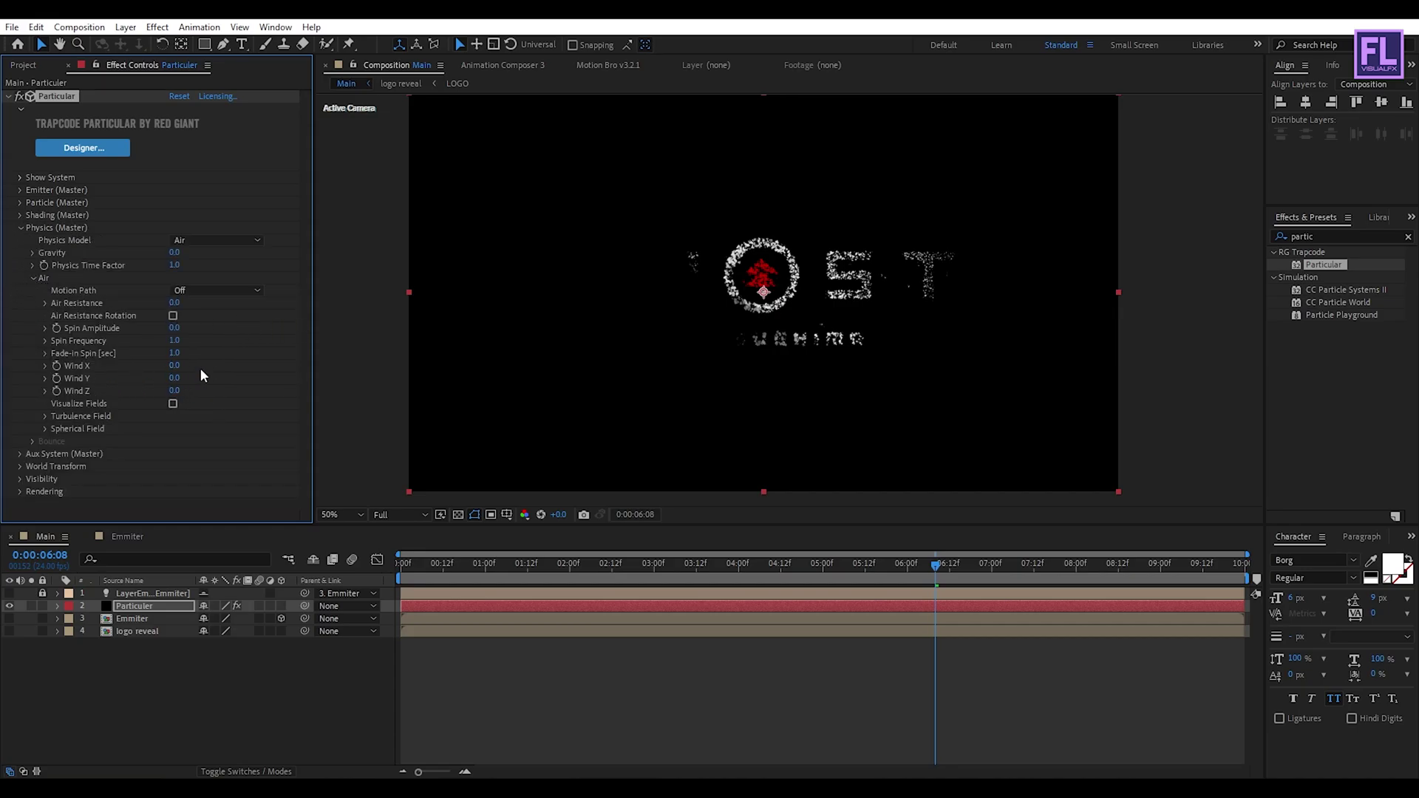
{"action": "left_click", "coordinate": [175, 367]}
{"action": "type", "text": "200"}
{"action": "key", "text": "Return"}
{"action": "left_click_drag", "start_coordinate": [176, 378], "coordinate": [136, 378]}
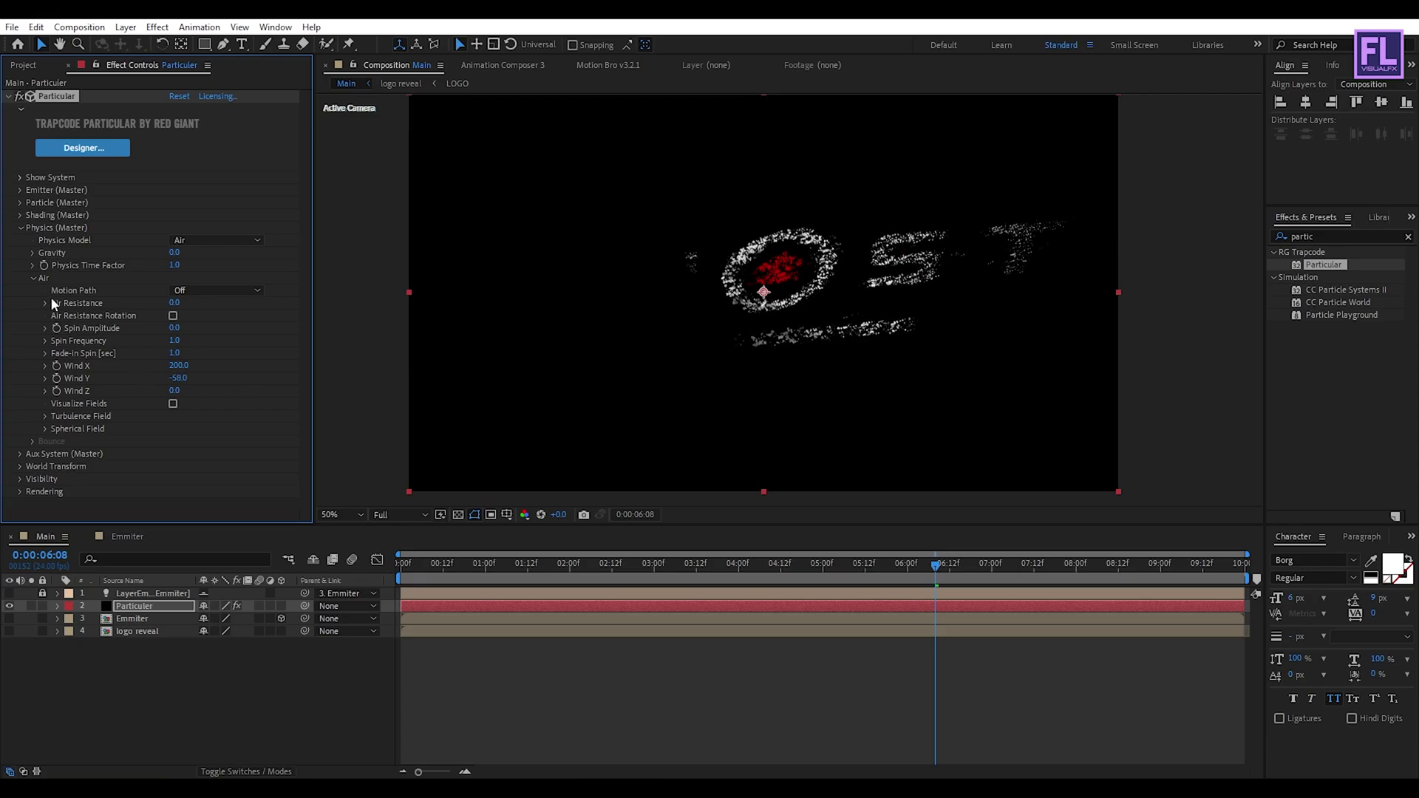
Set the Turbulence Field's Affect Size to 5 and Affect Position to 150
{"action": "left_click", "coordinate": [46, 415]}
{"action": "left_click", "coordinate": [176, 354]}
{"action": "type", "text": "5"}
{"action": "key", "text": "Return"}
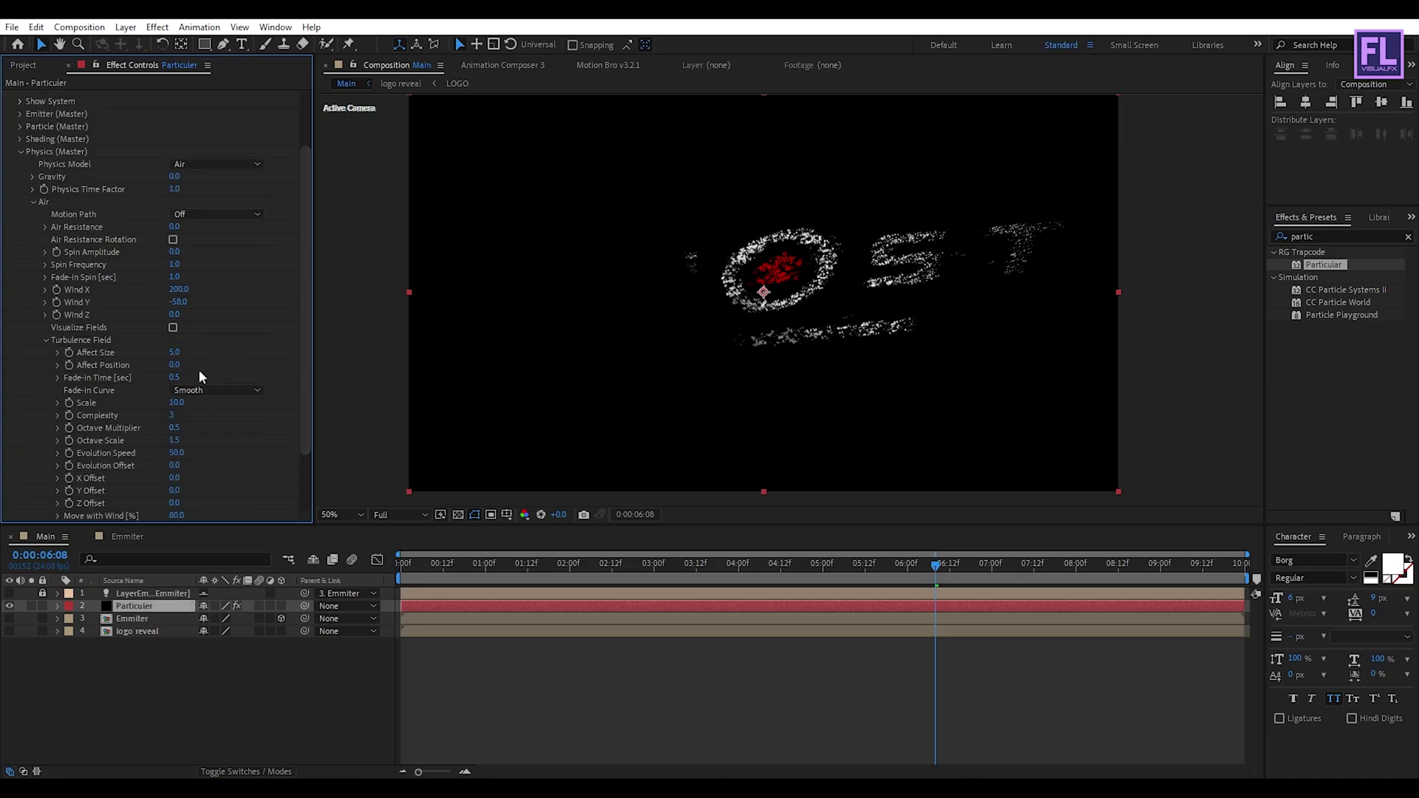
{"action": "left_click_drag", "start_coordinate": [175, 365], "coordinate": [285, 360]}
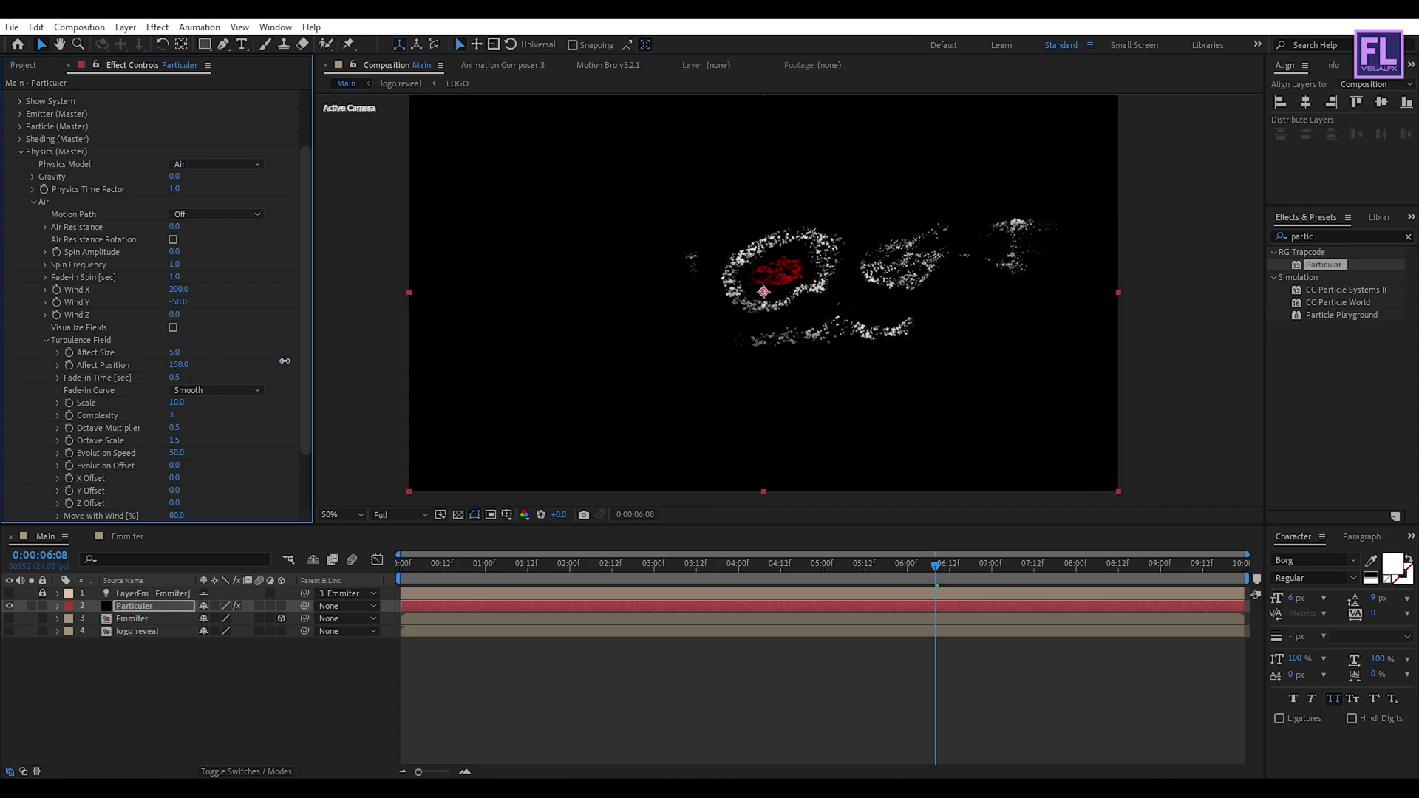
Scrub through the composition between about 4 and 6 seconds to review the particle motion, and collapse the Particular effect
{"action": "left_click_drag", "start_coordinate": [939, 567], "coordinate": [743, 566]}
{"action": "left_click_drag", "start_coordinate": [832, 564], "coordinate": [924, 566]}
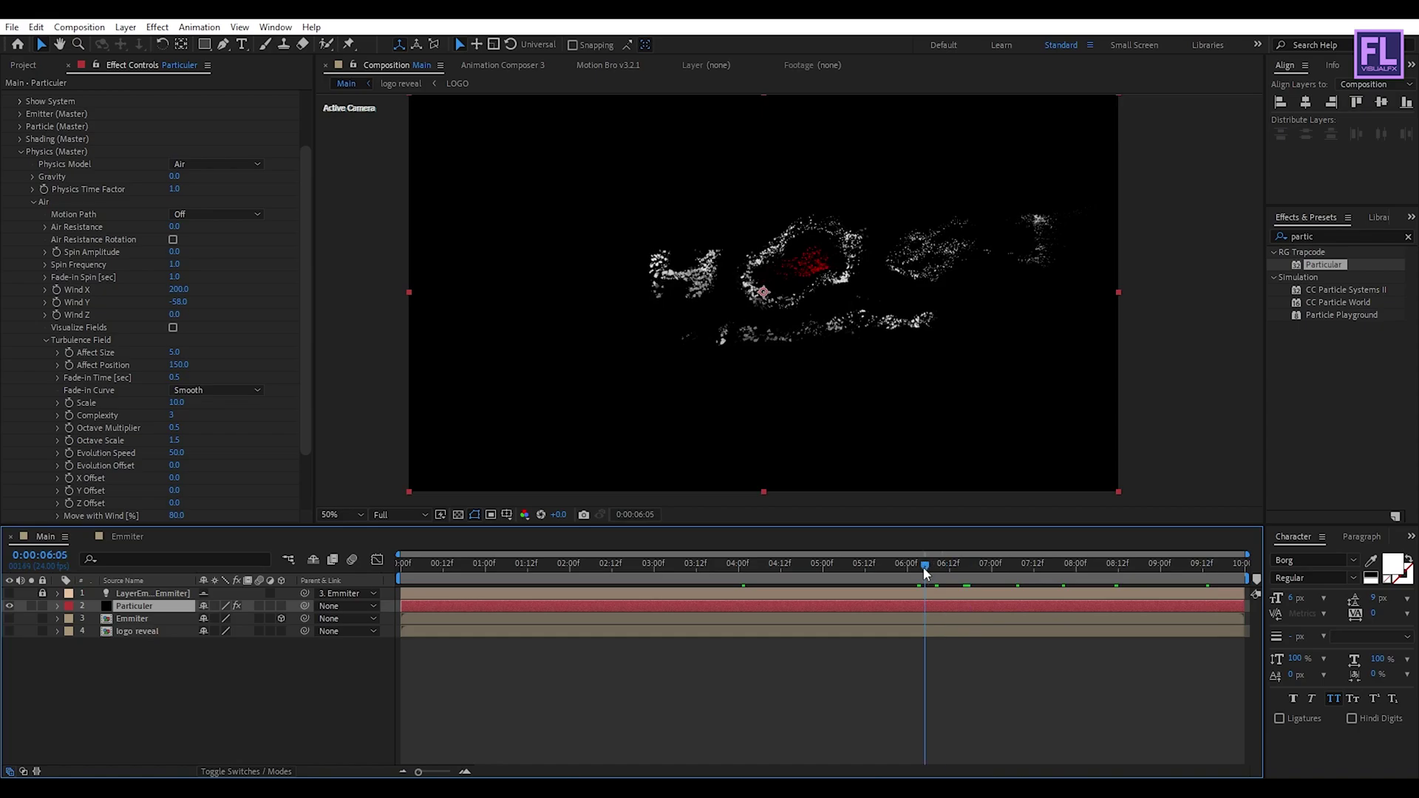
{"action": "scroll", "coordinate": [45, 176], "scroll_direction": "up", "scroll_amount": 3}
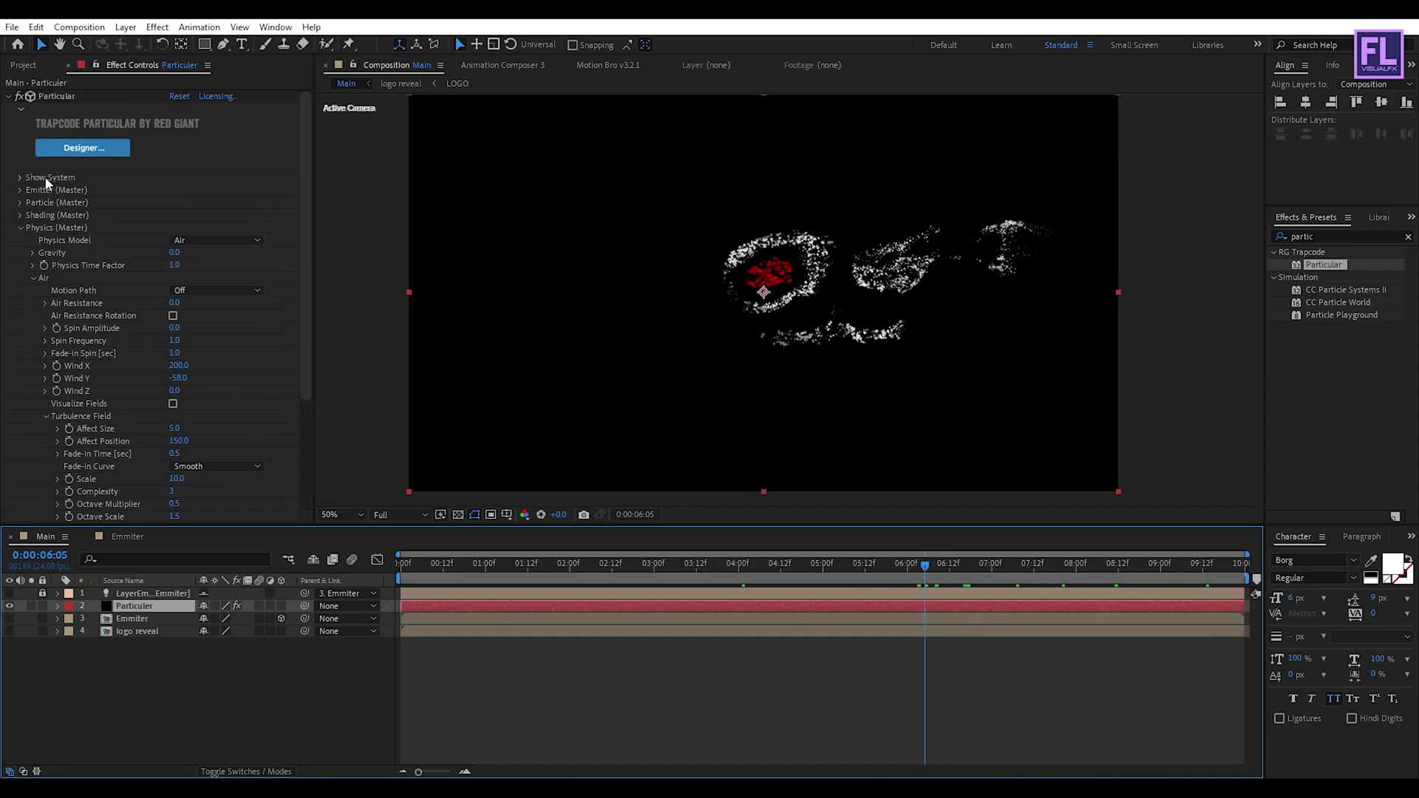
{"action": "left_click", "coordinate": [20, 109]}
{"action": "left_click", "coordinate": [8, 97]}
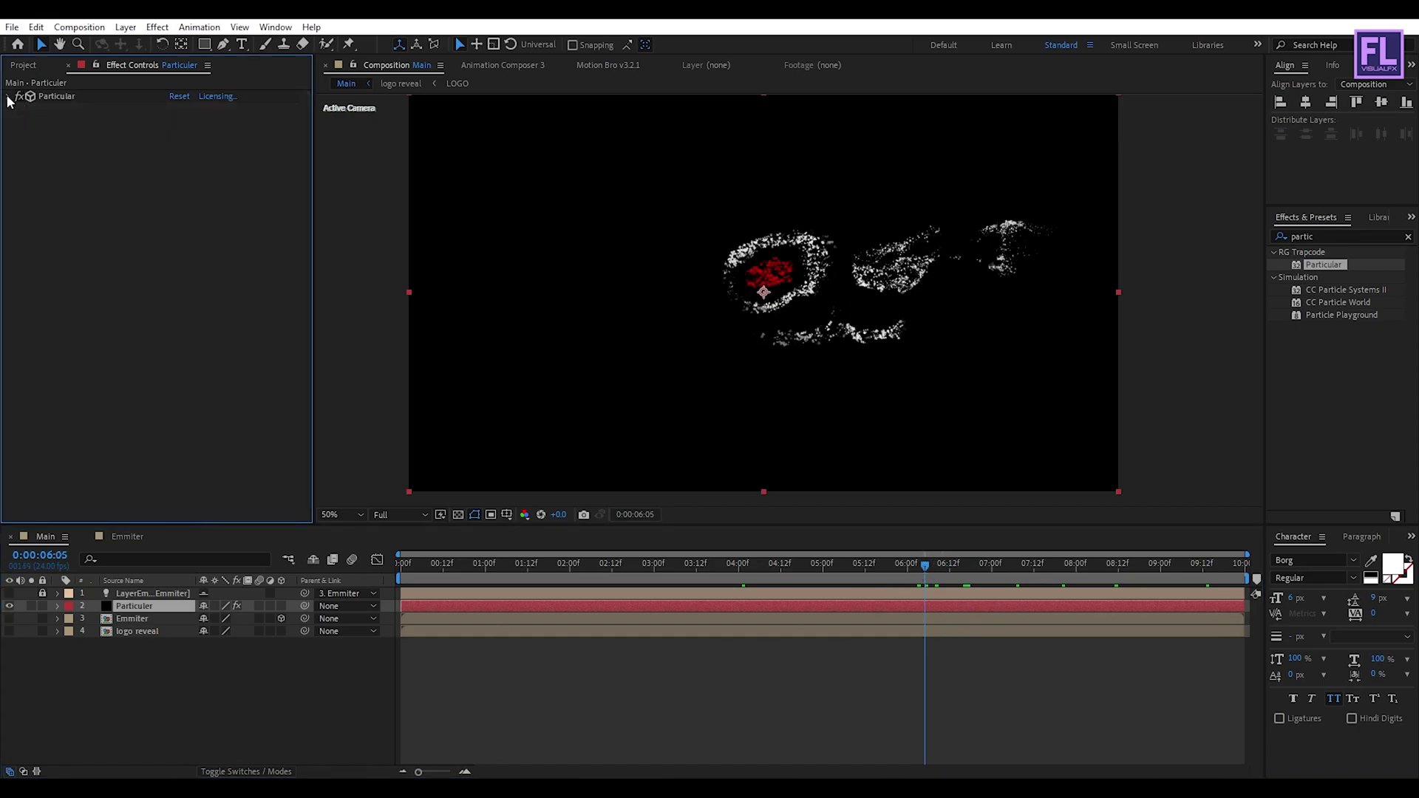
Make the logo reveal layer visible and place the Emmiter layer beneath it
{"action": "left_click", "coordinate": [87, 657]}
{"action": "left_click", "coordinate": [140, 632]}
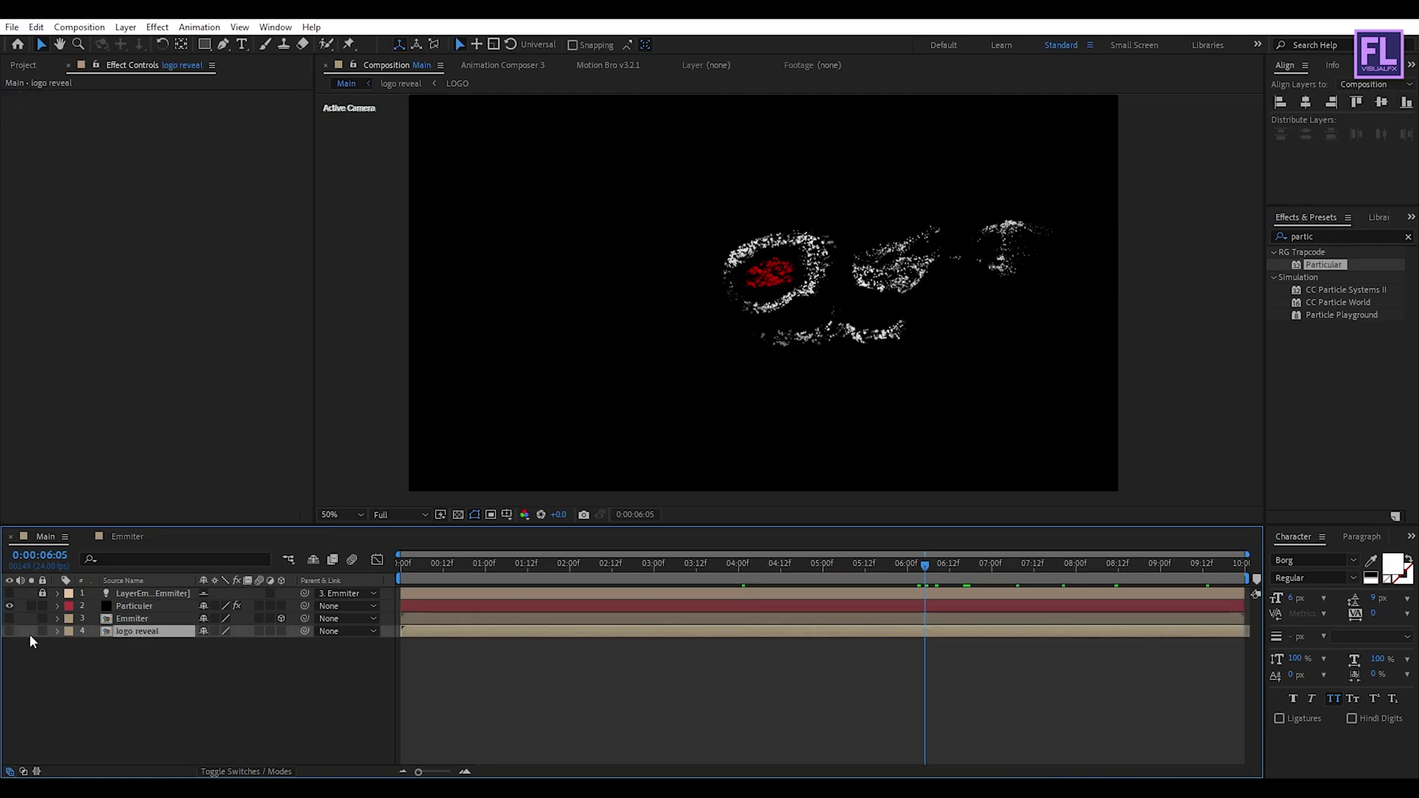
{"action": "left_click", "coordinate": [9, 631]}
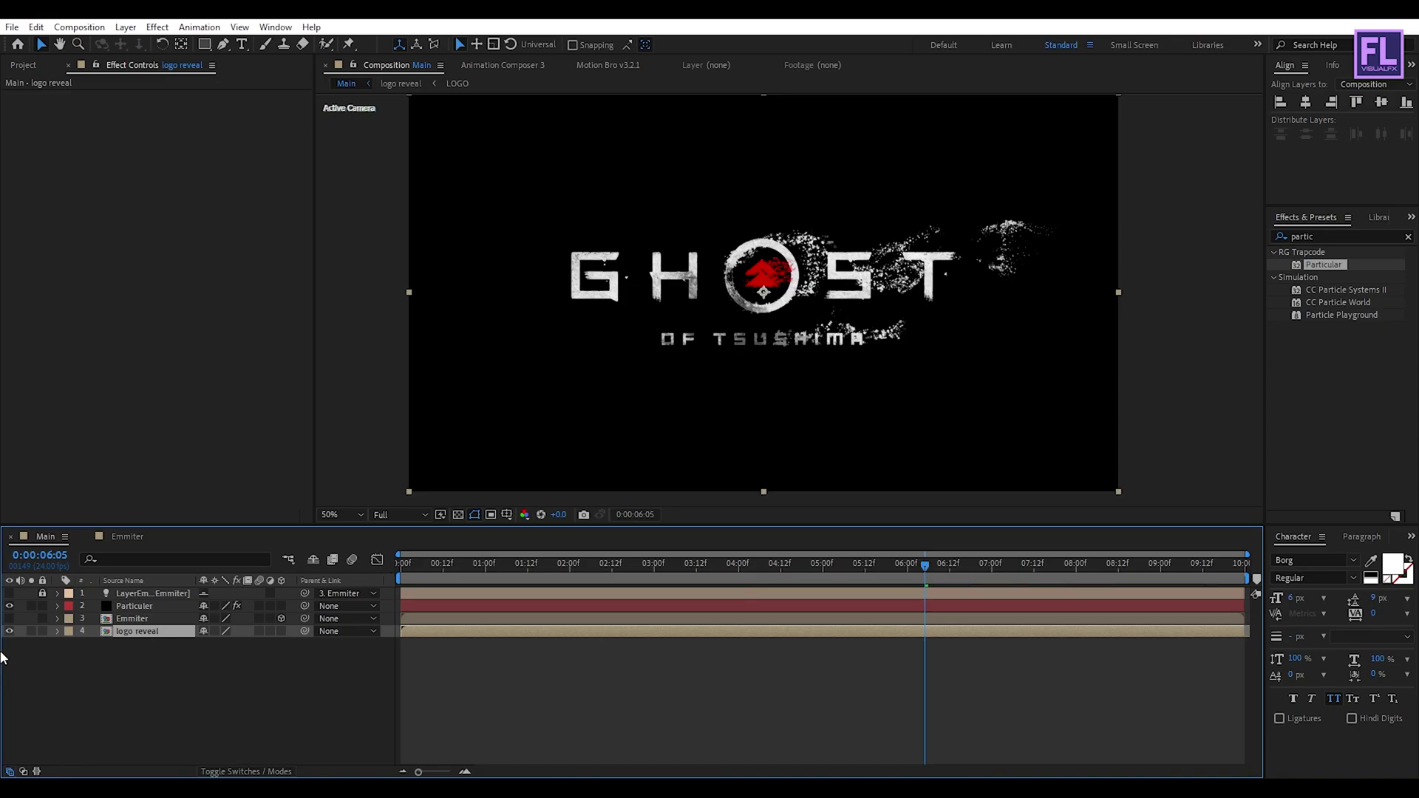
{"action": "left_click_drag", "start_coordinate": [141, 620], "coordinate": [137, 640]}
{"action": "left_click", "coordinate": [136, 663]}
Find the Linear Wipe animation preset and apply it to the logo reveal layer
{"action": "left_click", "coordinate": [135, 618]}
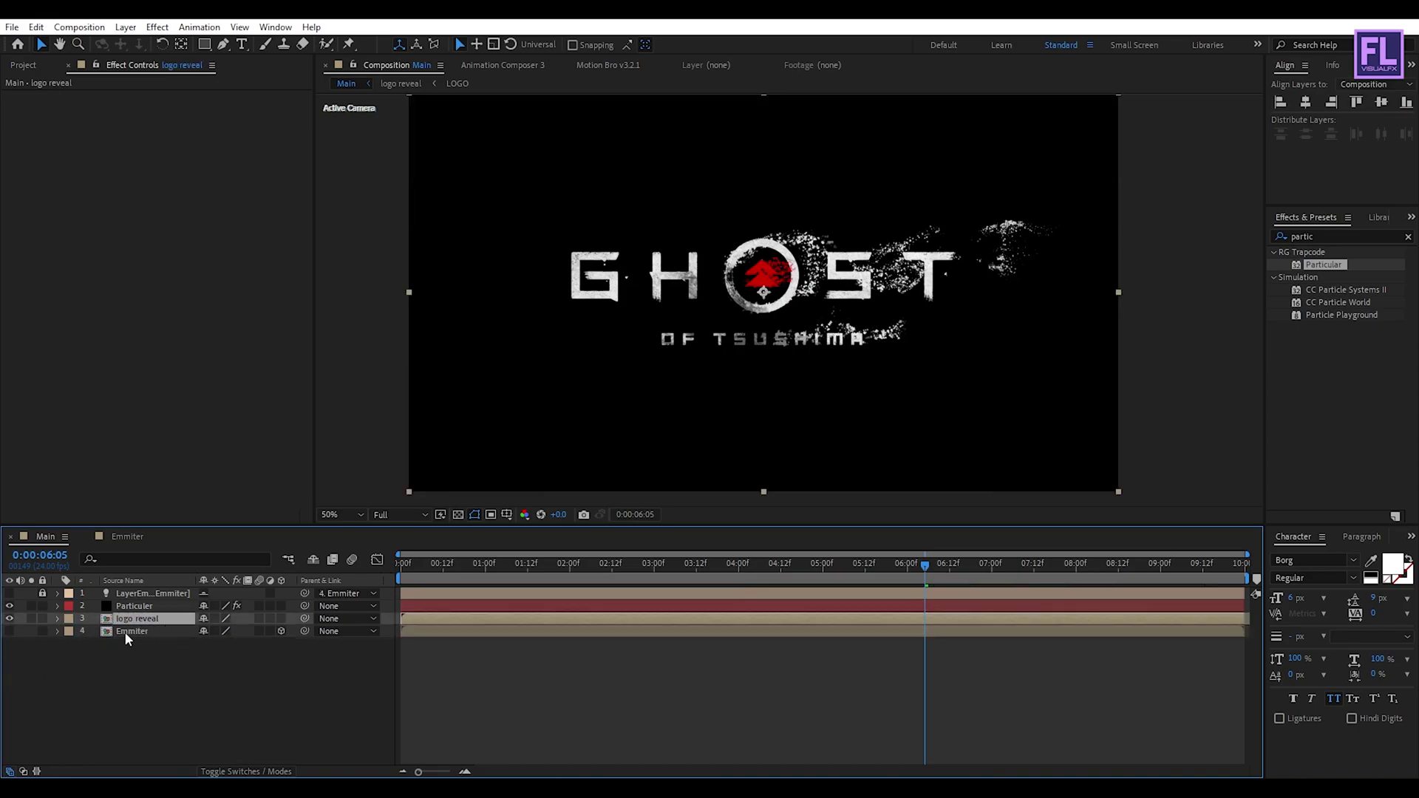
{"action": "left_click", "coordinate": [1319, 235]}
{"action": "double_click", "coordinate": [1319, 234]}
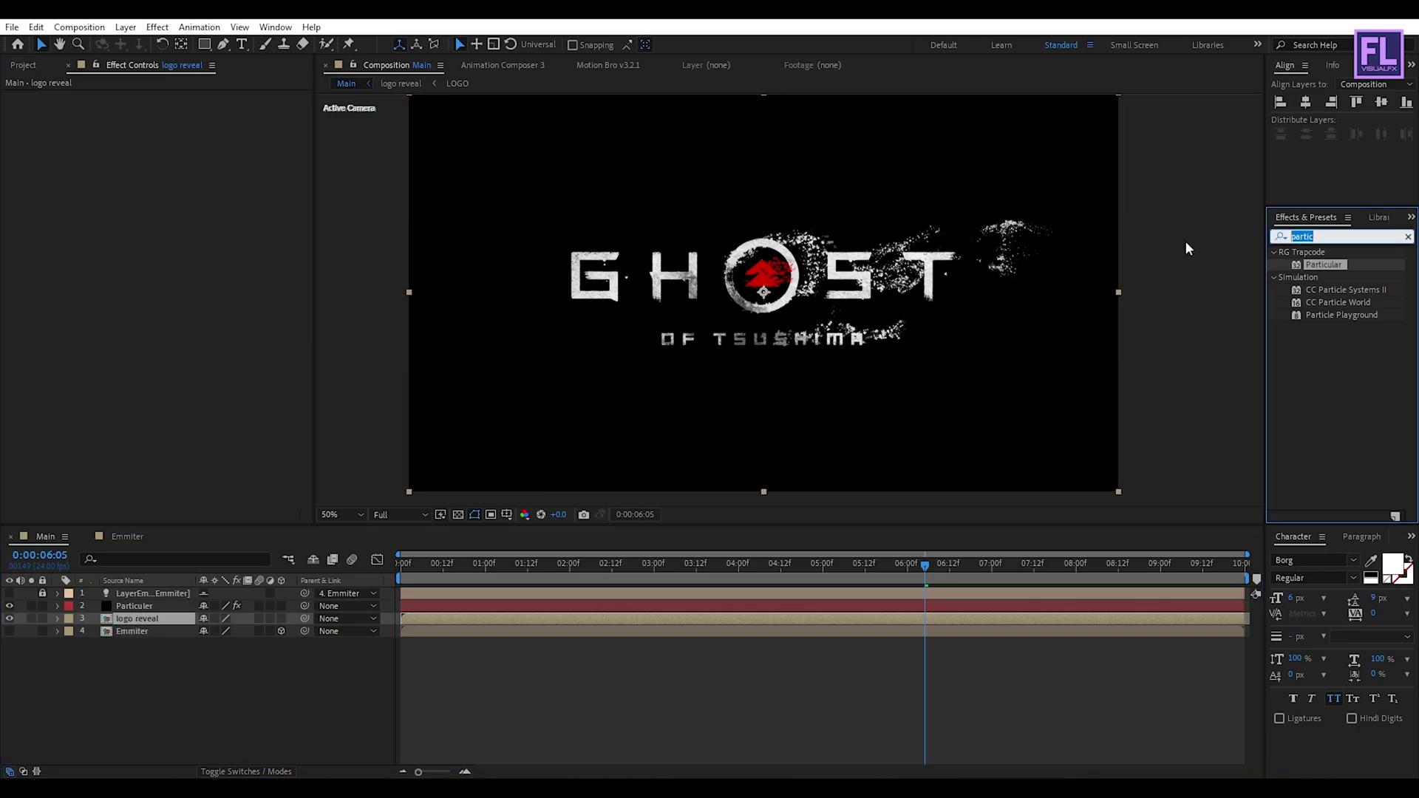
{"action": "type", "text": "linr"}
{"action": "key", "text": "BackSpace"}
{"action": "type", "text": "ea"}
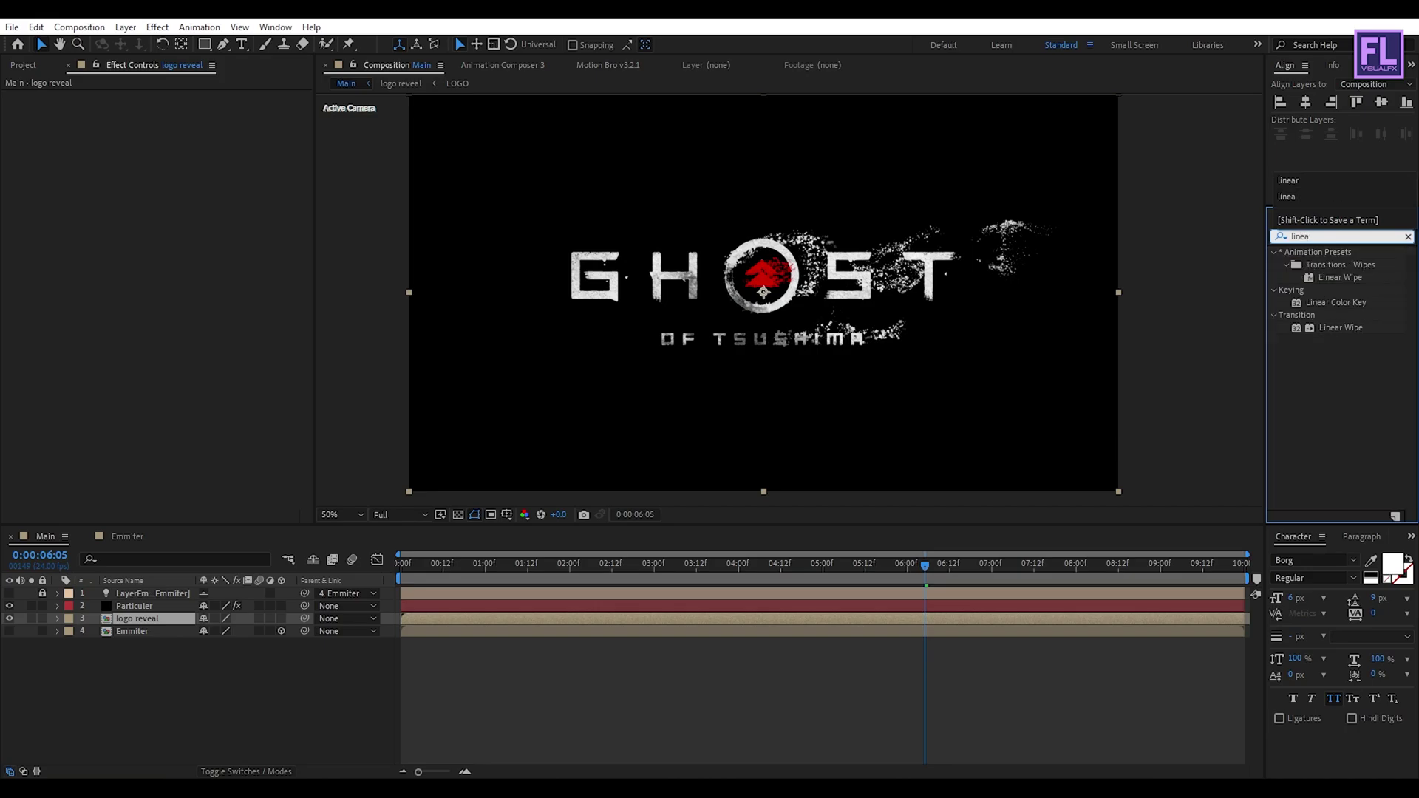
{"action": "left_click", "coordinate": [1337, 279]}
{"action": "left_click_drag", "start_coordinate": [1344, 285], "coordinate": [170, 622]}
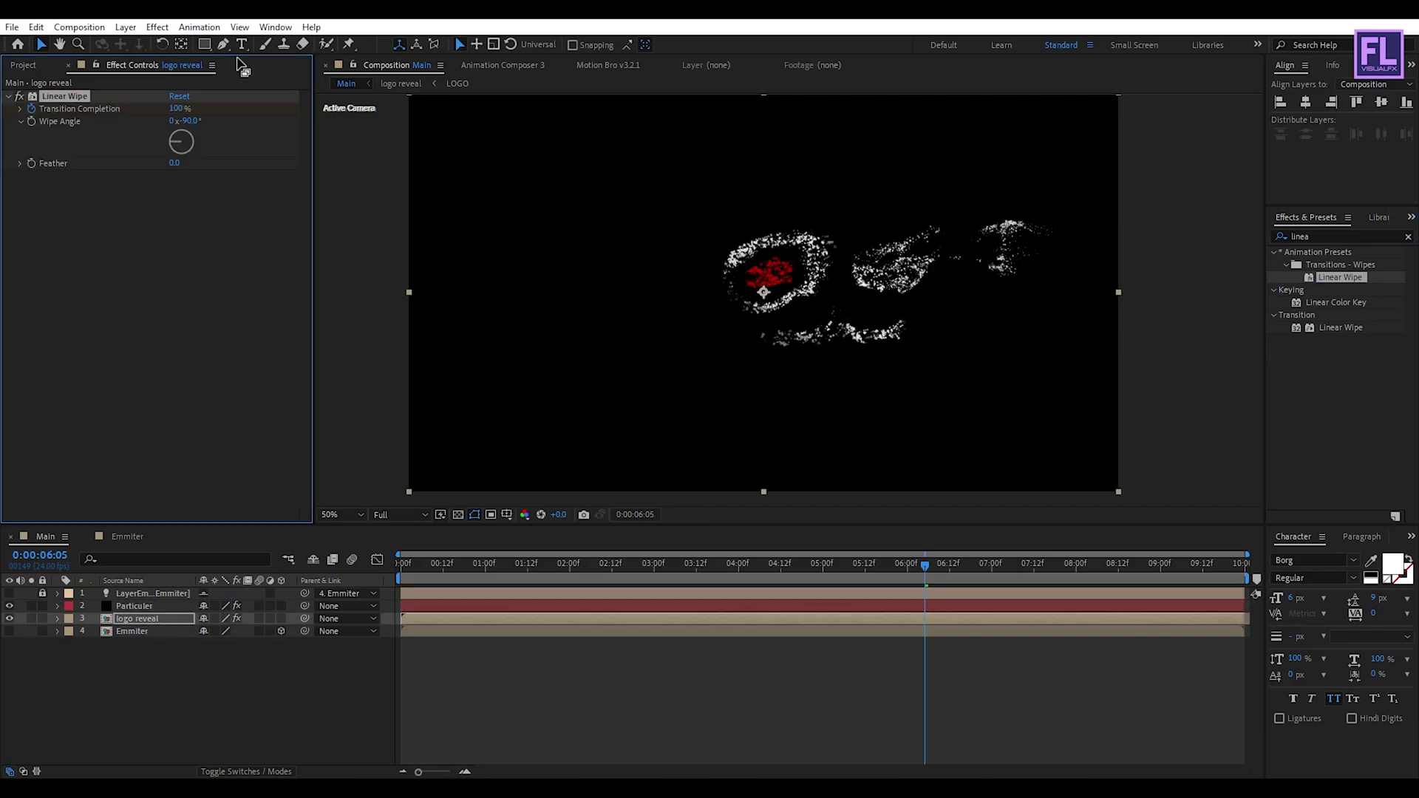
Set the Linear Wipe angle to -136° and reveal the logo reveal layer's keyframed properties
{"action": "left_click_drag", "start_coordinate": [187, 163], "coordinate": [169, 150]}
{"action": "left_click_drag", "start_coordinate": [180, 142], "coordinate": [174, 153]}
{"action": "left_click", "coordinate": [167, 625]}
{"action": "key", "text": "u"}
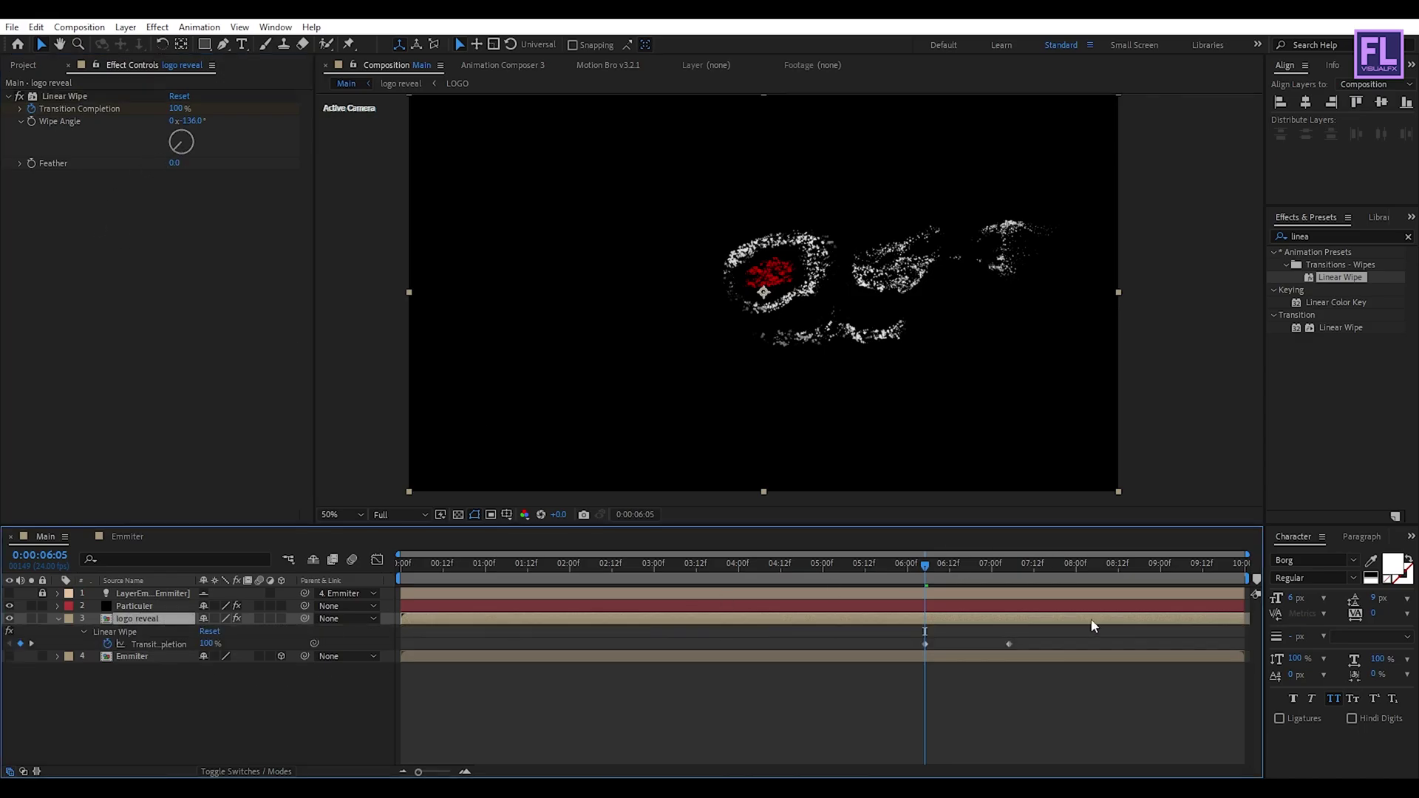
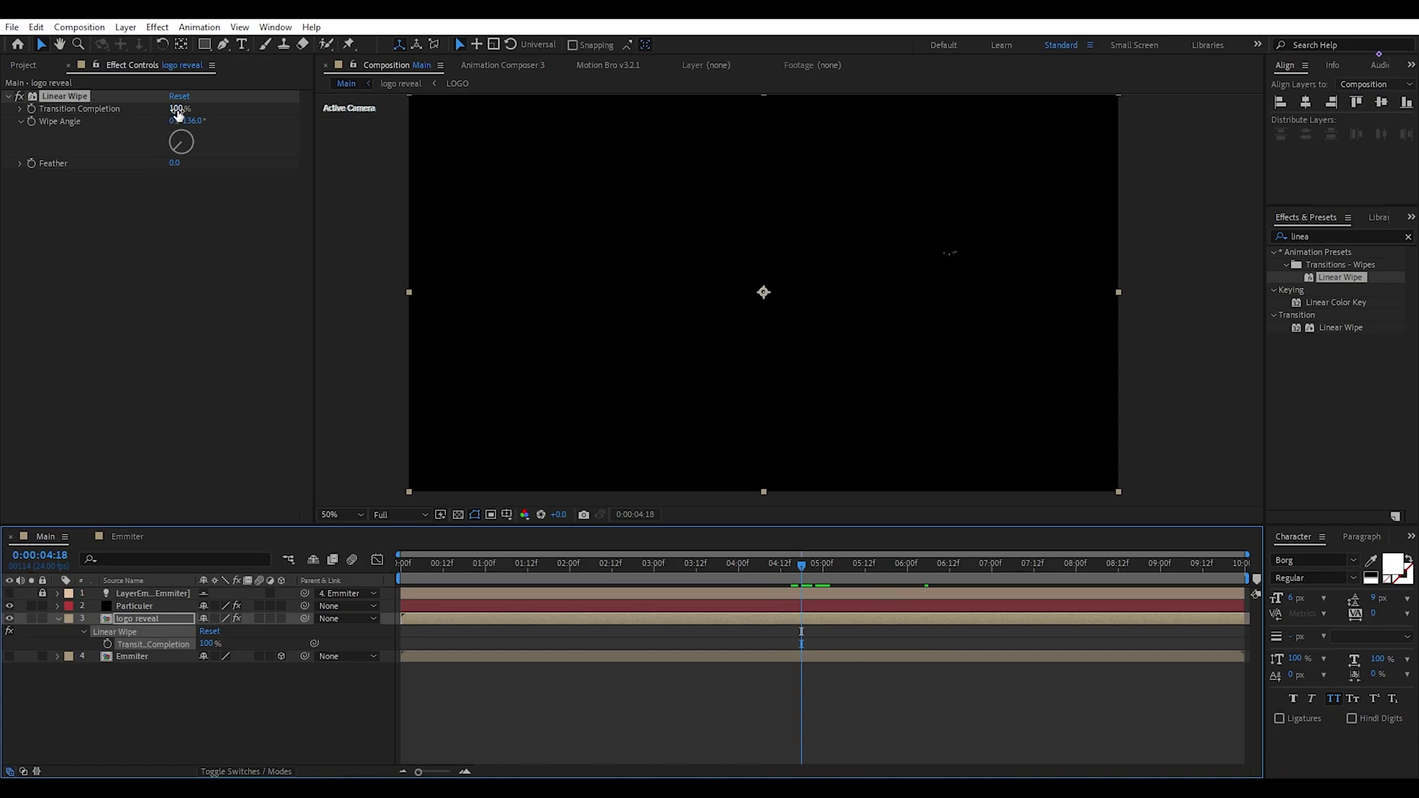
Keyframe the wipe's Transition Completion at 27% at 0:00:04:18 and 74% at 0:00:07:11
{"action": "left_click_drag", "start_coordinate": [177, 111], "coordinate": [126, 109]}
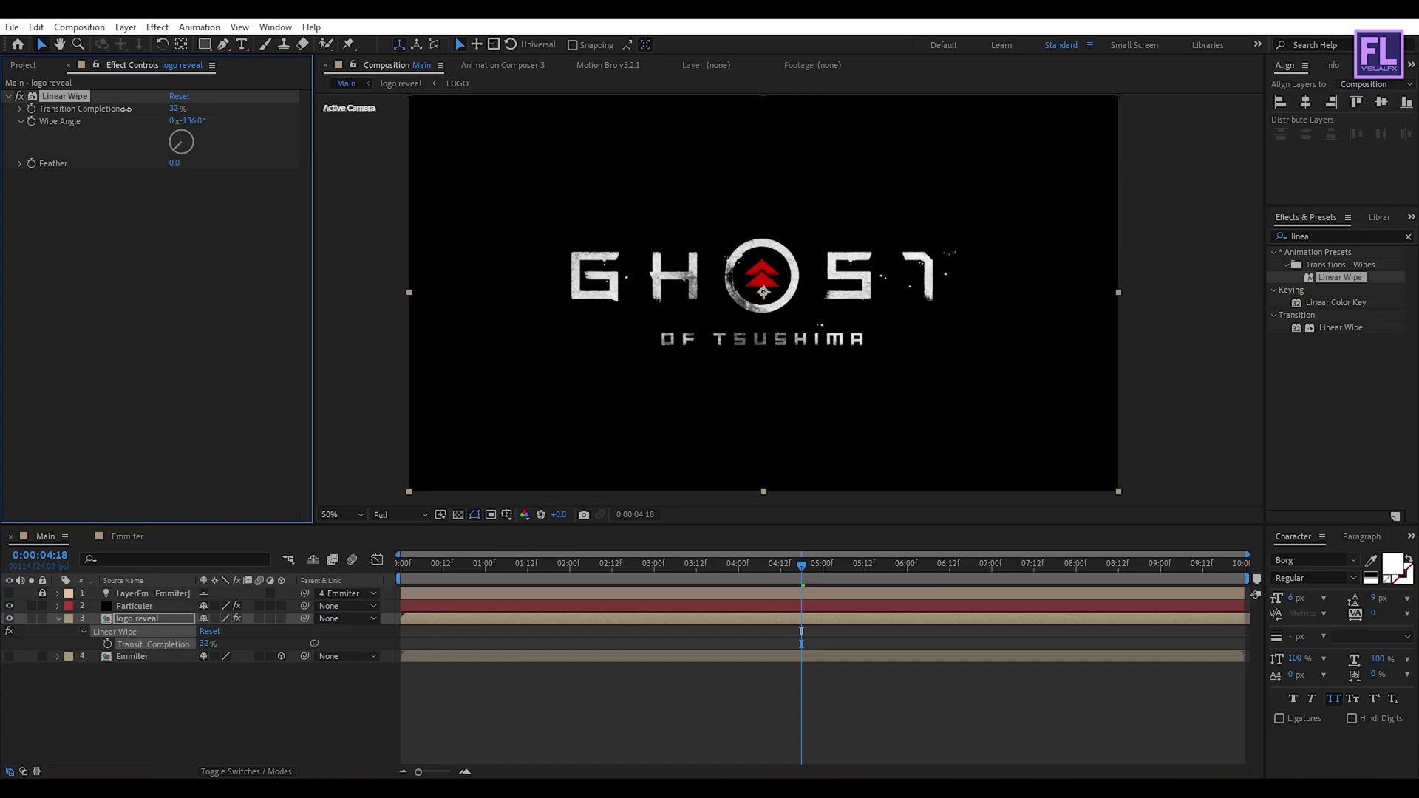
{"action": "left_click", "coordinate": [32, 109]}
{"action": "left_click", "coordinate": [803, 566]}
{"action": "left_click_drag", "start_coordinate": [802, 568], "coordinate": [1033, 565]}
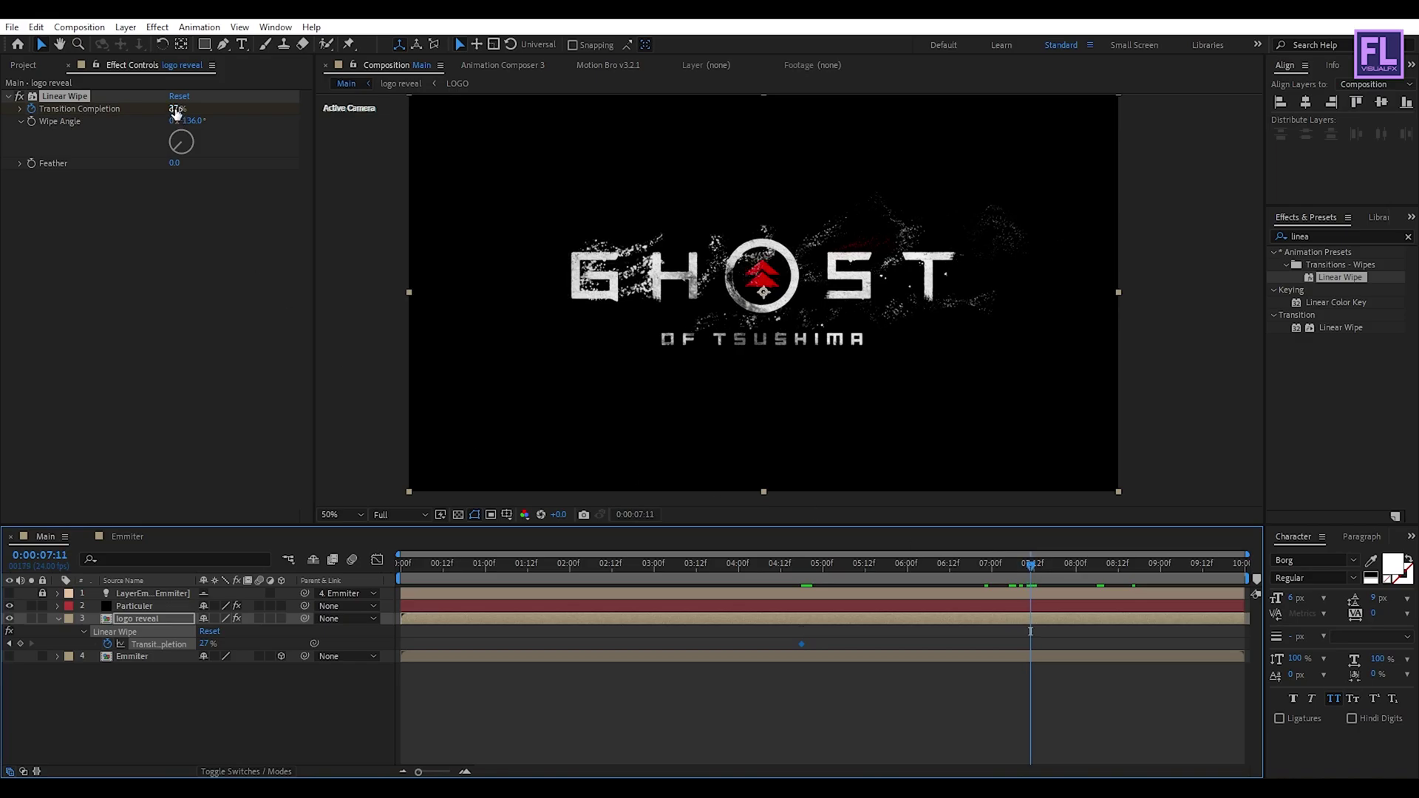
{"action": "left_click_drag", "start_coordinate": [177, 109], "coordinate": [203, 108]}
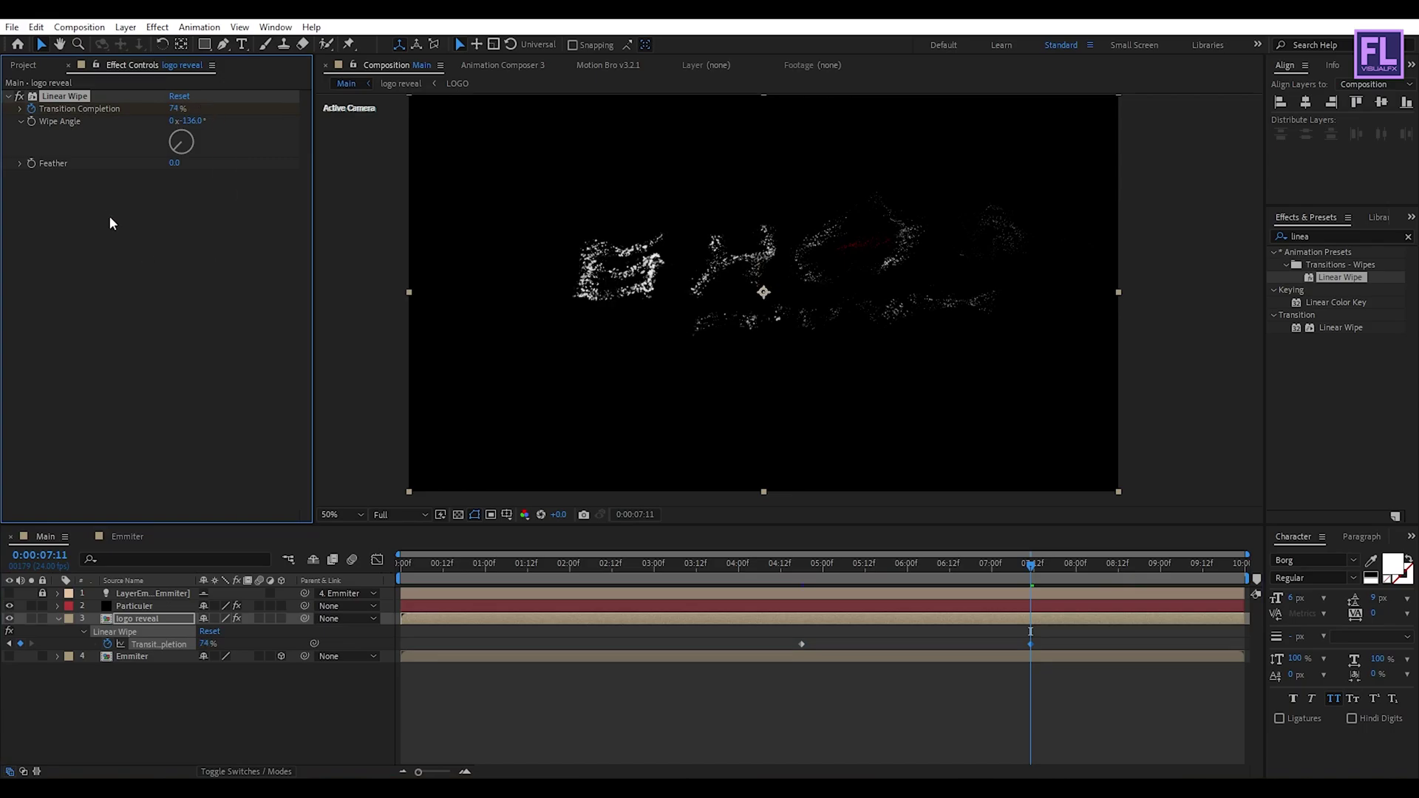
Set the Linear Wipe feather to 40
{"action": "left_click", "coordinate": [49, 171]}
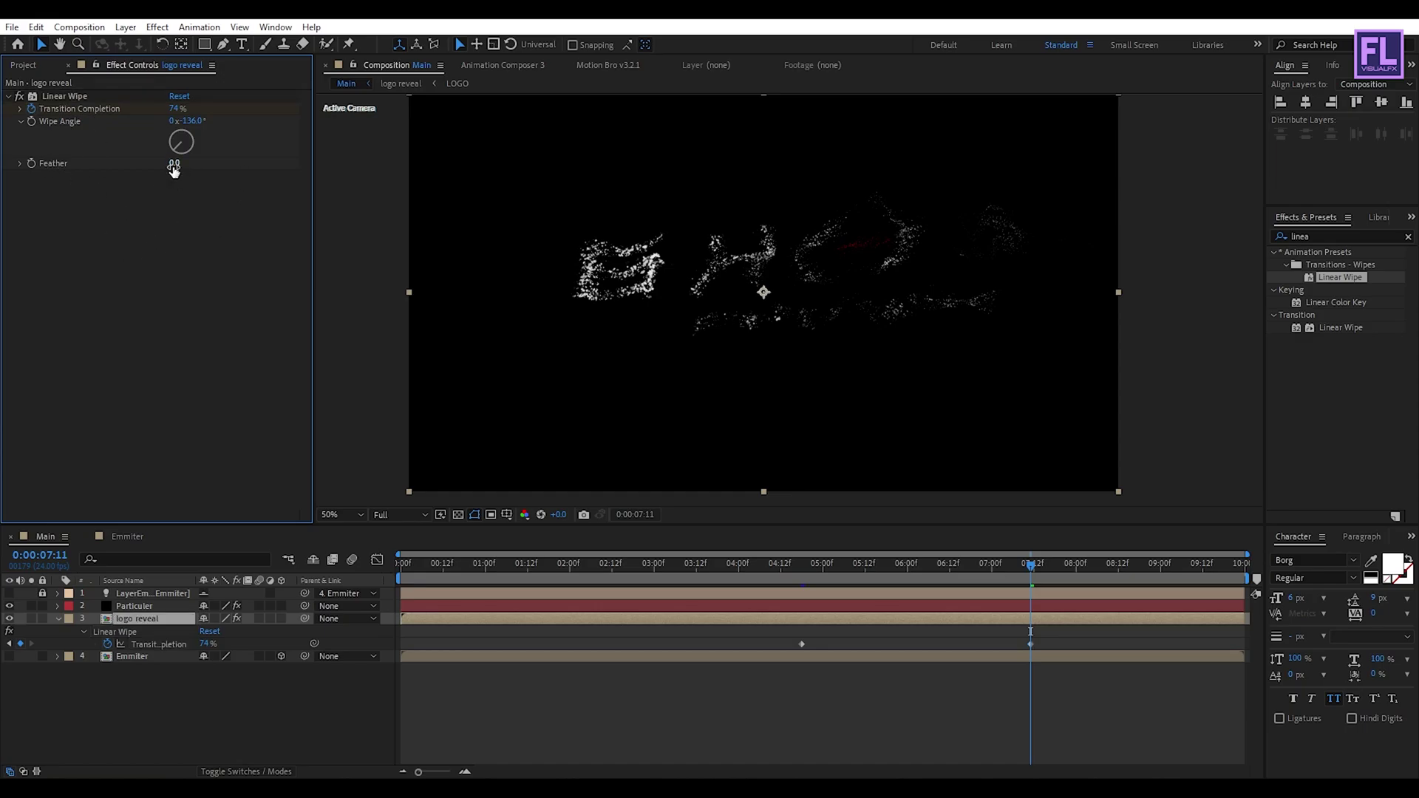
{"action": "left_click_drag", "start_coordinate": [174, 169], "coordinate": [187, 166]}
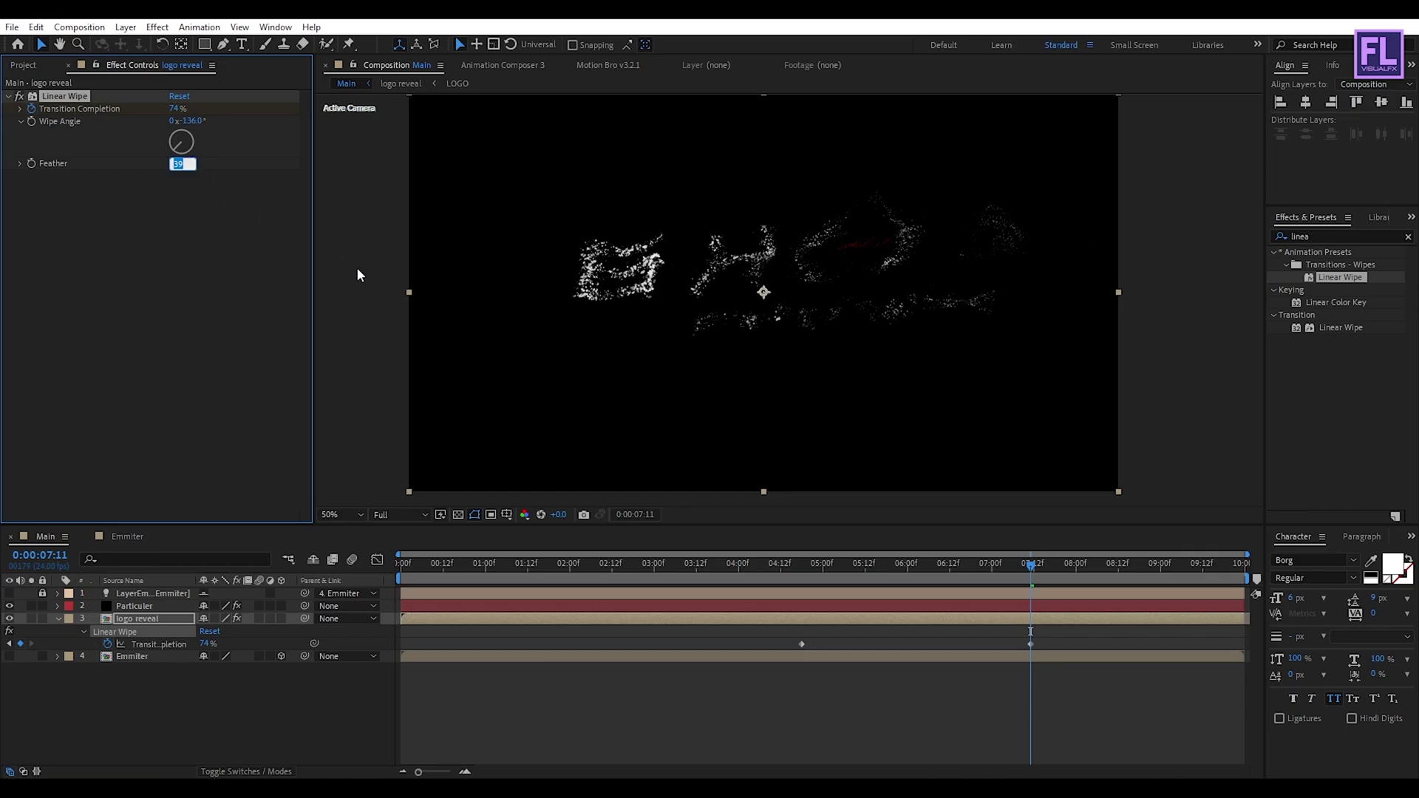
{"action": "type", "text": "40"}
{"action": "key", "text": "Return"}
Check the wipe against the particles and move the last Transition Completion keyframe to about 0:00:07:17
{"action": "left_click_drag", "start_coordinate": [1010, 565], "coordinate": [828, 565]}
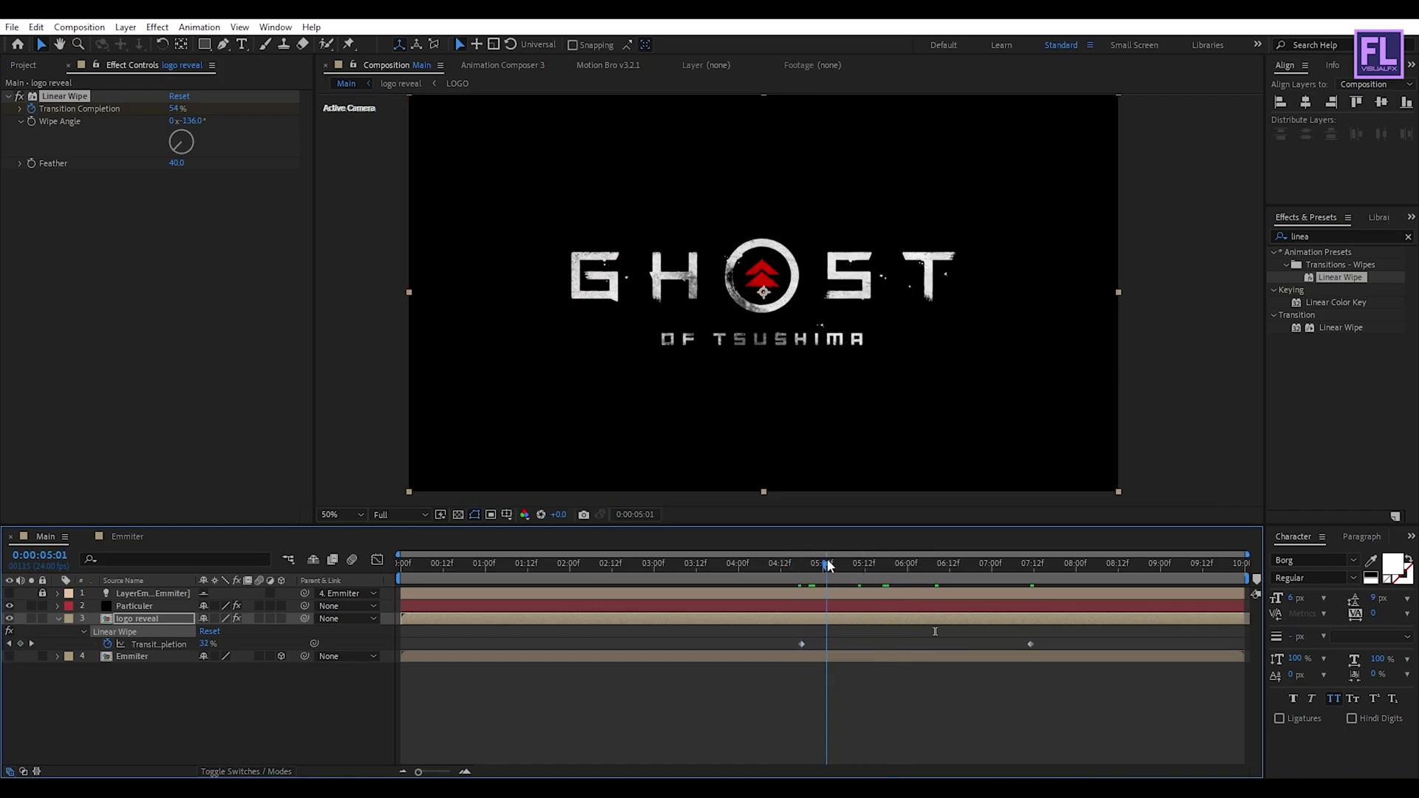
{"action": "left_click", "coordinate": [873, 566]}
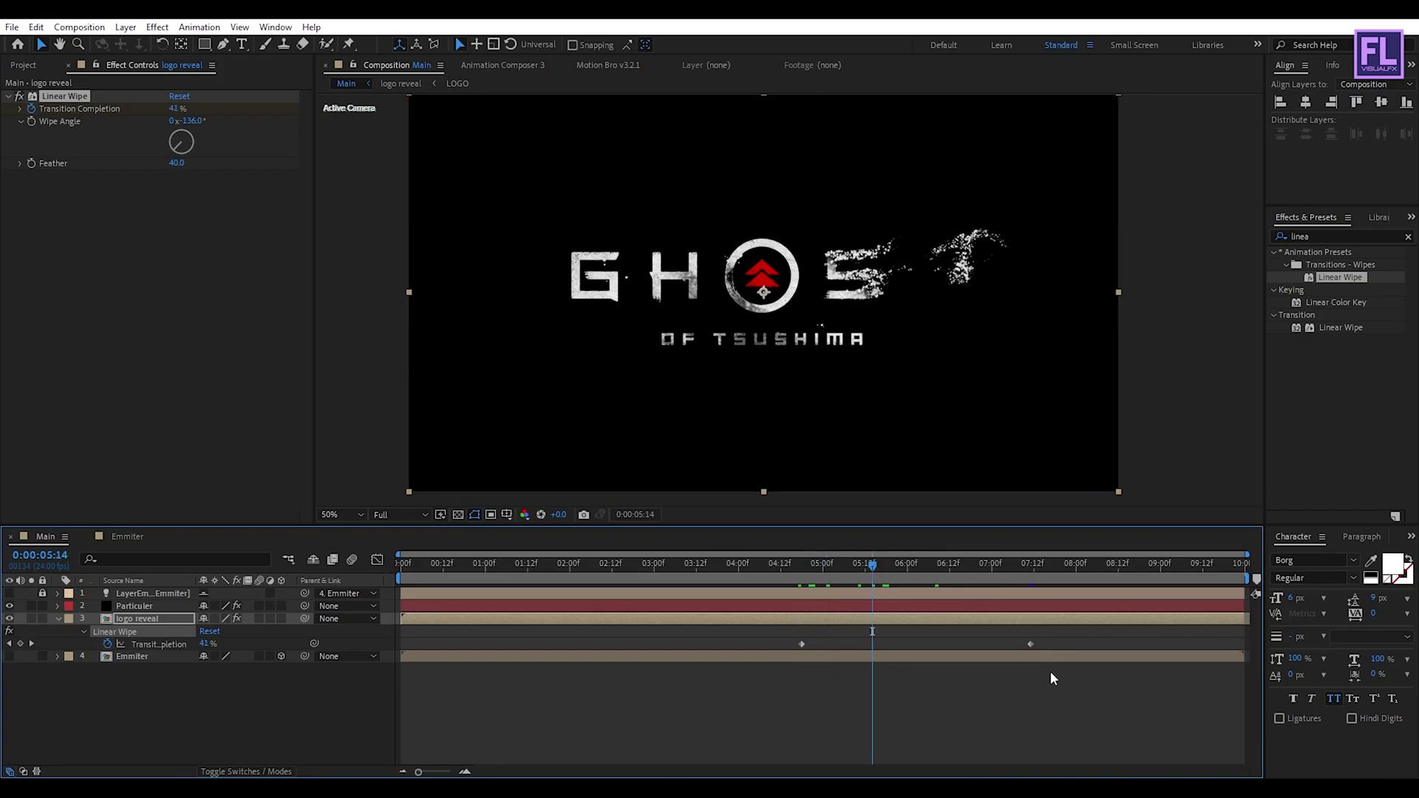
{"action": "left_click_drag", "start_coordinate": [1030, 643], "coordinate": [1058, 622]}
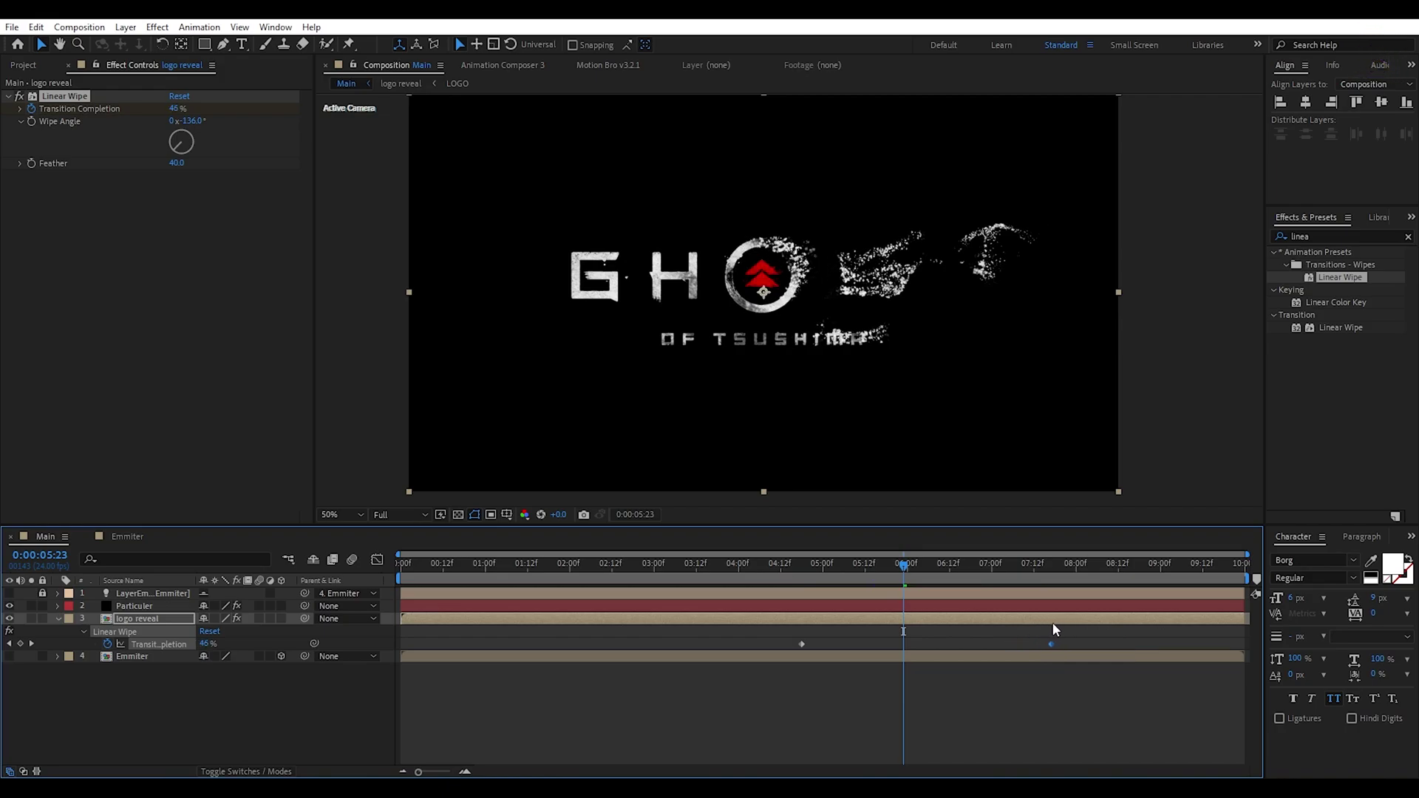
Preview the logo disintegration from the first frame with the logo reveal layer's properties collapsed, and return to 0:00:06:04
{"action": "left_click_drag", "start_coordinate": [907, 566], "coordinate": [401, 583]}
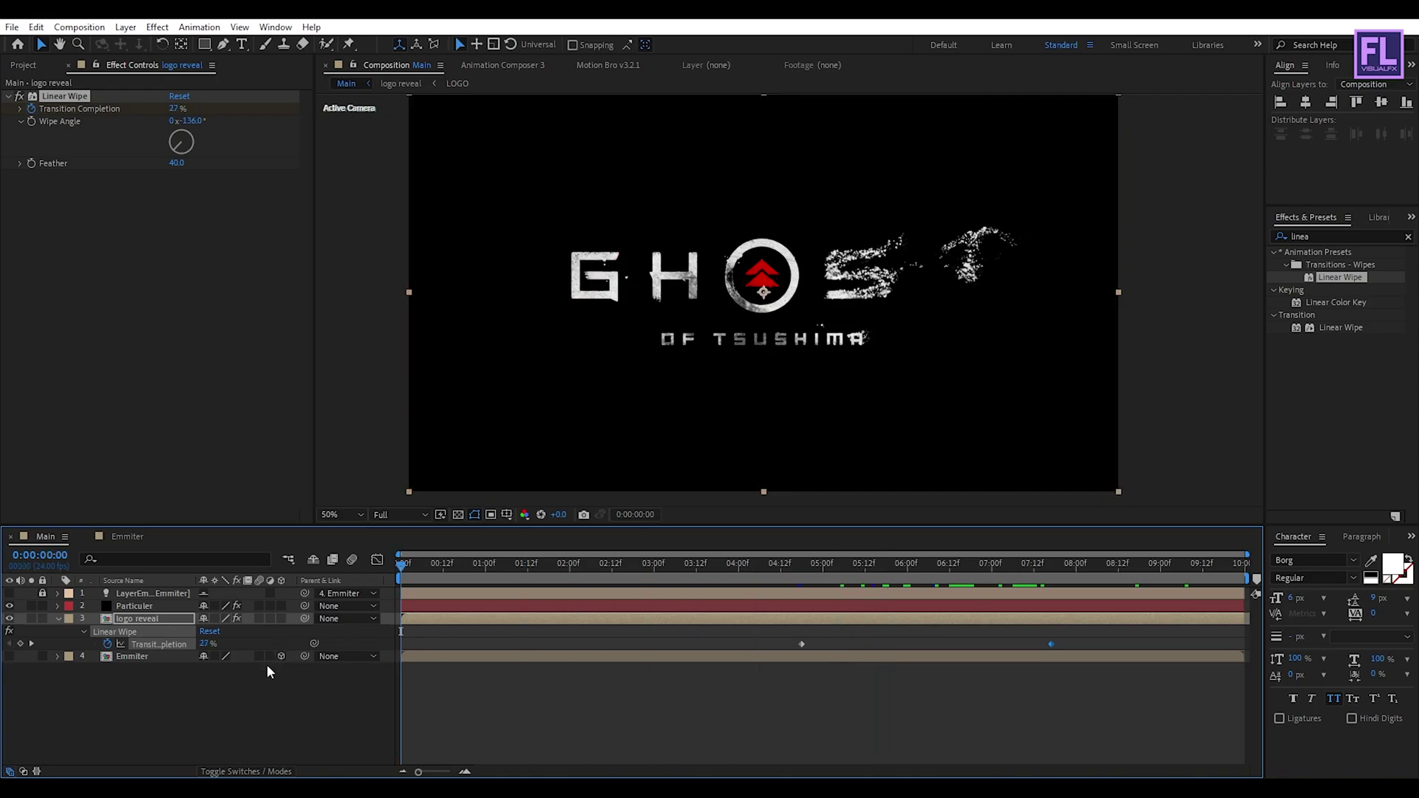
{"action": "left_click", "coordinate": [51, 627]}
{"action": "left_click", "coordinate": [114, 685]}
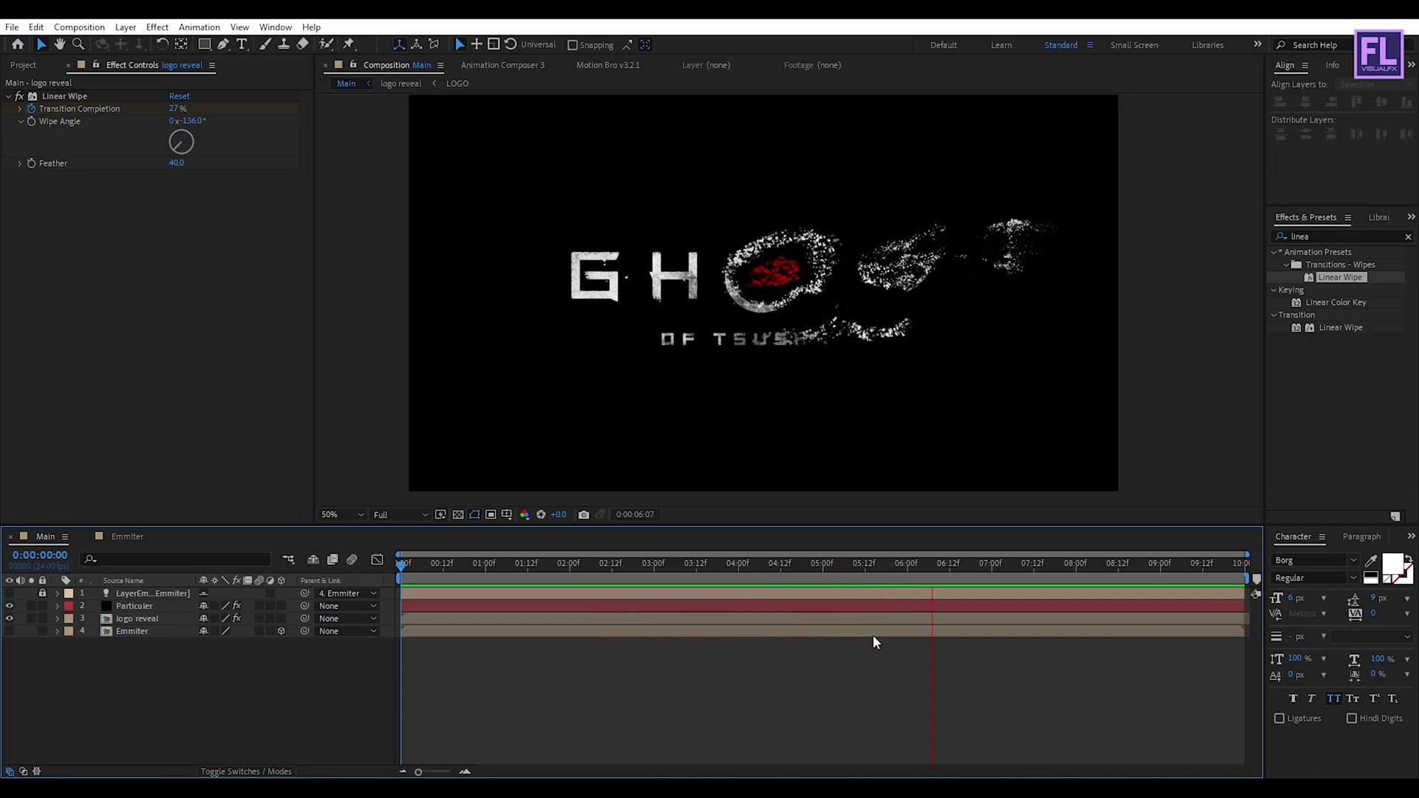
{"action": "mouse_move", "coordinate": [909, 565]}
{"action": "left_mouse_down"}
{"action": "mouse_move", "coordinate": [834, 583]}
{"action": "mouse_move", "coordinate": [933, 574]}
{"action": "mouse_move", "coordinate": [922, 573]}
{"action": "left_mouse_up"}
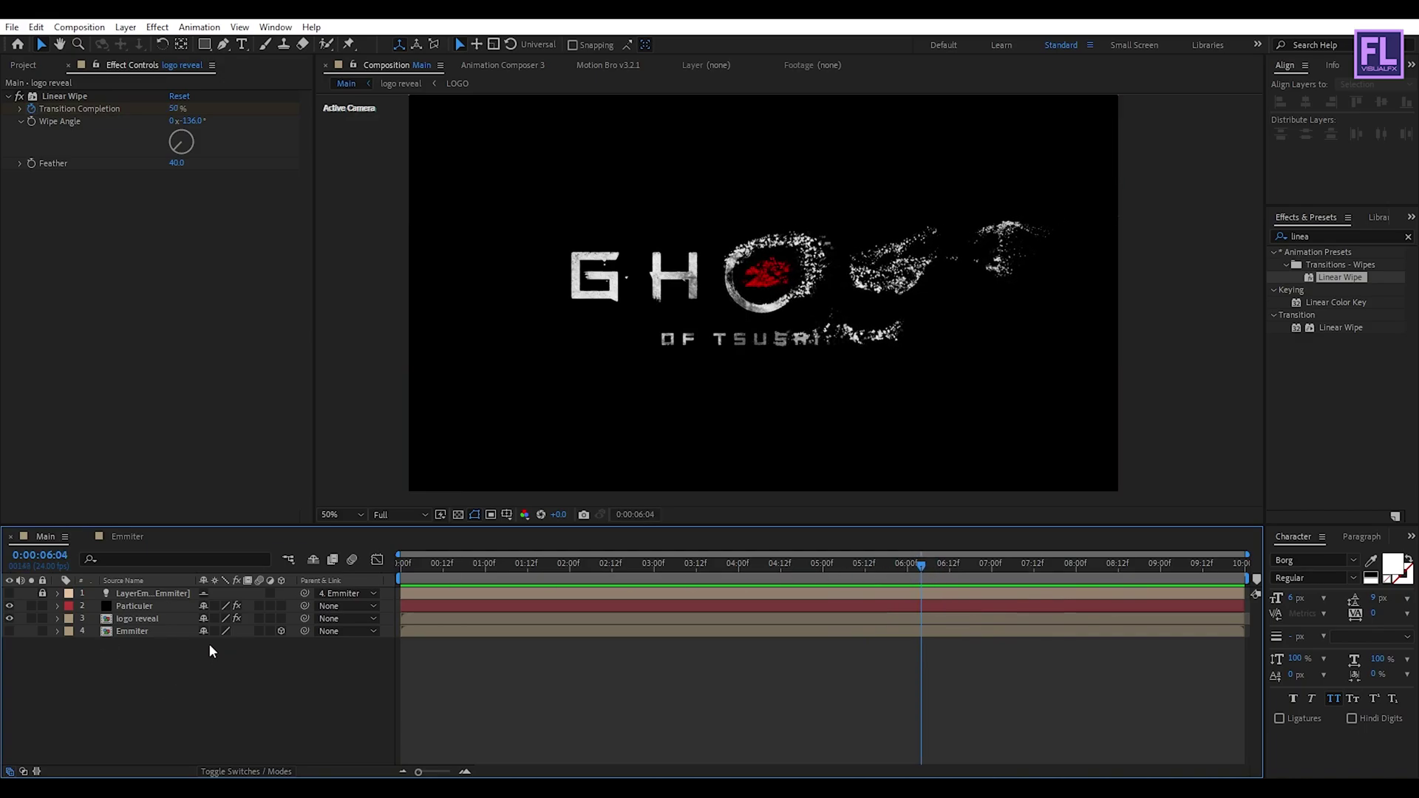
Add the Flying Leaves in the Wind.mov footage as the uppermost layer of the Main composition
{"action": "left_click", "coordinate": [18, 66]}
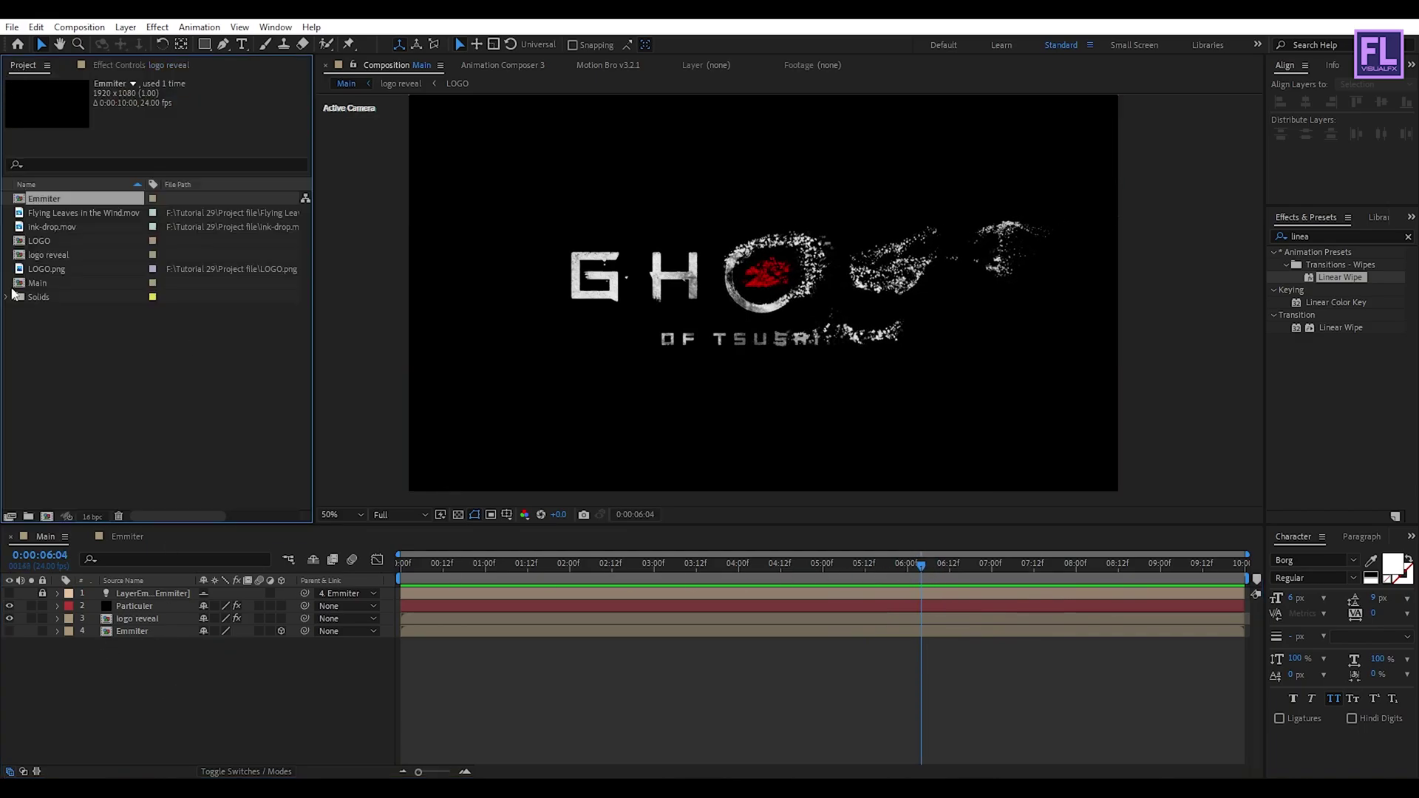
{"action": "left_click", "coordinate": [200, 398]}
{"action": "left_click", "coordinate": [66, 215]}
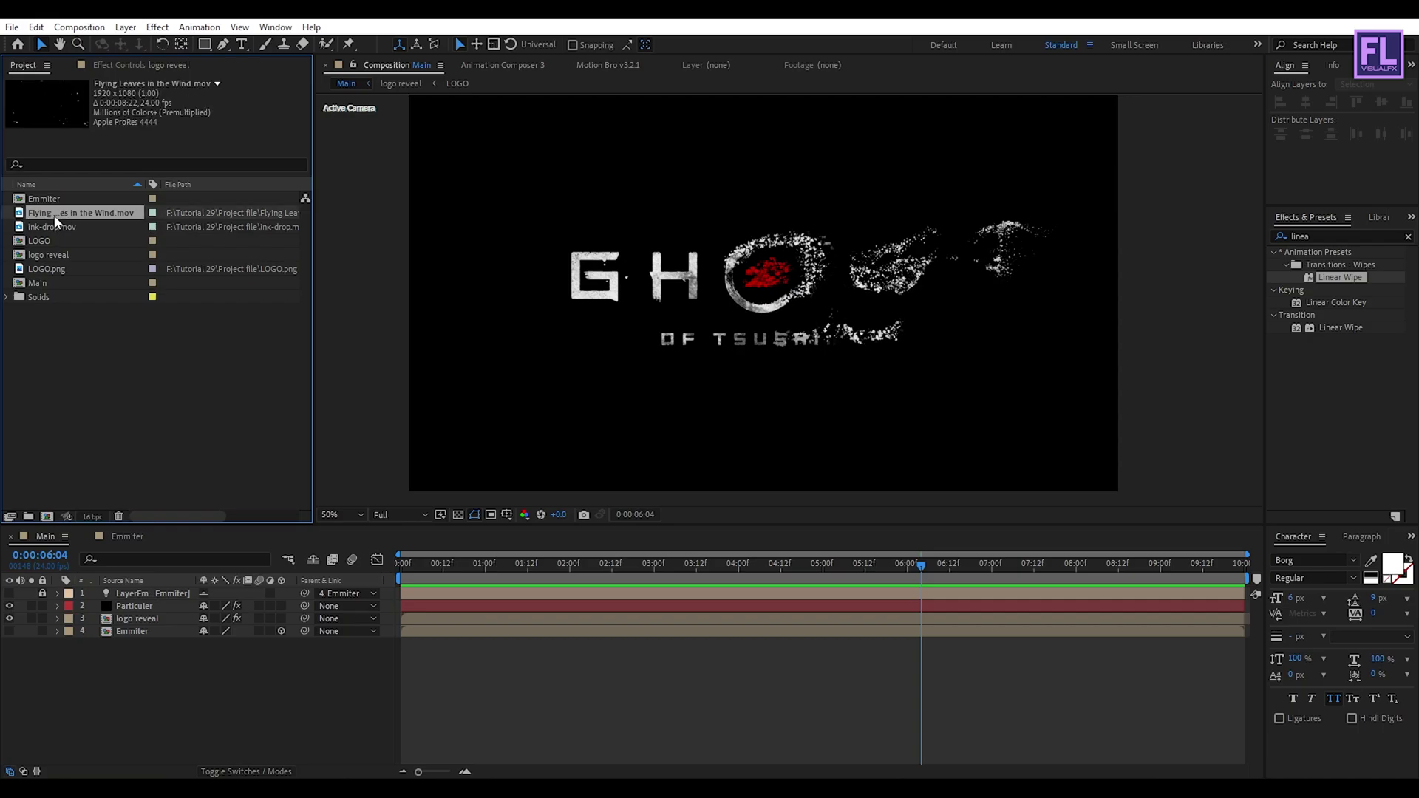
{"action": "left_click_drag", "start_coordinate": [63, 216], "coordinate": [169, 594]}
{"action": "left_click", "coordinate": [213, 696]}
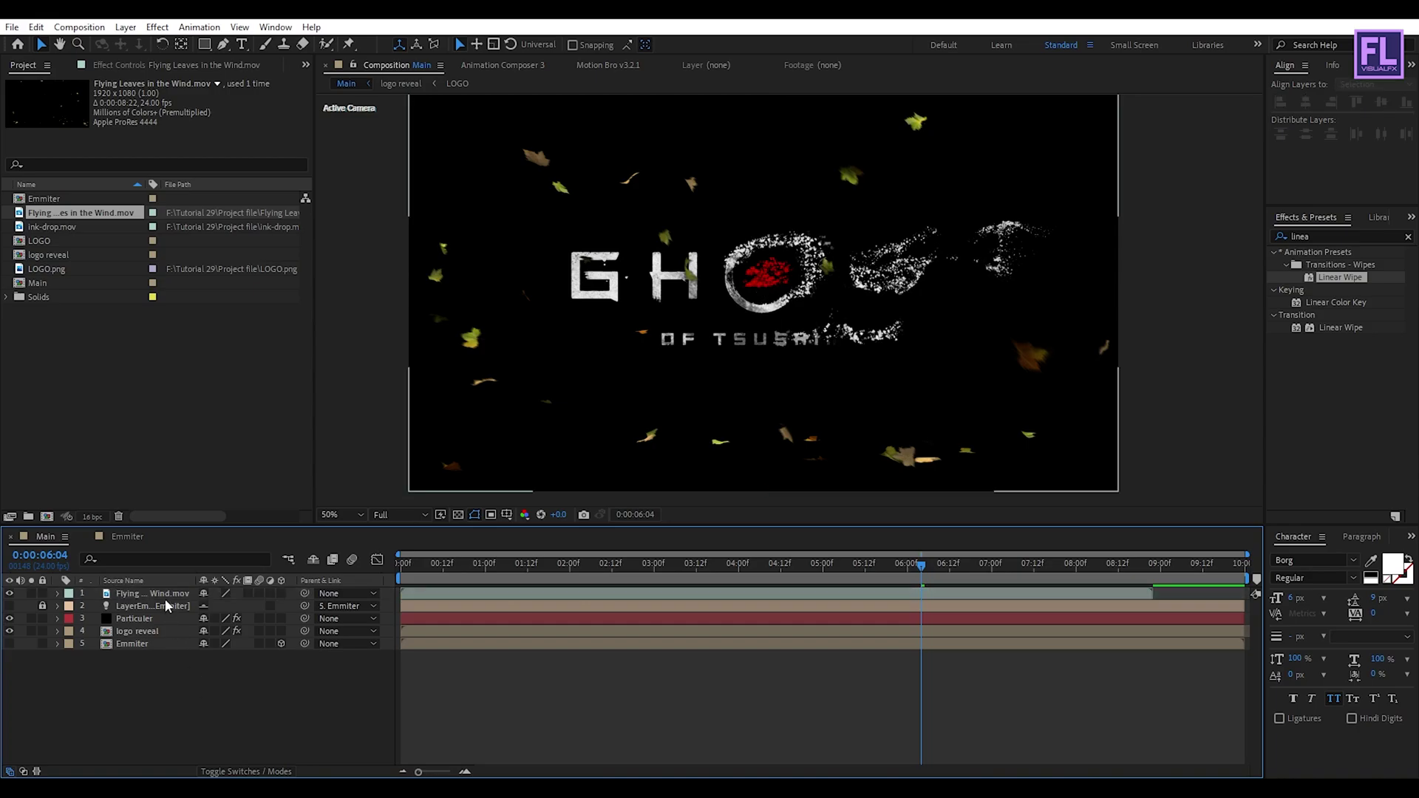
Flip the flying leaves layer vertically
{"action": "left_click", "coordinate": [165, 599]}
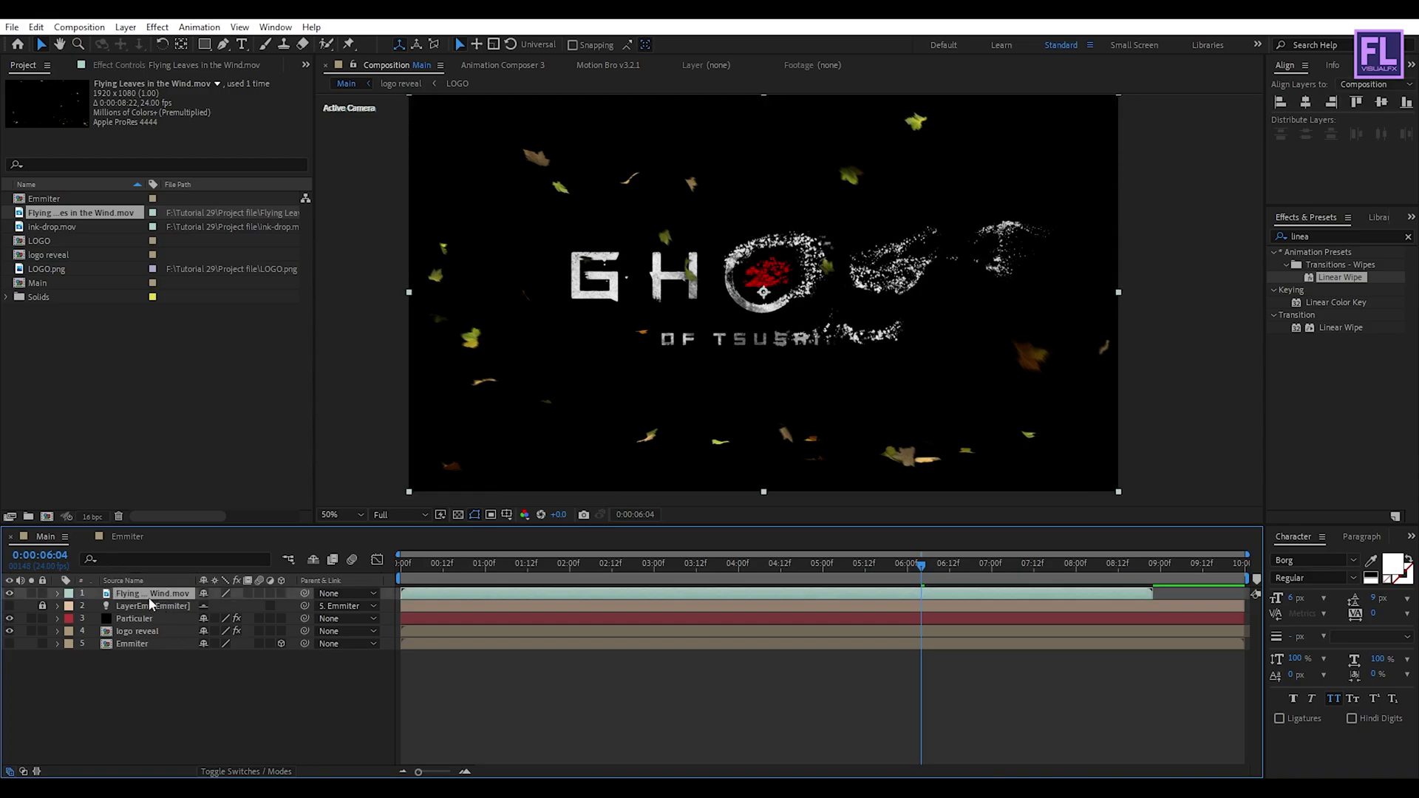
{"action": "right_click", "coordinate": [159, 600]}
{"action": "mouse_move", "coordinate": [229, 236]}
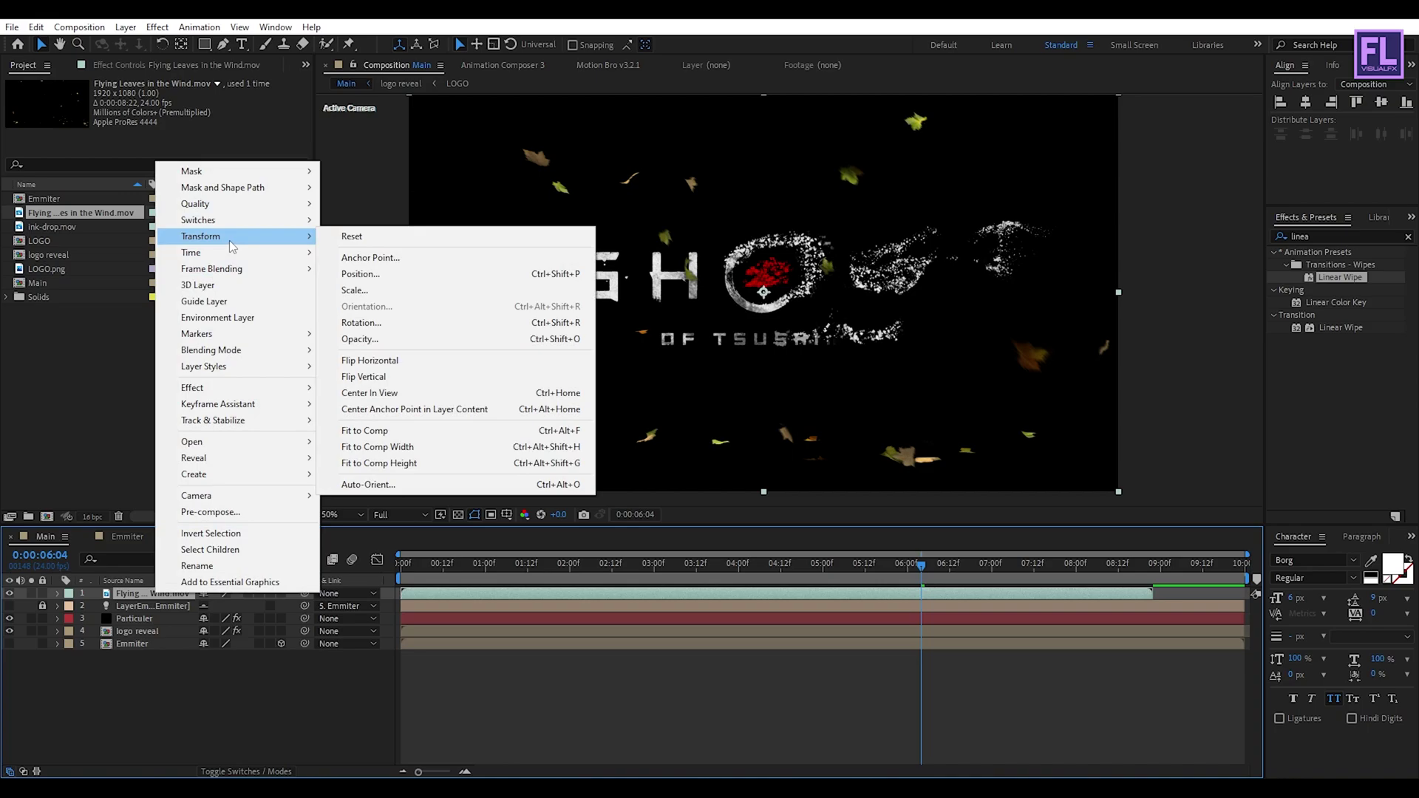
{"action": "left_click", "coordinate": [402, 377]}
Enlarge the flying leaves layer to about 1.5 times the frame size and shift it slightly upward
{"action": "key", "text": "comma"}
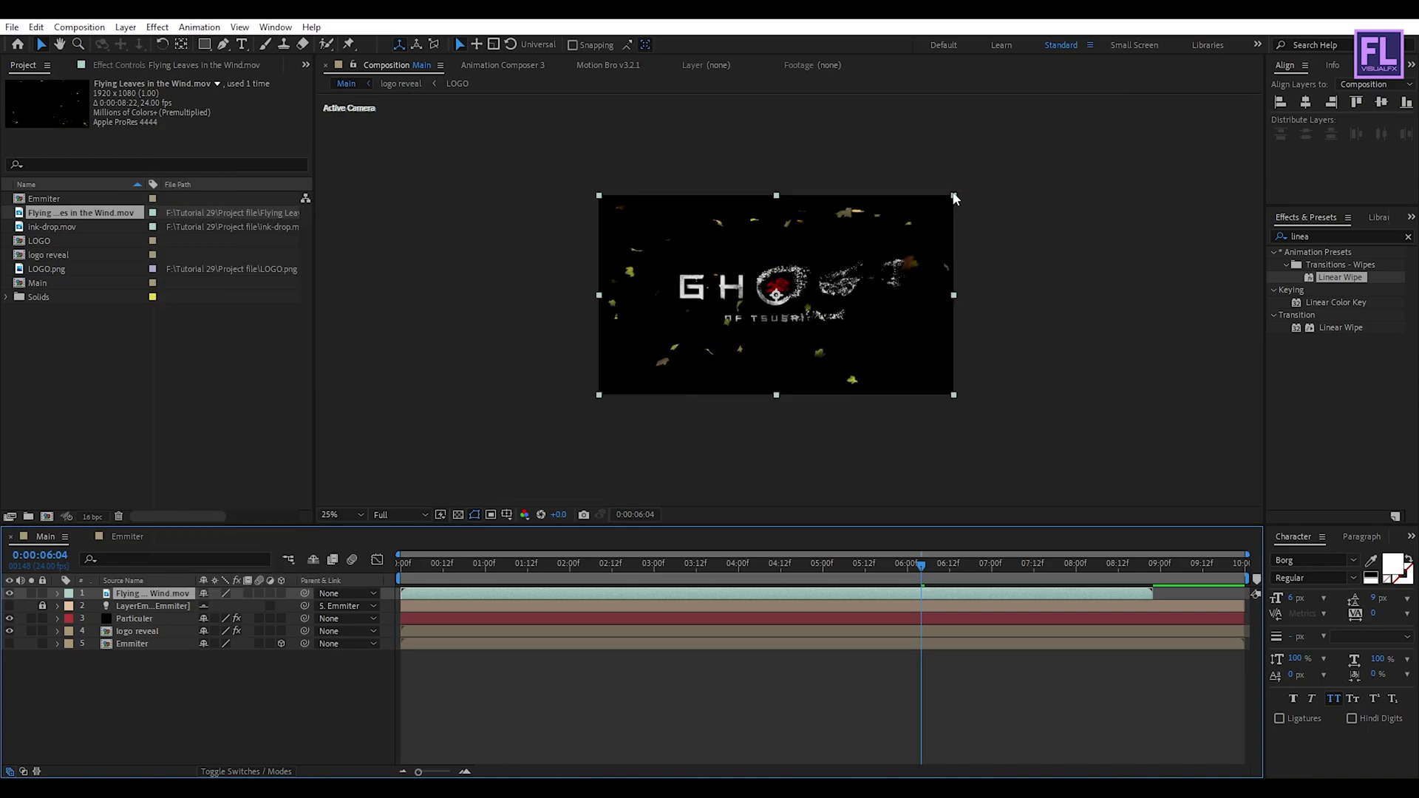
{"action": "left_click_drag", "start_coordinate": [952, 198], "coordinate": [1035, 149]}
{"action": "left_click_drag", "start_coordinate": [974, 246], "coordinate": [986, 216]}
{"action": "key", "text": "period"}
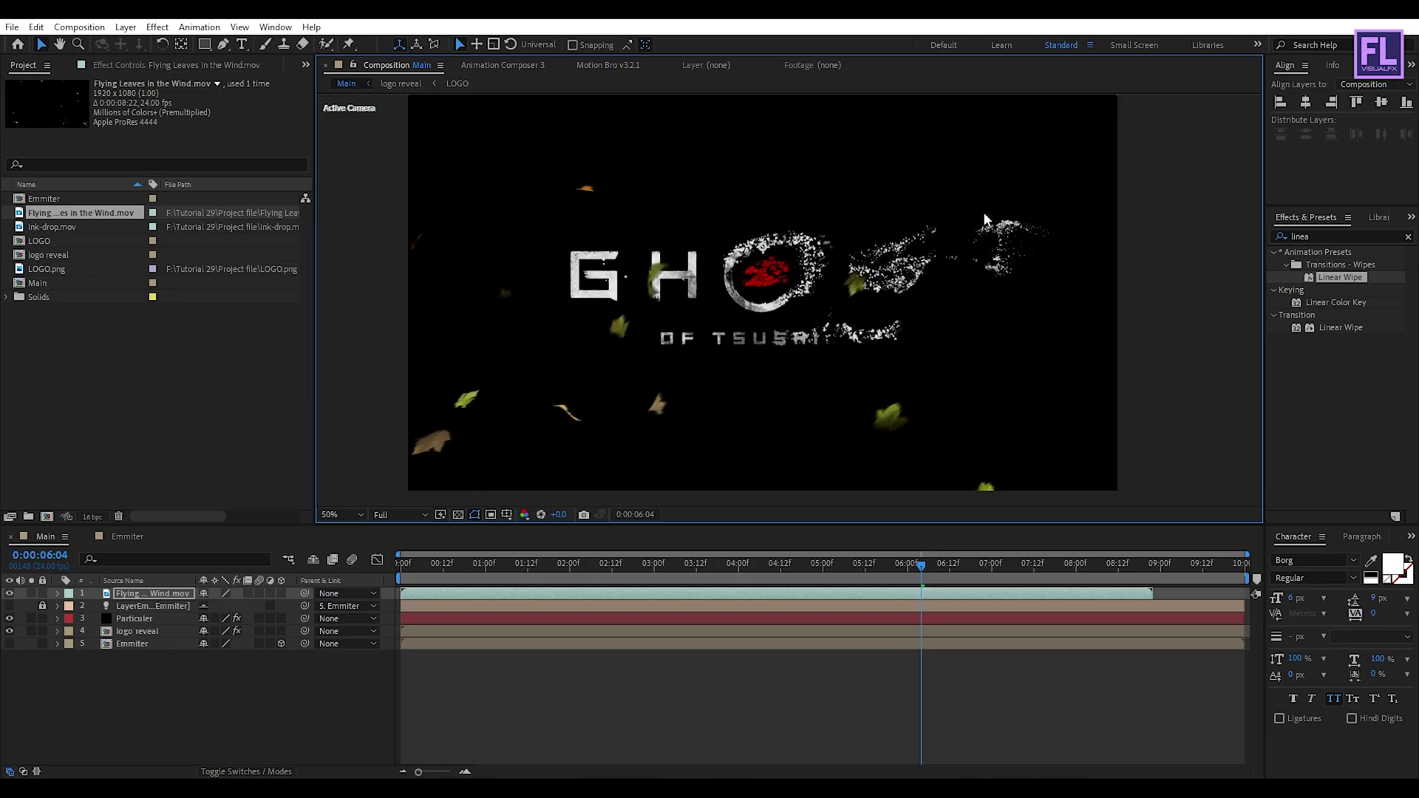
{"action": "left_click", "coordinate": [148, 595]}
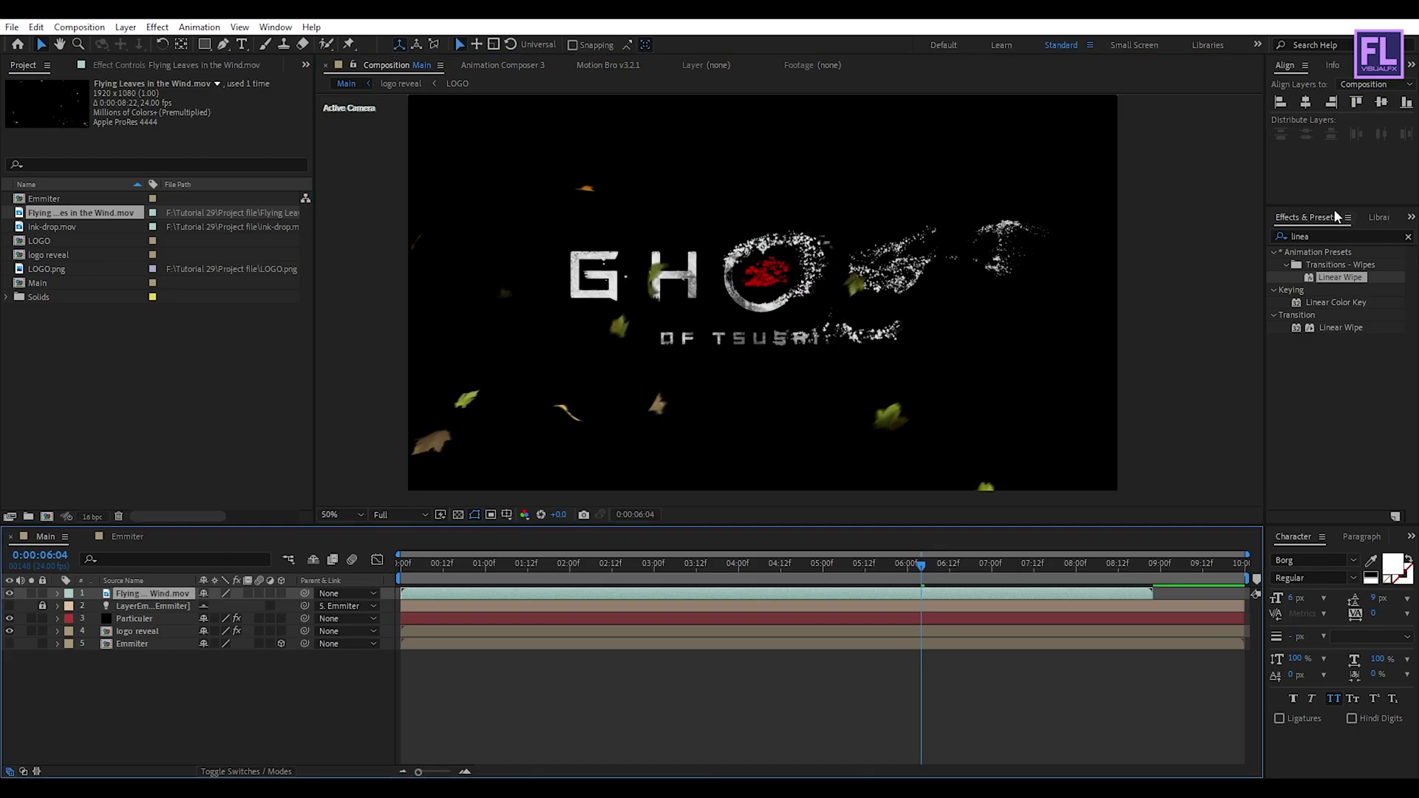
Apply the Curves effect to the flying leaves layer and bend its RGB curve downward at the midpoint to darken the leaves
{"action": "left_click", "coordinate": [1320, 239]}
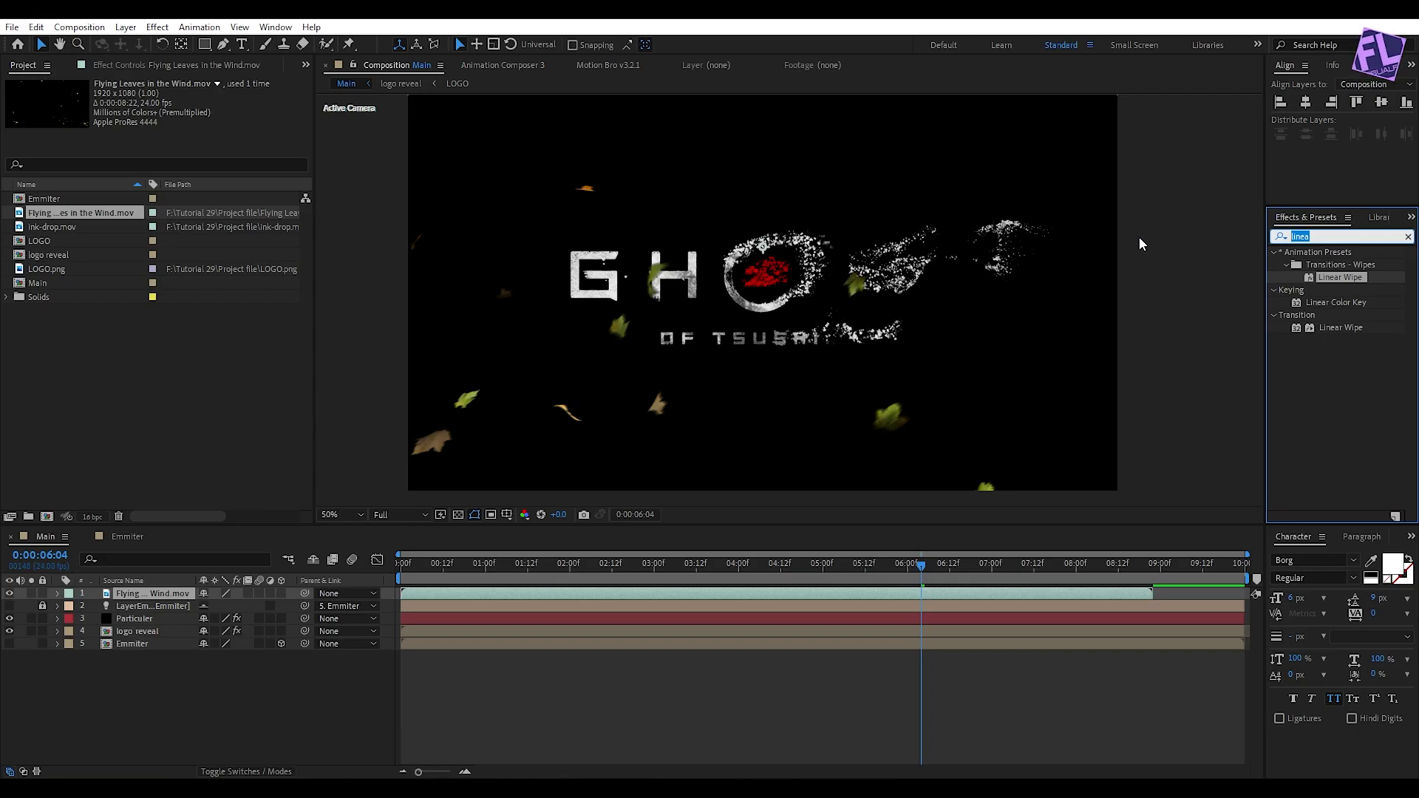
{"action": "type", "text": "cur"}
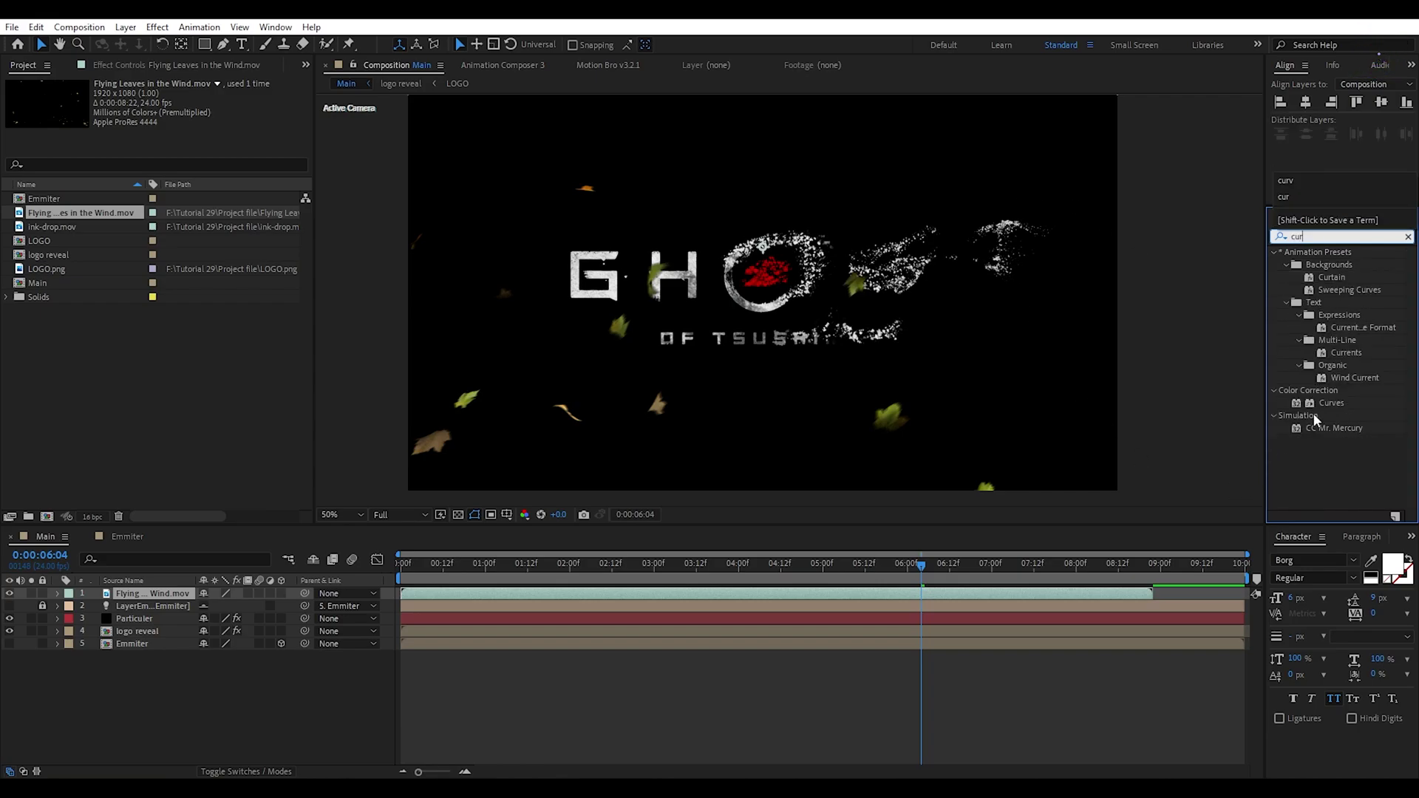
{"action": "left_click_drag", "start_coordinate": [1331, 411], "coordinate": [158, 595]}
{"action": "left_click_drag", "start_coordinate": [123, 247], "coordinate": [151, 264]}
Add the Tint effect to the flying leaves layer below Curves to turn the leaves black and white
{"action": "left_click", "coordinate": [1323, 238]}
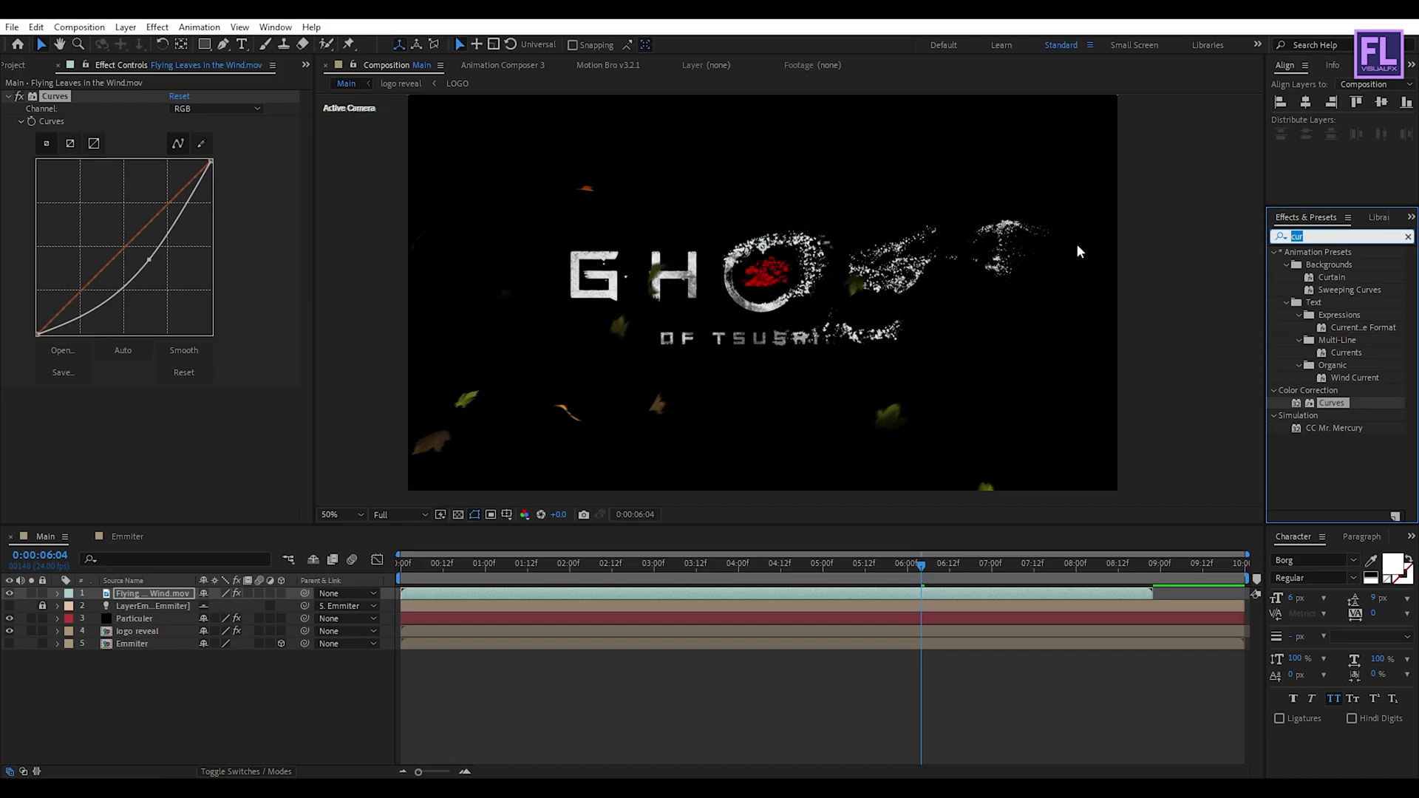
{"action": "type", "text": "tint"}
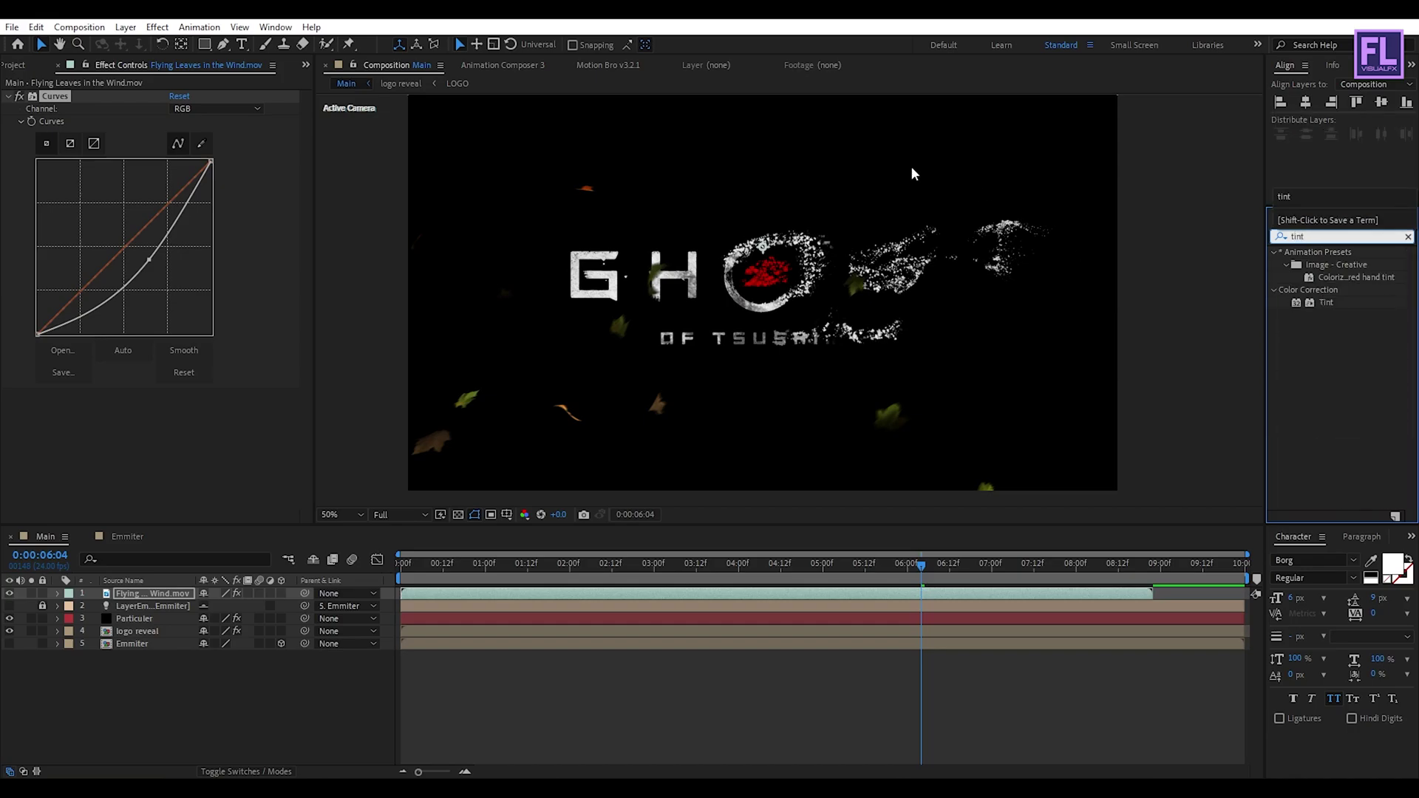
{"action": "left_click", "coordinate": [1331, 306]}
{"action": "left_click_drag", "start_coordinate": [1325, 307], "coordinate": [129, 419]}
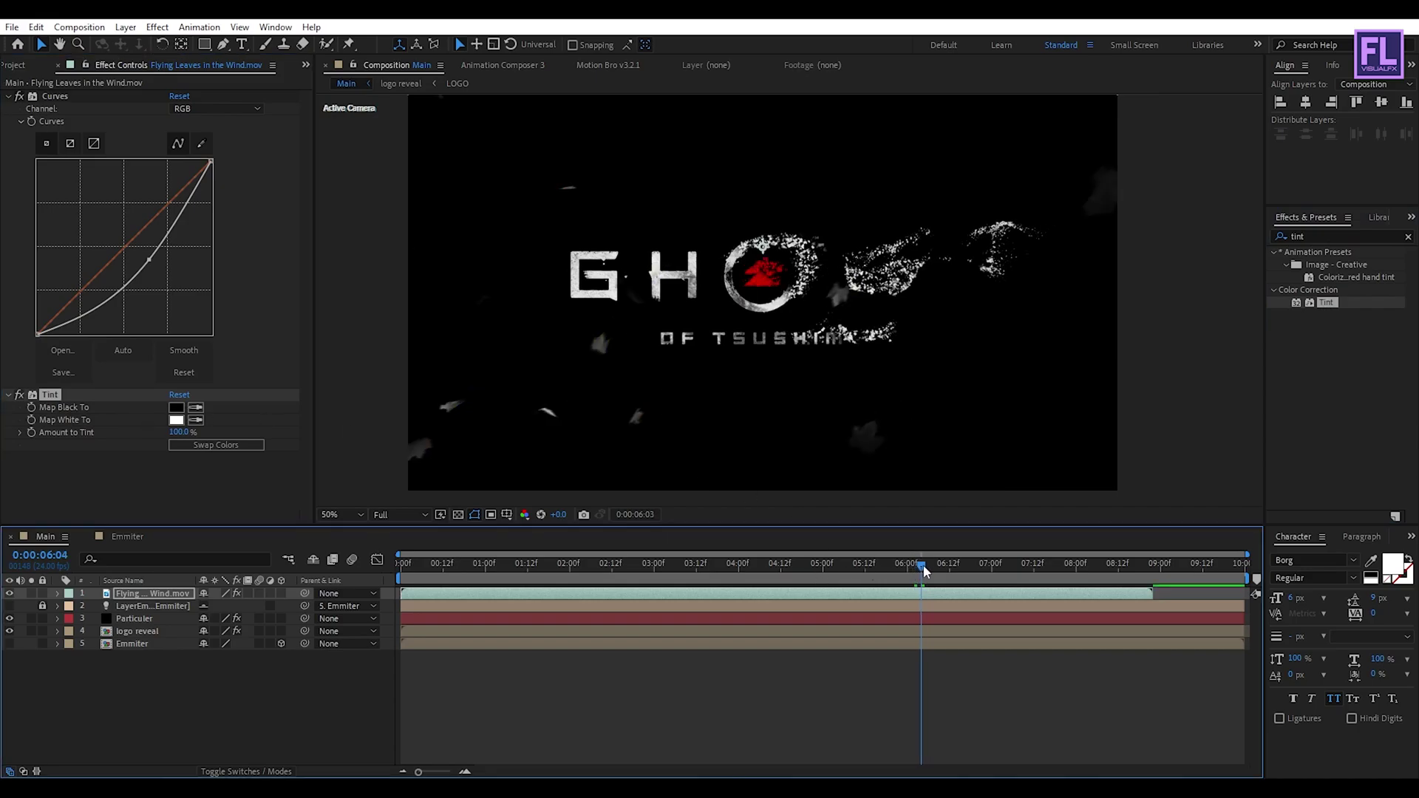
Fade out the flying leaves layer with Opacity keyframes, from 100% at 0:00:08:00 down to transparent at 0:00:08:21
{"action": "left_click", "coordinate": [1087, 551]}
{"action": "key", "text": "space"}
{"action": "mouse_move", "coordinate": [1087, 552]}
{"action": "left_mouse_down"}
{"action": "mouse_move", "coordinate": [403, 573]}
{"action": "mouse_move", "coordinate": [954, 576]}
{"action": "mouse_move", "coordinate": [1128, 542]}
{"action": "mouse_move", "coordinate": [834, 562]}
{"action": "mouse_move", "coordinate": [1077, 563]}
{"action": "left_mouse_up"}
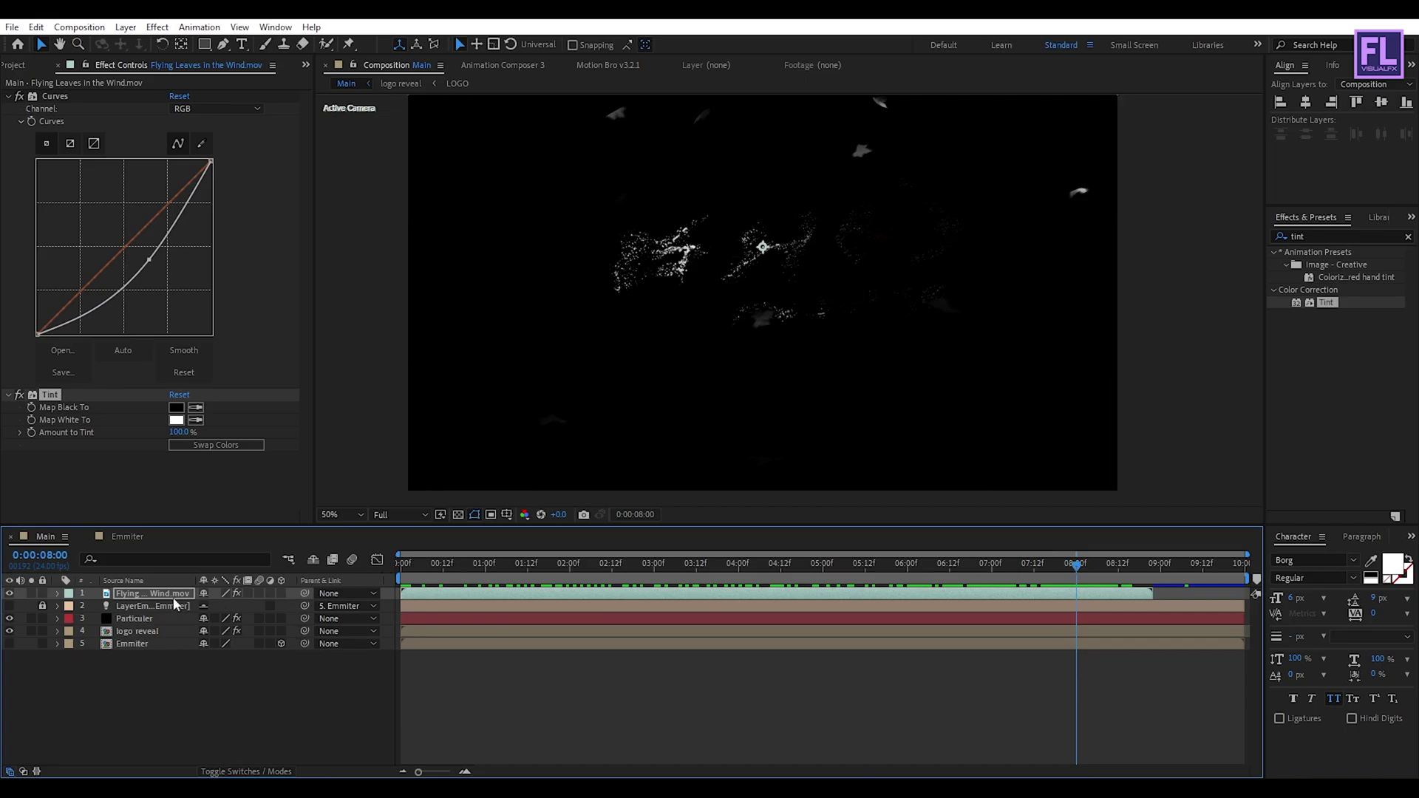
{"action": "left_click", "coordinate": [176, 603]}
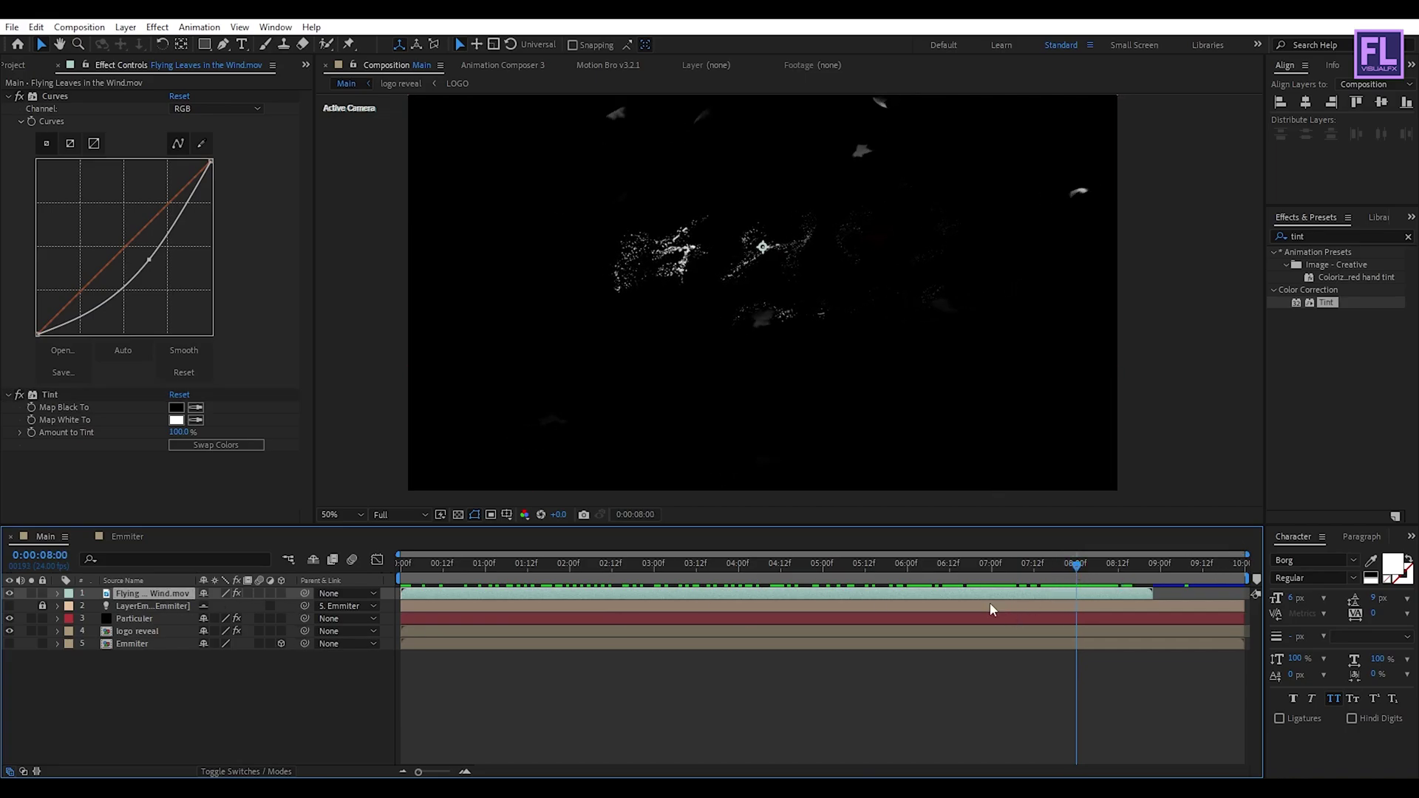
{"action": "key", "text": "t"}
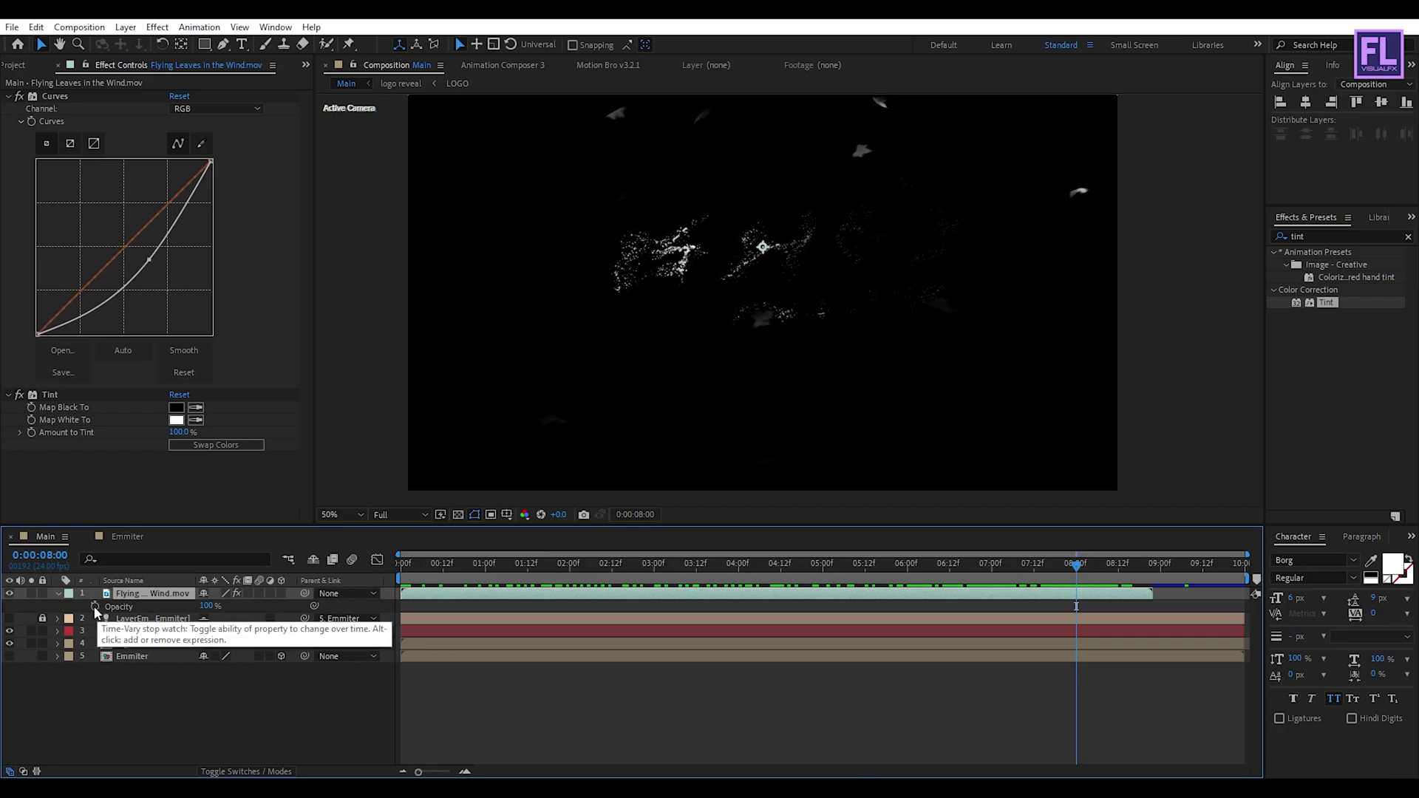
{"action": "left_click", "coordinate": [94, 607]}
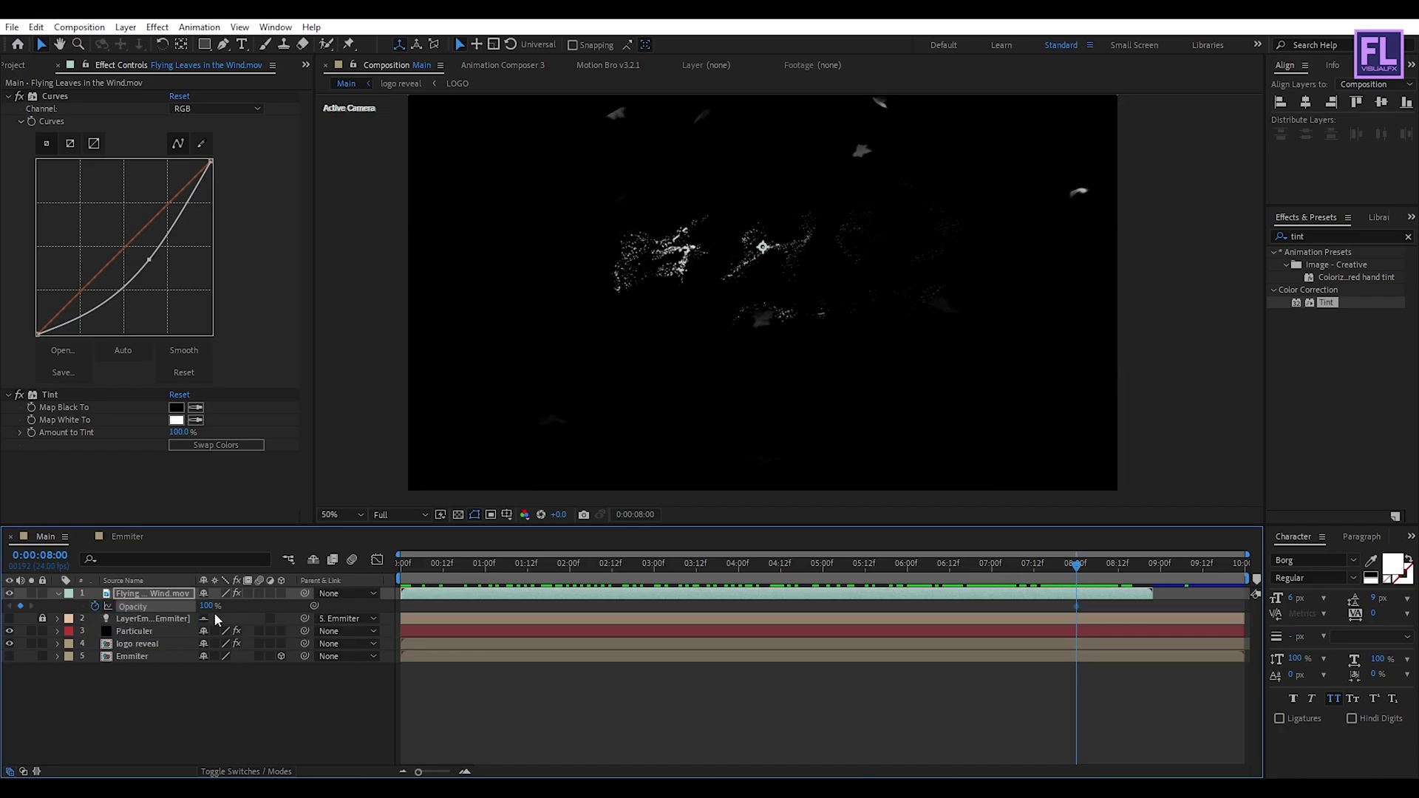
{"action": "left_click_drag", "start_coordinate": [1079, 575], "coordinate": [1151, 575]}
{"action": "left_click_drag", "start_coordinate": [209, 610], "coordinate": [37, 616]}
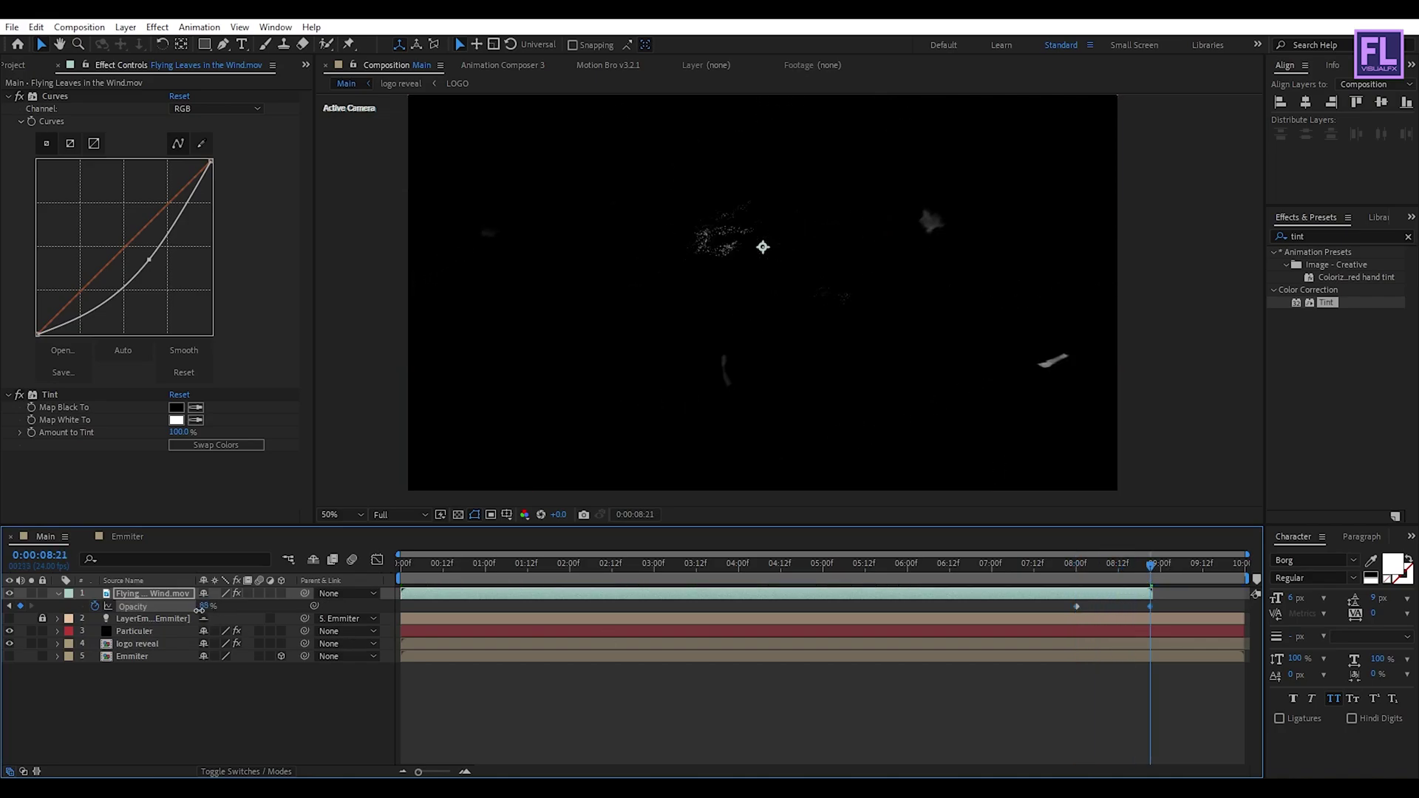
Preview the leaves fade from the first frame, go to 0:00:04:20 and collapse the flying leaves layer's properties
{"action": "left_click_drag", "start_coordinate": [1151, 565], "coordinate": [402, 565]}
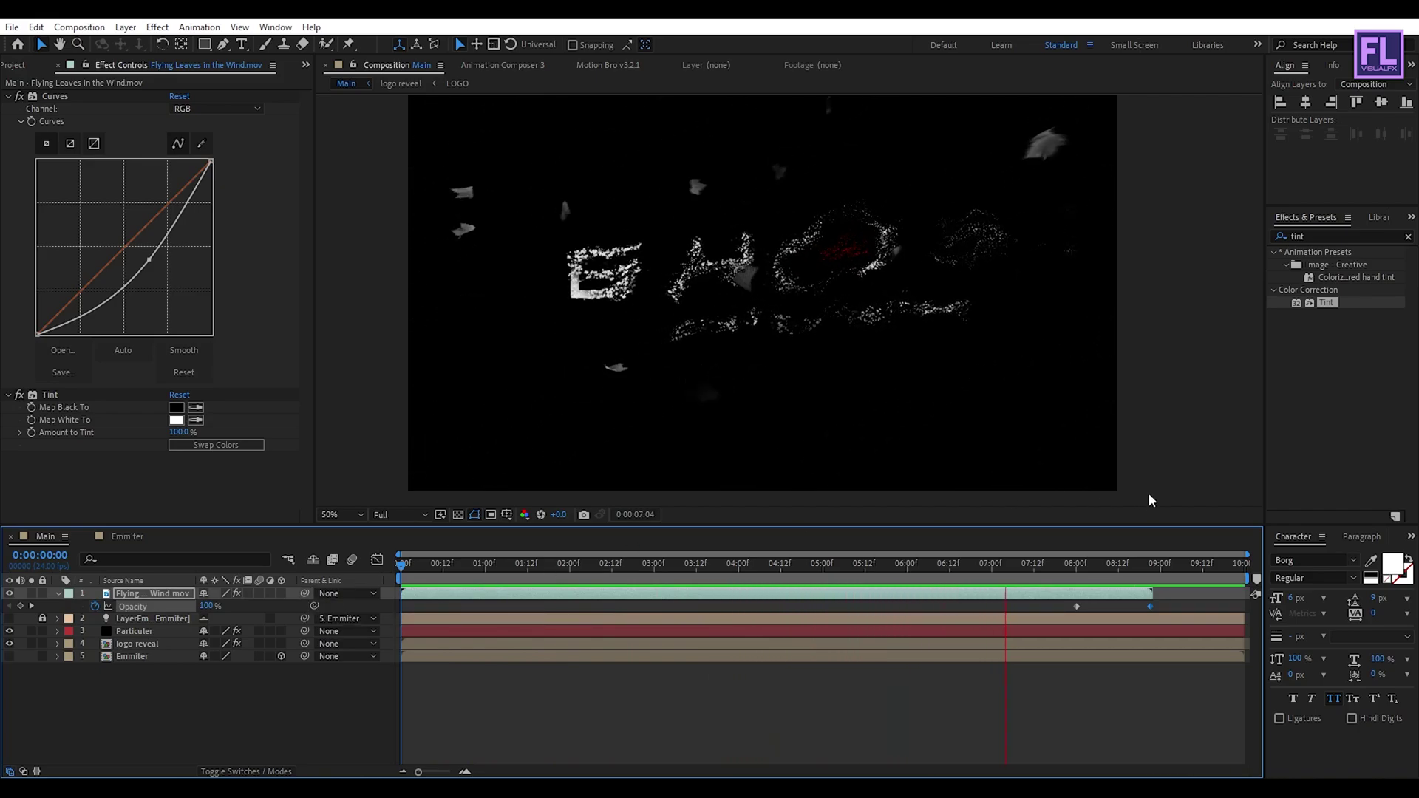
{"action": "left_click_drag", "start_coordinate": [1142, 568], "coordinate": [808, 567]}
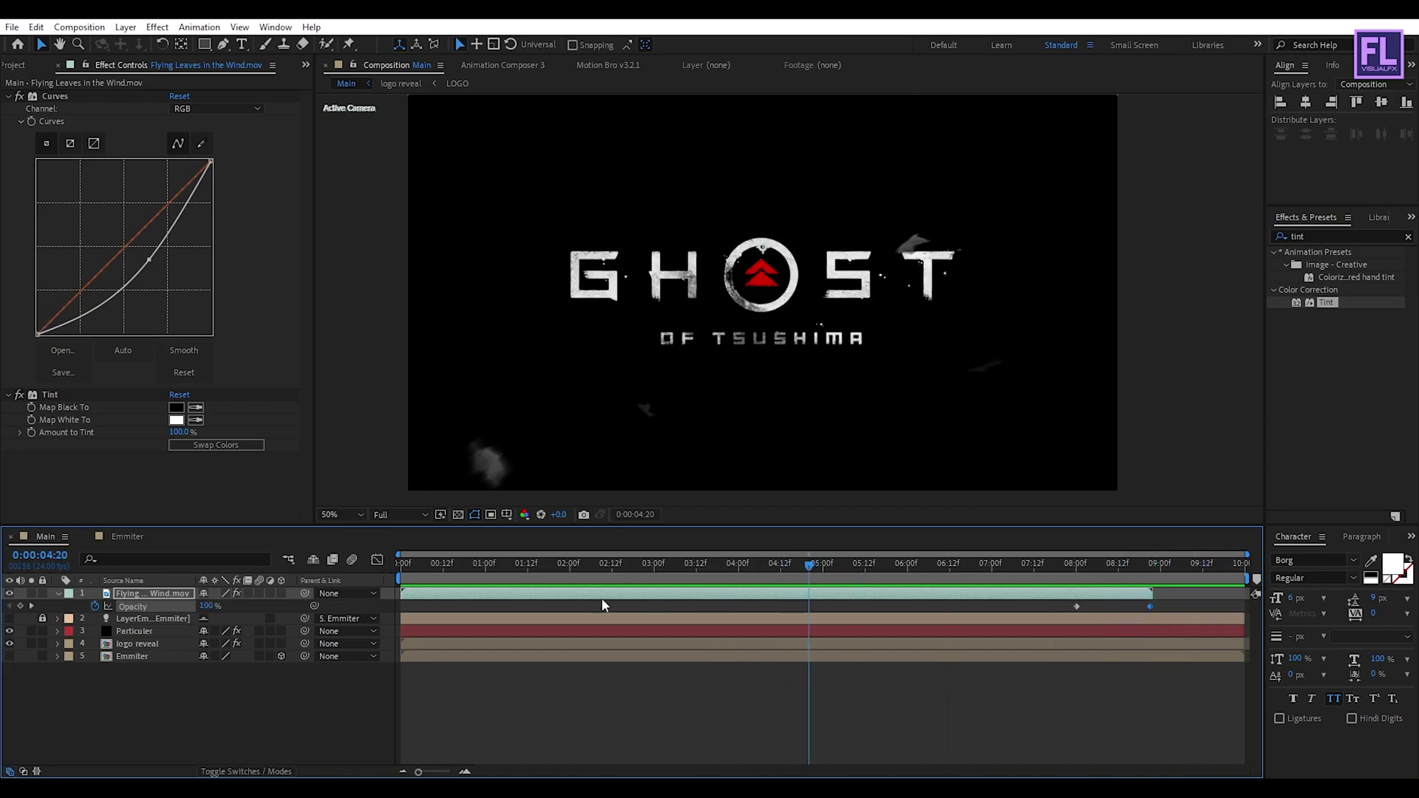
{"action": "left_click", "coordinate": [59, 594]}
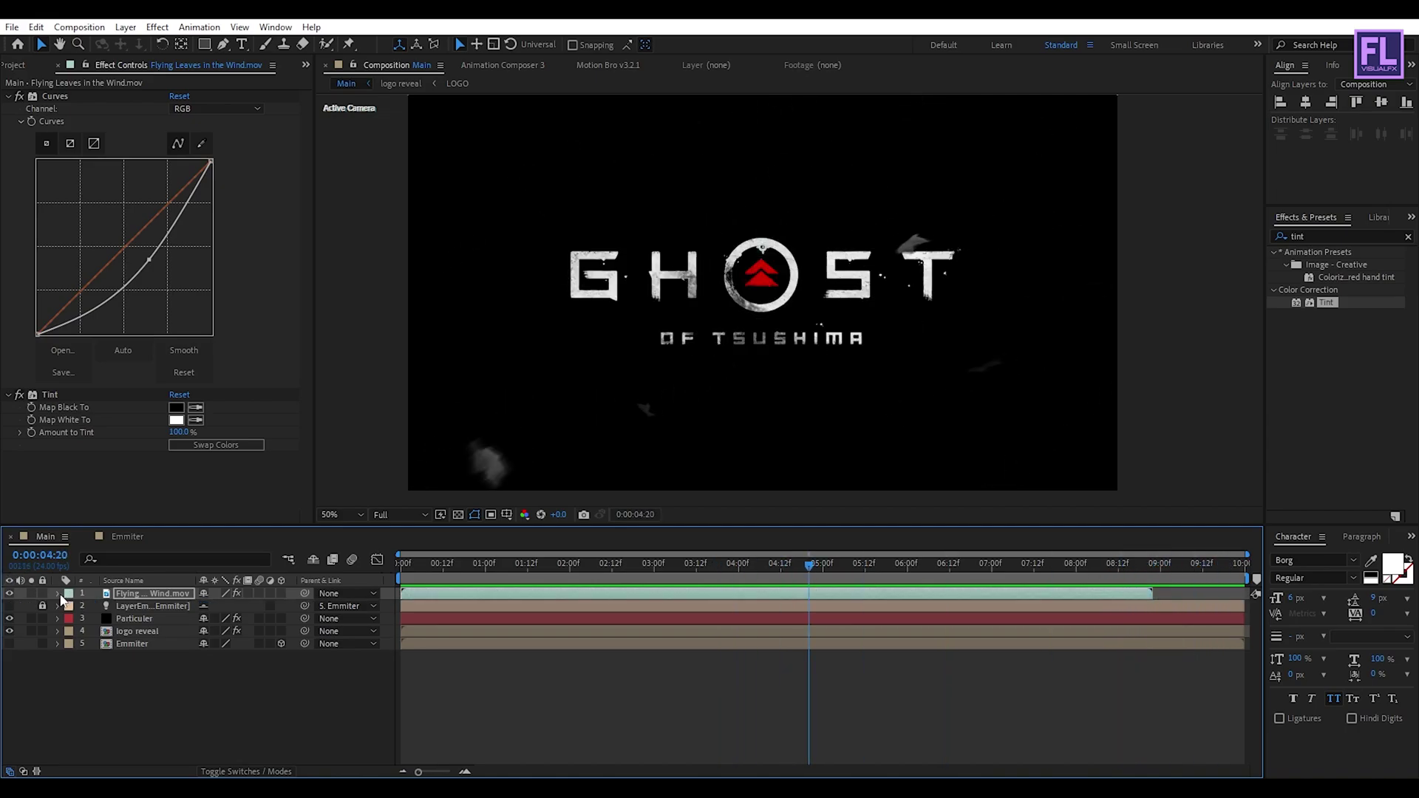
Create a null object and parent the flying leaves, Particuler and logo reveal layers to it
{"action": "right_click", "coordinate": [120, 699]}
{"action": "mouse_move", "coordinate": [201, 538]}
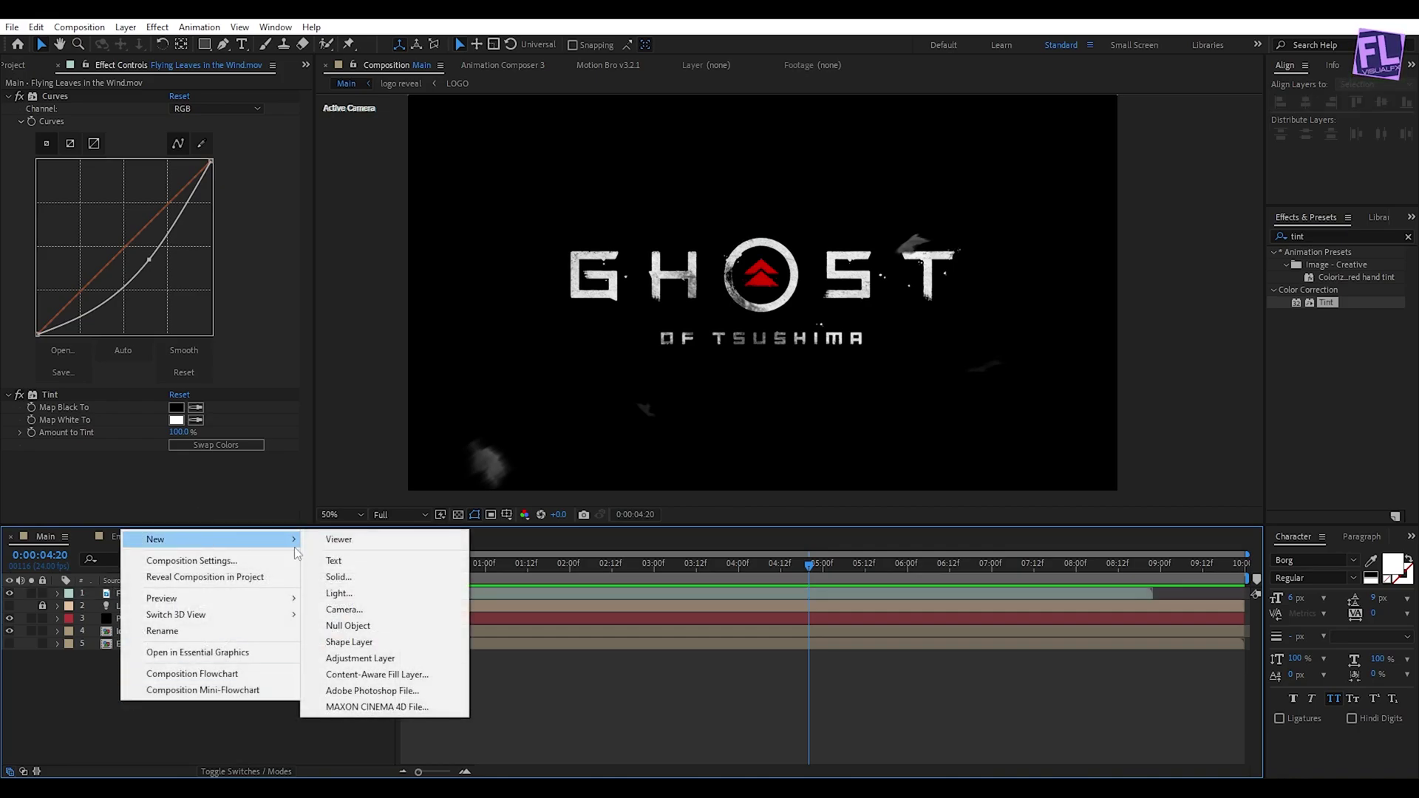
{"action": "left_click", "coordinate": [359, 629]}
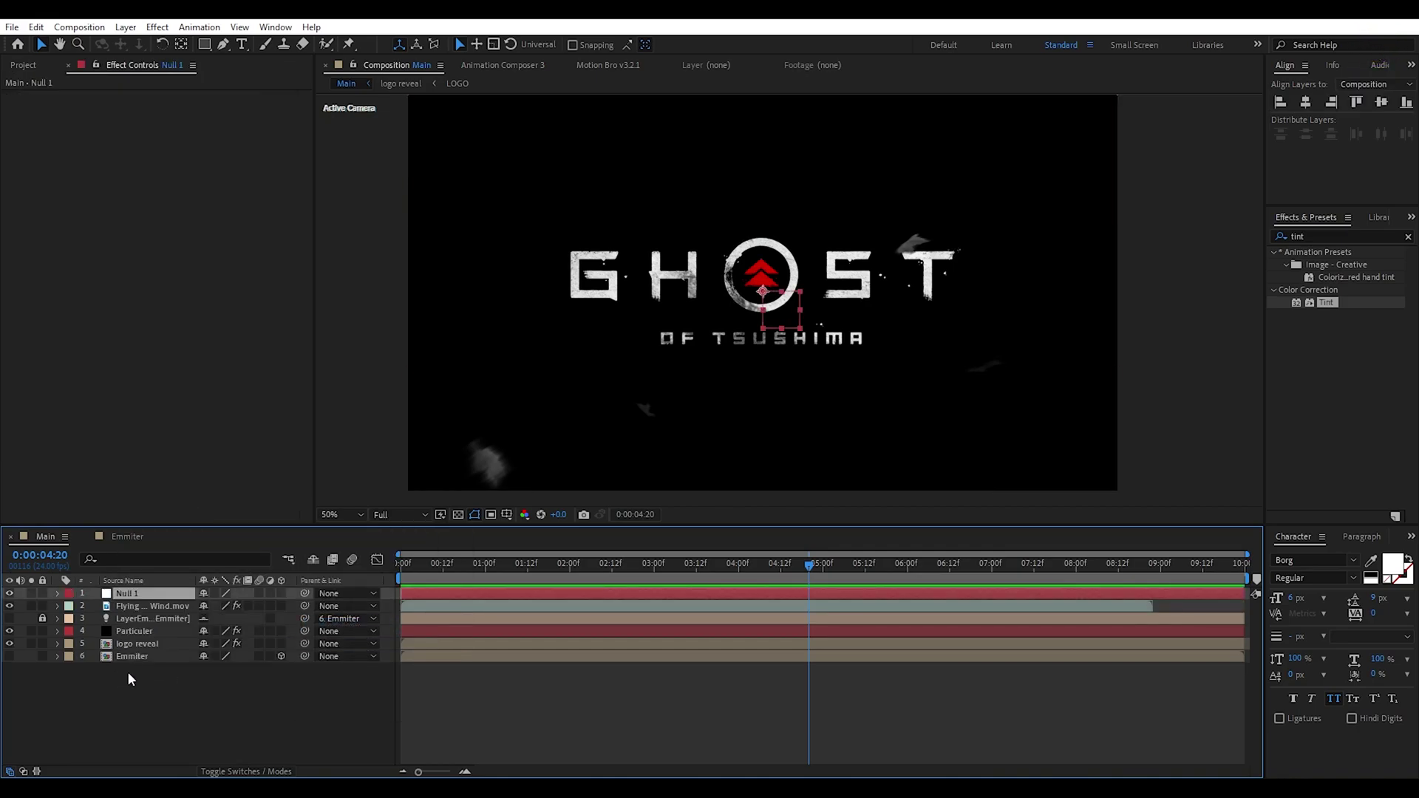
{"action": "left_click", "coordinate": [134, 645]}
{"action": "left_click", "coordinate": [136, 632], "text": "ctrl"}
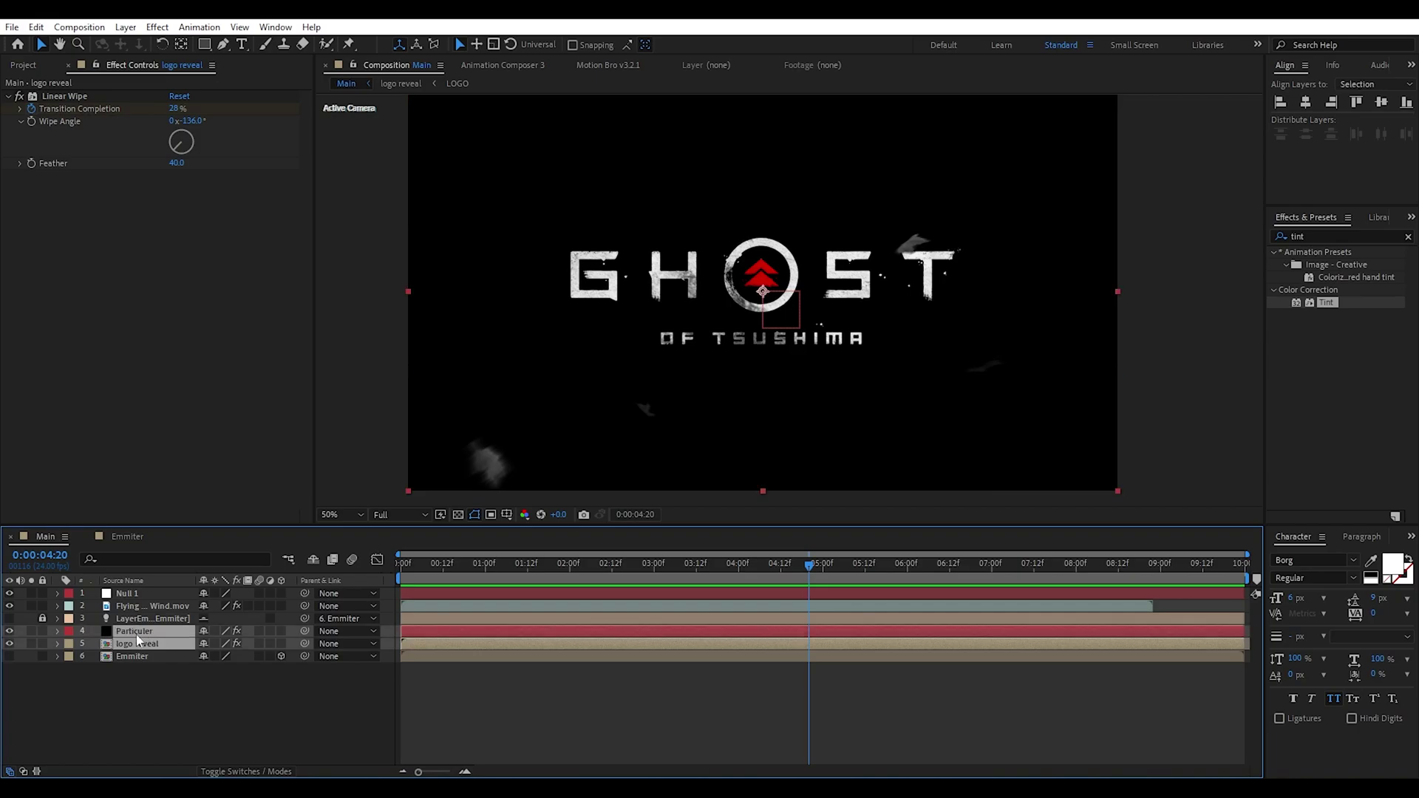
{"action": "left_click", "coordinate": [140, 606], "text": "ctrl"}
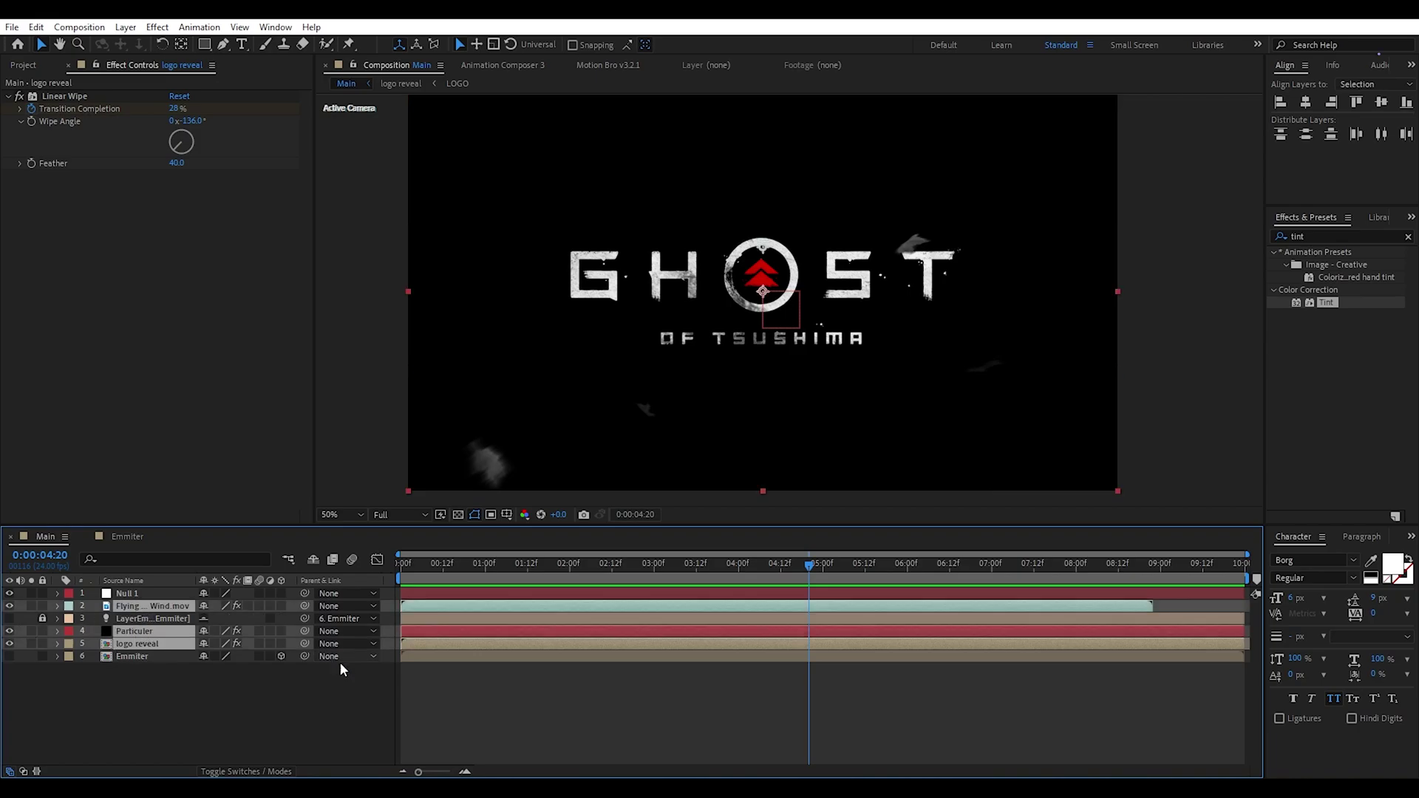
{"action": "left_click_drag", "start_coordinate": [305, 606], "coordinate": [128, 595]}
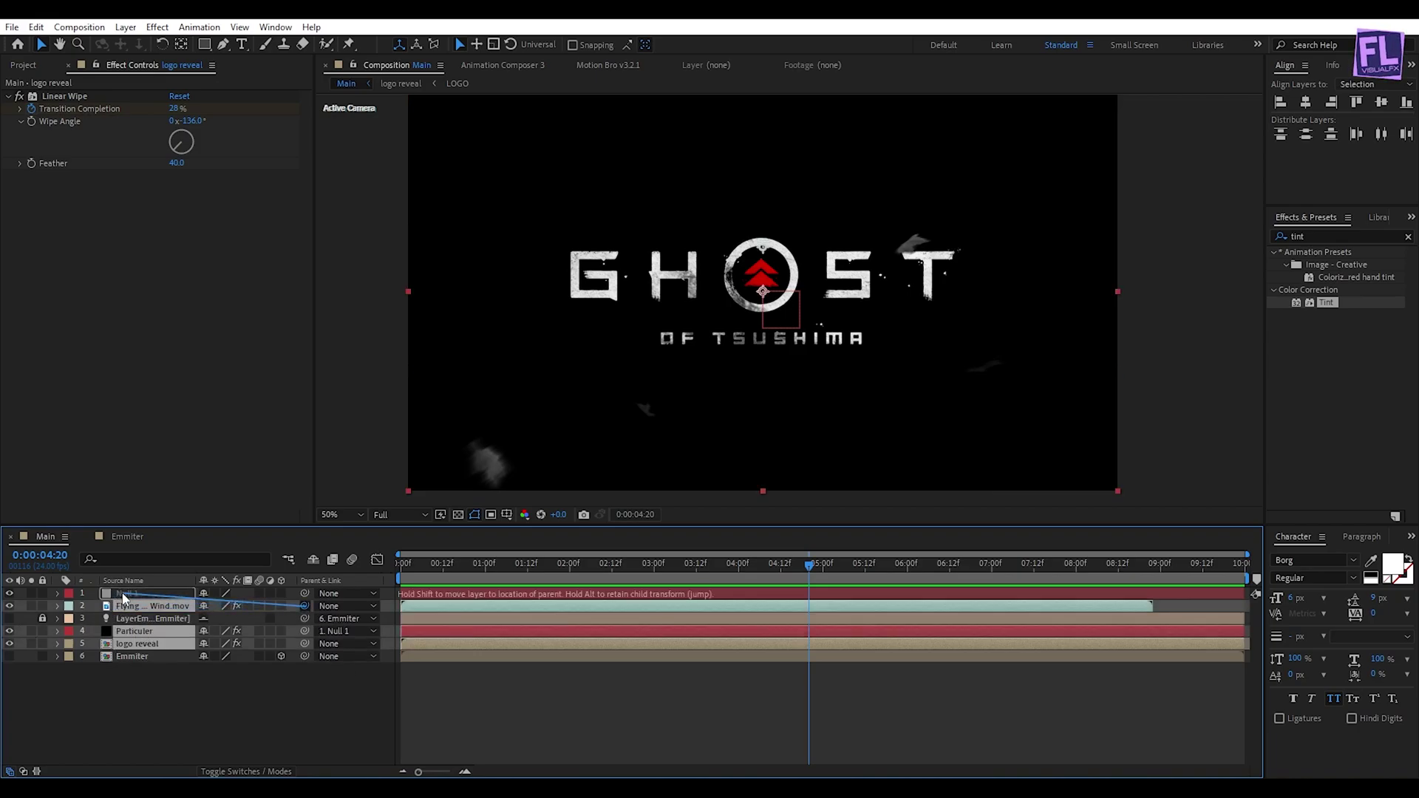
Set the null's Scale to 120% and keyframe it at 0:00:00:00
{"action": "left_click_drag", "start_coordinate": [432, 570], "coordinate": [395, 563]}
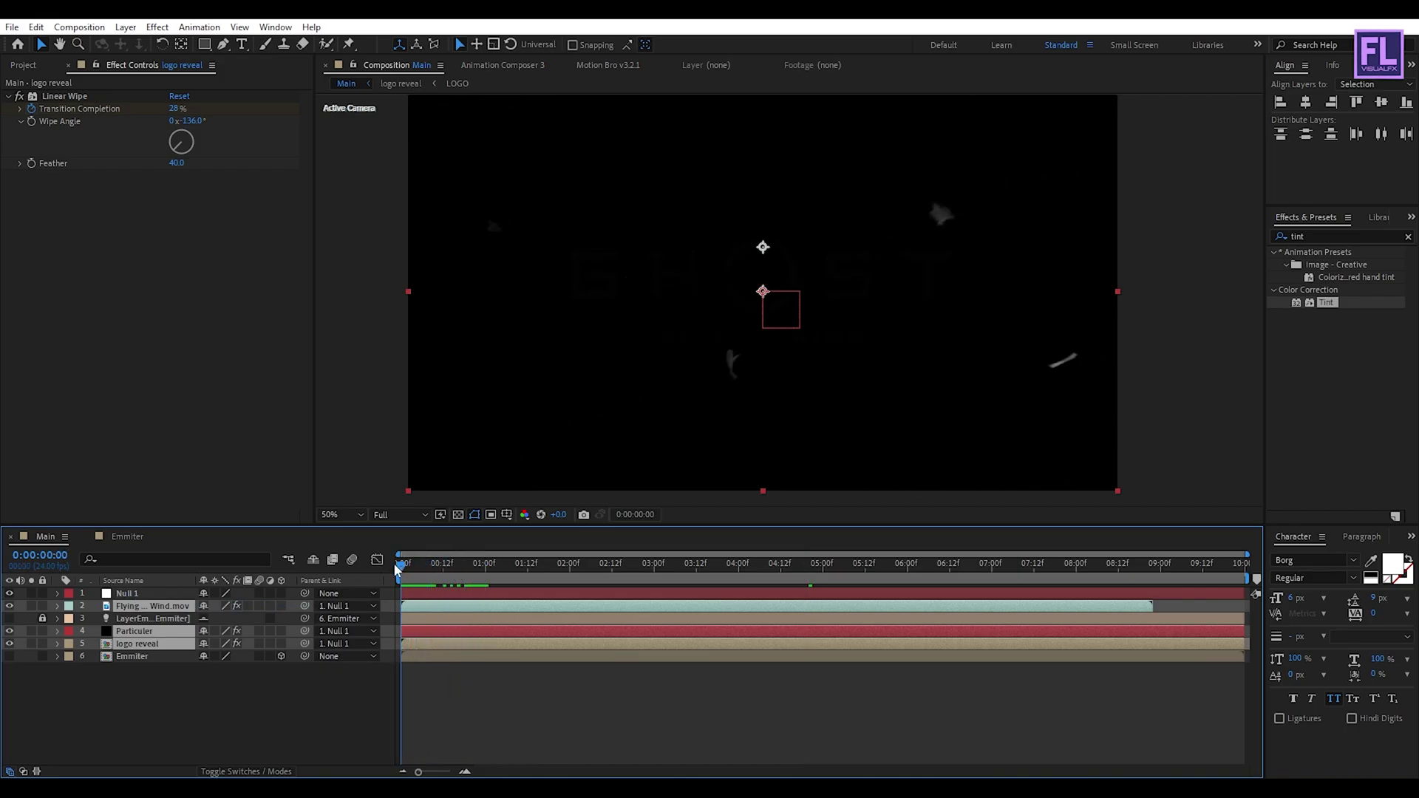
{"action": "left_click", "coordinate": [112, 595]}
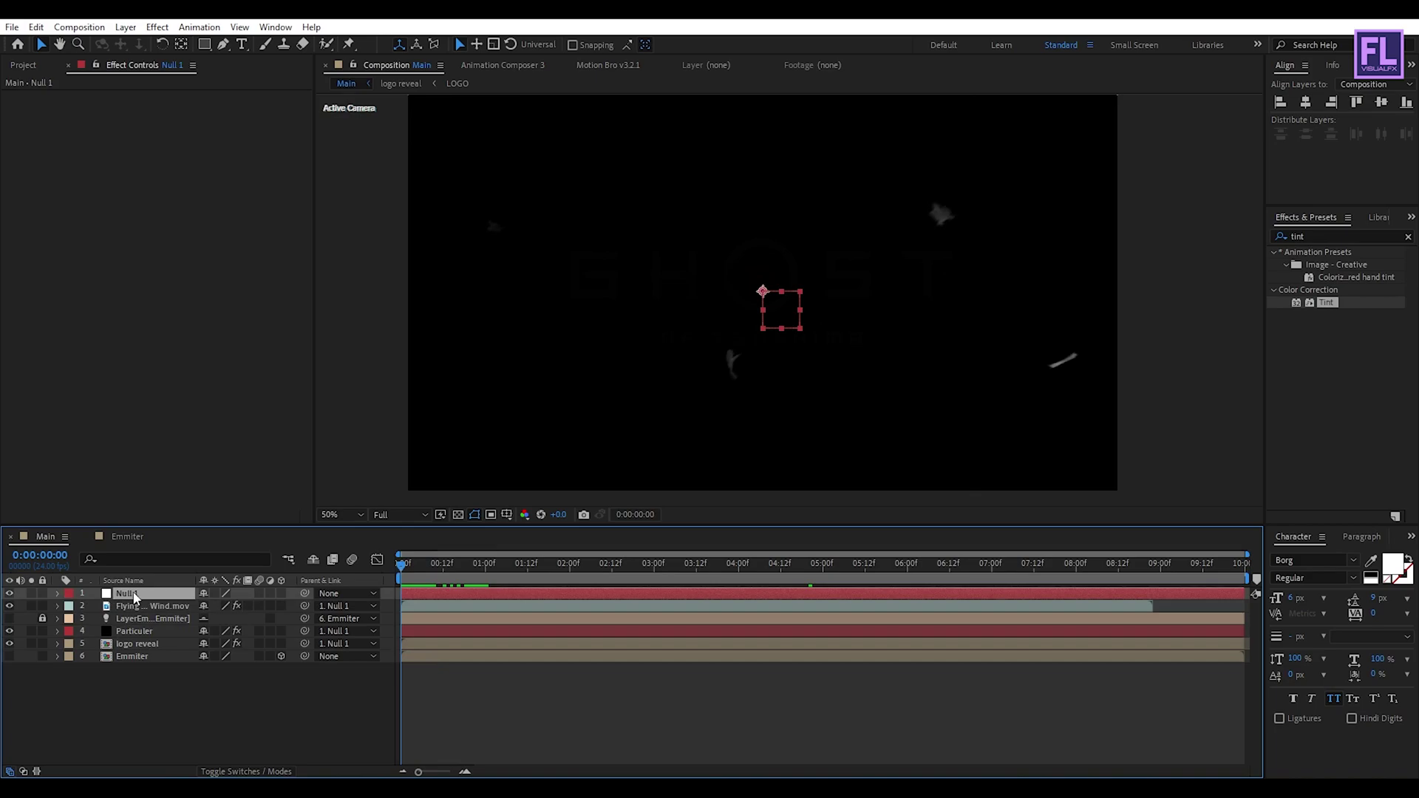
{"action": "key", "text": "s"}
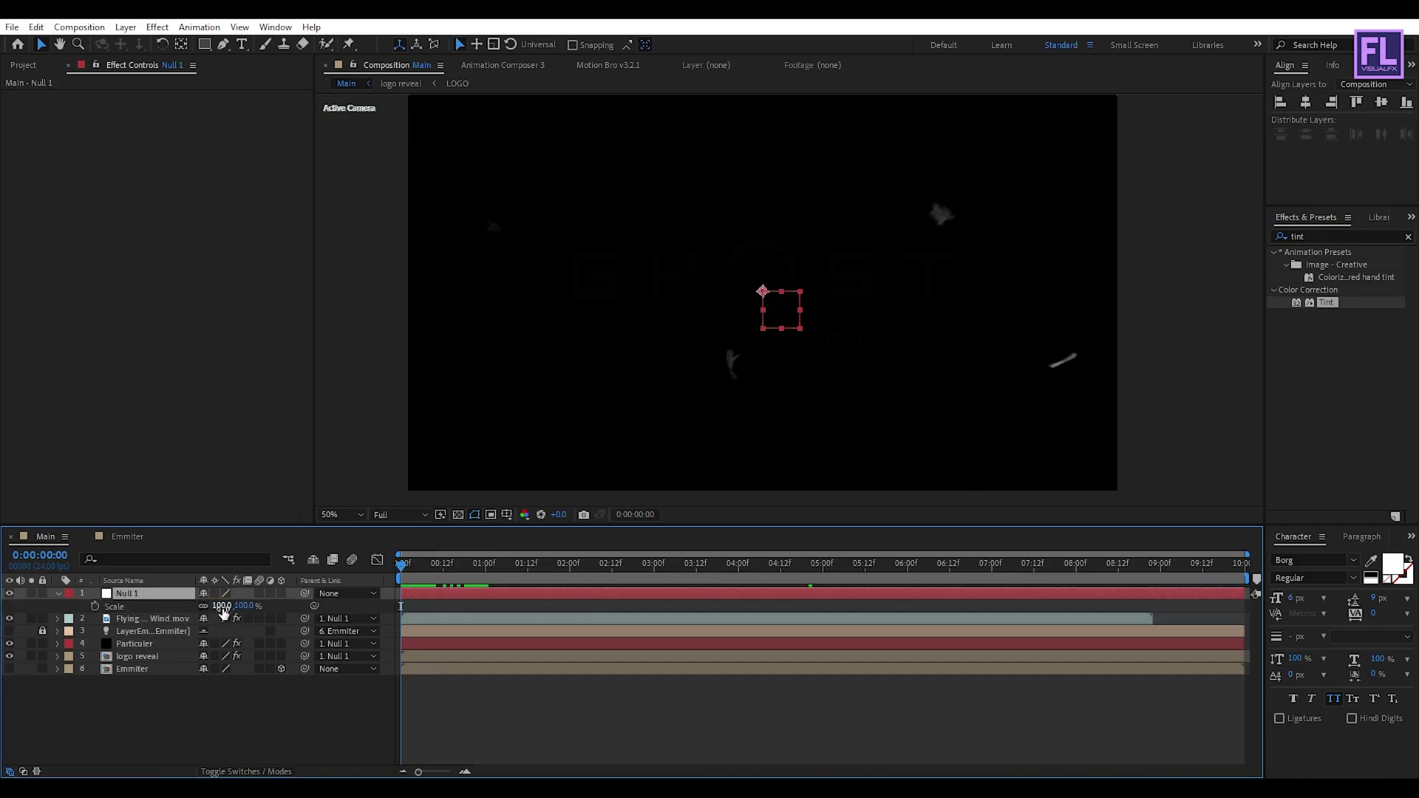
{"action": "left_click_drag", "start_coordinate": [220, 606], "coordinate": [235, 610]}
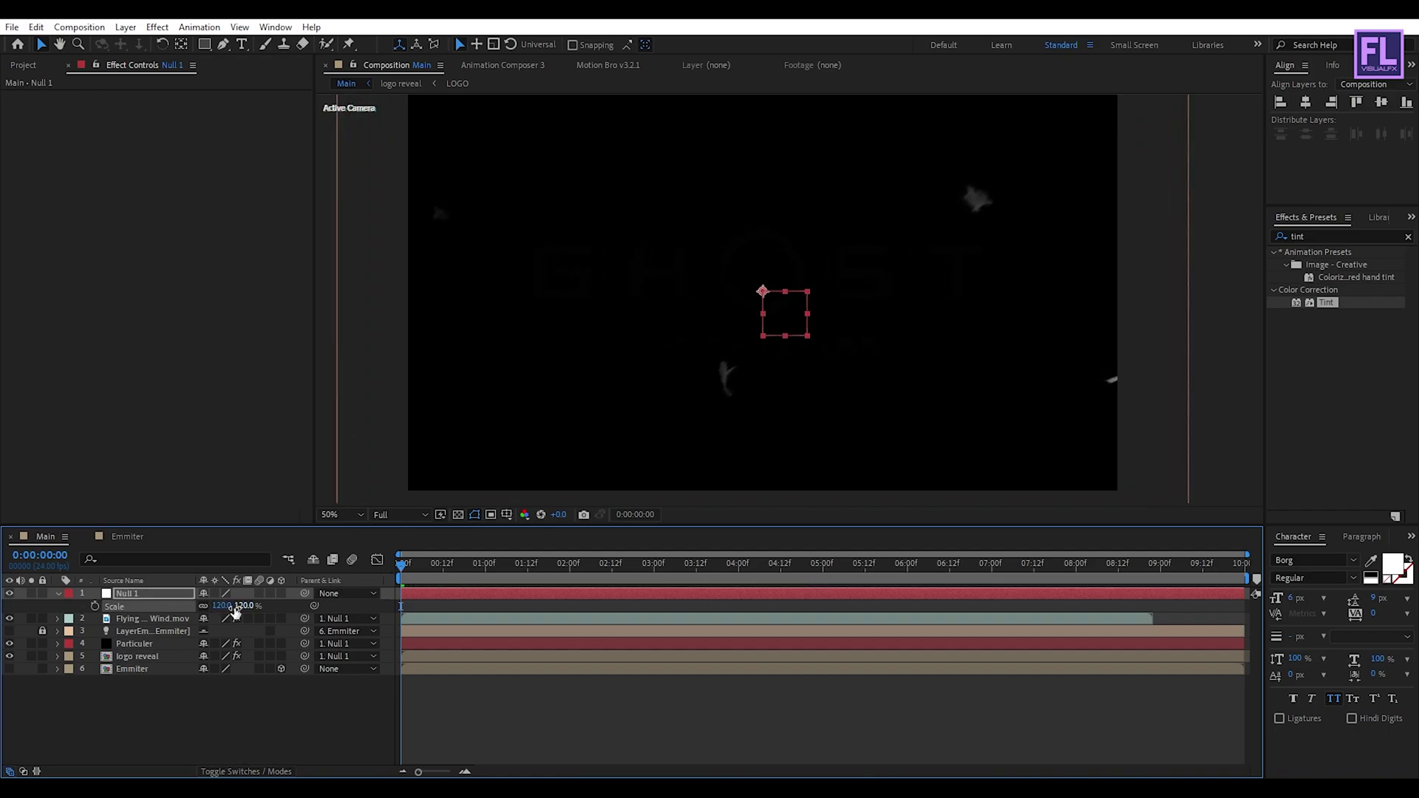
{"action": "mouse_move", "coordinate": [408, 575]}
{"action": "left_mouse_down"}
{"action": "mouse_move", "coordinate": [592, 557]}
{"action": "mouse_move", "coordinate": [383, 569]}
{"action": "left_mouse_up"}
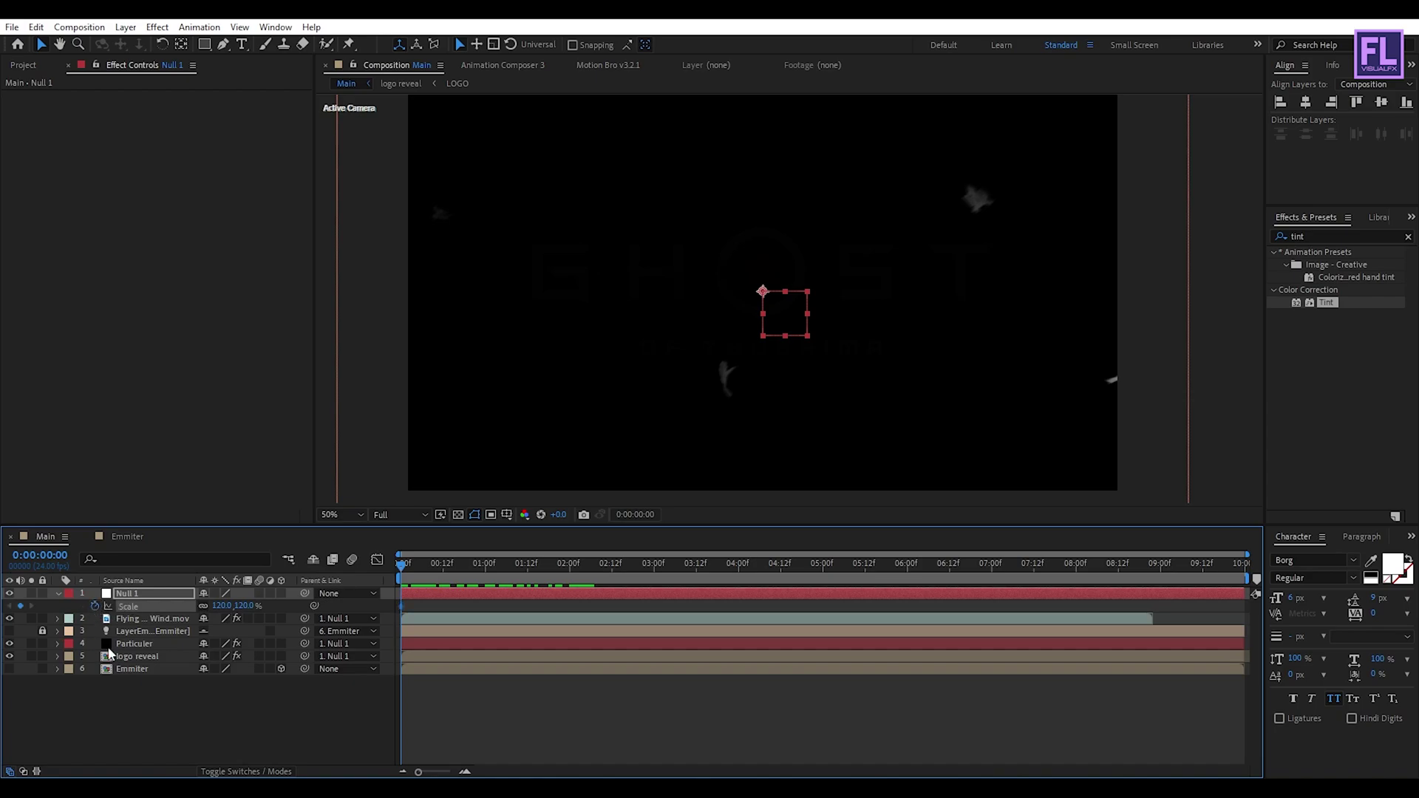
Keyframe the null's Scale at 100% at 0:00:03:01 and 80% at 0:00:09:23
{"action": "left_click_drag", "start_coordinate": [402, 566], "coordinate": [662, 580]}
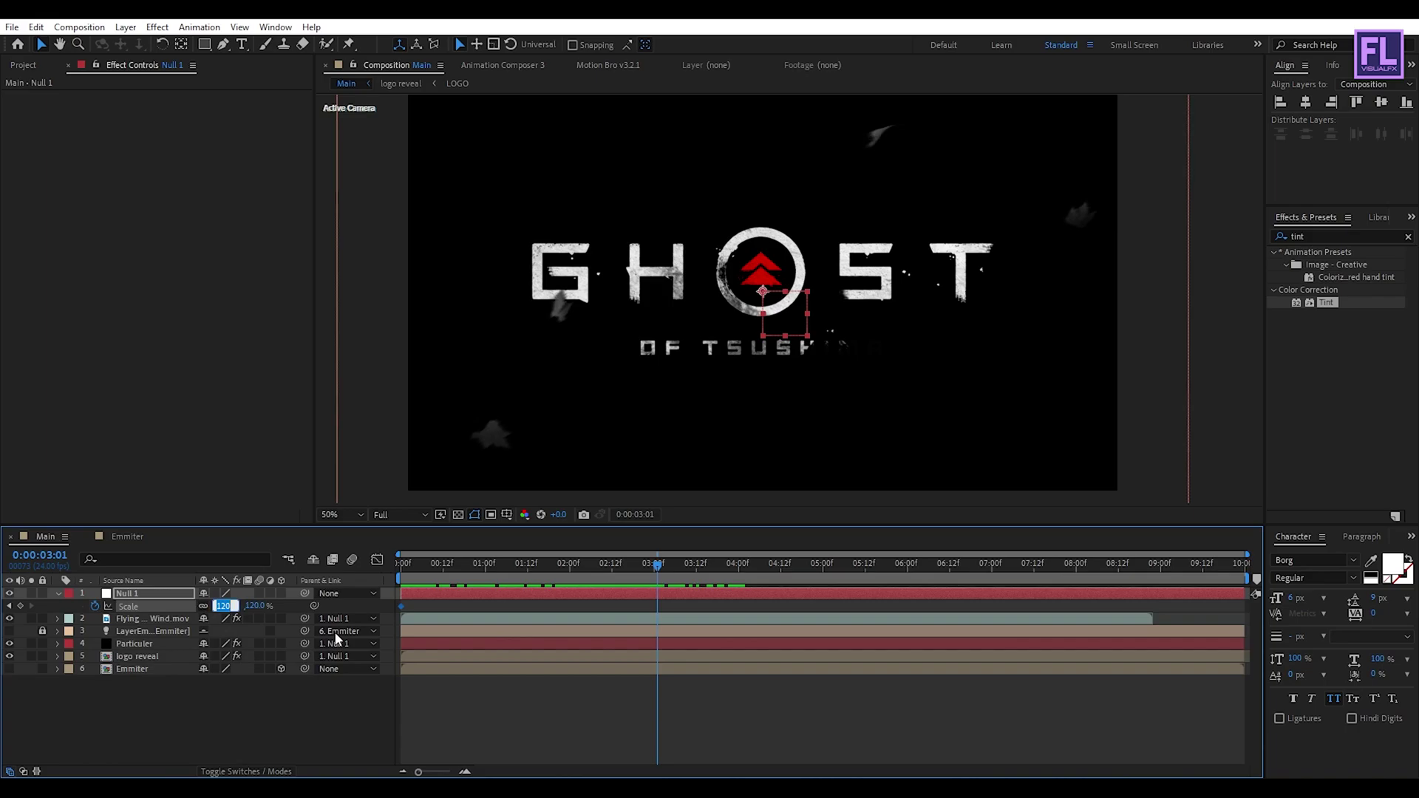
{"action": "type", "text": "100"}
{"action": "key", "text": "Return"}
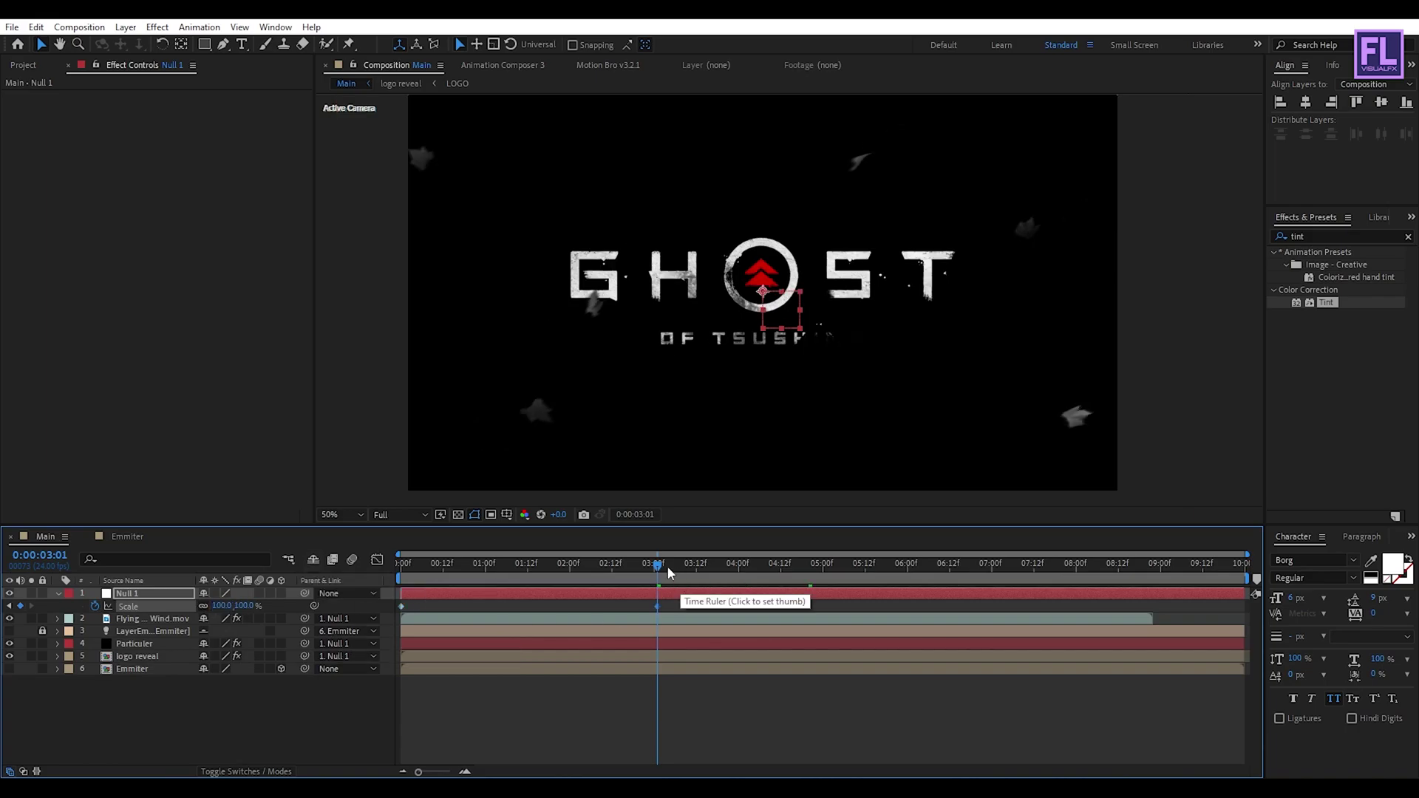
{"action": "left_click_drag", "start_coordinate": [669, 573], "coordinate": [1299, 599]}
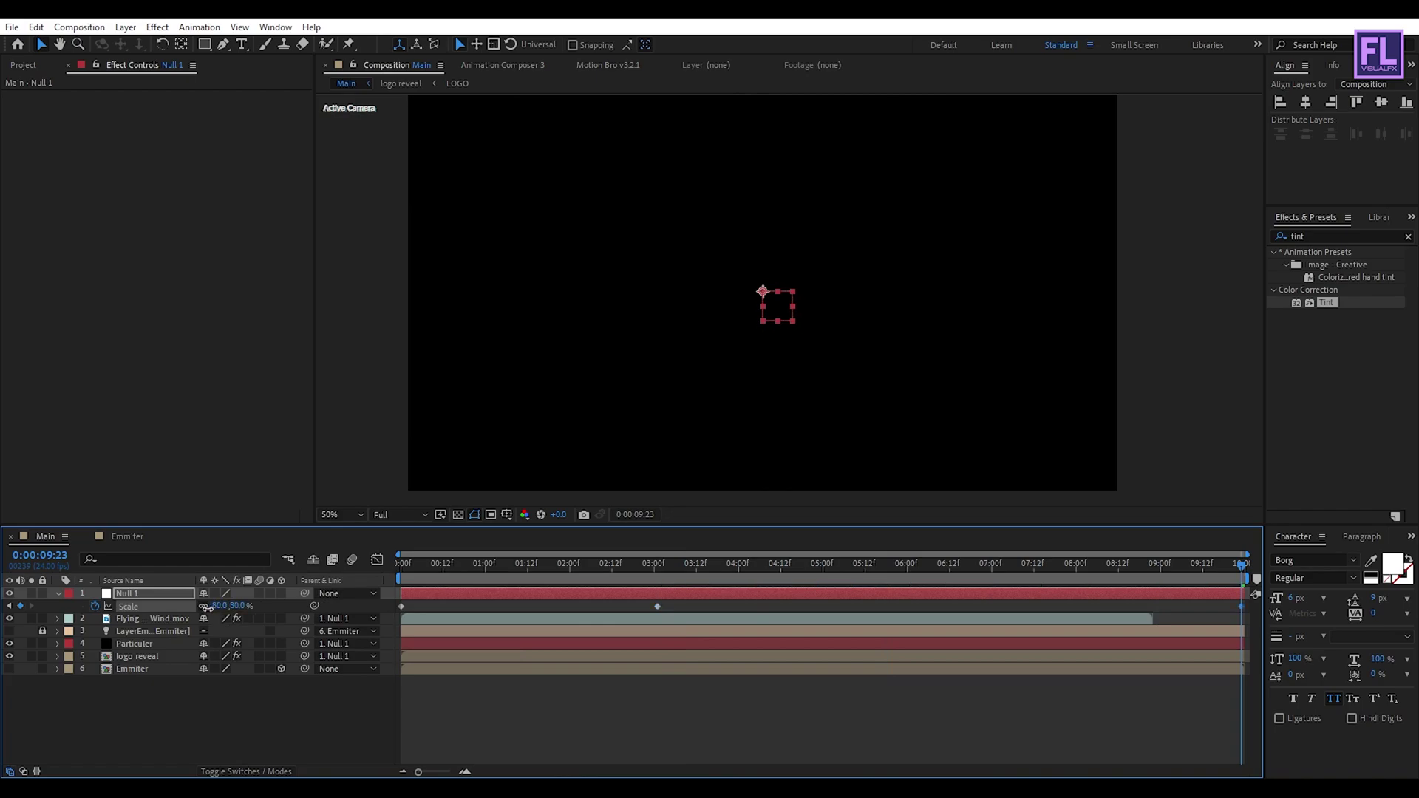
Move the null's first Scale keyframe to about 0:00:01:02 and preview the zoom from the first frame
{"action": "left_click_drag", "start_coordinate": [704, 580], "coordinate": [493, 568]}
{"action": "left_click_drag", "start_coordinate": [429, 603], "coordinate": [377, 579]}
{"action": "key", "text": "space"}
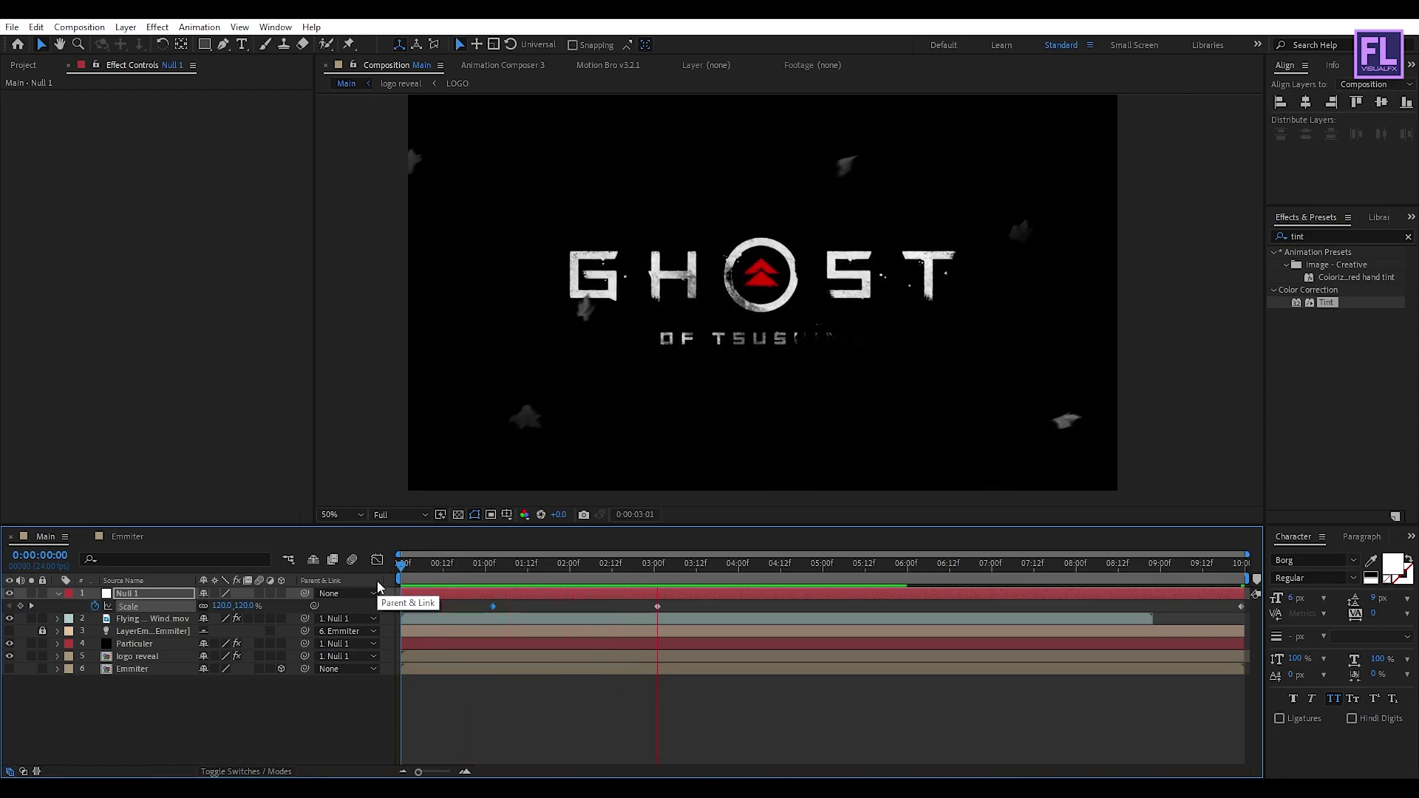
{"action": "key", "text": "space"}
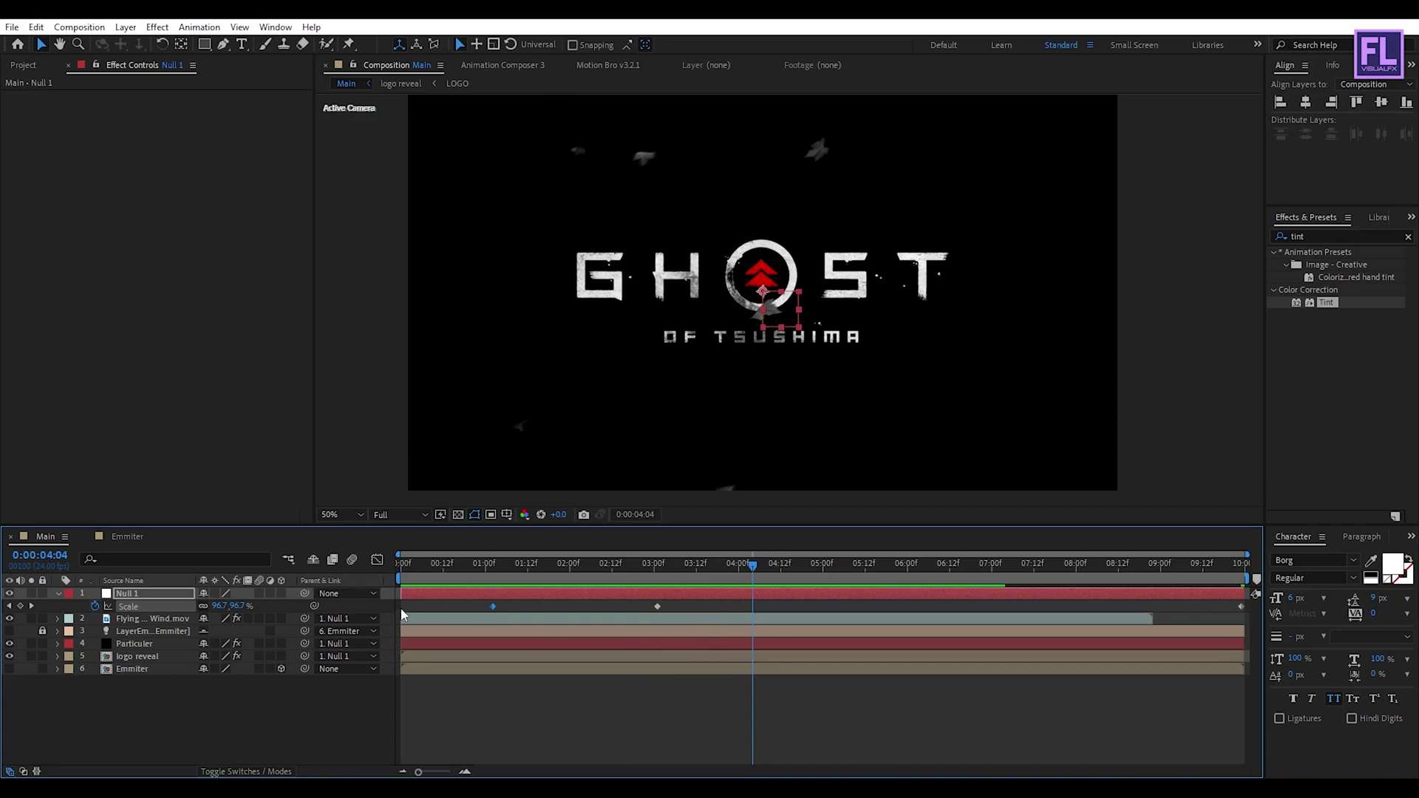
Apply Easy Ease to all the null's Scale keyframes and reshape the speed graph so the first zoom peaks early and settles slowly
{"action": "left_click_drag", "start_coordinate": [403, 613], "coordinate": [1255, 616]}
{"action": "key", "text": "F9"}
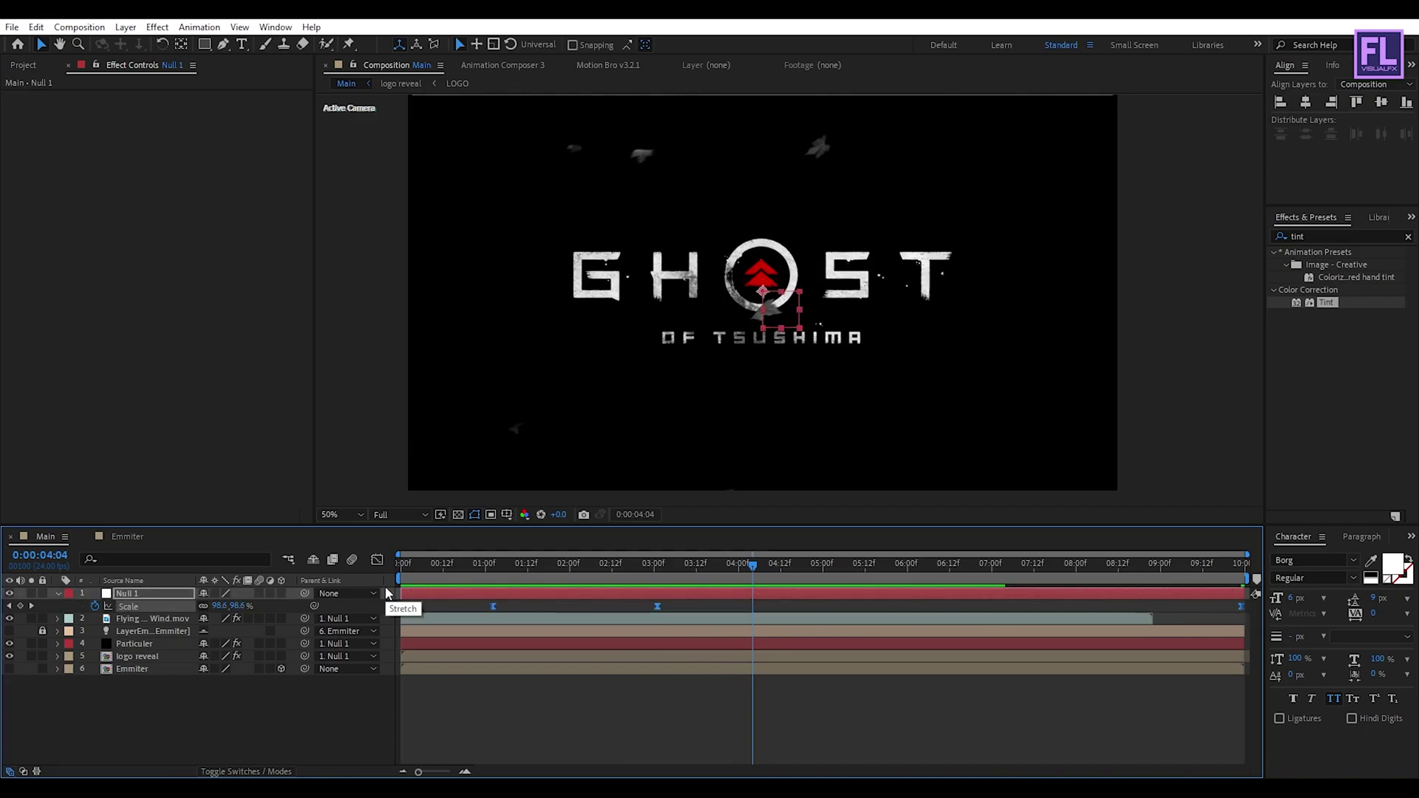
{"action": "left_click", "coordinate": [379, 560]}
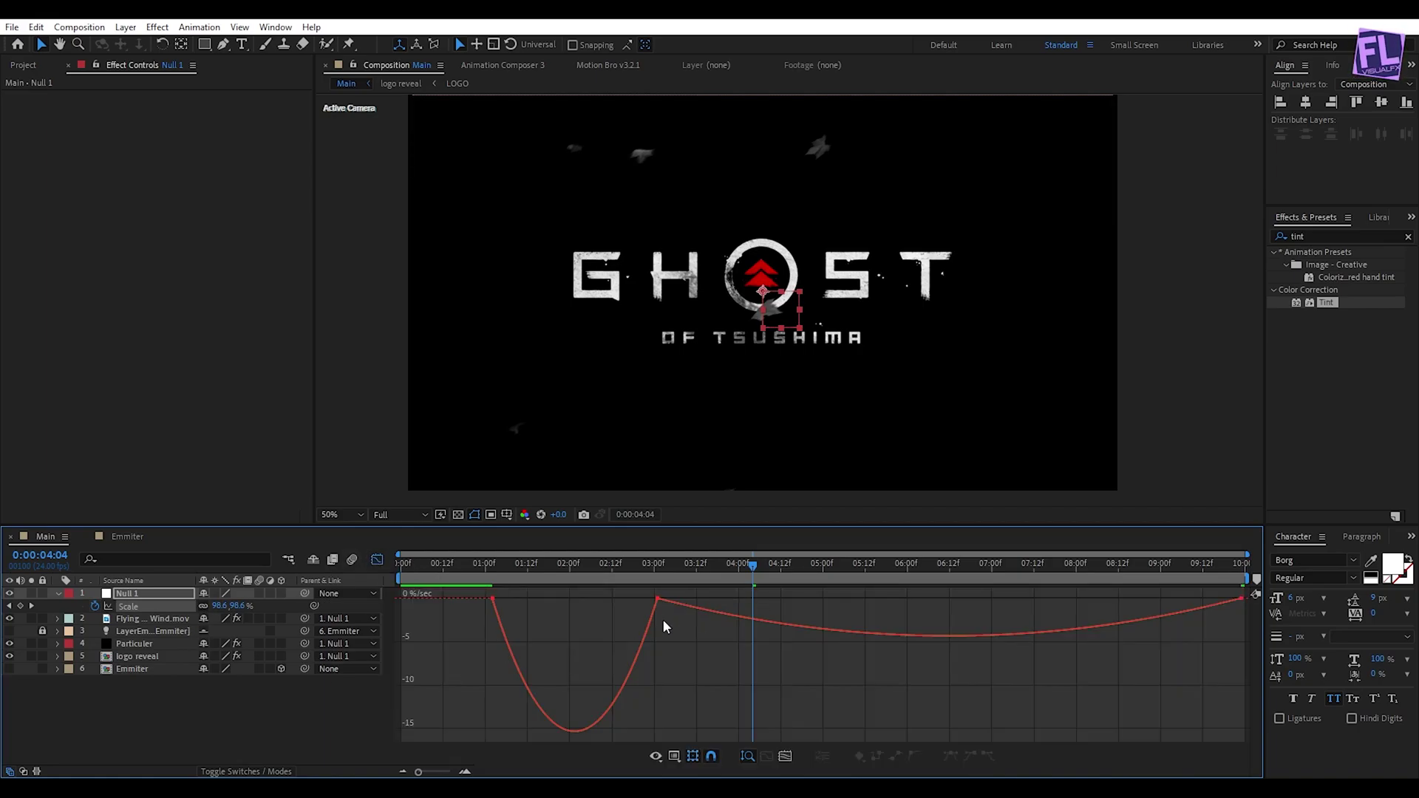
{"action": "left_click_drag", "start_coordinate": [630, 598], "coordinate": [534, 641]}
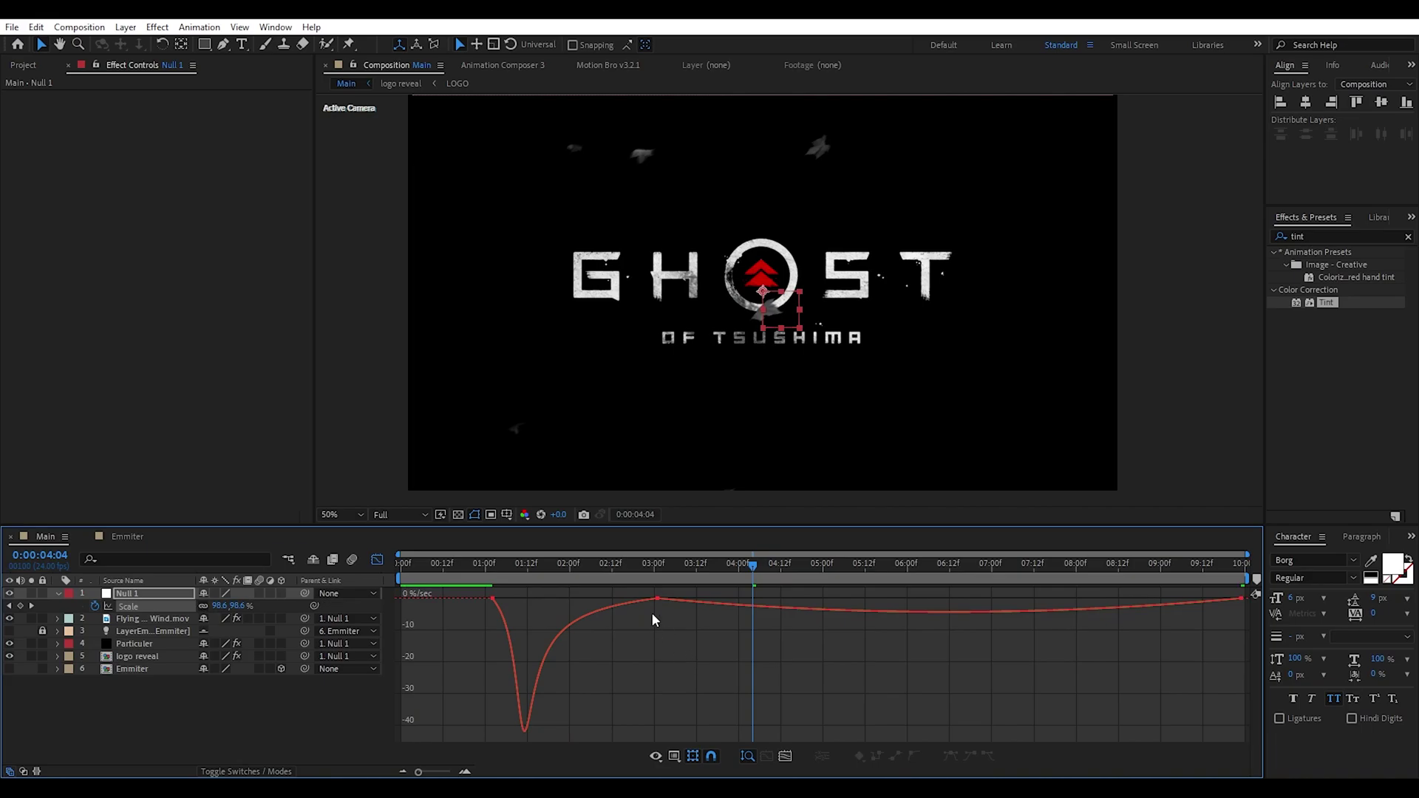
Make the null's Scale keyframe at 0:00:03:01 continuous in velocity and pull its speed slightly below zero to smooth the transition
{"action": "left_click_drag", "start_coordinate": [653, 599], "coordinate": [665, 604]}
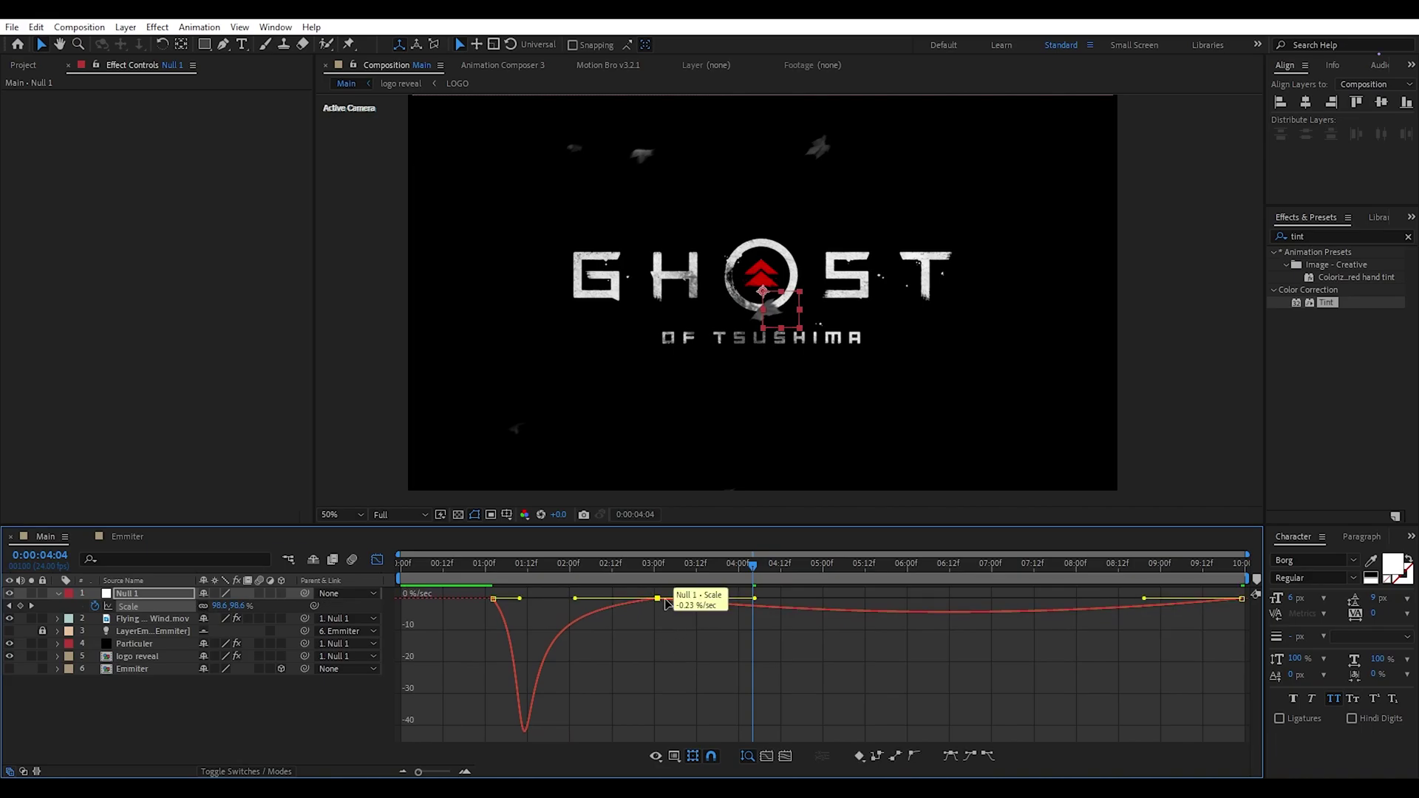
{"action": "double_click", "coordinate": [658, 599]}
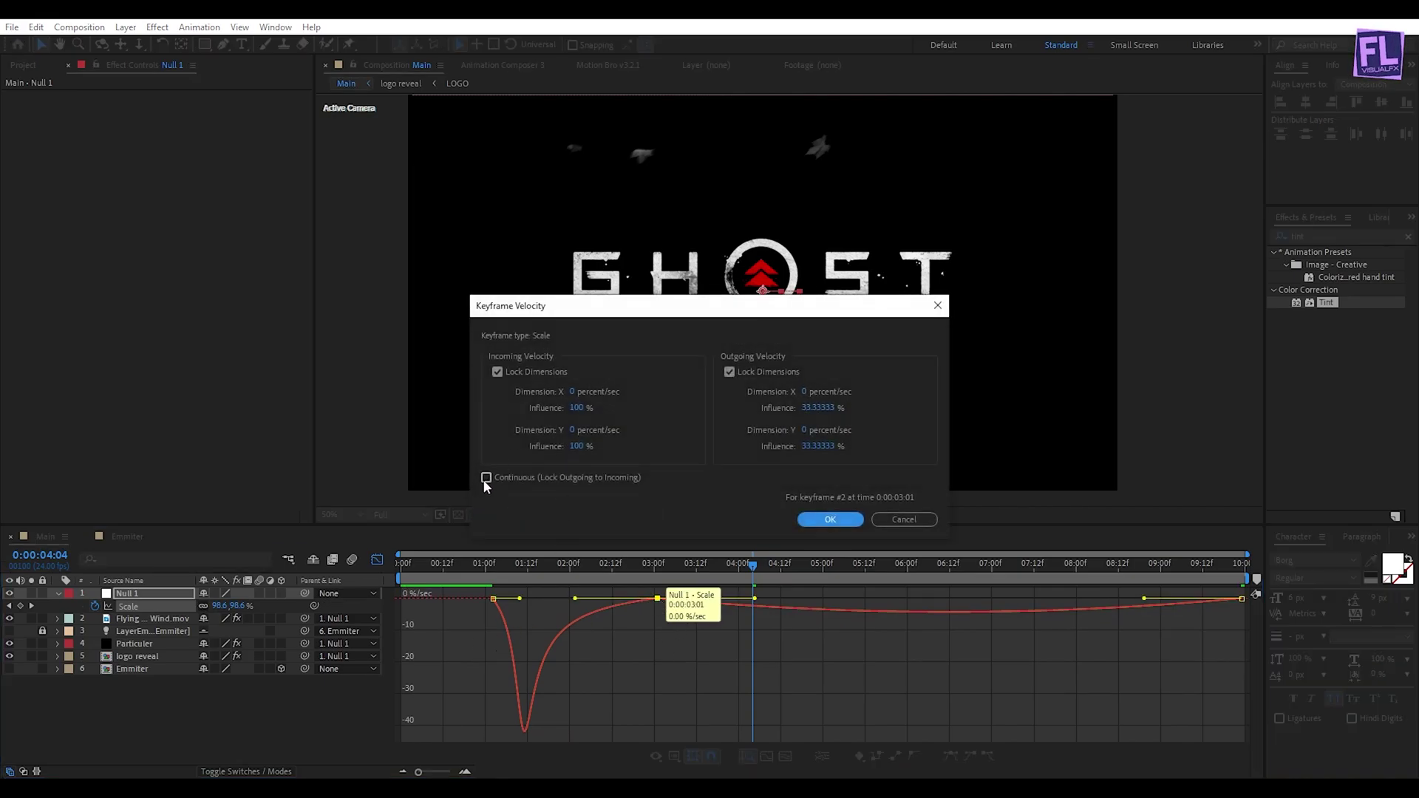
{"action": "left_click", "coordinate": [831, 519]}
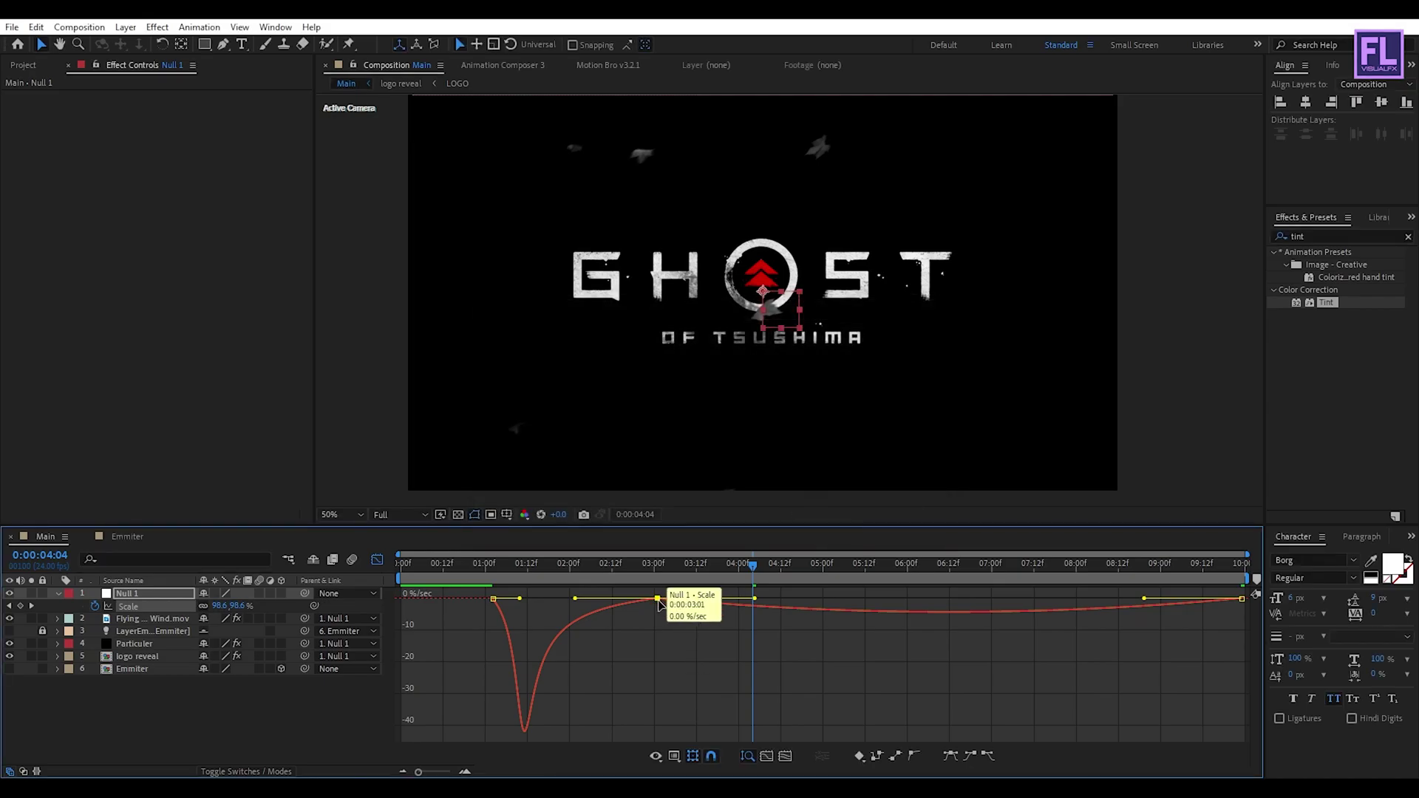
{"action": "left_click_drag", "start_coordinate": [660, 605], "coordinate": [658, 613]}
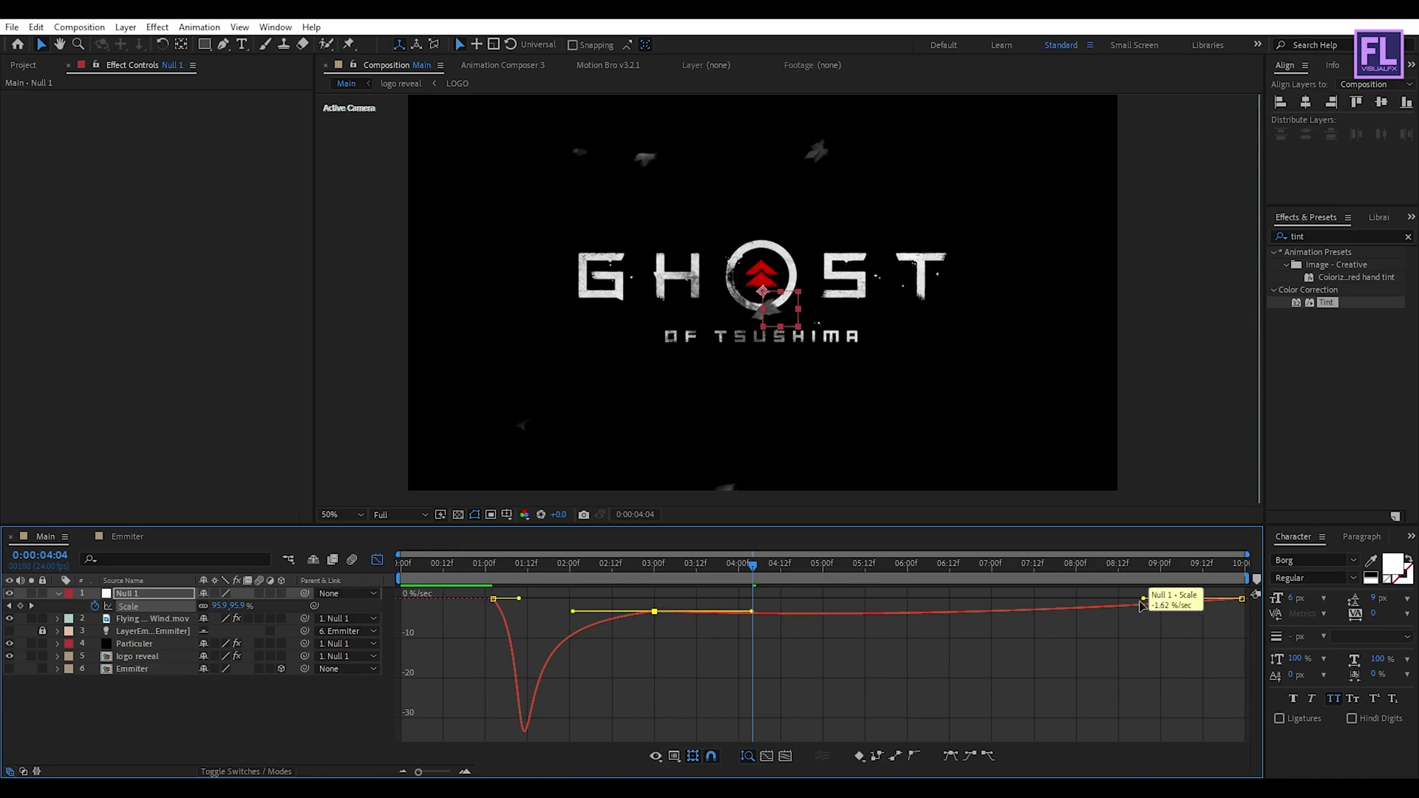
Refine the null's Scale speed graph by easing the handles between the 0:00:03:01 and final keyframes, and preview from the first frame
{"action": "left_click_drag", "start_coordinate": [752, 612], "coordinate": [739, 606]}
{"action": "left_click_drag", "start_coordinate": [1076, 598], "coordinate": [1108, 603]}
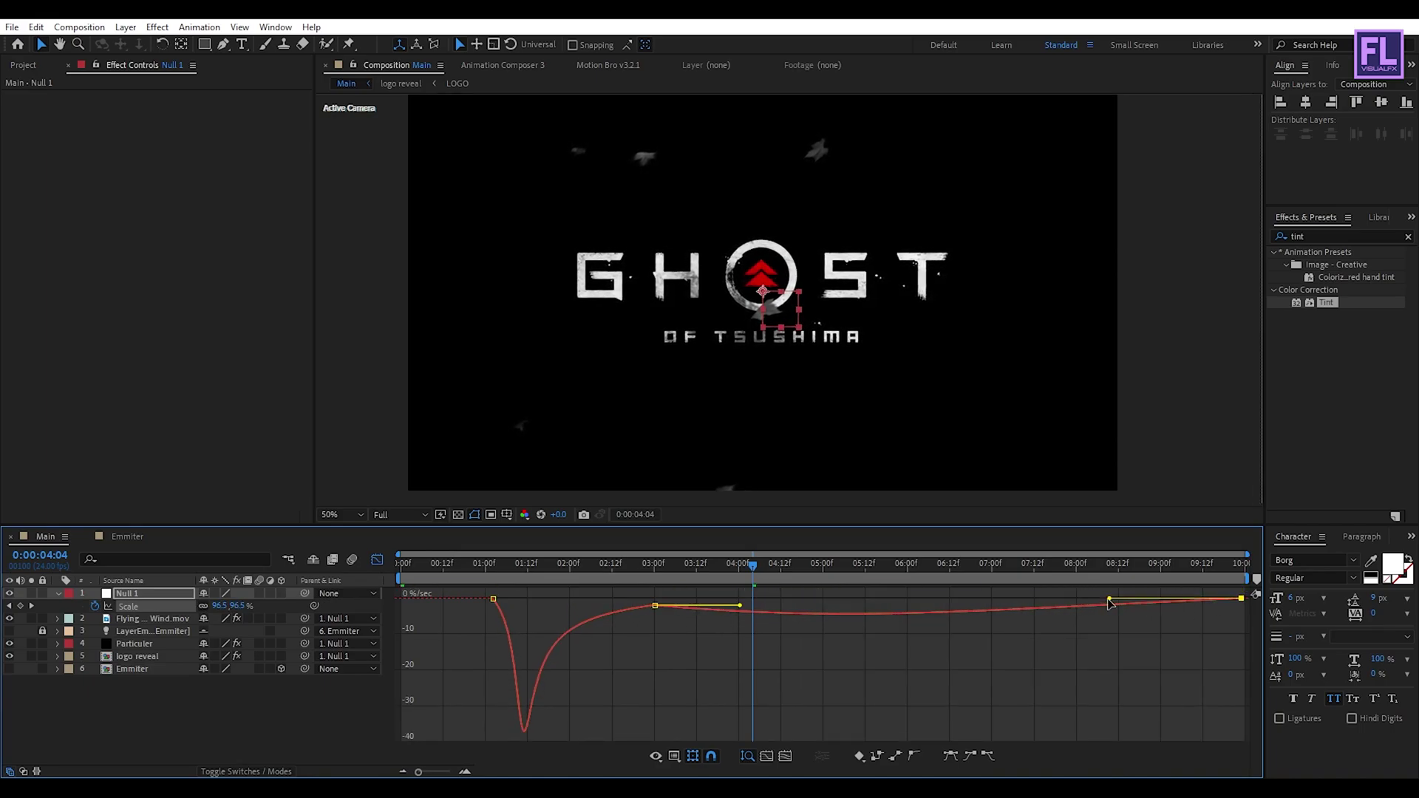
{"action": "key", "text": "Home"}
{"action": "key", "text": "space"}
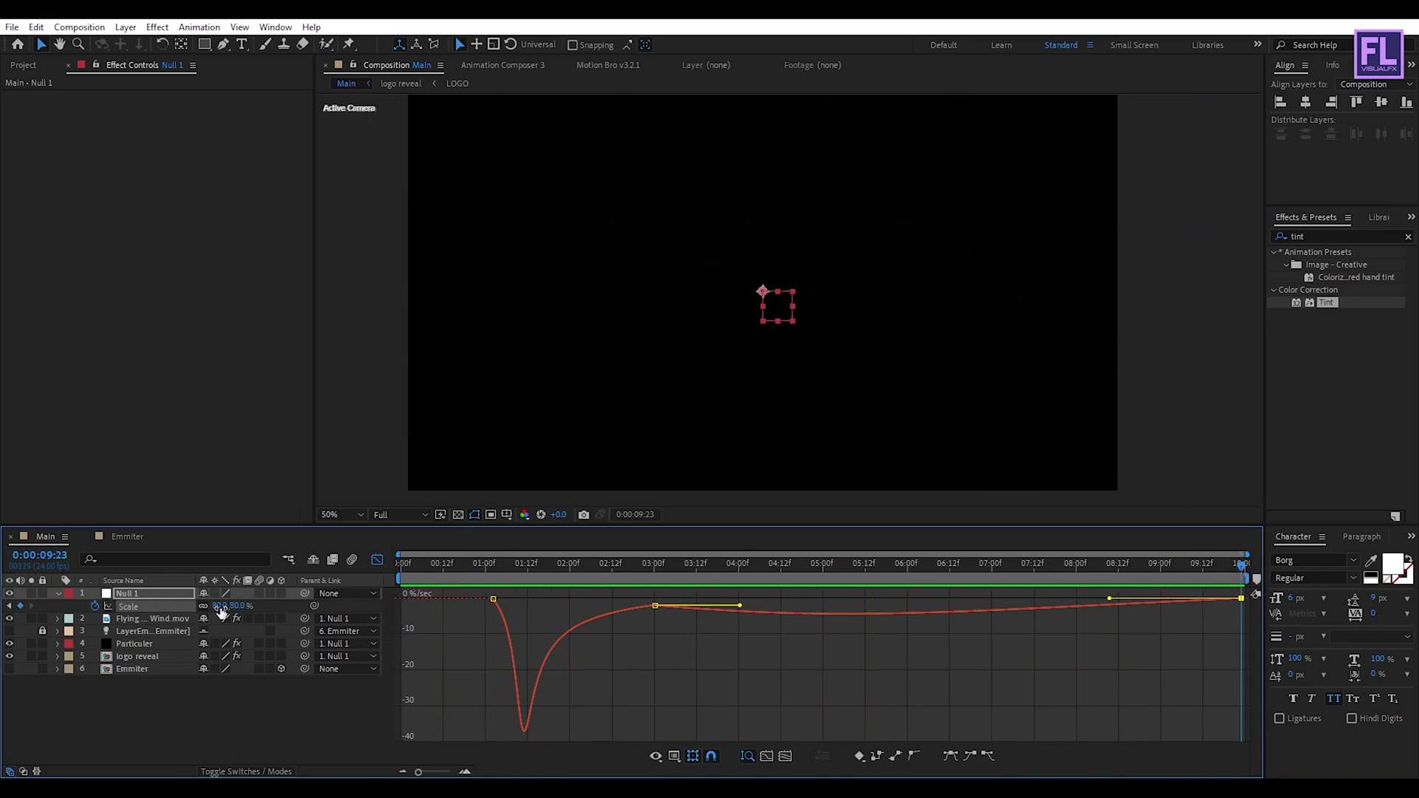
Raise the null's final Scale keyframe at 0:00:09:23 to about 91% and return from the Graph Editor to the layer bars
{"action": "left_click_drag", "start_coordinate": [218, 605], "coordinate": [222, 607]}
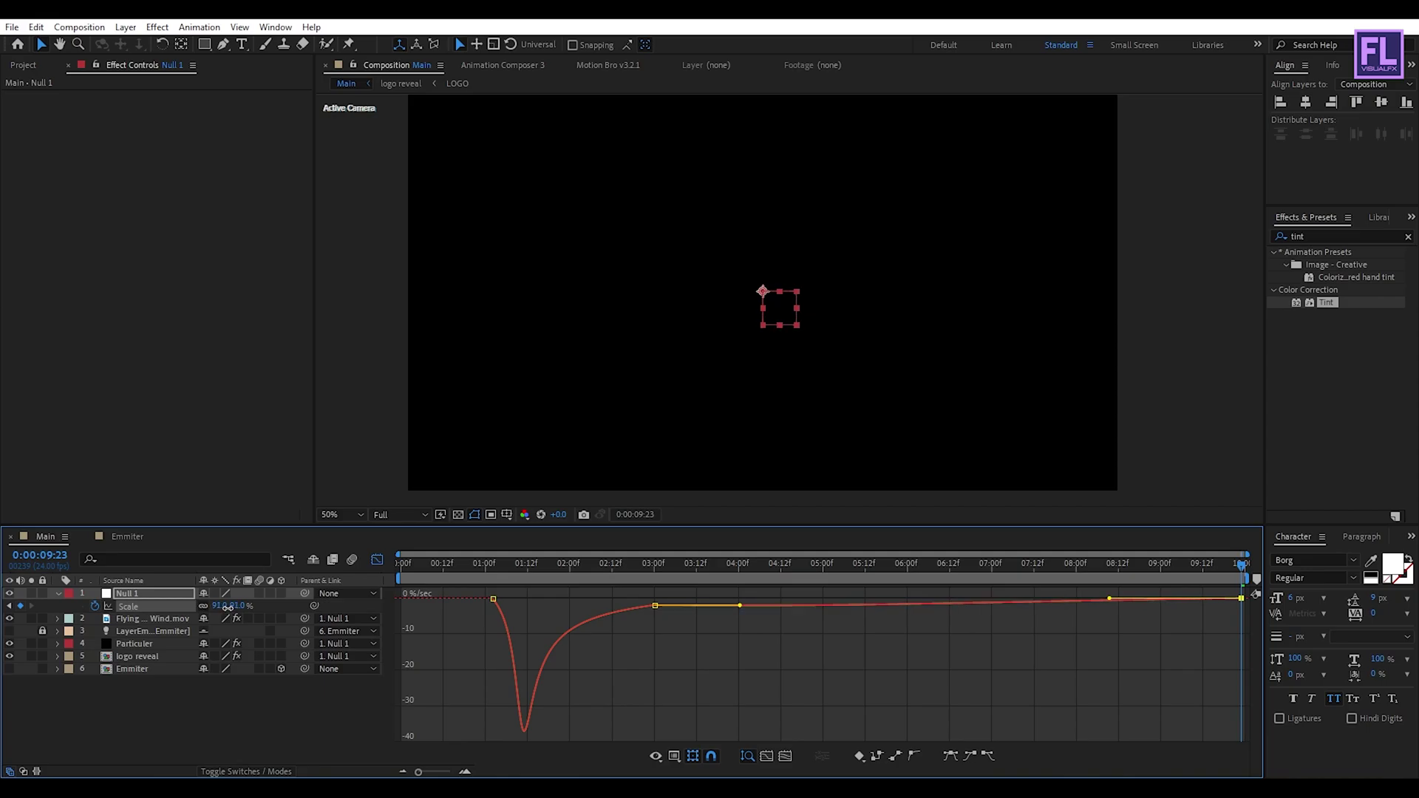
{"action": "key", "text": "space"}
{"action": "key", "text": "shift+F3"}
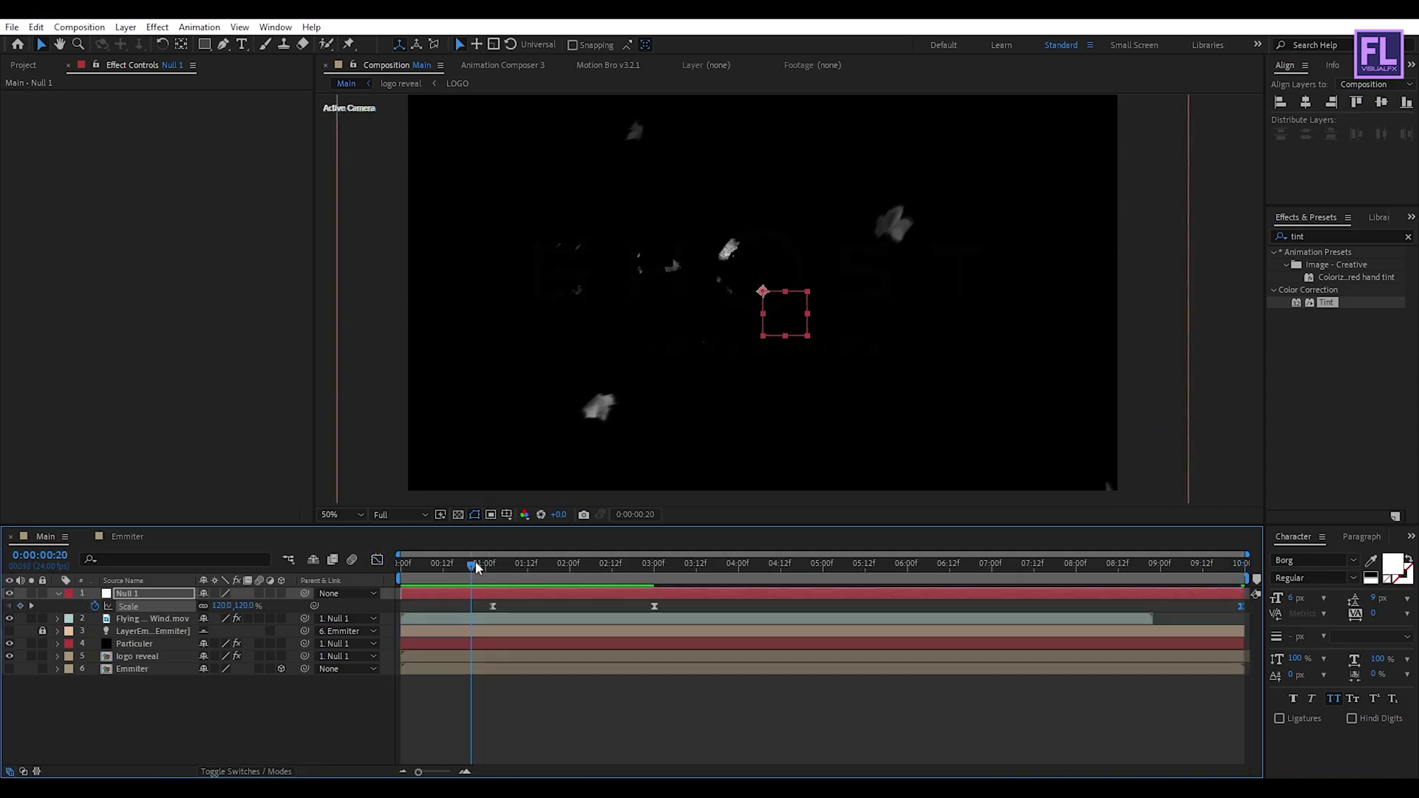
Deselect all layers and preview the whole Main composition from the first frame
{"action": "key", "text": "space"}
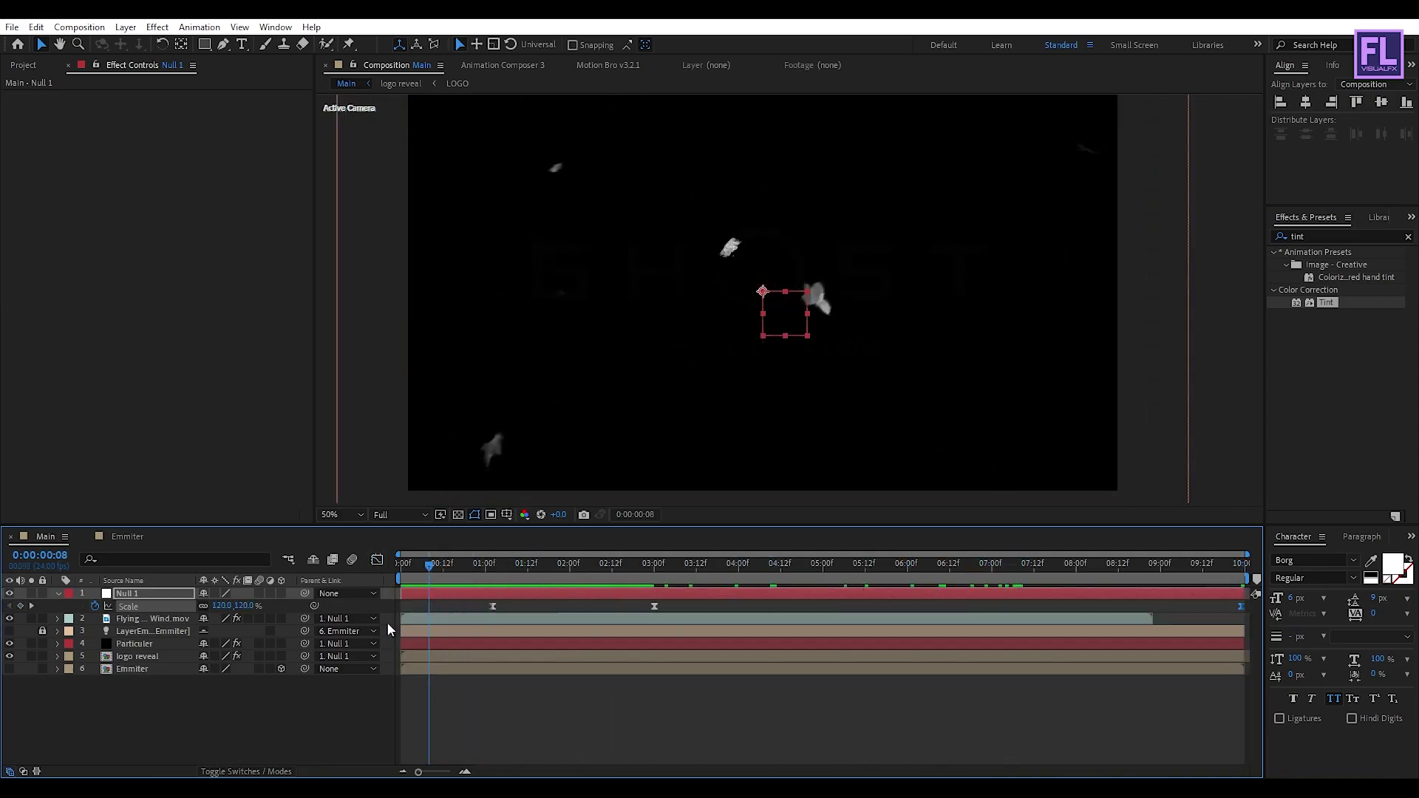
{"action": "left_click", "coordinate": [179, 713]}
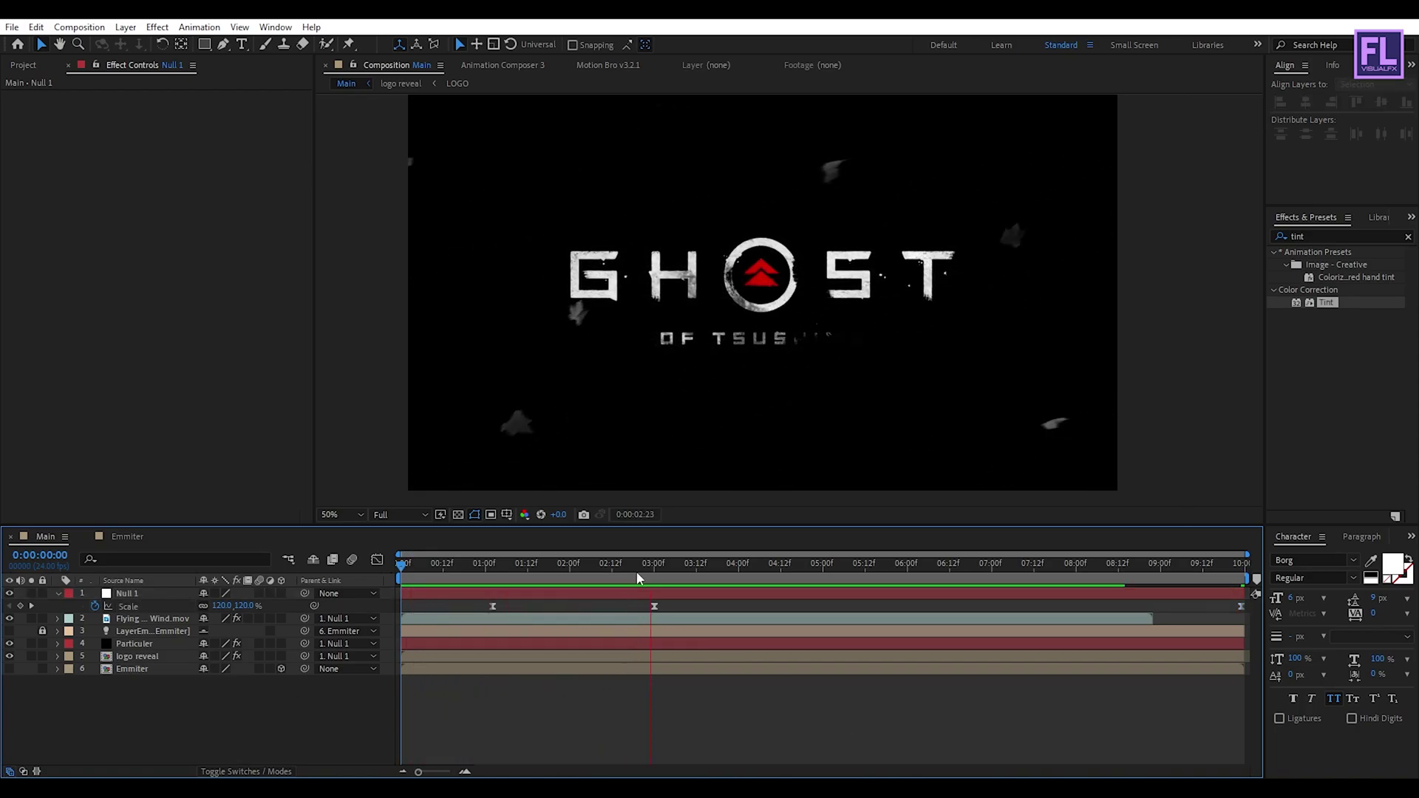
{"action": "key", "text": "space"}
{"action": "key", "text": "space"}
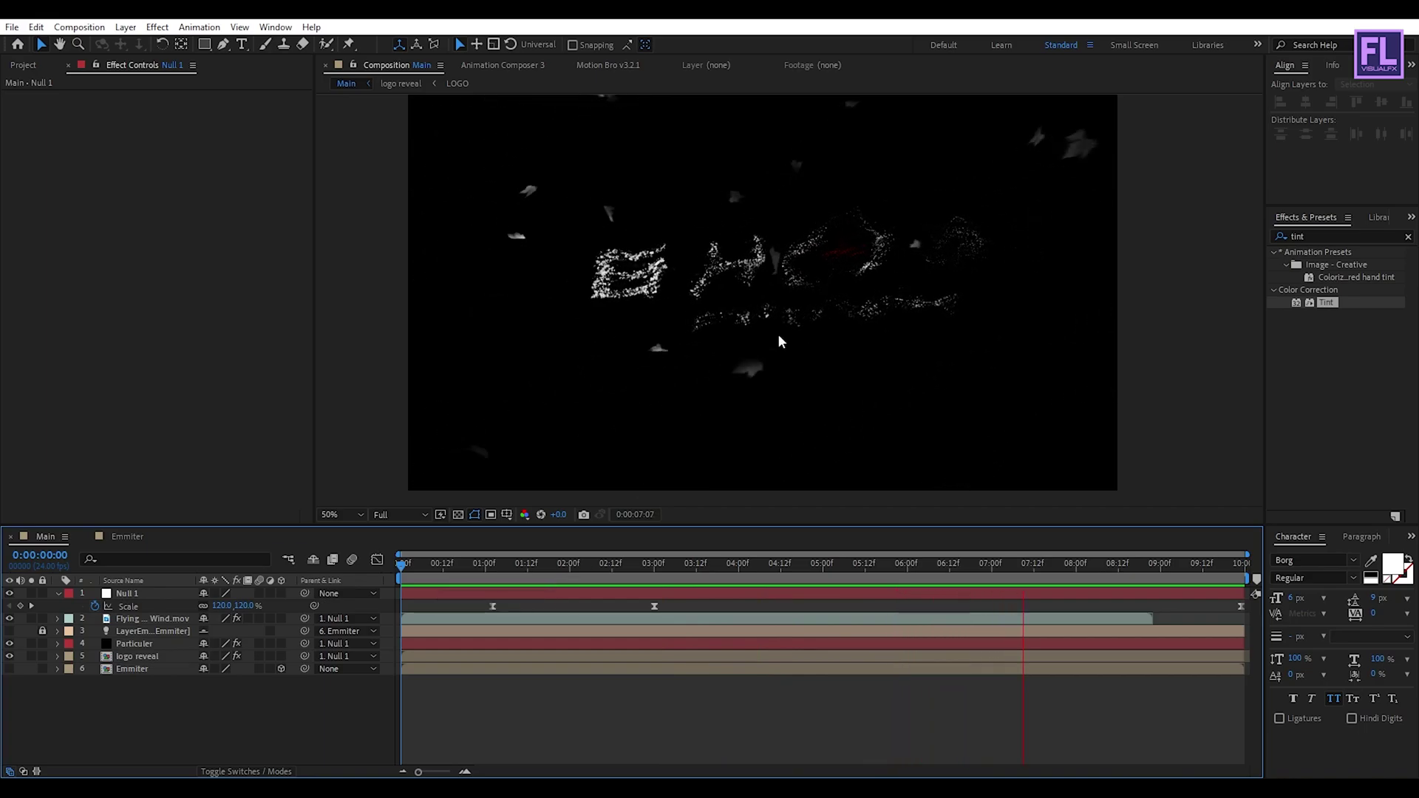
Move the current time to 0:00:06:23 and collapse the null layer's properties
{"action": "left_click", "coordinate": [1190, 566]}
{"action": "left_click_drag", "start_coordinate": [1191, 566], "coordinate": [989, 565]}
{"action": "left_click", "coordinate": [59, 594]}
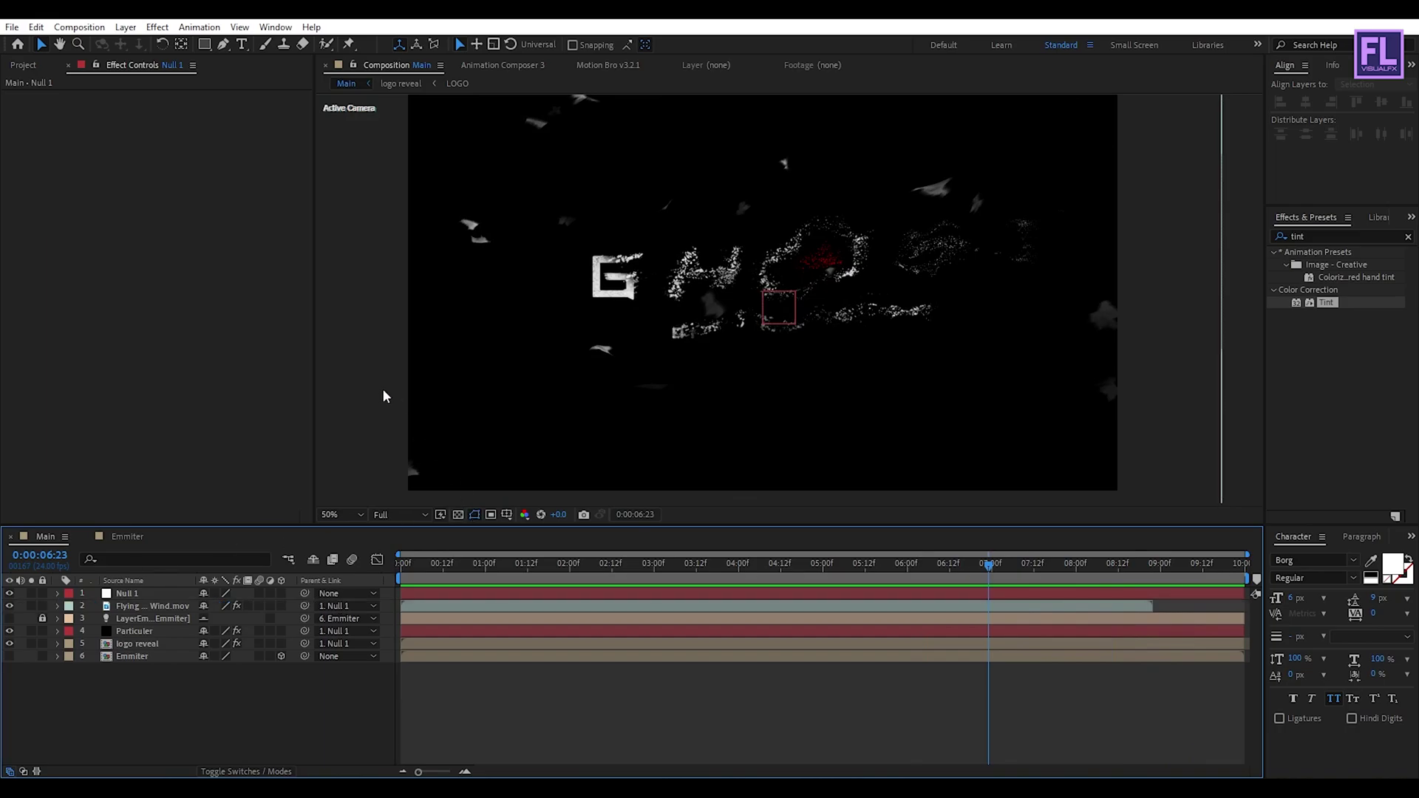
Maximize the composition viewer, fit the frame to it, and play the disintegration from 0:00:06:23
{"action": "key", "text": "grave"}
{"action": "left_click", "coordinate": [28, 770]}
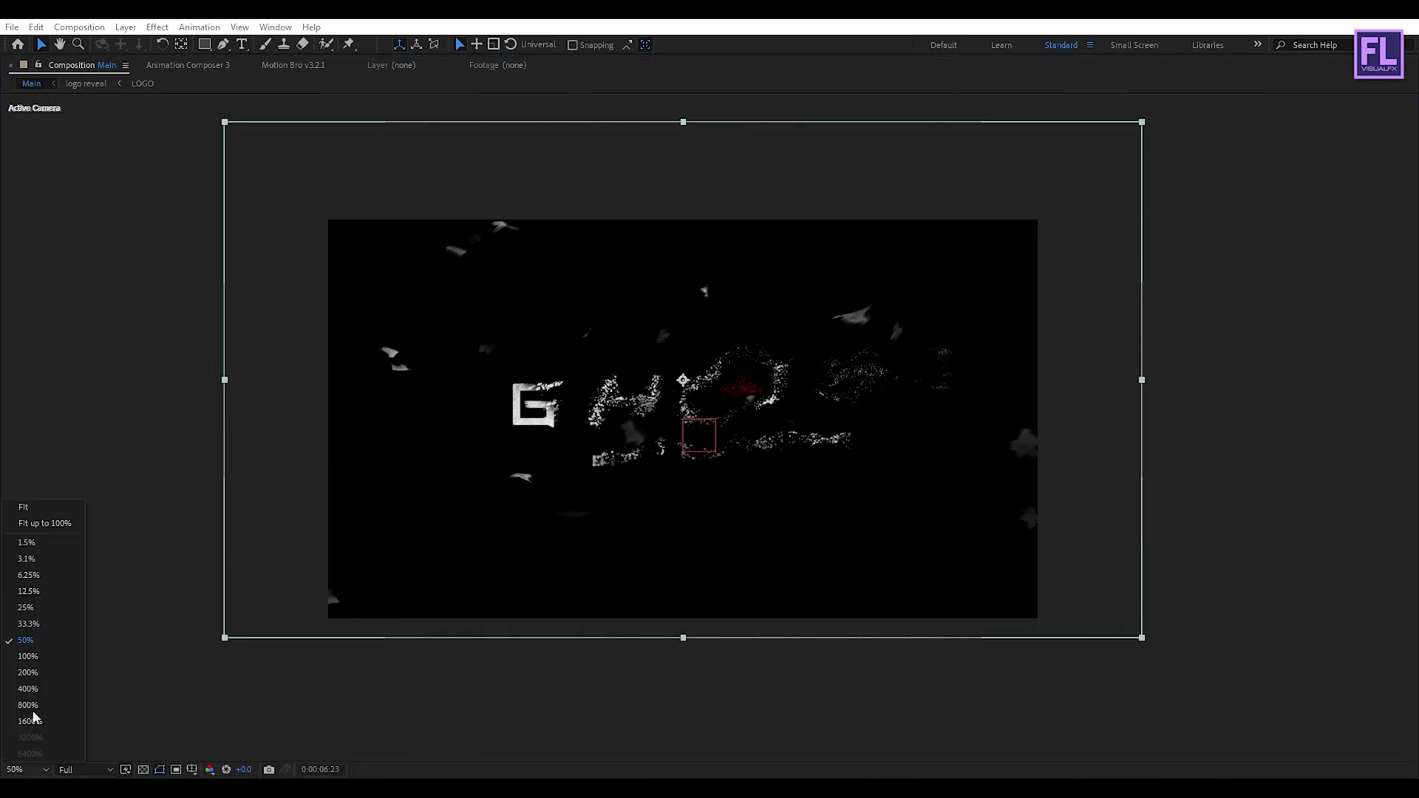
{"action": "left_click", "coordinate": [28, 523]}
{"action": "left_click", "coordinate": [32, 511]}
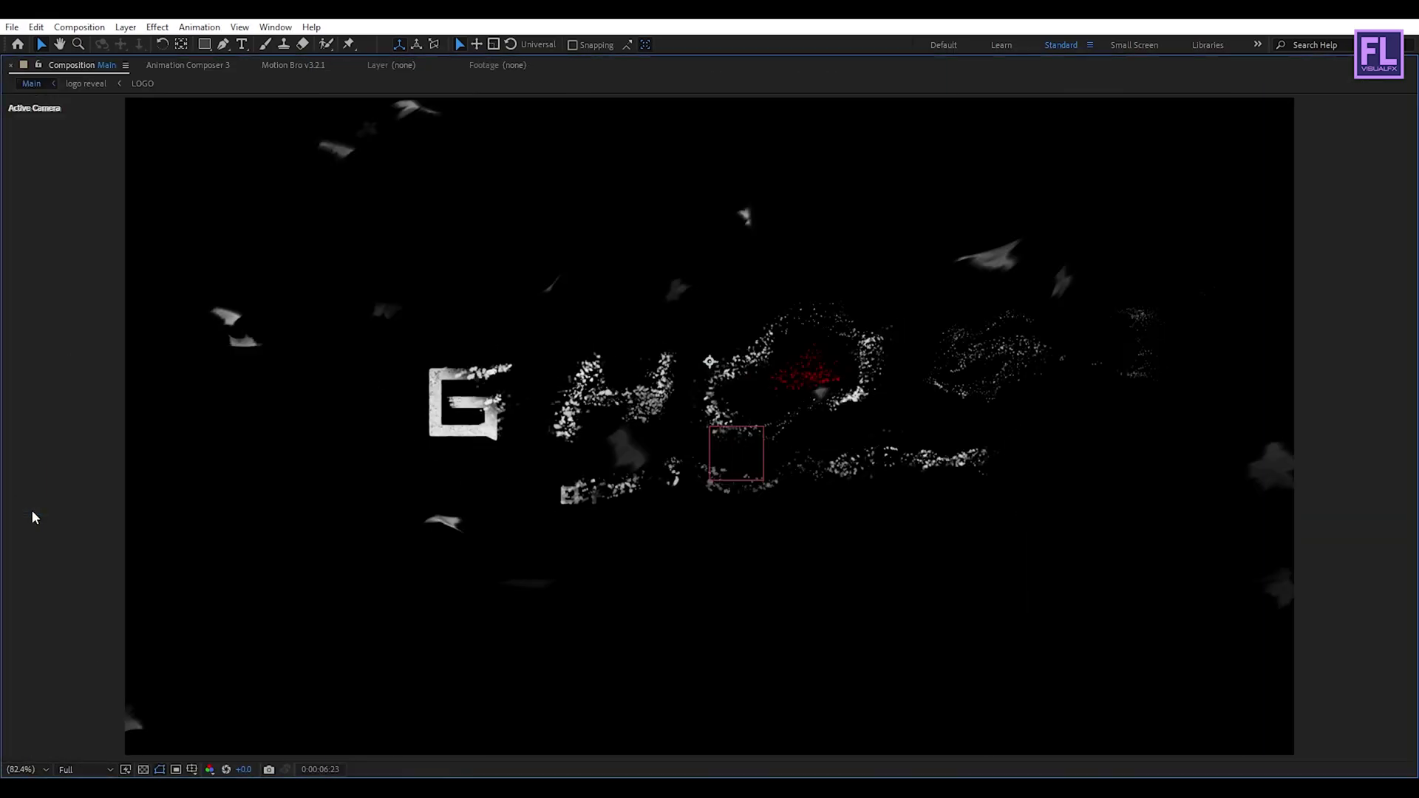
{"action": "key", "text": "space"}
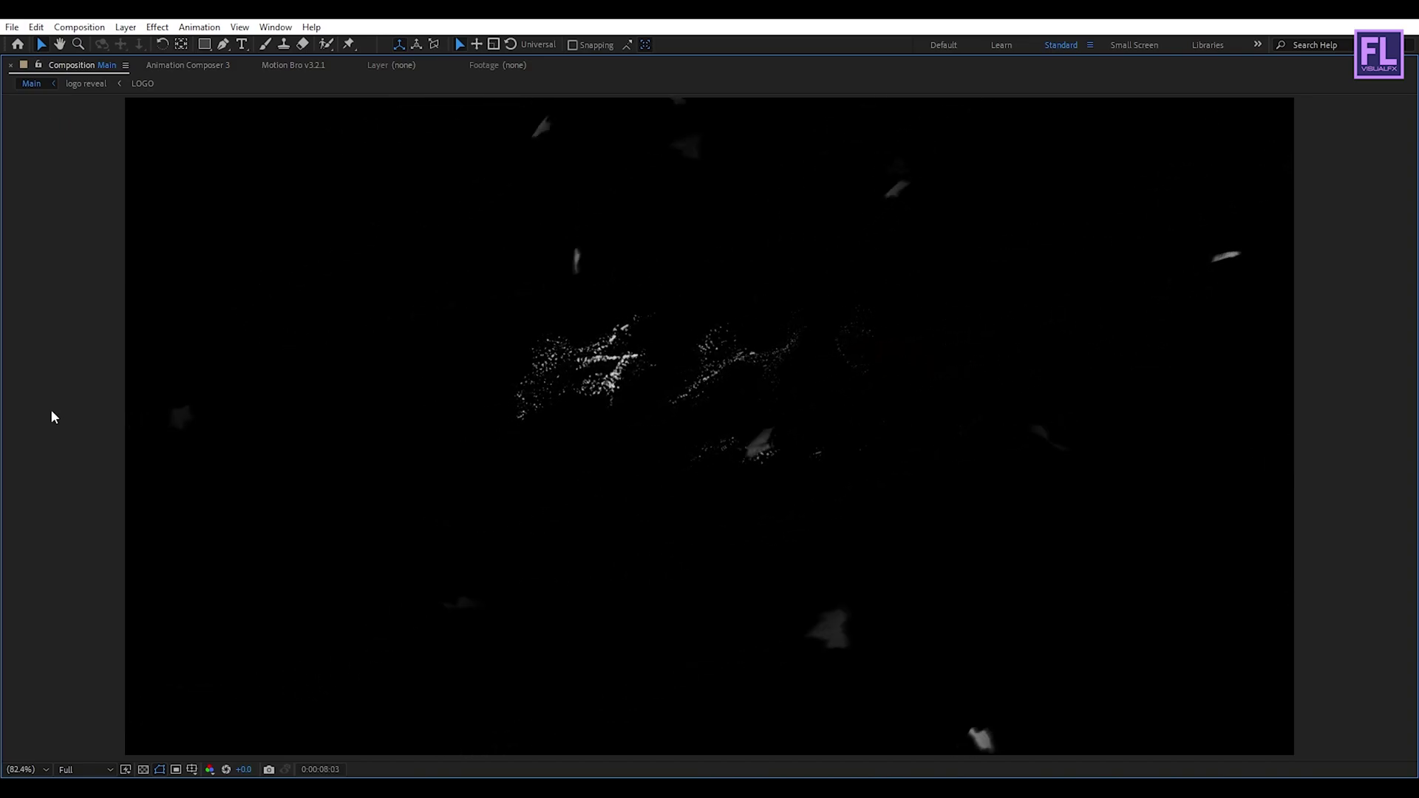